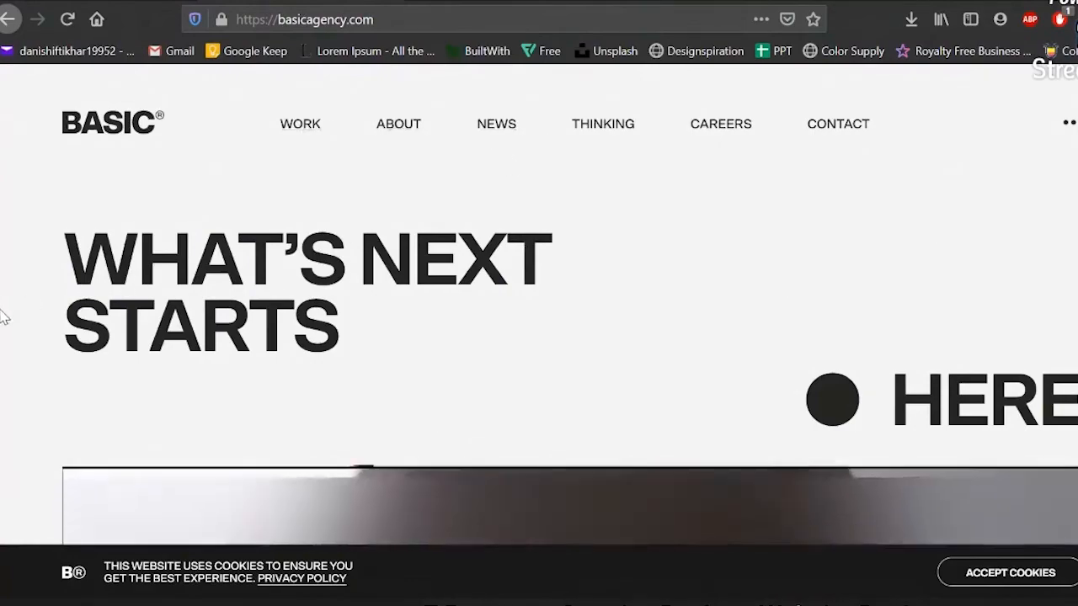
# Examine the BASIC agency homepage, from the opening headline and featured engagements through the brand statement to the news articles
pyautogui.scroll(-5, 1, 312)
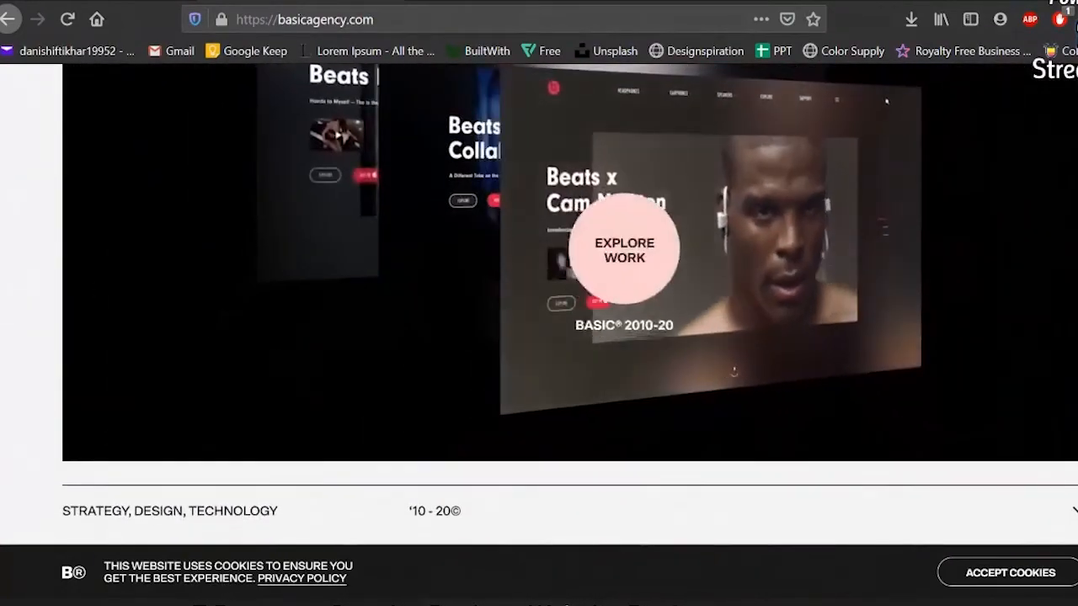
pyautogui.scroll(-6, 572, 159)
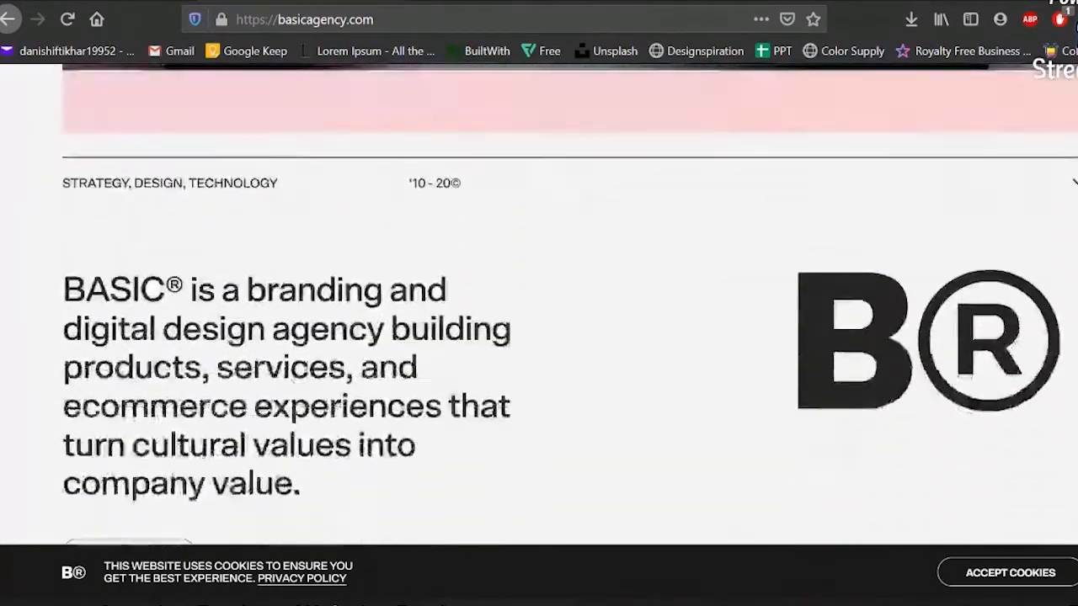
pyautogui.scroll(2, 573, 159)
pyautogui.scroll(2, 919, 282)
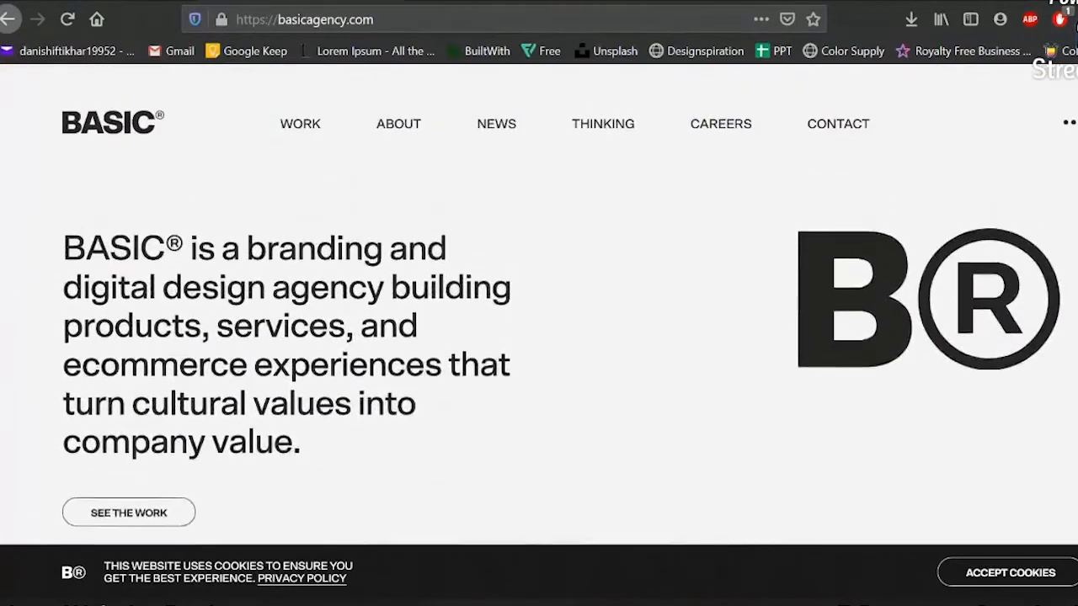
pyautogui.scroll(-1, 920, 282)
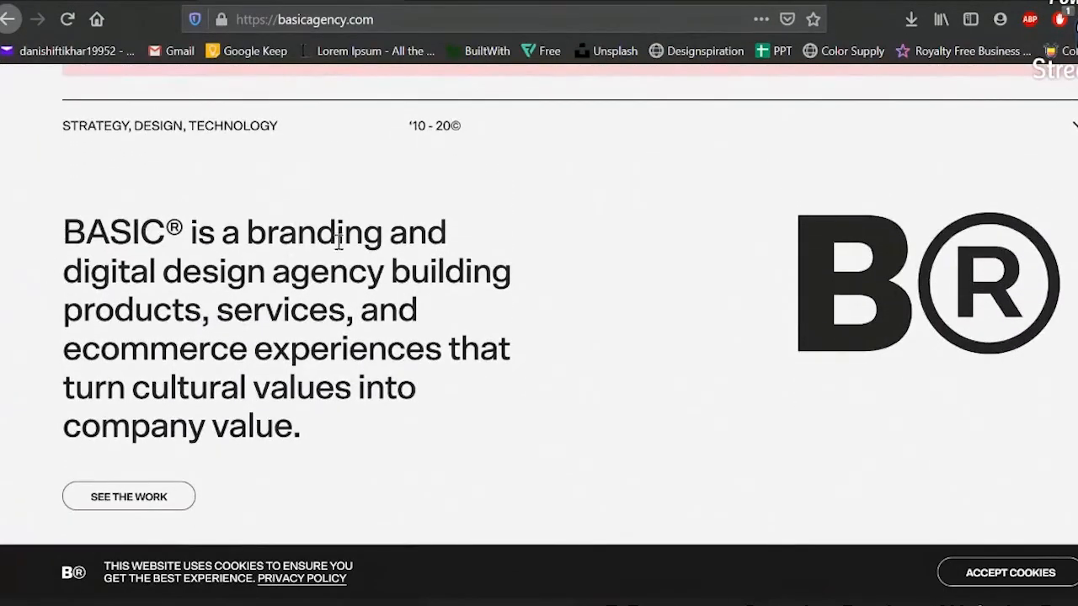
pyautogui.scroll(-3, 216, 284)
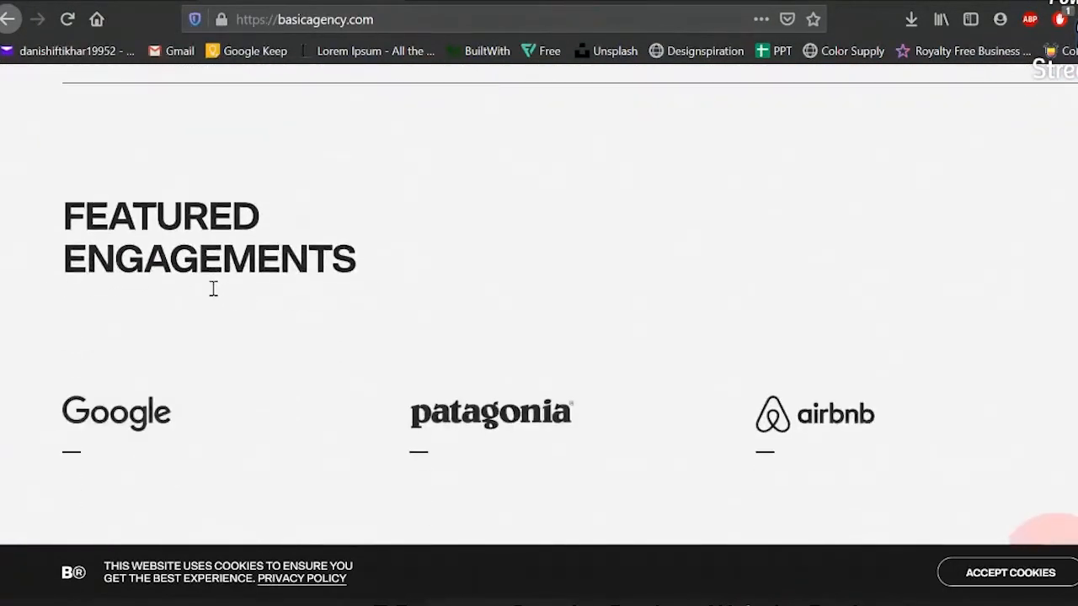
pyautogui.scroll(-3, 213, 288)
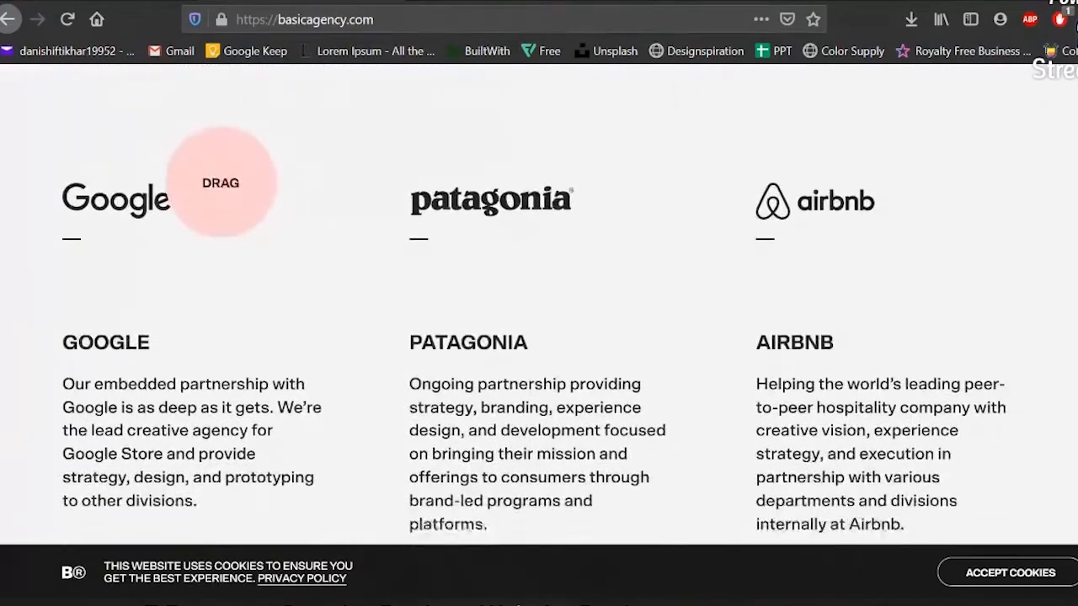
pyautogui.scroll(-5, 673, 272)
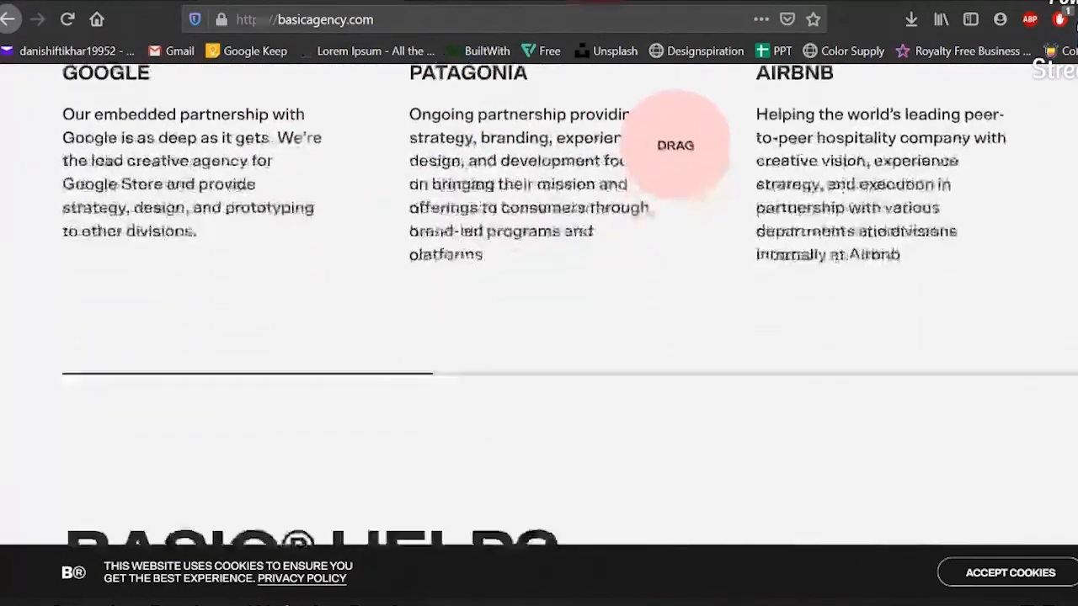
pyautogui.scroll(-2, 666, 272)
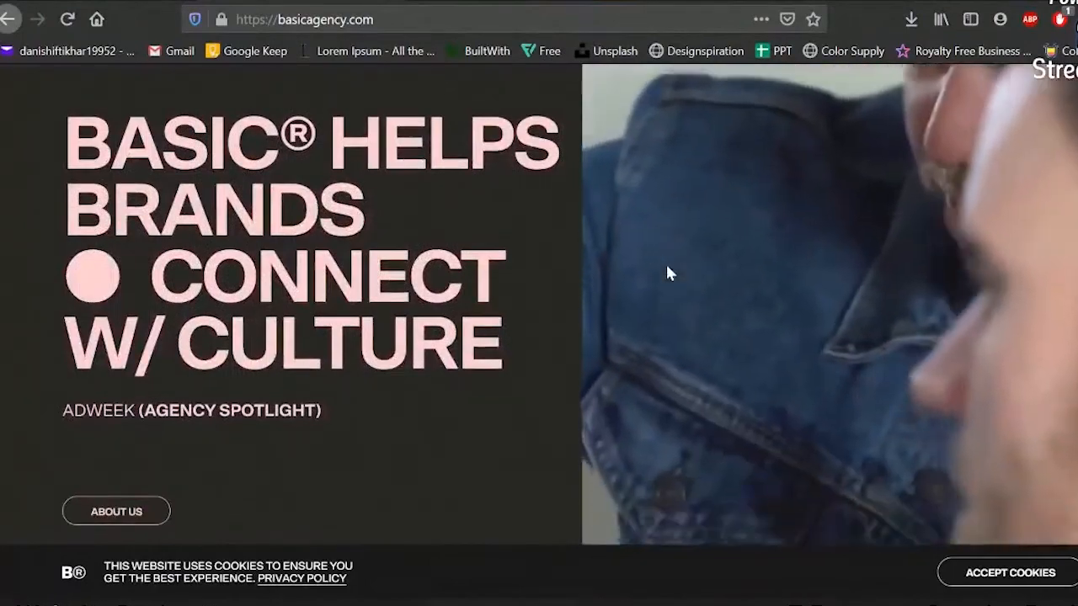
pyautogui.scroll(-4, 475, 284)
pyautogui.scroll(-7, 476, 284)
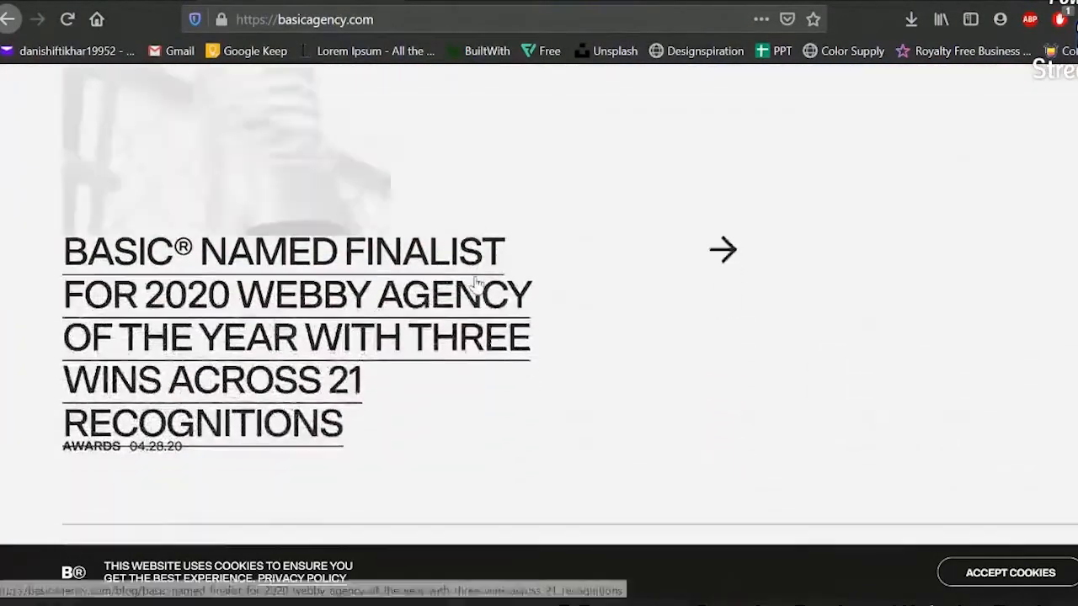
pyautogui.scroll(-10, 476, 285)
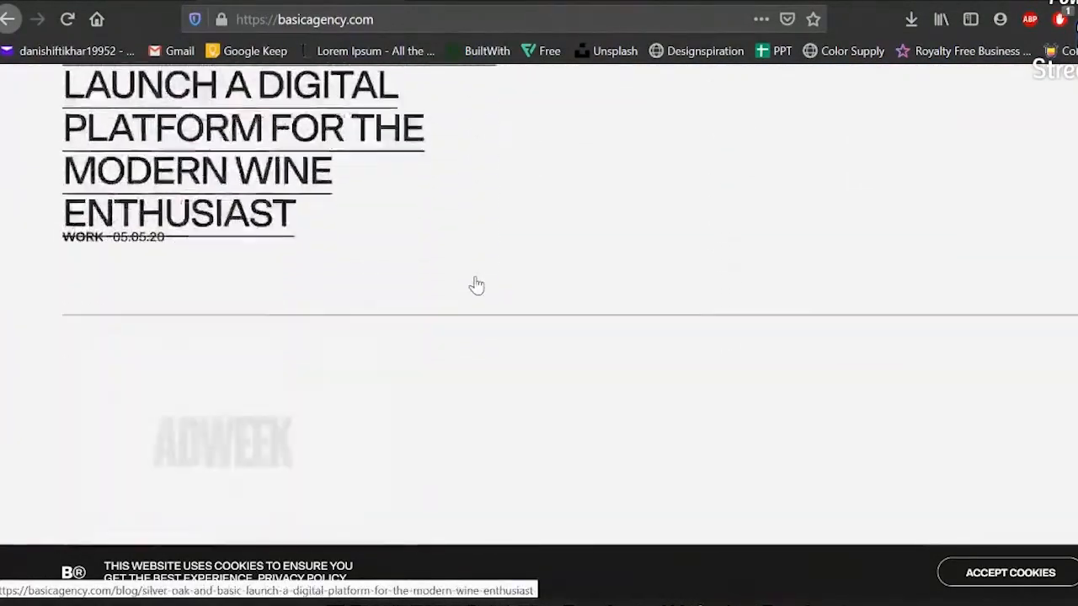
pyautogui.scroll(-10, 476, 284)
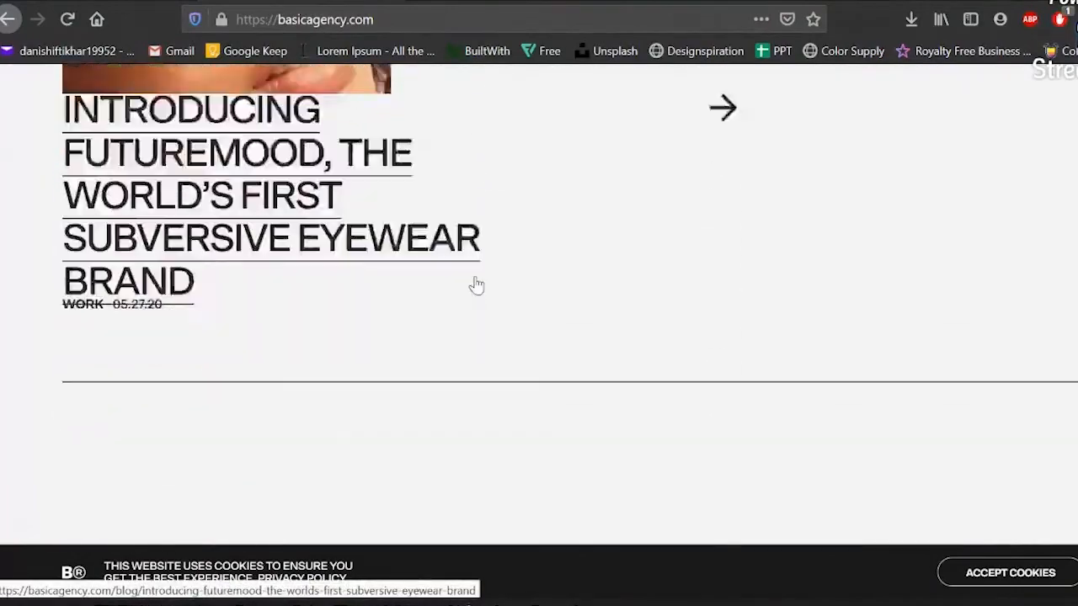
pyautogui.scroll(-4, 476, 284)
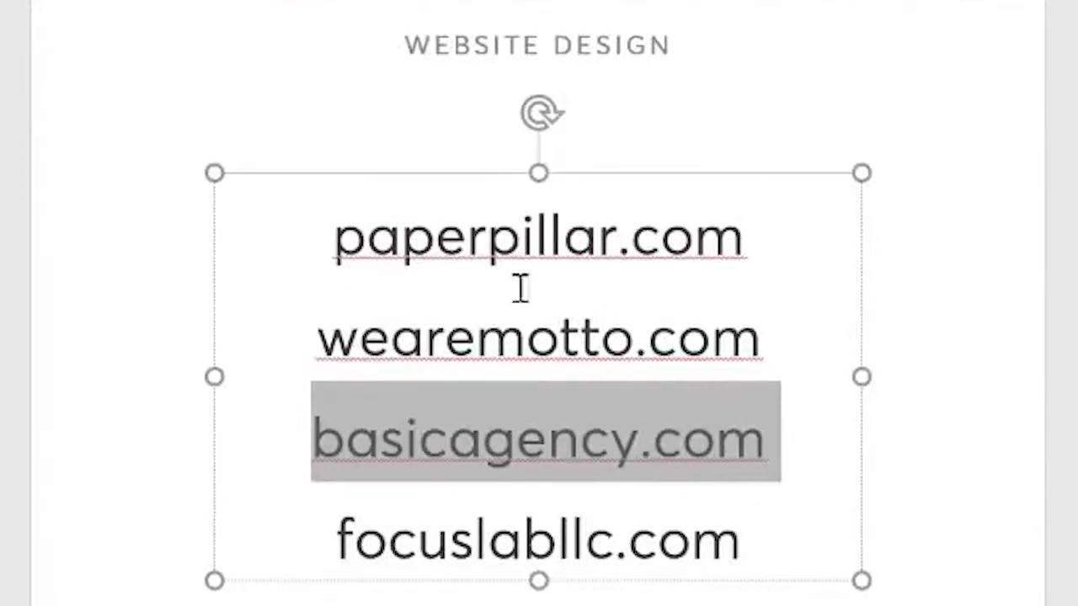
# Copy the address paperpillar.com from the website design slide and load that site in the browser
pyautogui.moveTo(402, 253); pyautogui.dragTo(734, 235)
pyautogui.hotkey('ctrl', 'c')
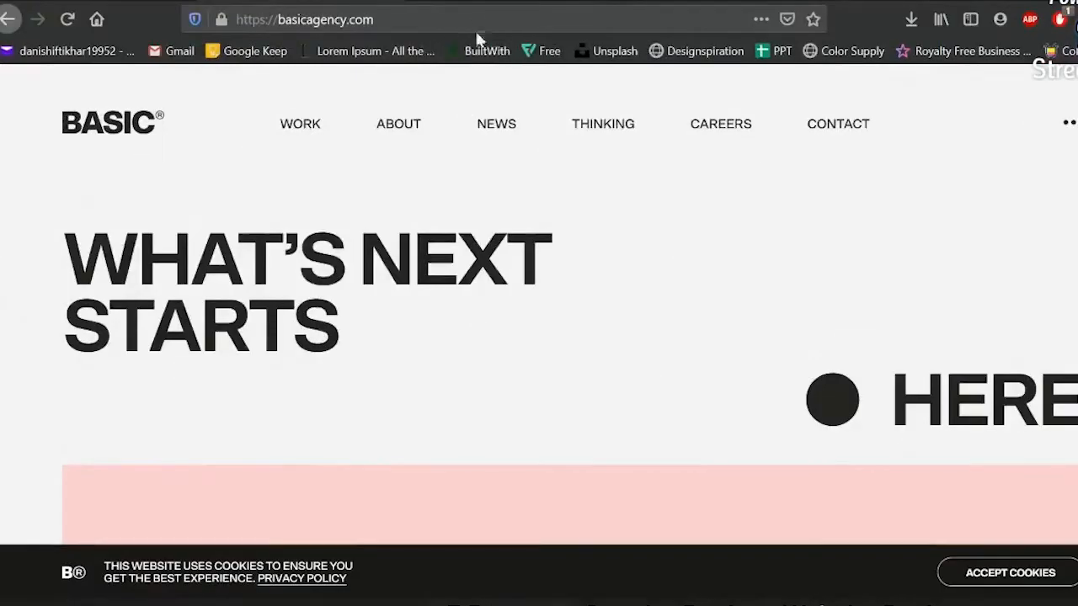
pyautogui.click(477, 25)
pyautogui.hotkey('ctrl', 'v')
pyautogui.press('Return')
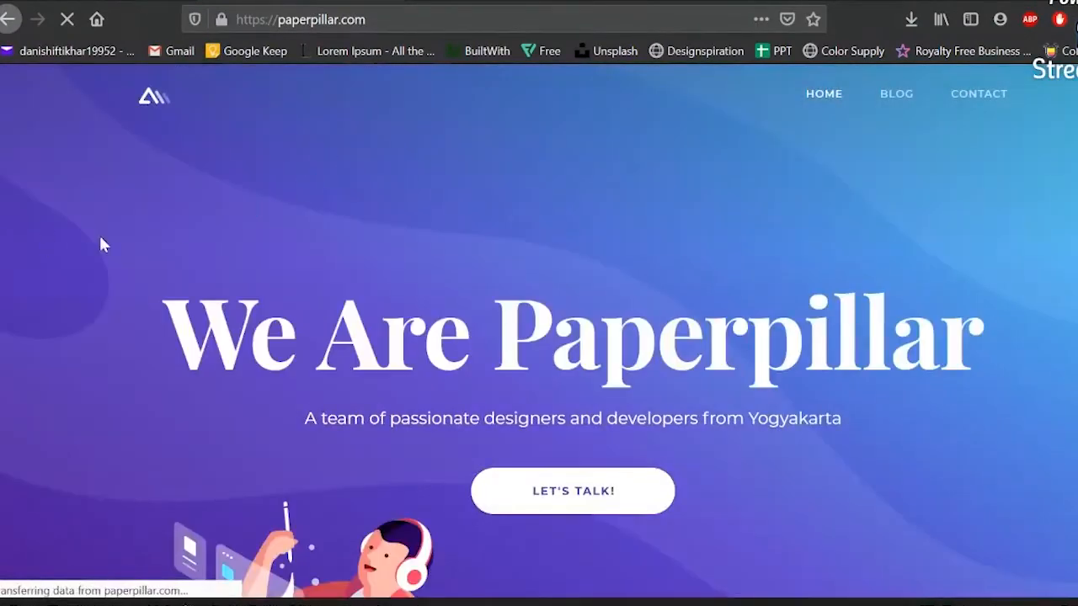
# Examine the Paperpillar homepage, including its hero illustration, services, clients, latest works and closing contact section, and return to the page start
pyautogui.scroll(-3, 57, 291)
pyautogui.scroll(3, 58, 291)
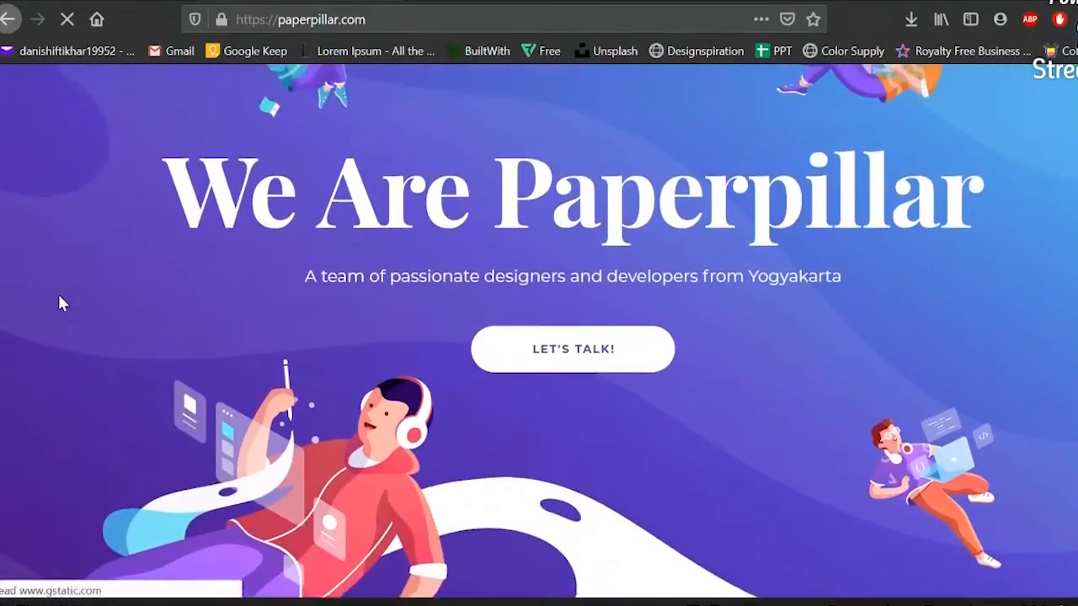
pyautogui.scroll(-8, 58, 297)
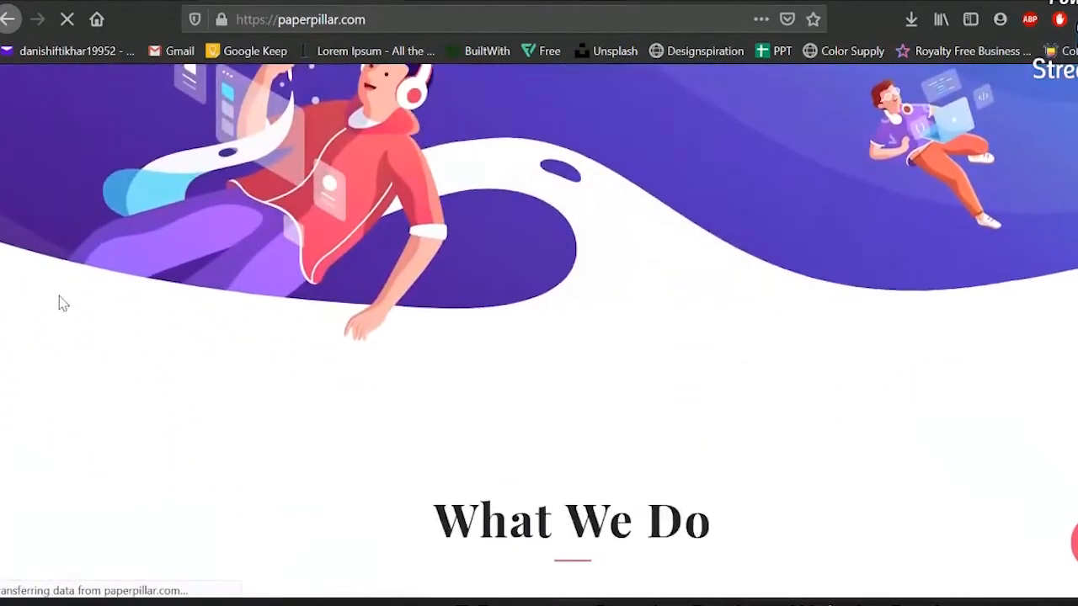
pyautogui.scroll(-5, 61, 303)
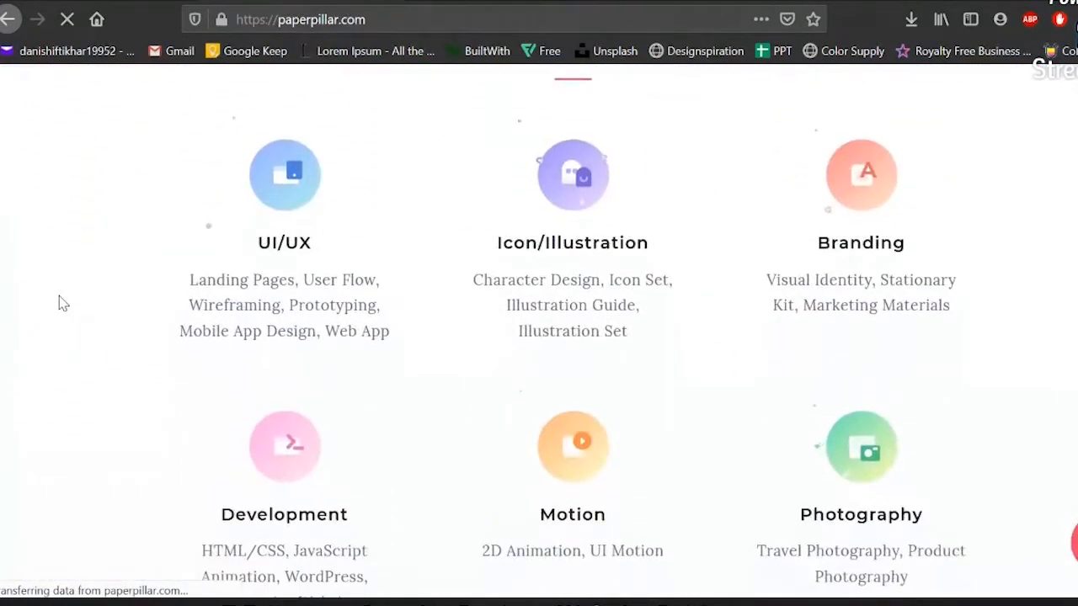
pyautogui.scroll(-7, 60, 304)
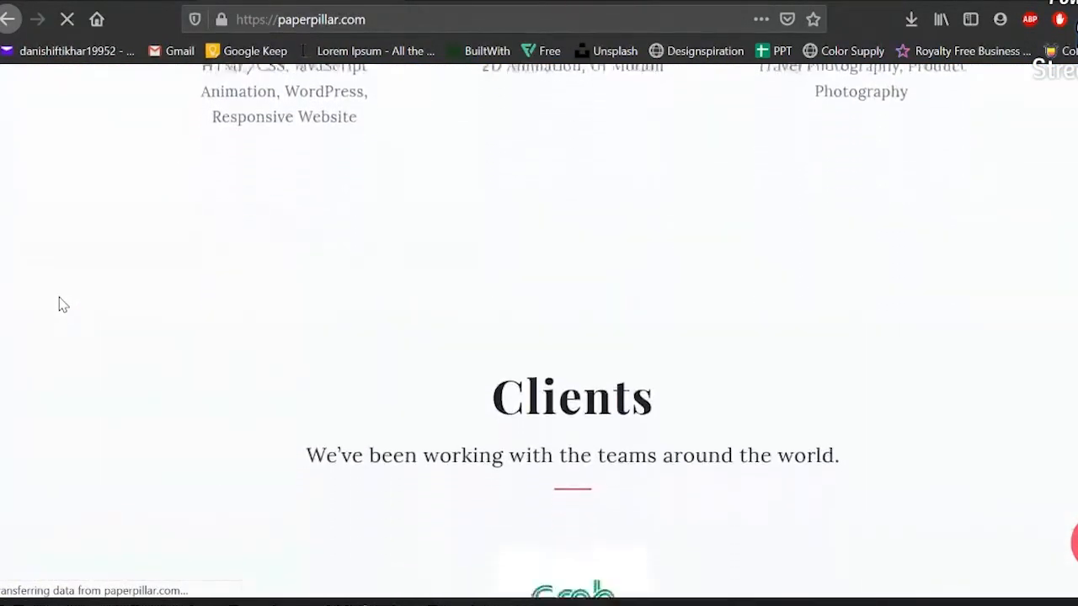
pyautogui.scroll(-5, 61, 305)
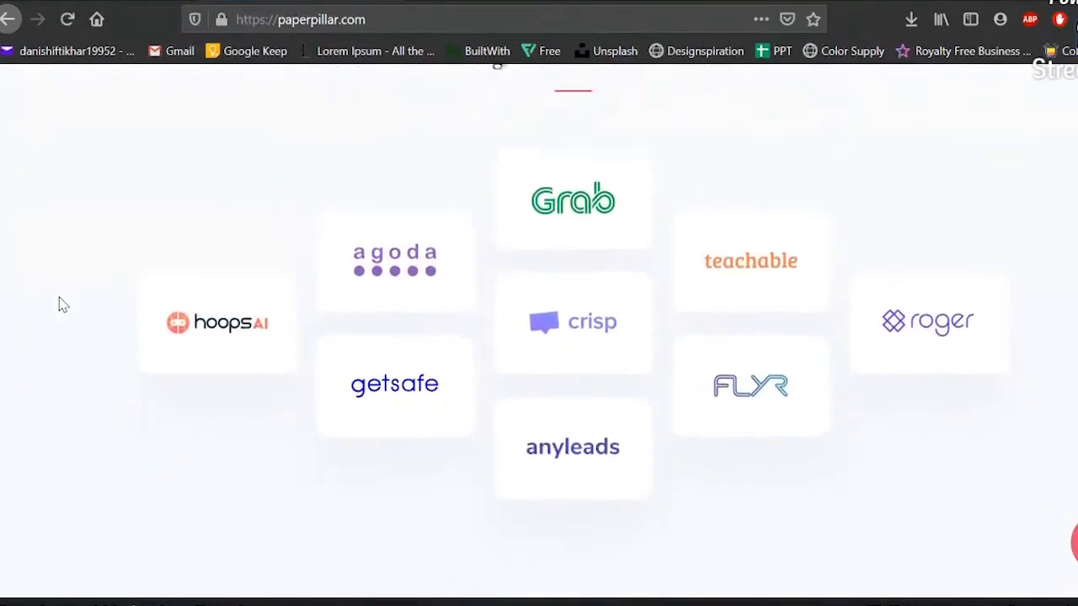
pyautogui.scroll(-6, 61, 305)
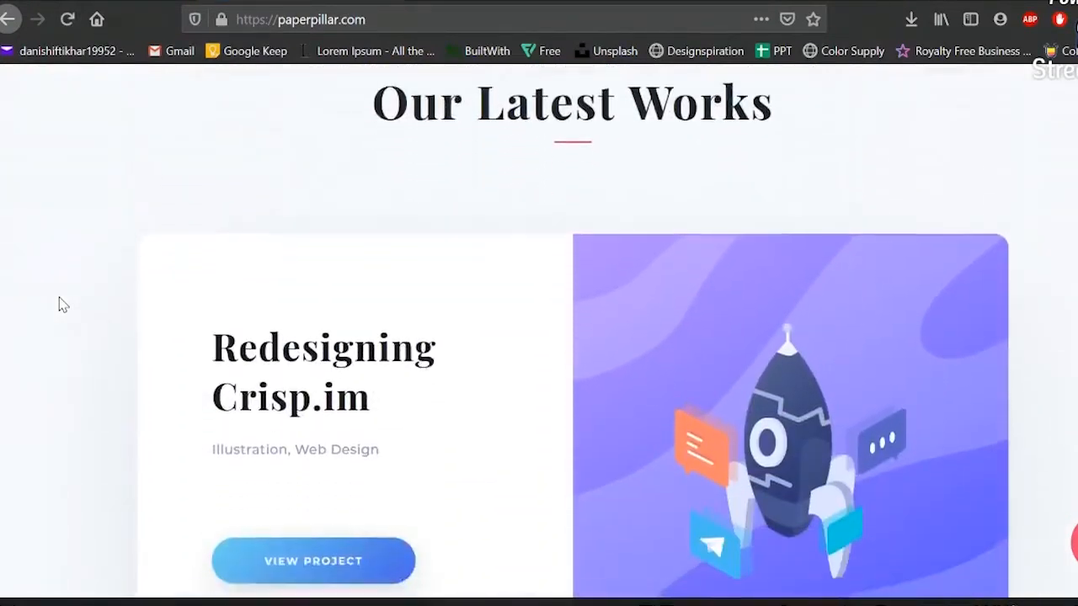
pyautogui.scroll(-6, 61, 305)
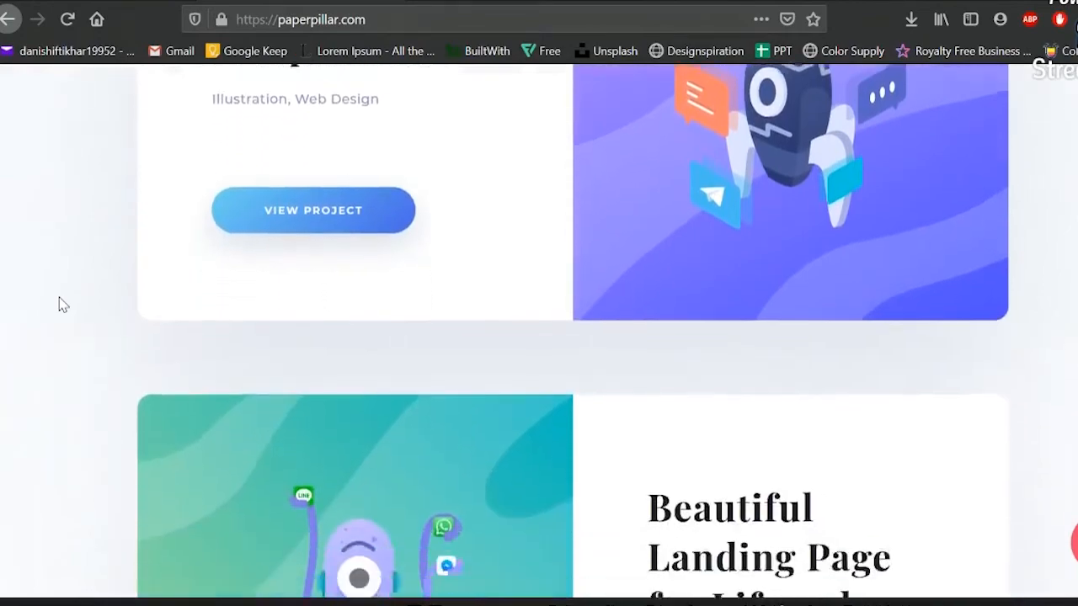
pyautogui.scroll(-6, 60, 304)
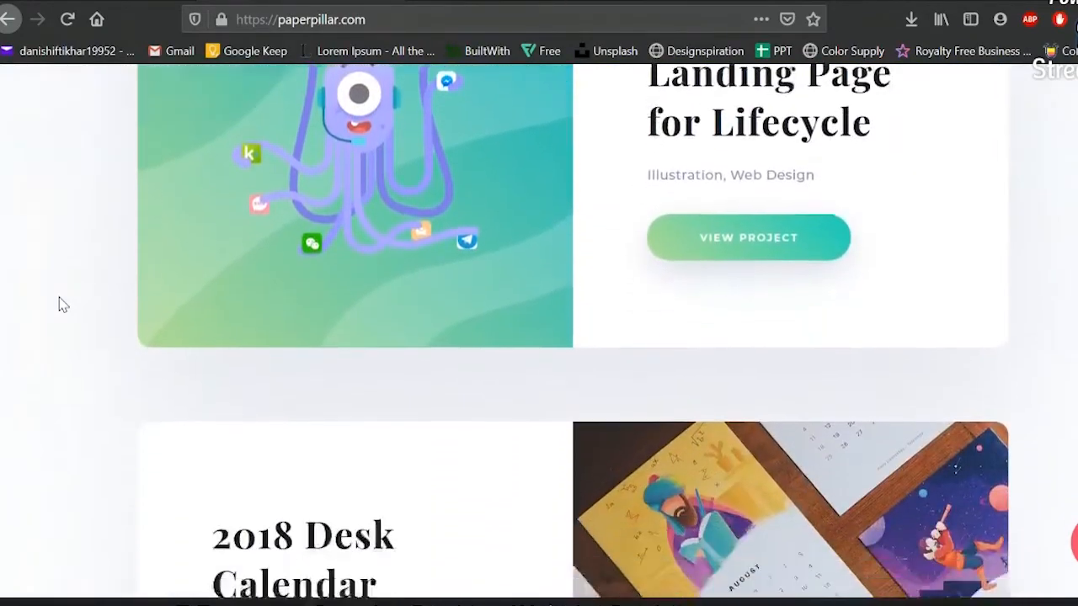
pyautogui.scroll(-6, 61, 305)
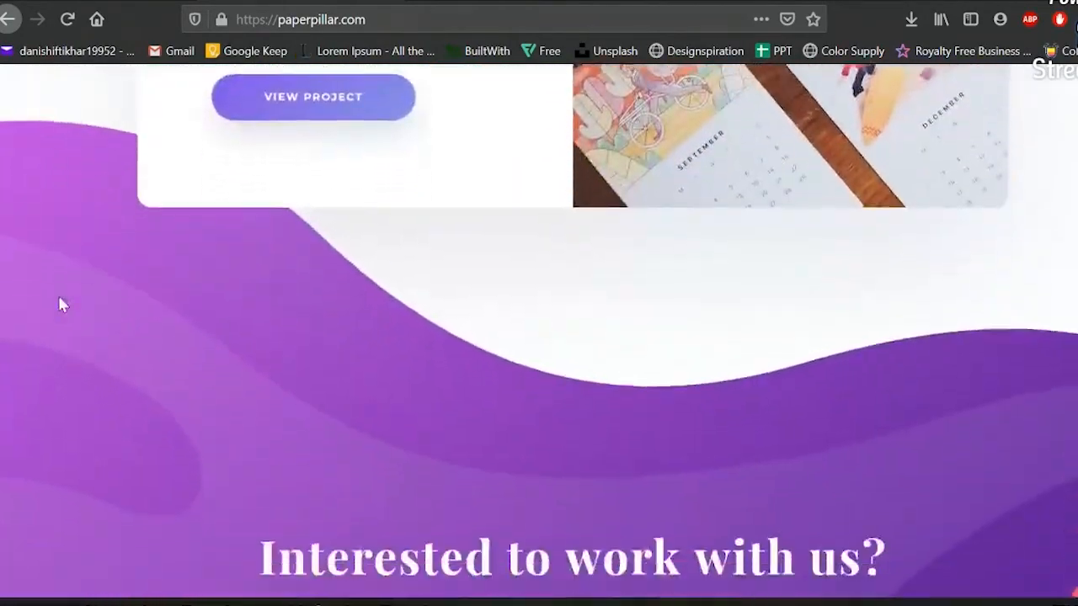
pyautogui.scroll(-2, 60, 305)
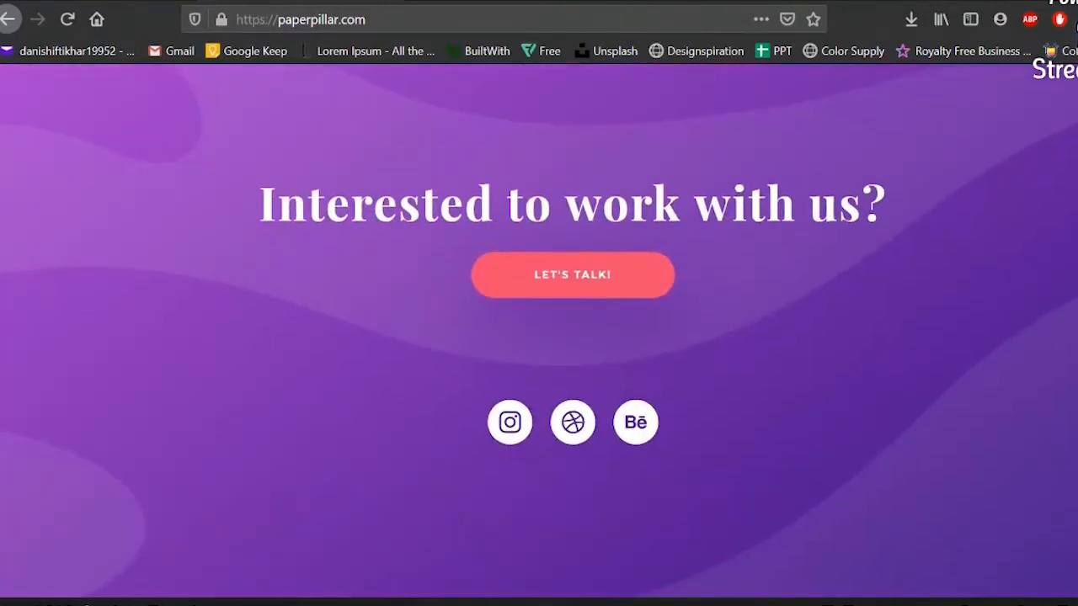
pyautogui.press('Home')
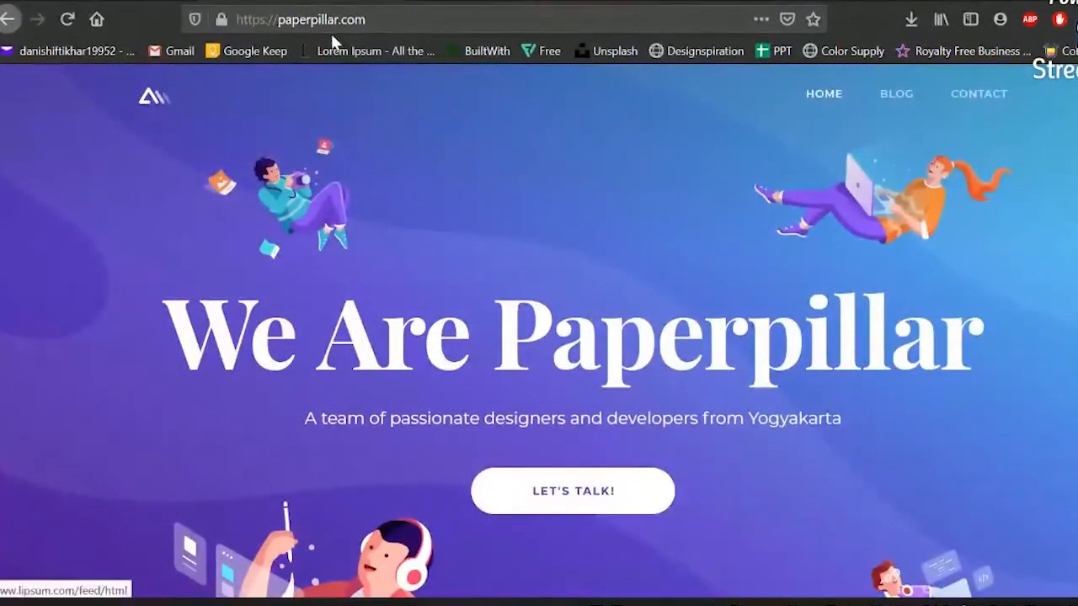
# Search the web for awwwards and open the Awwwards website from the results
pyautogui.click(345, 21)
pyautogui.write('aww')
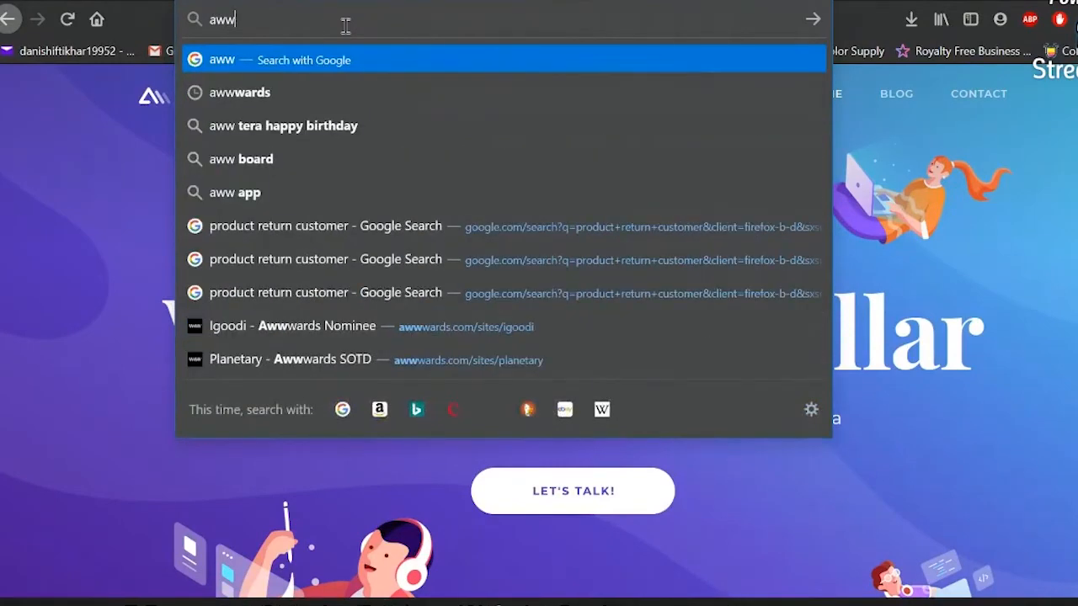
pyautogui.click(324, 92)
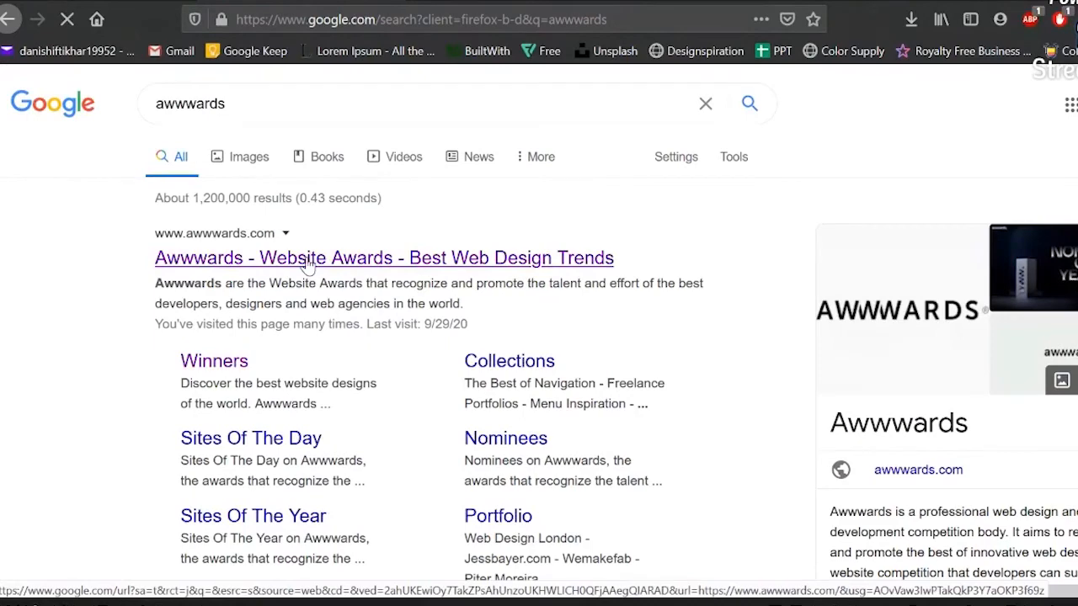
pyautogui.click(310, 264)
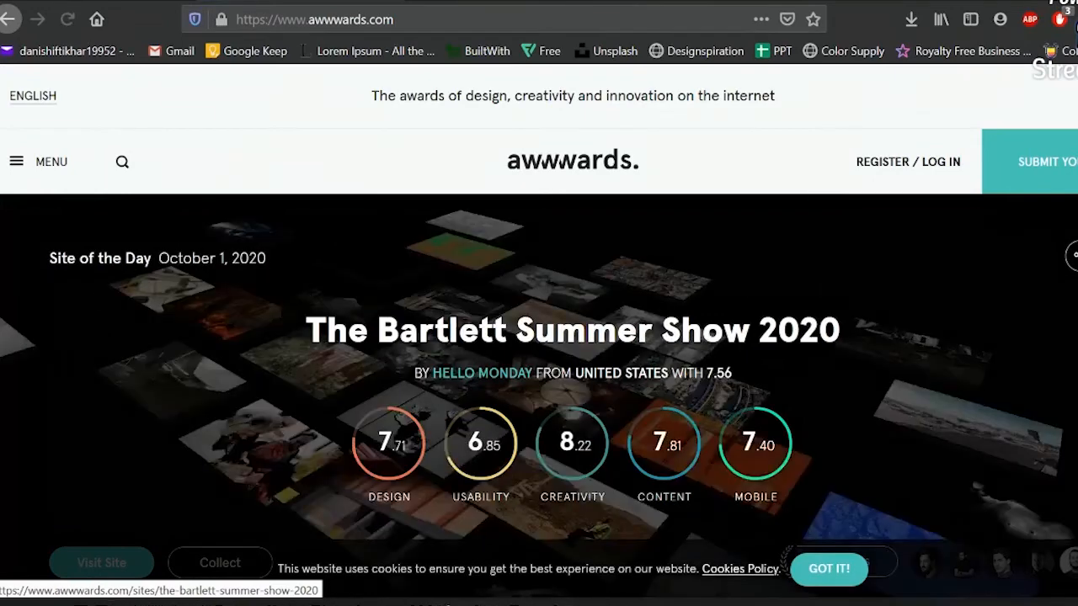
# Examine the Awwwards homepage sections: previous sites of the day, nominees, academy courses, agency directory and designer resources
pyautogui.scroll(-5, 297, 232)
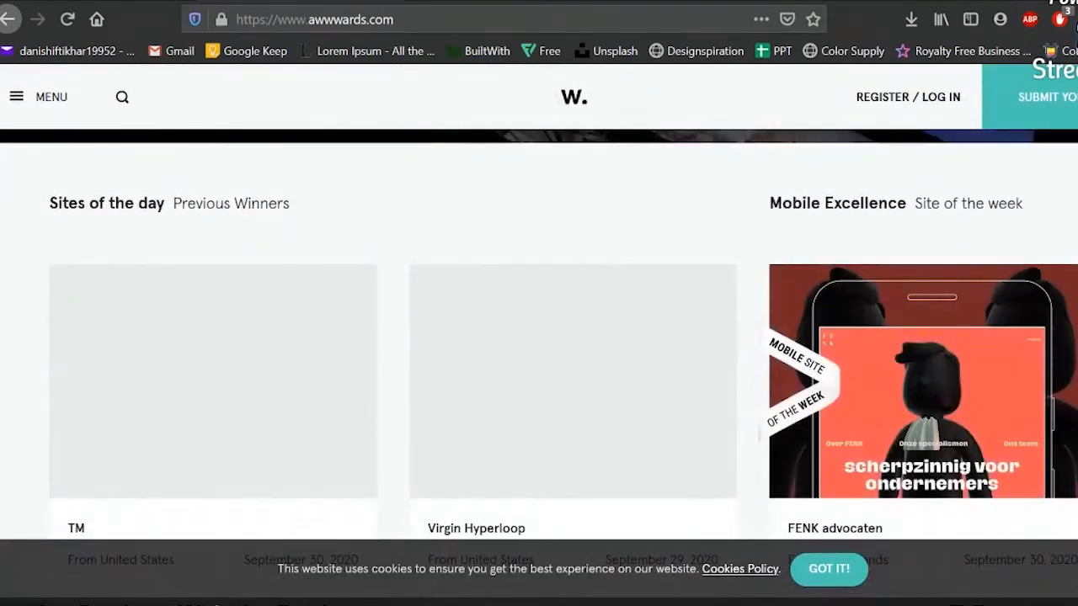
pyautogui.scroll(-2, 539, 353)
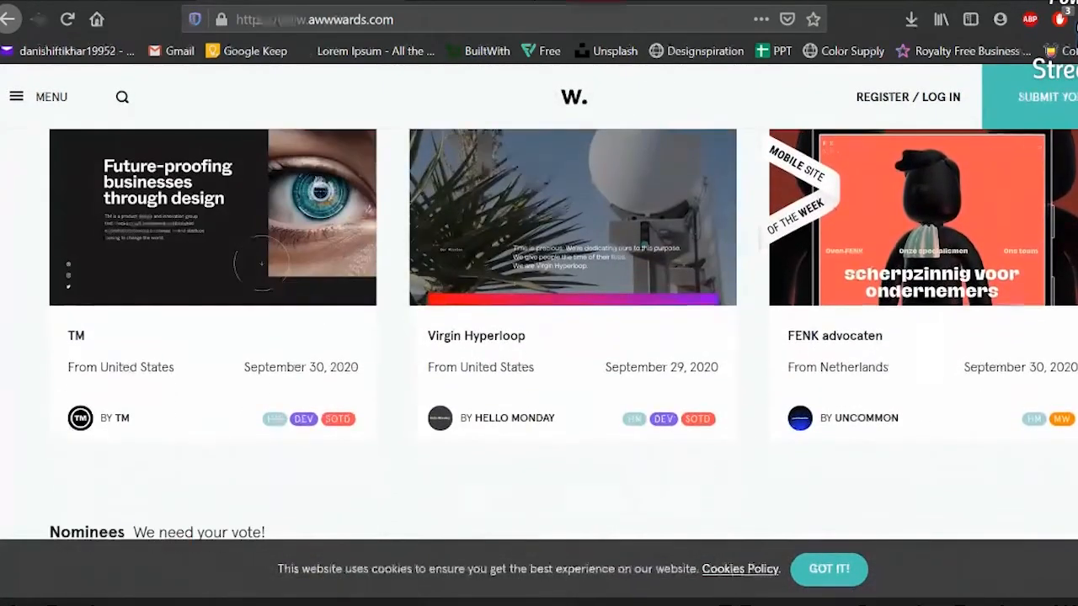
pyautogui.scroll(-5, 261, 264)
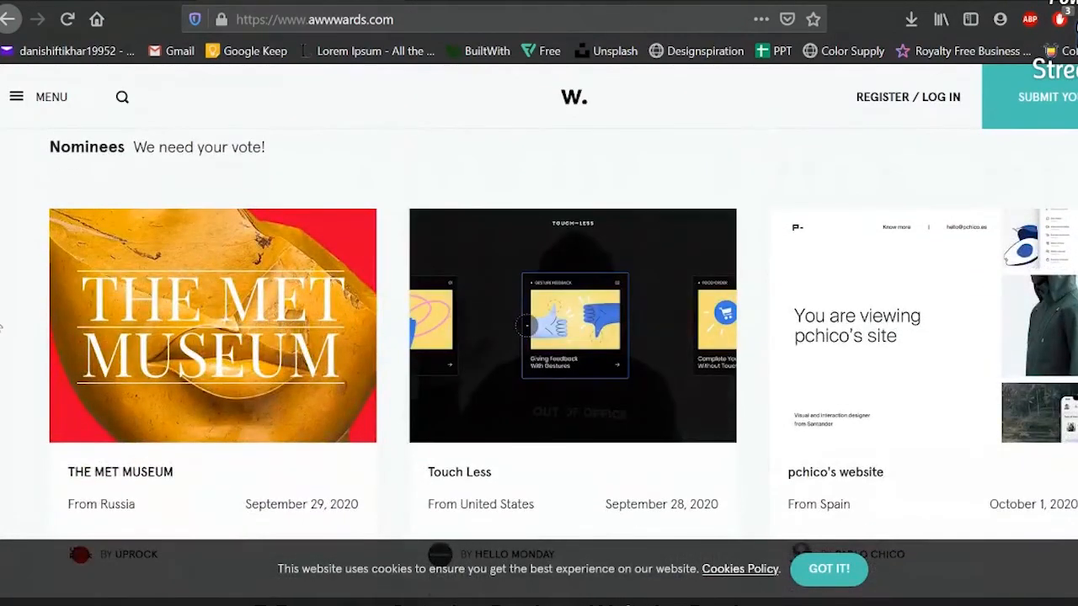
pyautogui.scroll(-5, 750, 399)
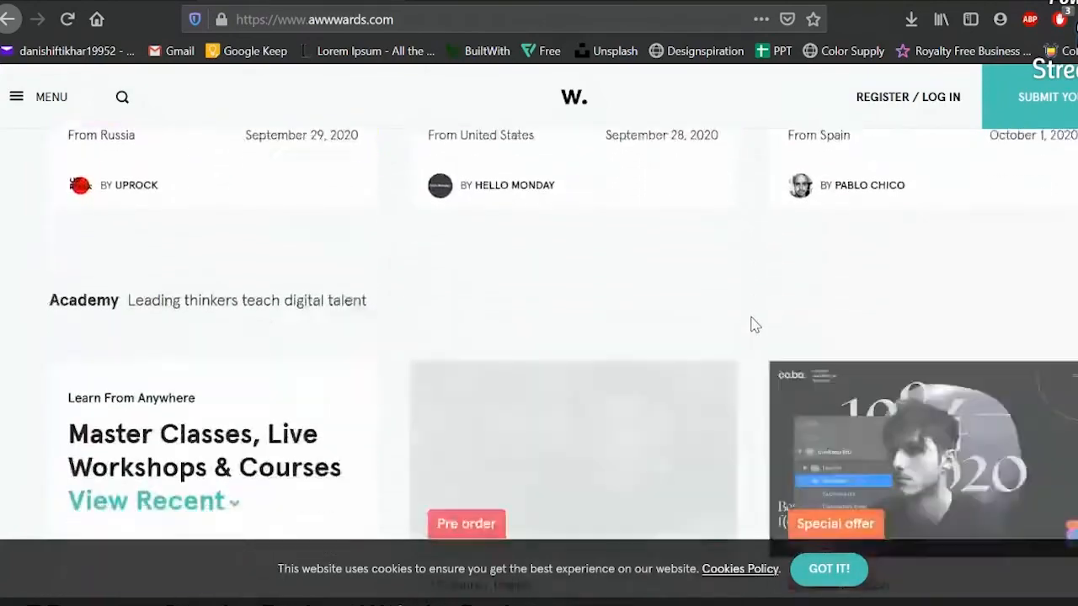
pyautogui.scroll(-5, 31, 300)
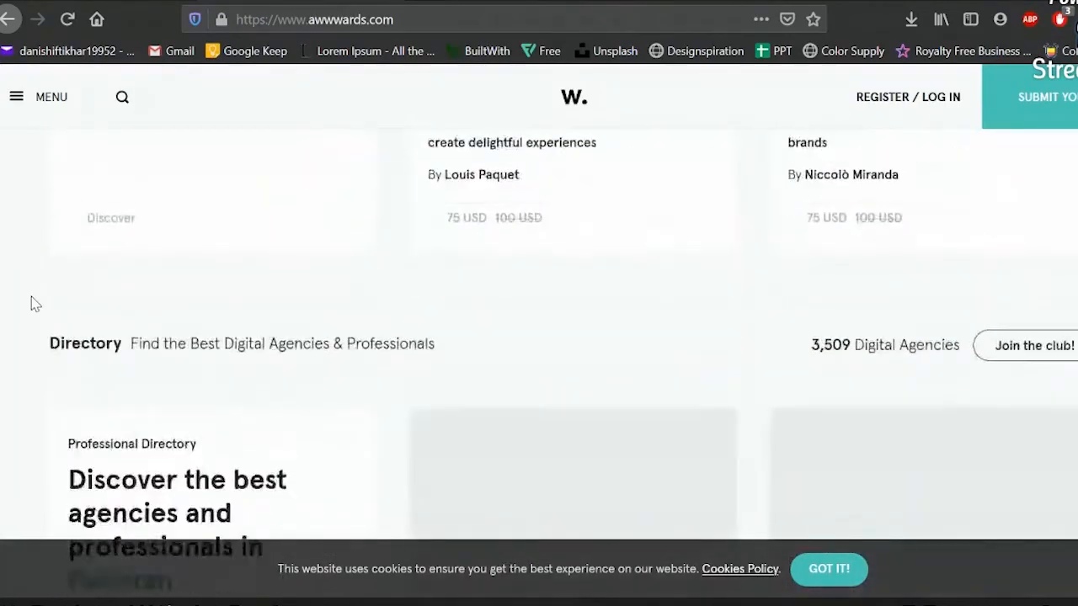
pyautogui.scroll(5, 31, 301)
pyautogui.scroll(-10, 31, 301)
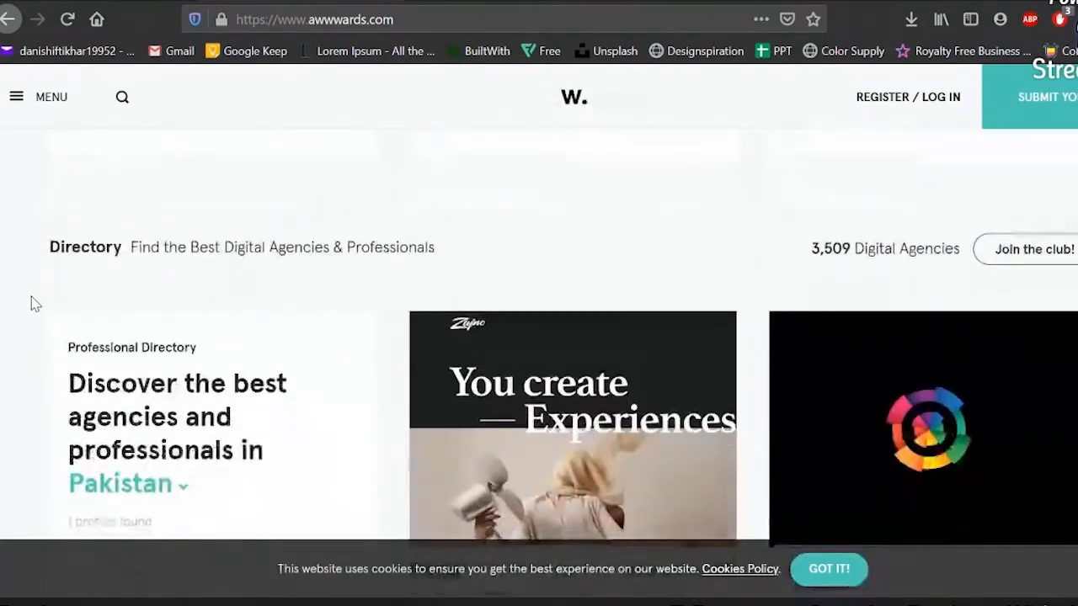
pyautogui.scroll(-4, 34, 308)
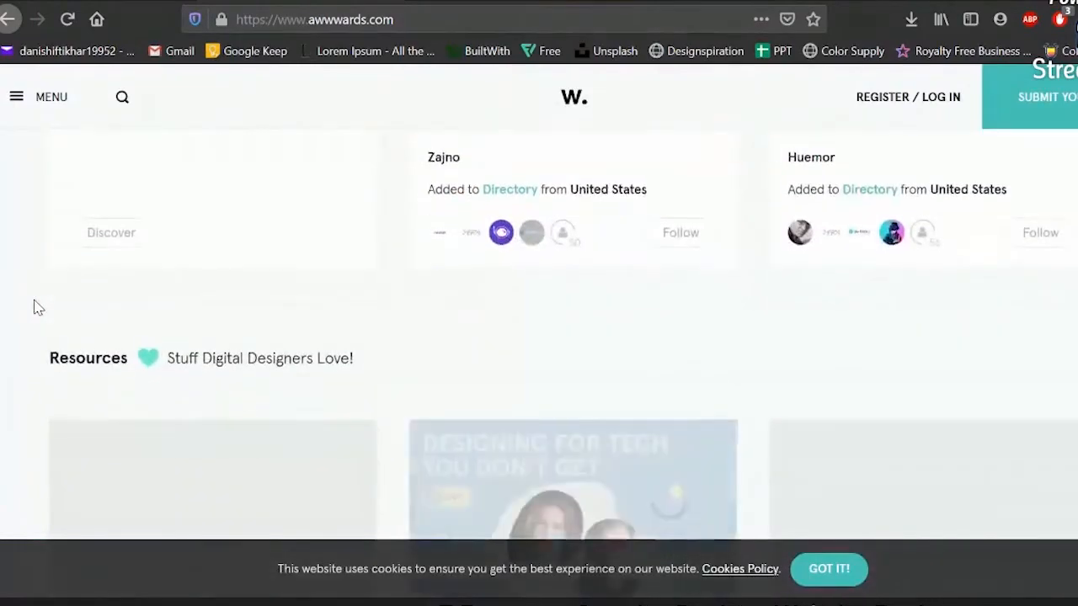
# Open the Winners gallery of the Awwwards website
pyautogui.scroll(8, 31, 307)
pyautogui.scroll(10, 30, 308)
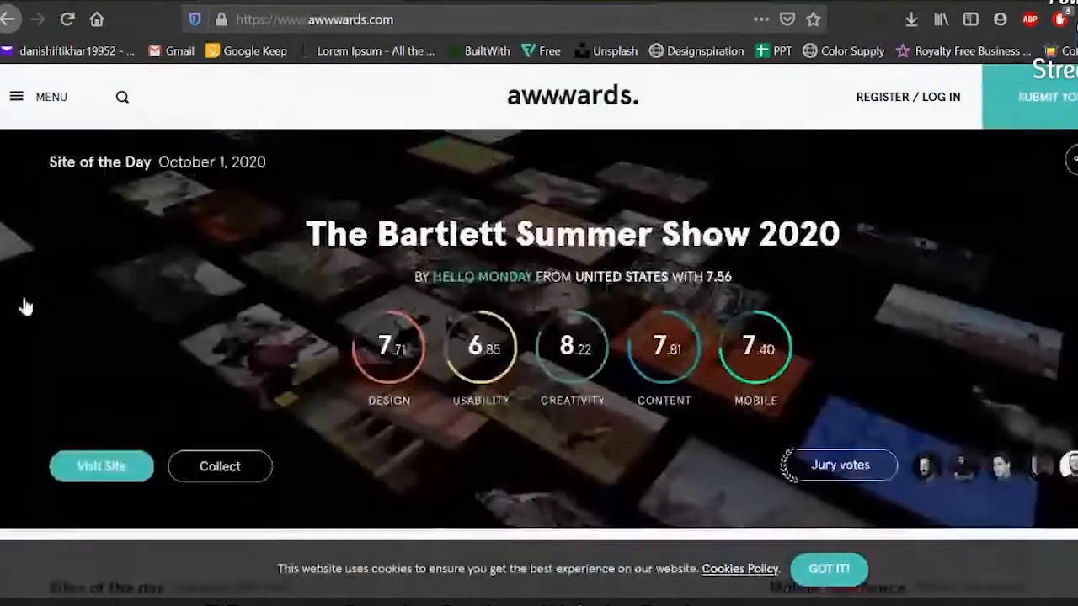
pyautogui.click(17, 164)
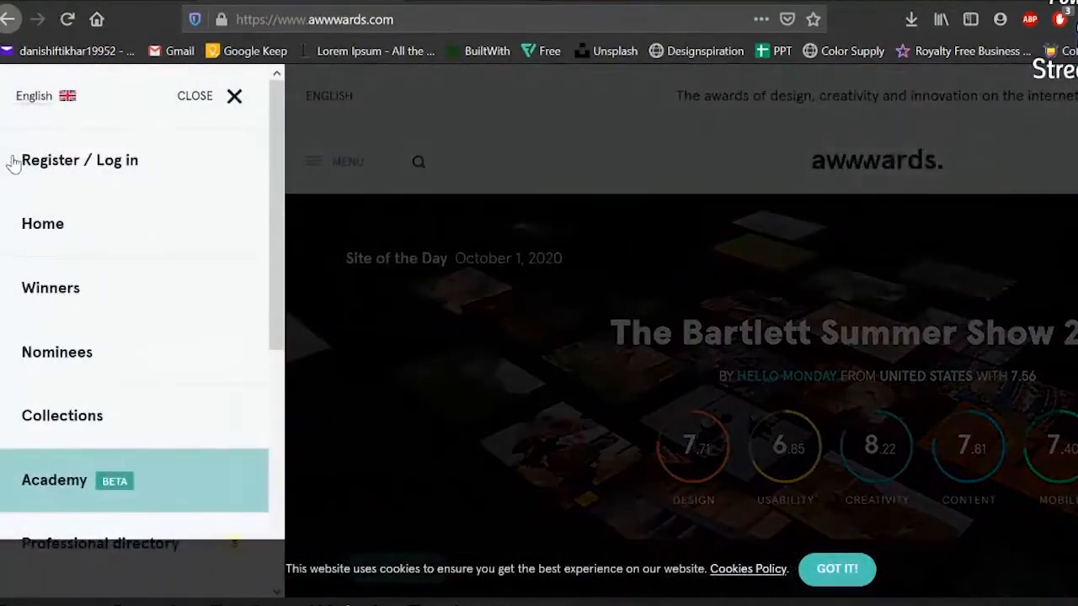
pyautogui.click(87, 292)
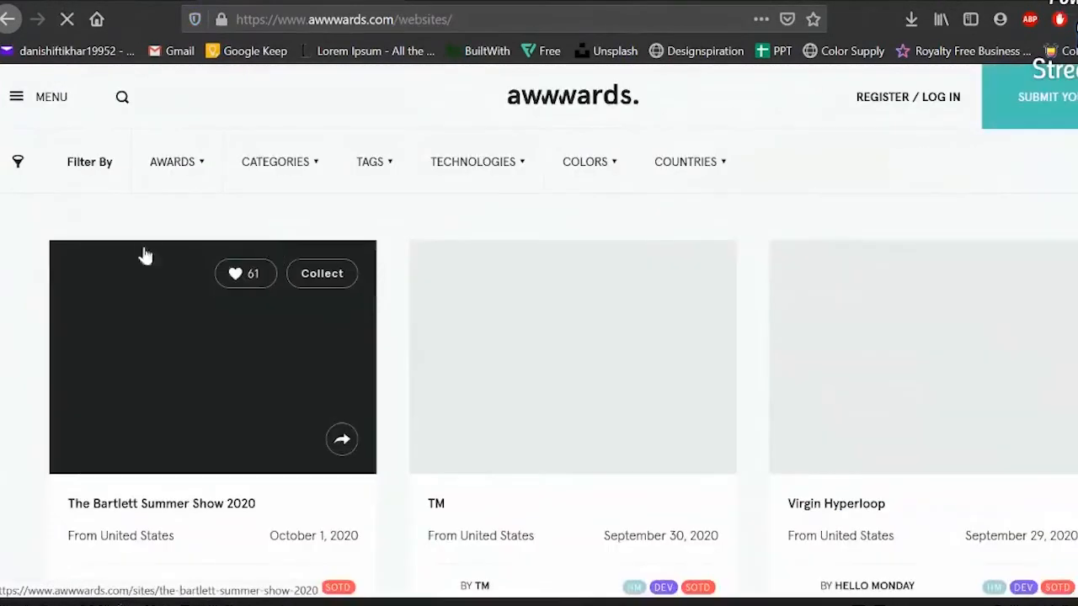
# Browse the award-winning sites in the gallery and open the entry for Senhoog - Luxury Holiday Homes
pyautogui.scroll(-5, 539, 354)
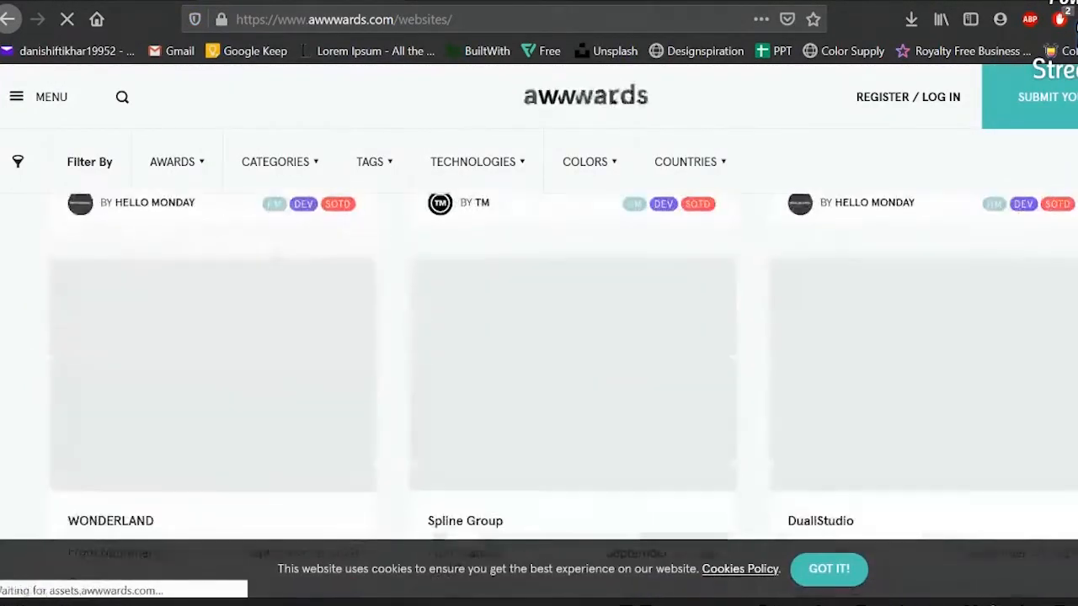
pyautogui.scroll(-2, 539, 354)
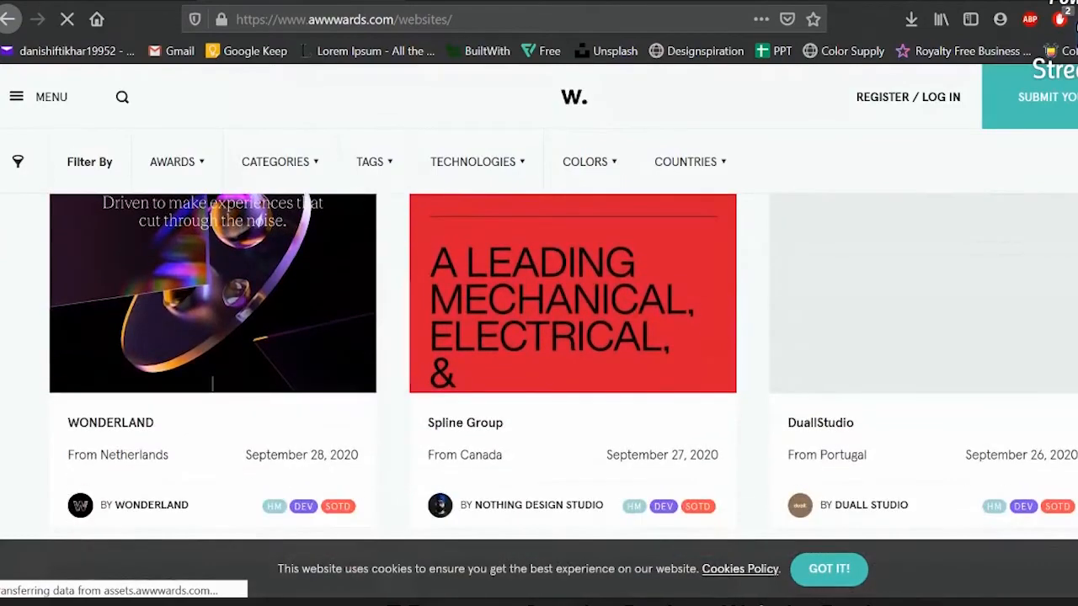
pyautogui.scroll(-5, 539, 354)
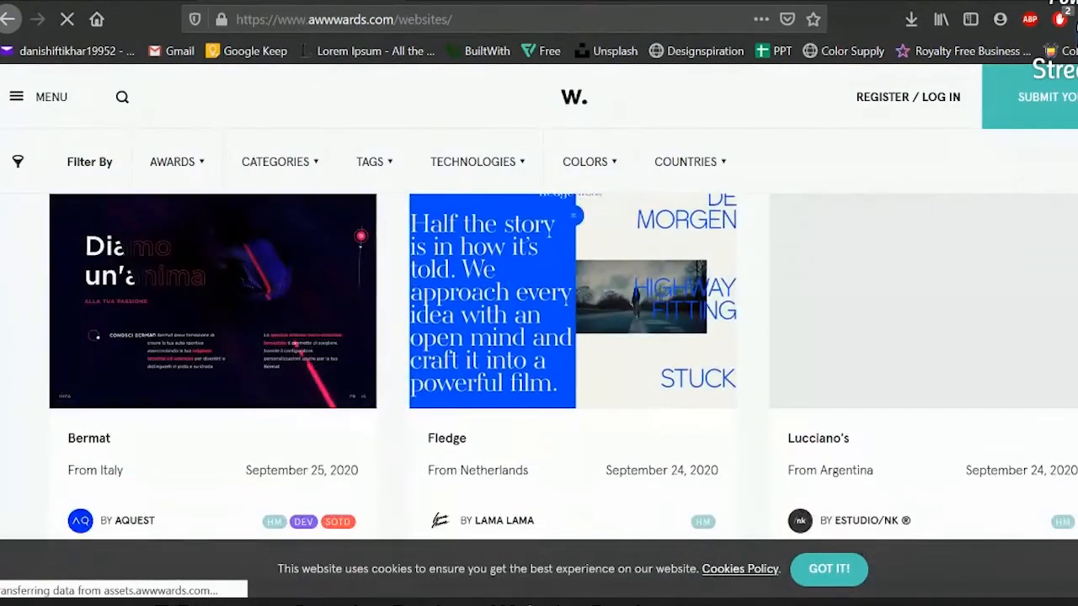
pyautogui.scroll(-5, 538, 354)
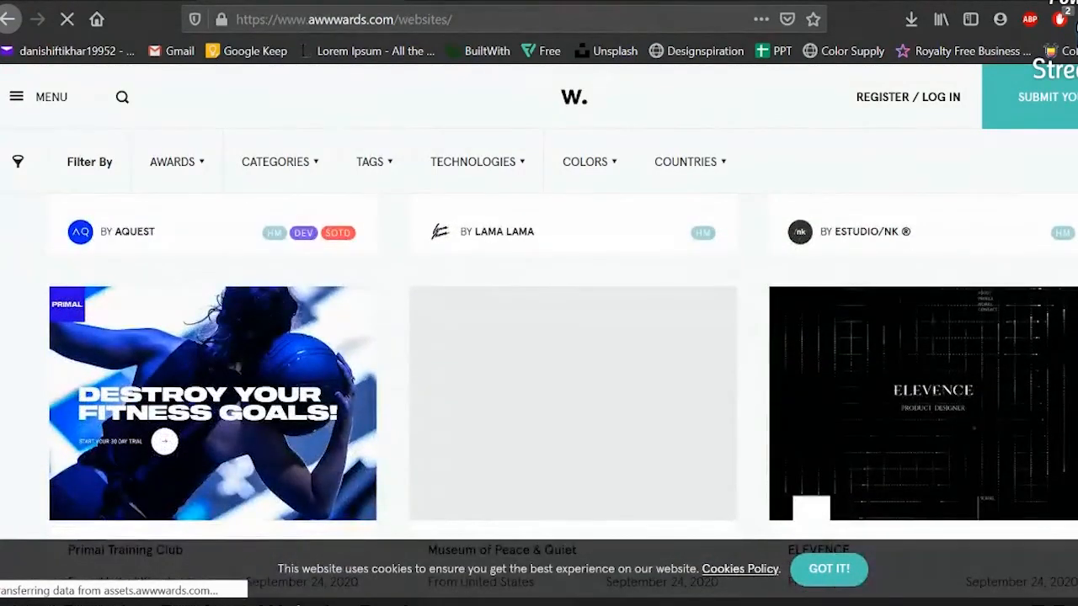
pyautogui.scroll(-10, 539, 354)
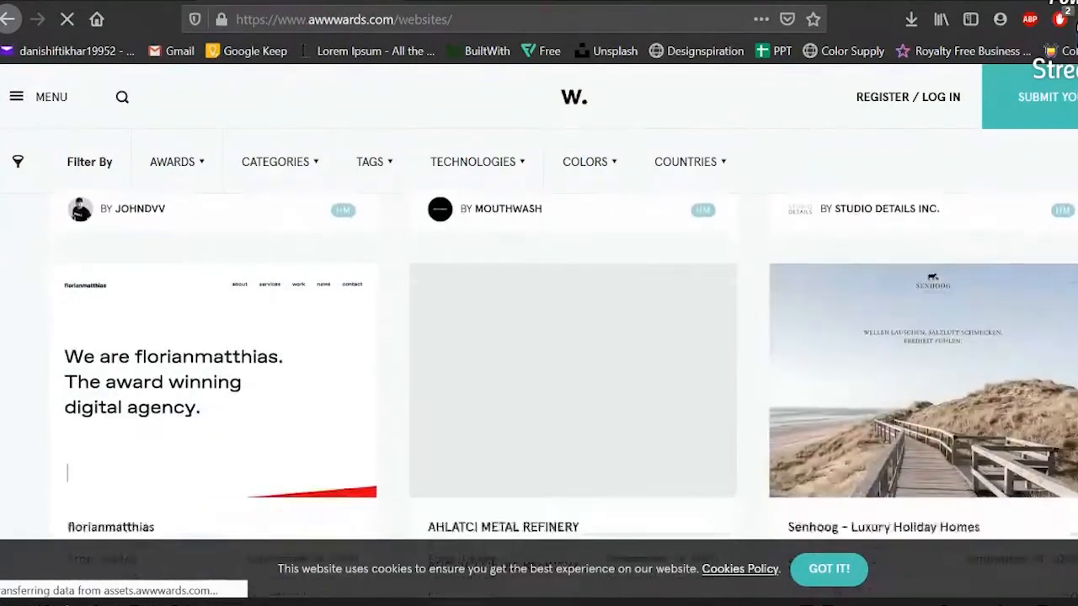
pyautogui.scroll(-1, 539, 354)
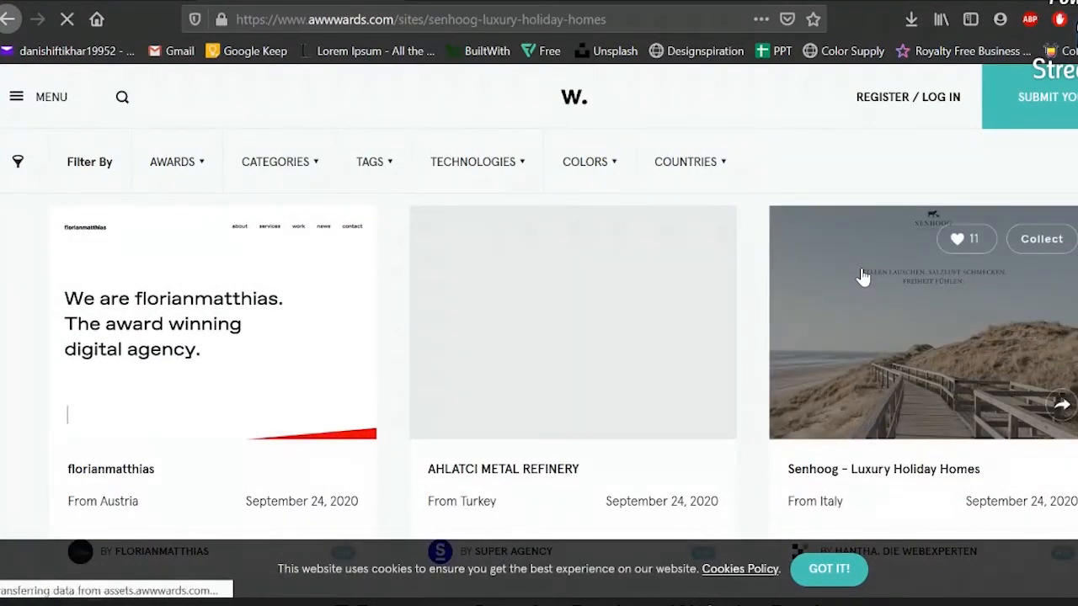
pyautogui.rightClick(864, 272)
pyautogui.click(385, 301)
# Review the Senhoog entry's description and jury scores, and open its live website
pyautogui.scroll(-2, 1, 296)
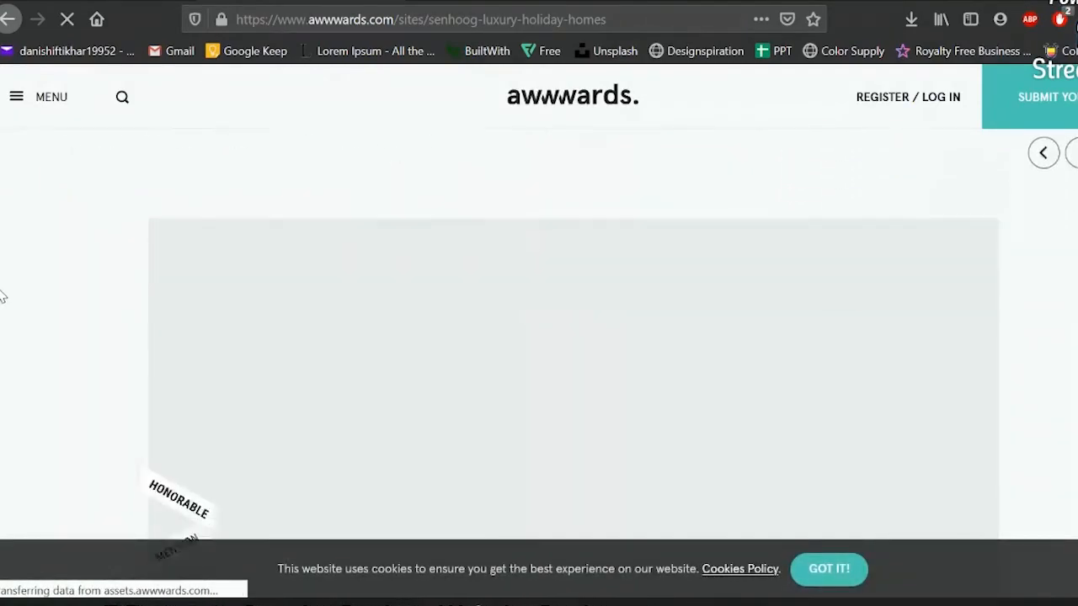
pyautogui.scroll(-3, 2, 296)
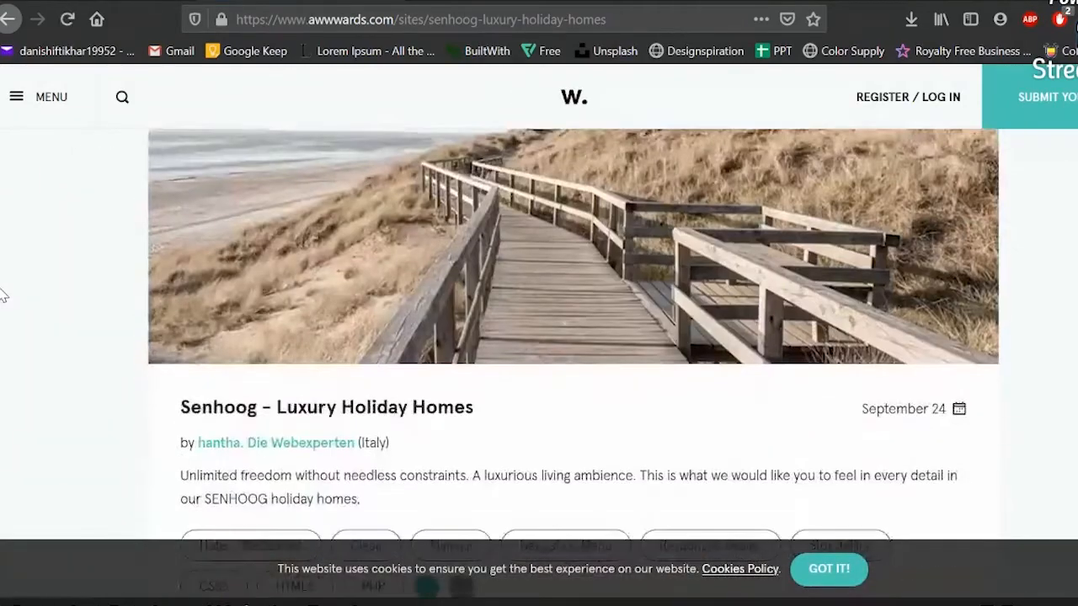
pyautogui.scroll(-10, 2, 296)
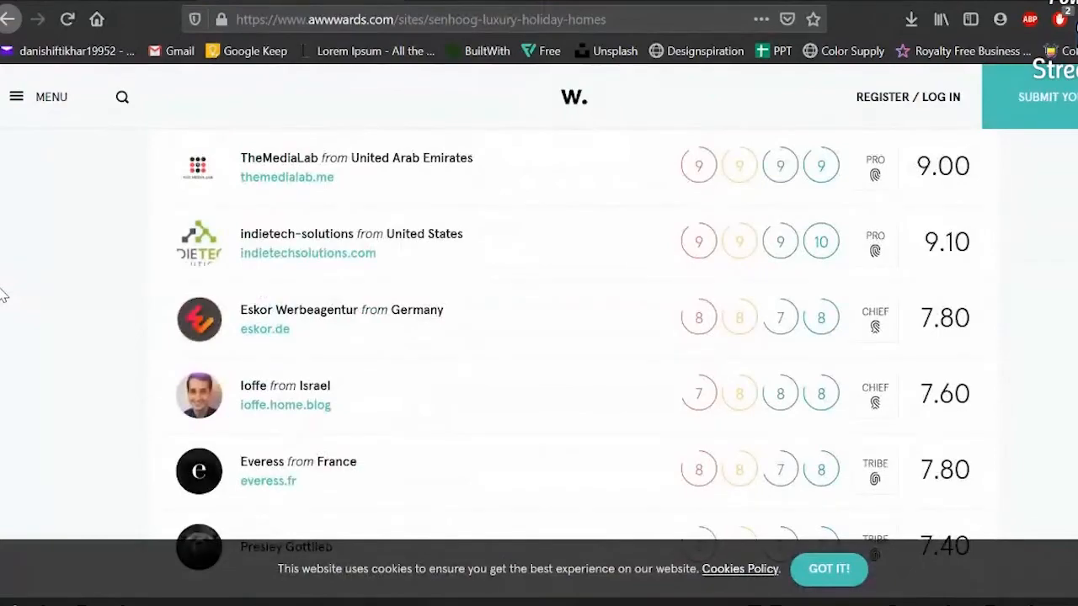
pyautogui.scroll(10, 818, 308)
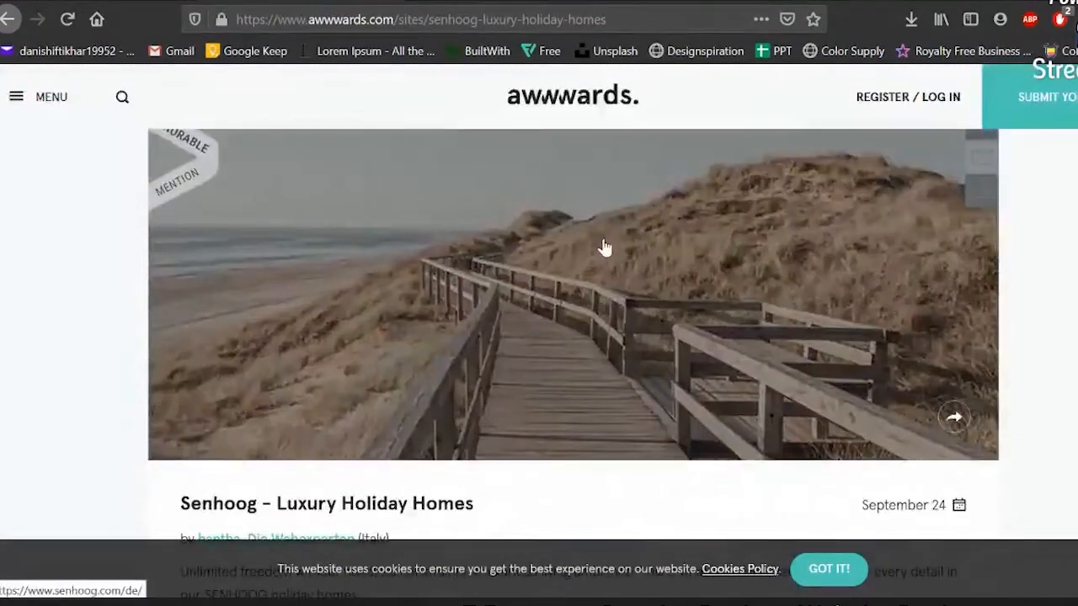
pyautogui.click(604, 247)
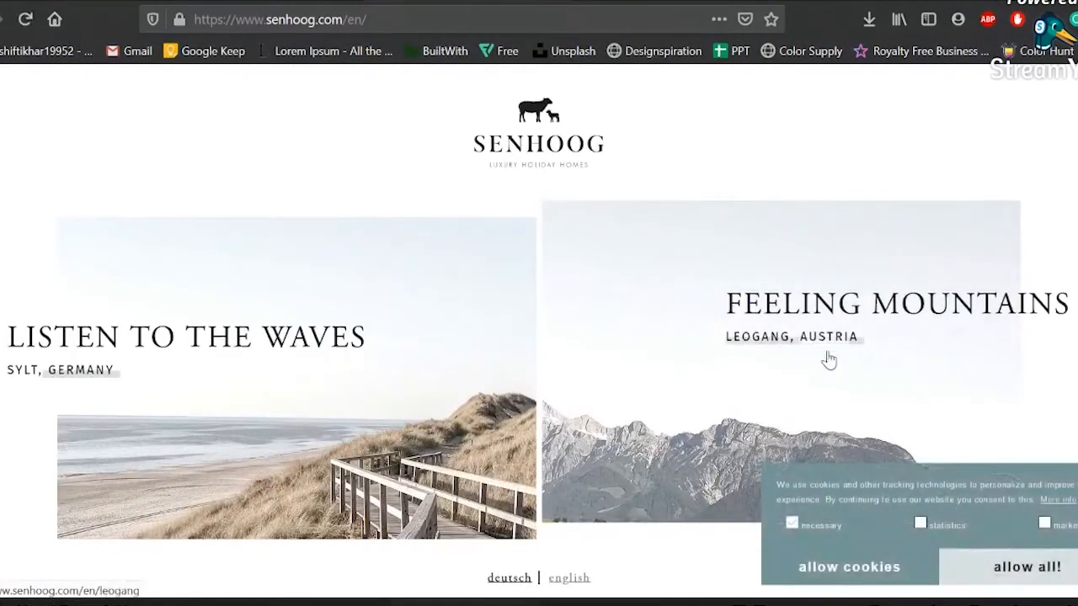
# Allow cookies on the Senhoog site and examine the Feeling Mountains page for Leogang, Austria, from its hero image to the footer
pyautogui.click(897, 580)
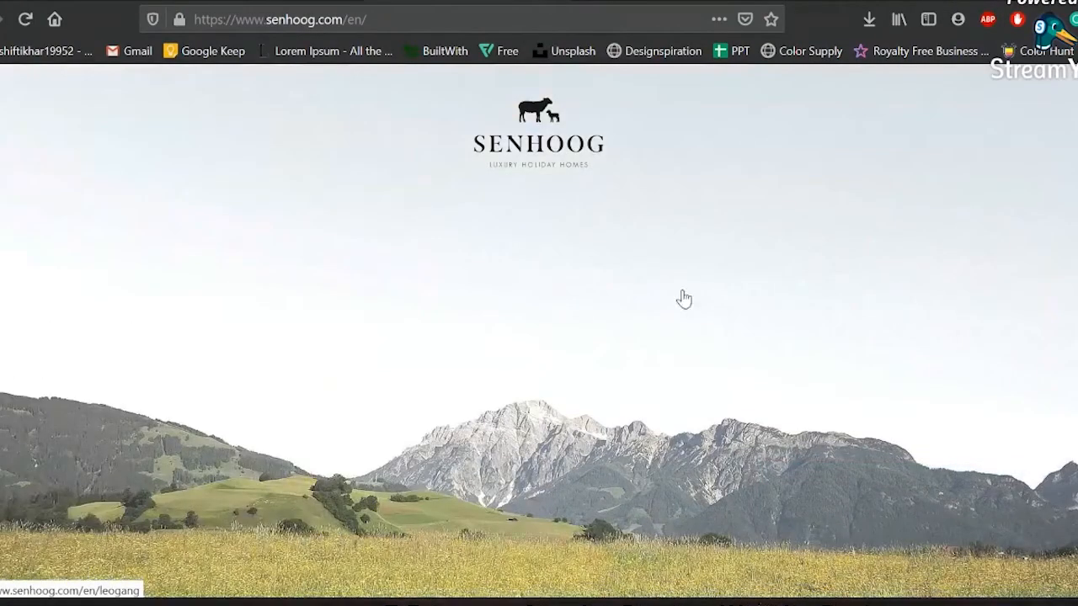
pyautogui.click(683, 299)
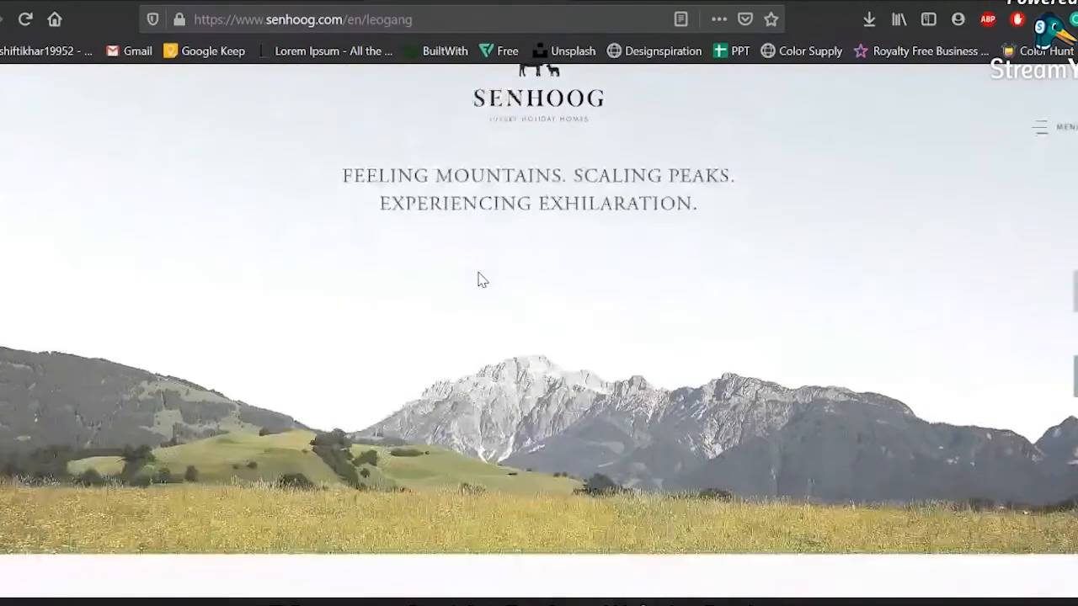
pyautogui.scroll(-3, 476, 279)
pyautogui.scroll(-8, 477, 279)
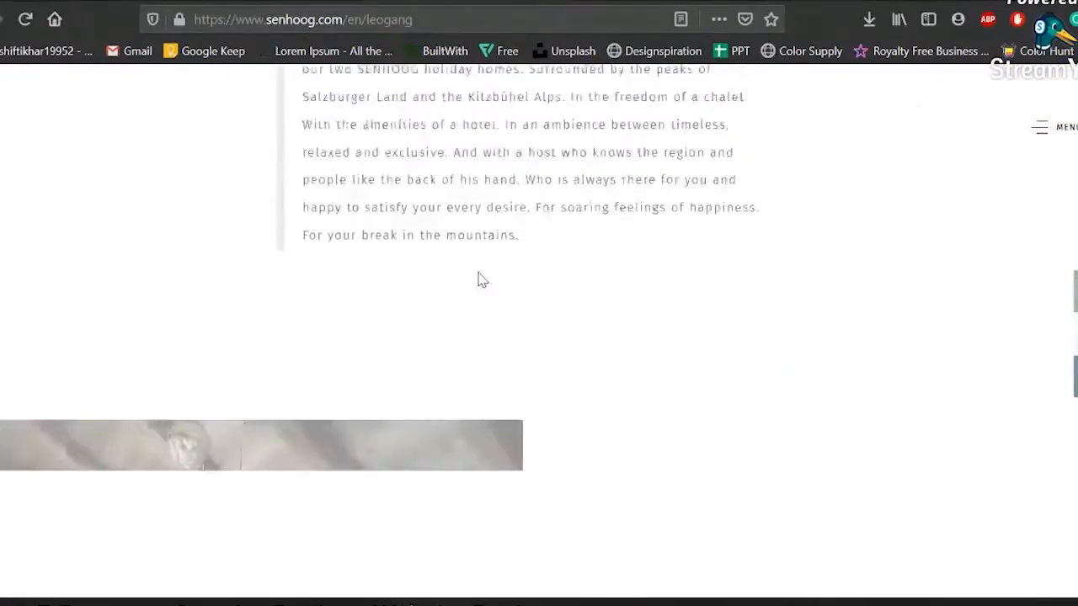
pyautogui.scroll(-10, 632, 424)
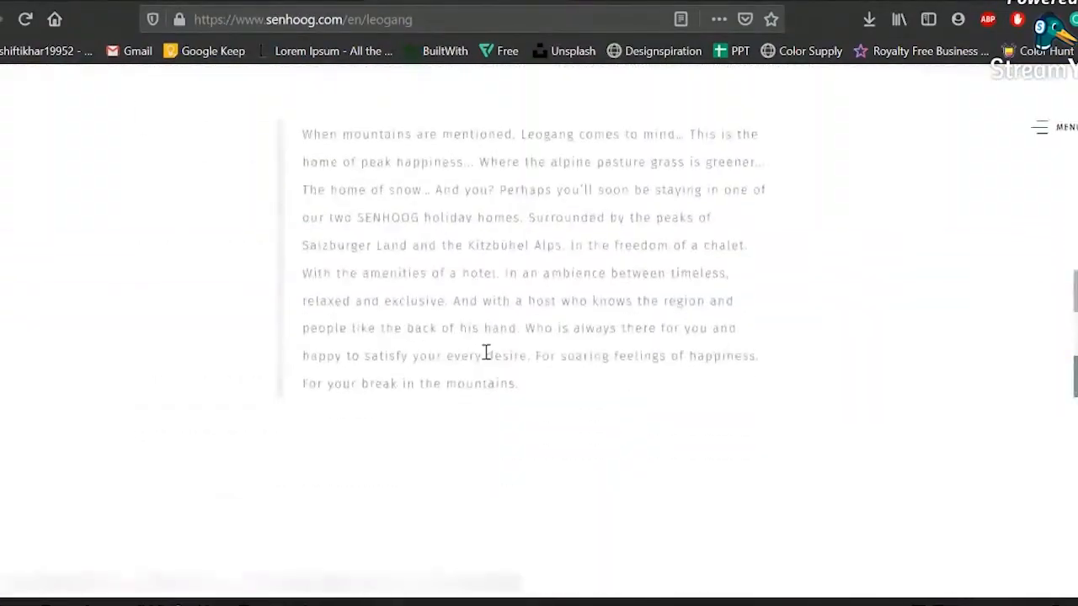
pyautogui.scroll(-8, 484, 356)
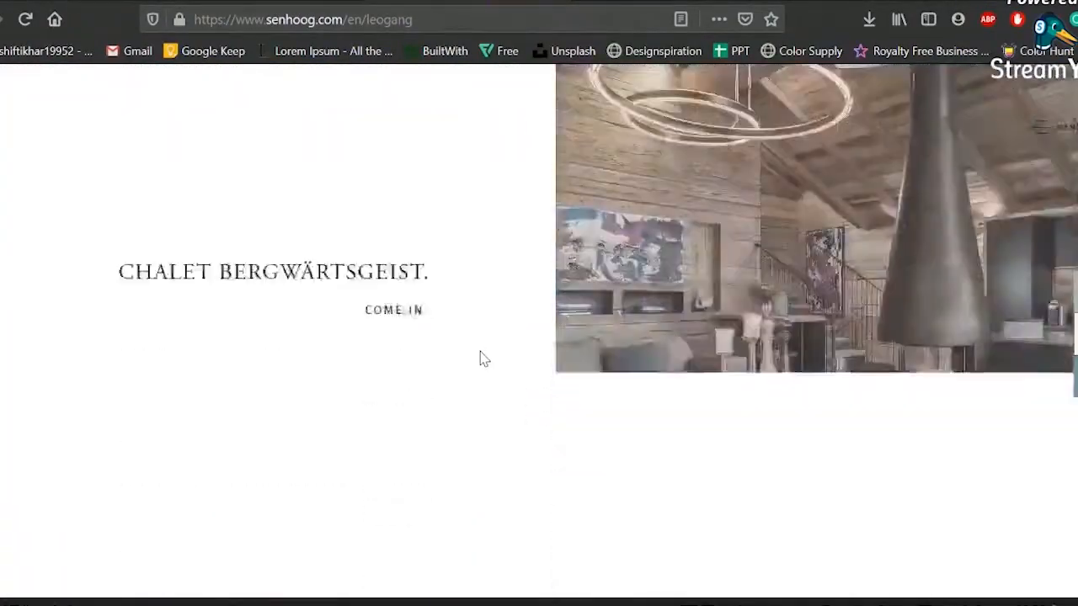
pyautogui.scroll(-5, 485, 354)
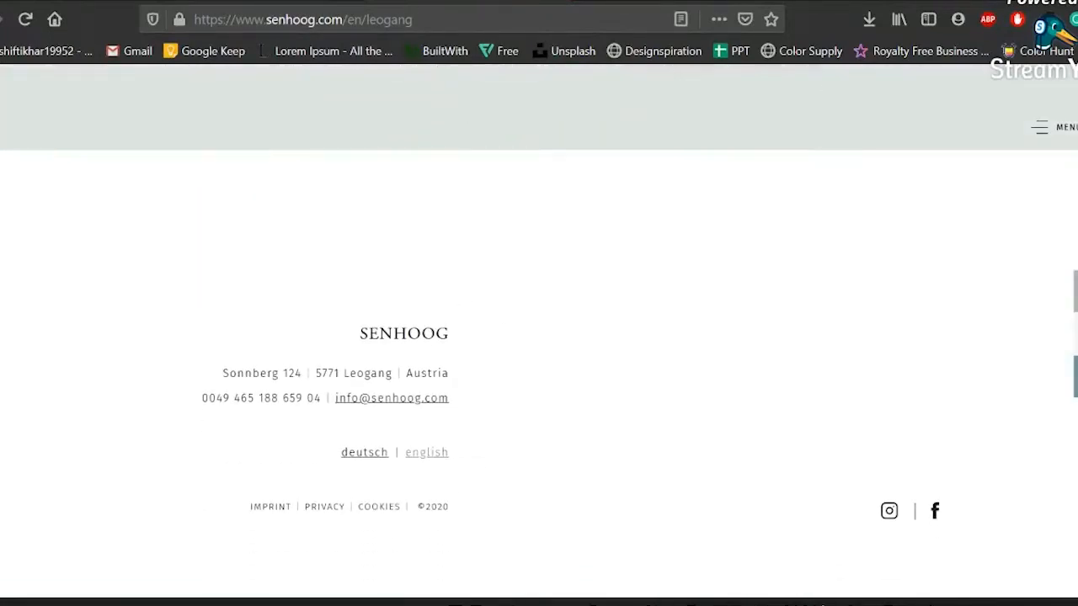
# Search the web for airbnb and open the Airbnb website from the results
pyautogui.click(416, 17)
pyautogui.write('airn')
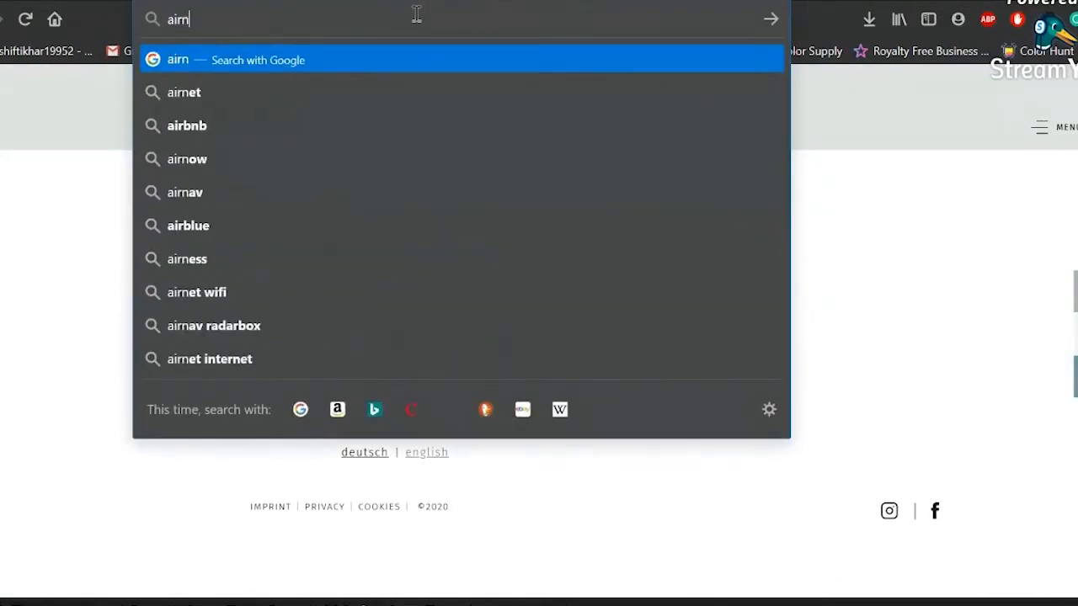
pyautogui.press('BackSpace')
pyautogui.write('bnb')
pyautogui.press('Return')
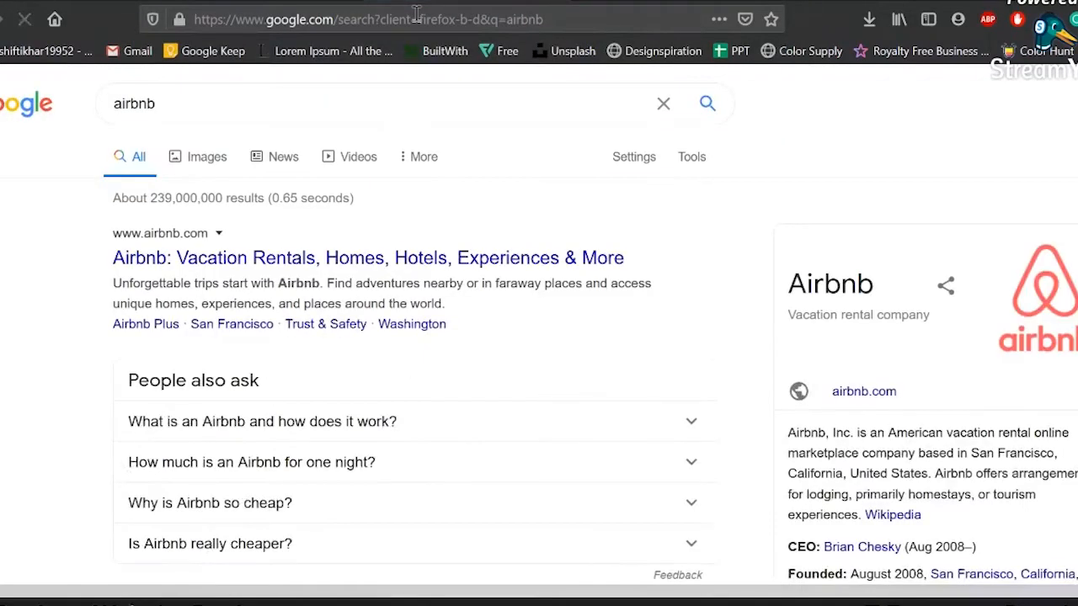
pyautogui.click(378, 257)
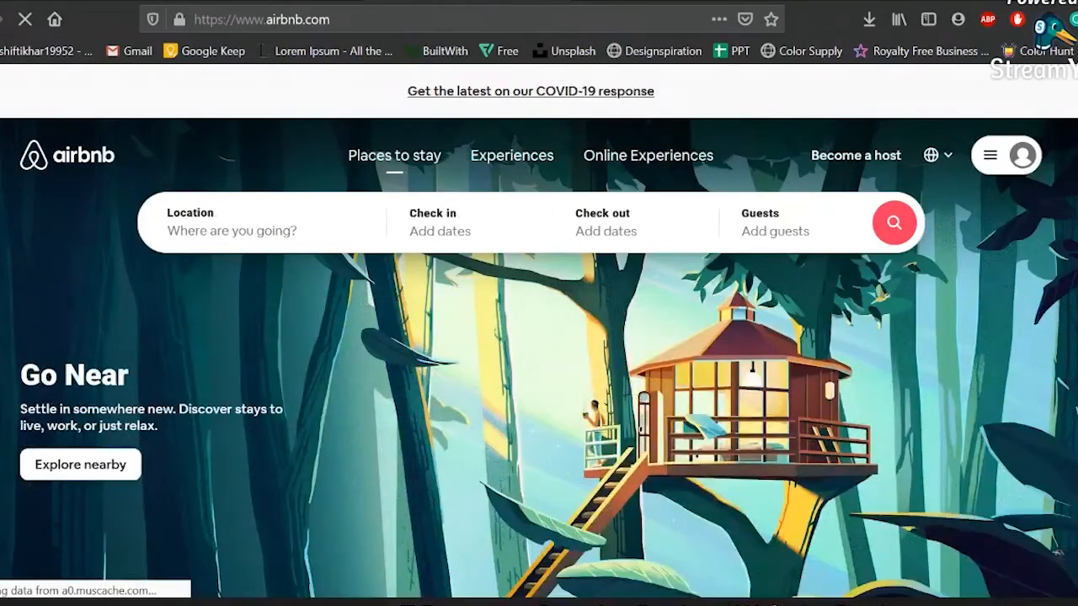
# Look over the Airbnb homepage down to its footer links and open the Explore nearby page
pyautogui.scroll(-5, 539, 336)
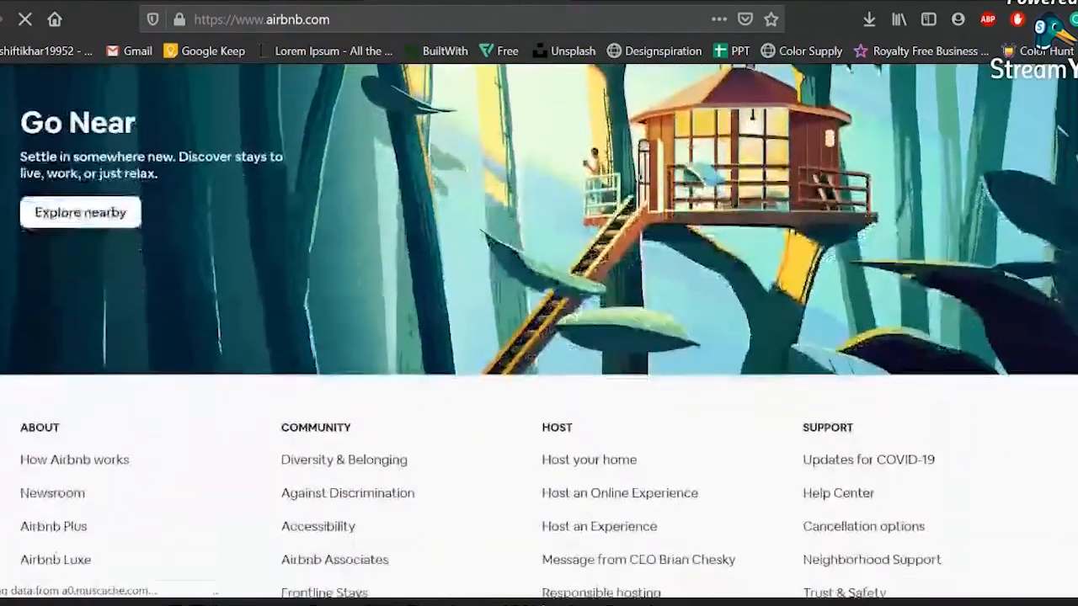
pyautogui.scroll(5, 539, 337)
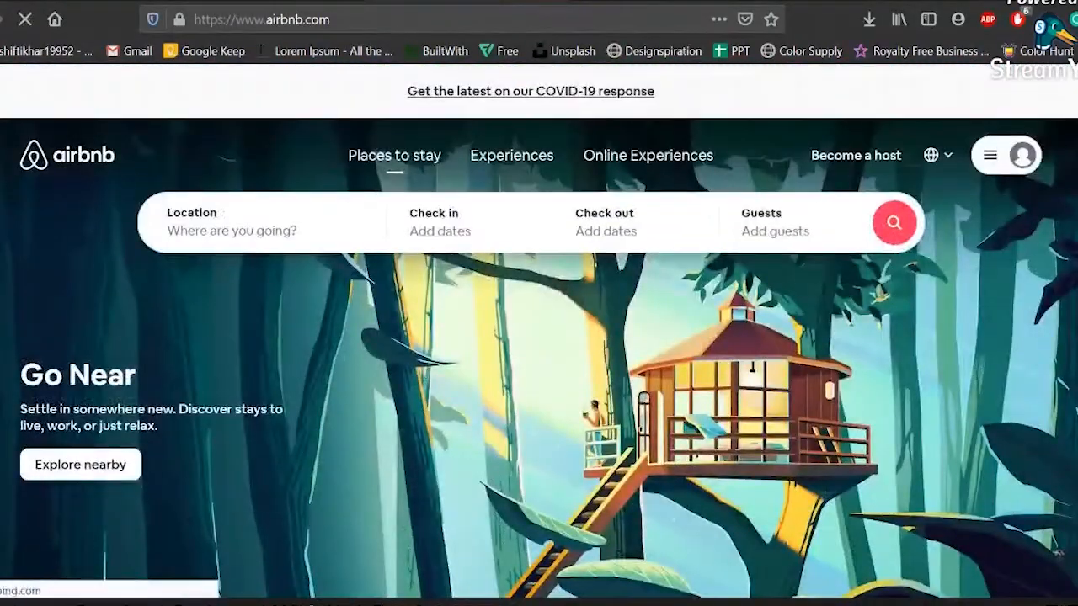
pyautogui.click(74, 463)
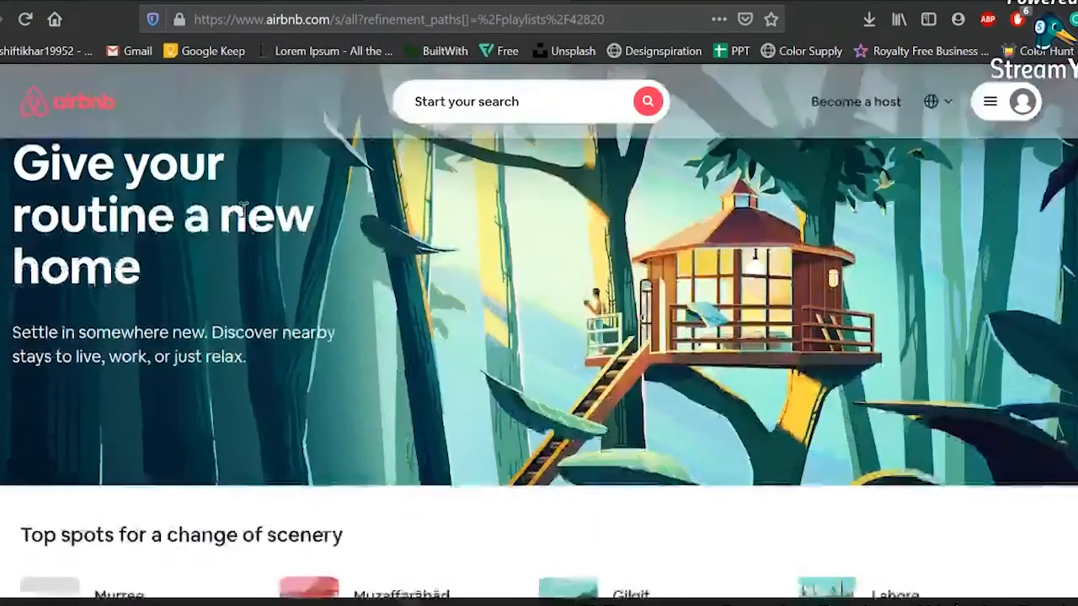
# Examine the nearby stays page, including its category cards, listings, travel stories and safety section, and return to the Airbnb homepage
pyautogui.scroll(-7, 240, 216)
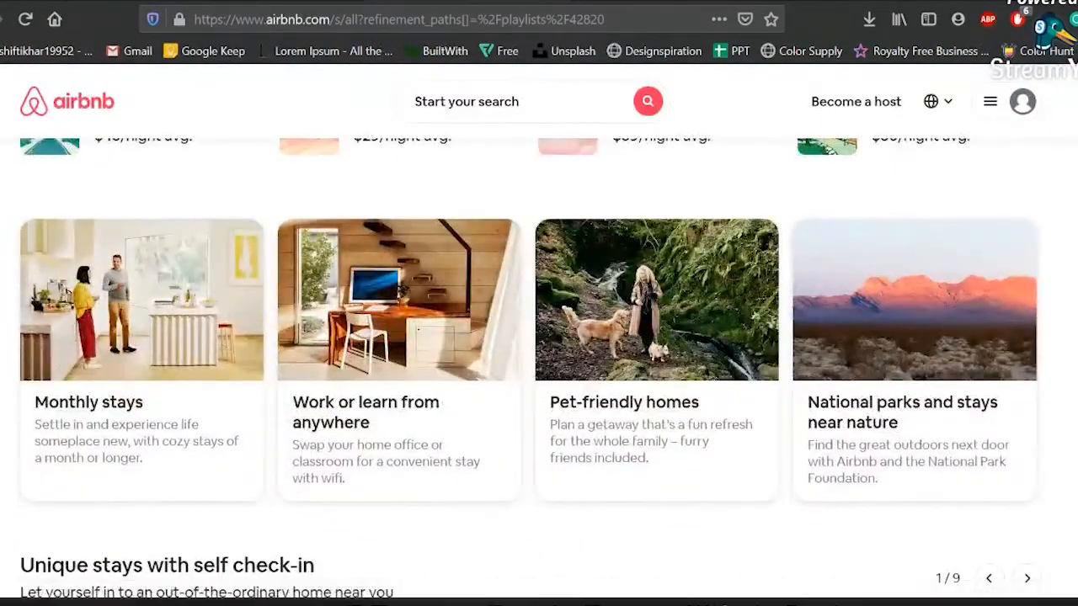
pyautogui.scroll(-8, 531, 368)
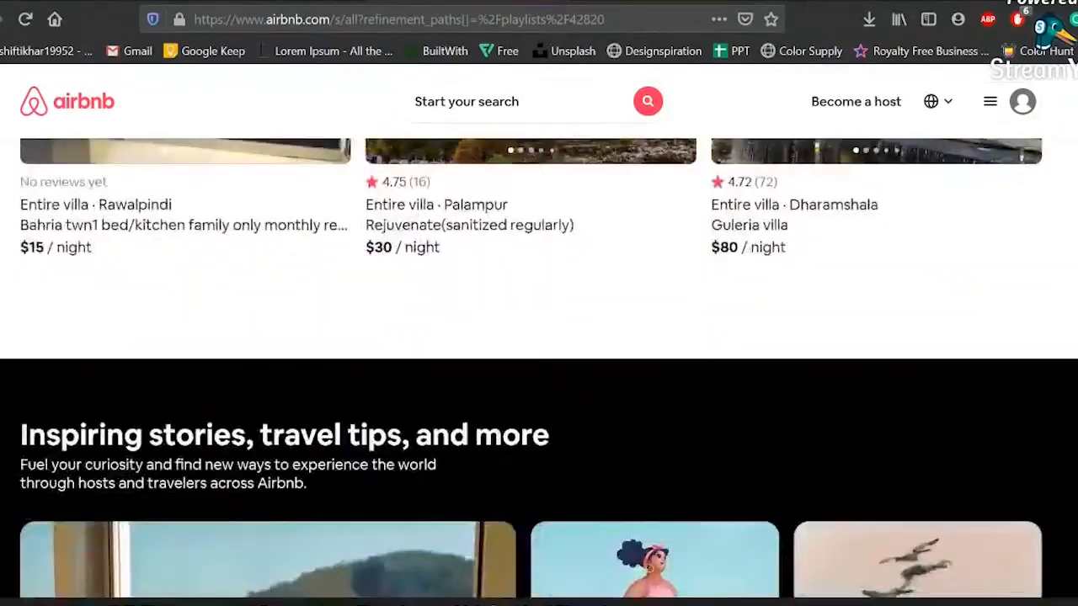
pyautogui.scroll(-9, 539, 371)
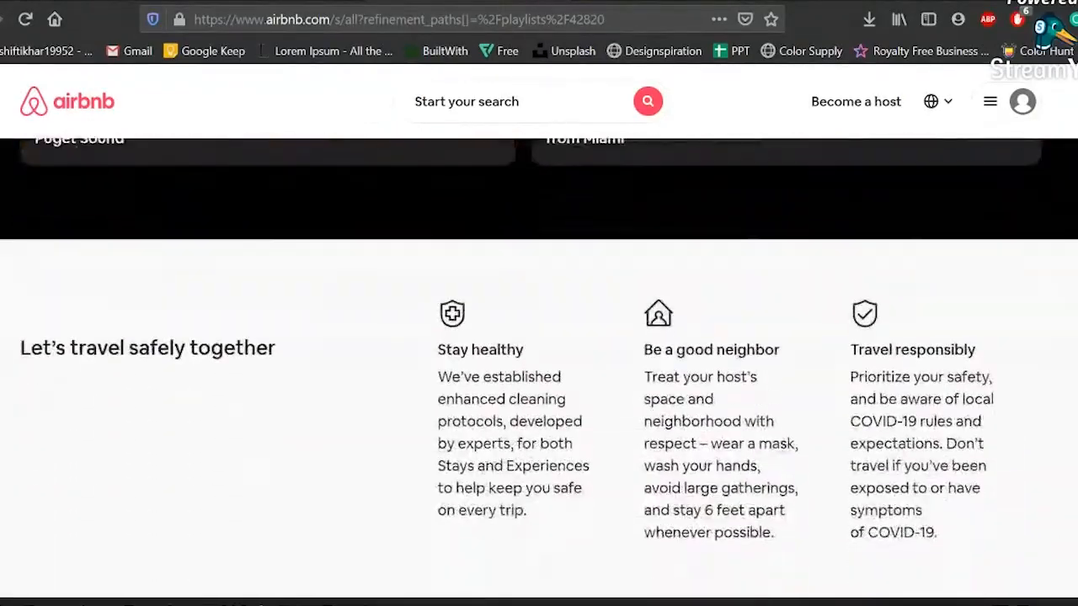
pyautogui.scroll(-4, 539, 370)
pyautogui.scroll(20, 539, 371)
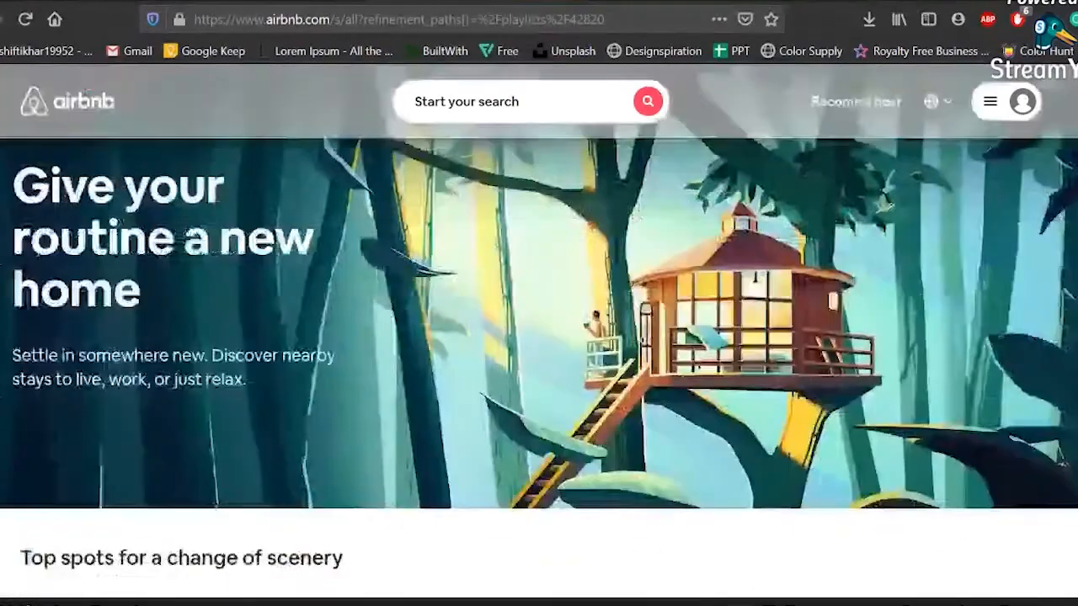
pyautogui.click(64, 104)
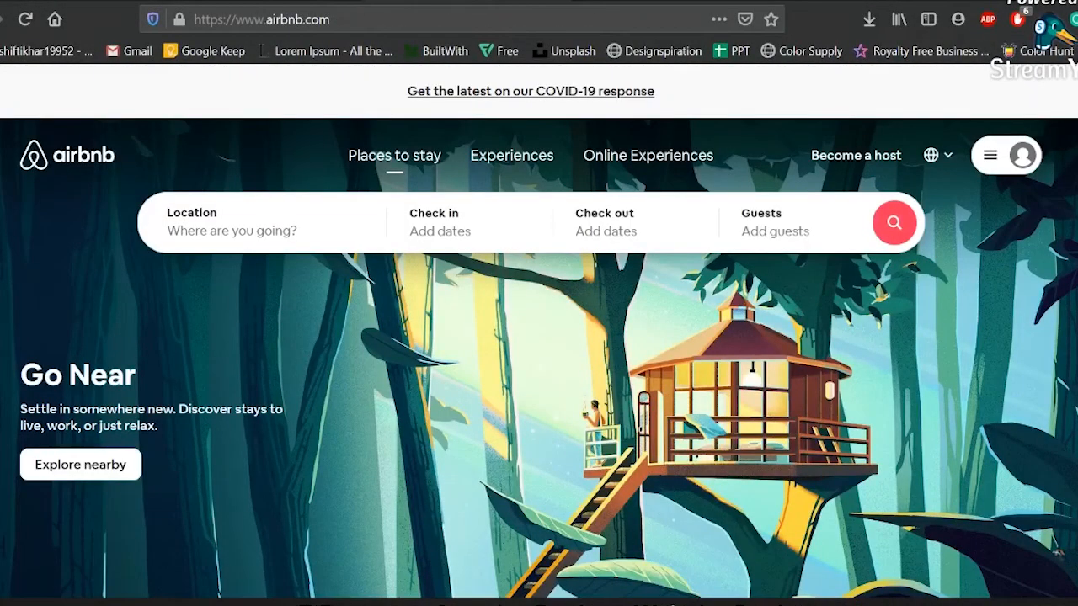
# Inspect the homepage search bar's Location, Check in, Check out and Guests fields without entering any values
pyautogui.click(296, 240)
pyautogui.click(118, 257)
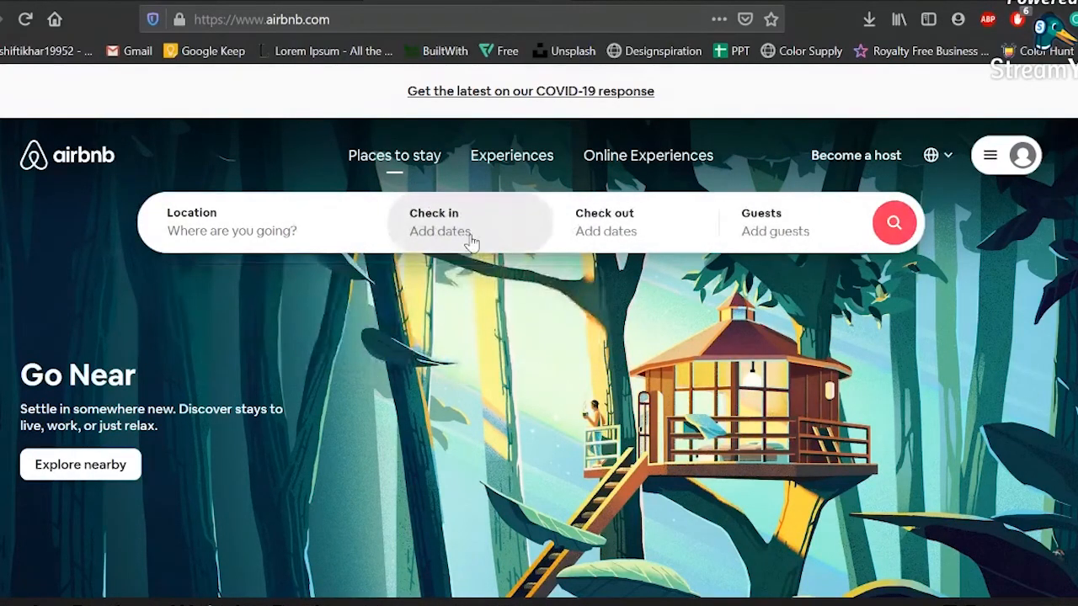
pyautogui.click(438, 240)
pyautogui.click(724, 228)
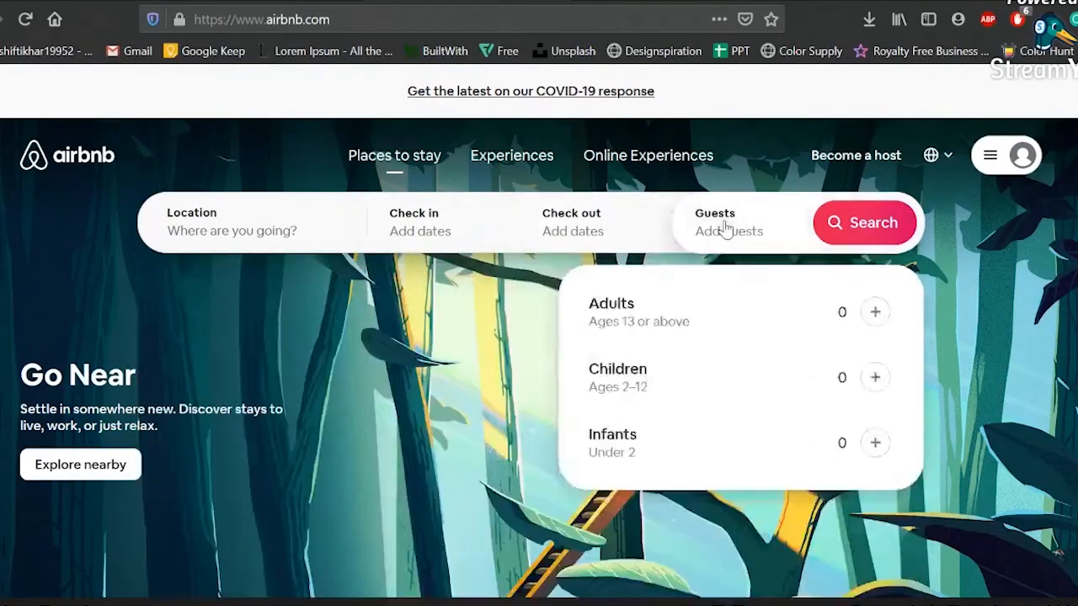
pyautogui.click(558, 235)
pyautogui.click(300, 233)
pyautogui.click(118, 257)
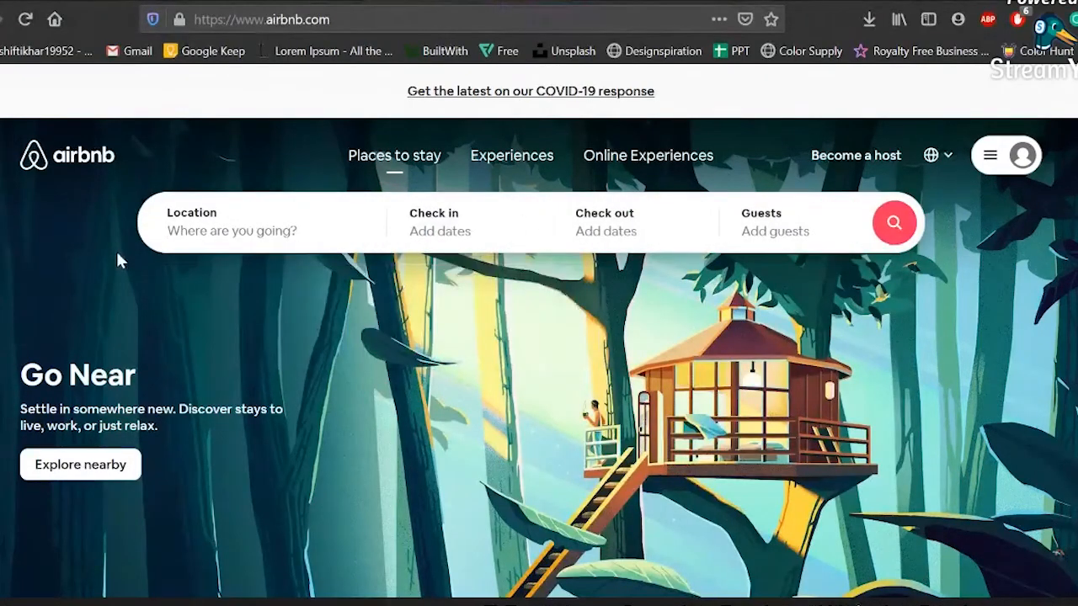
pyautogui.scroll(-2, 34, 258)
pyautogui.scroll(2, 748, 258)
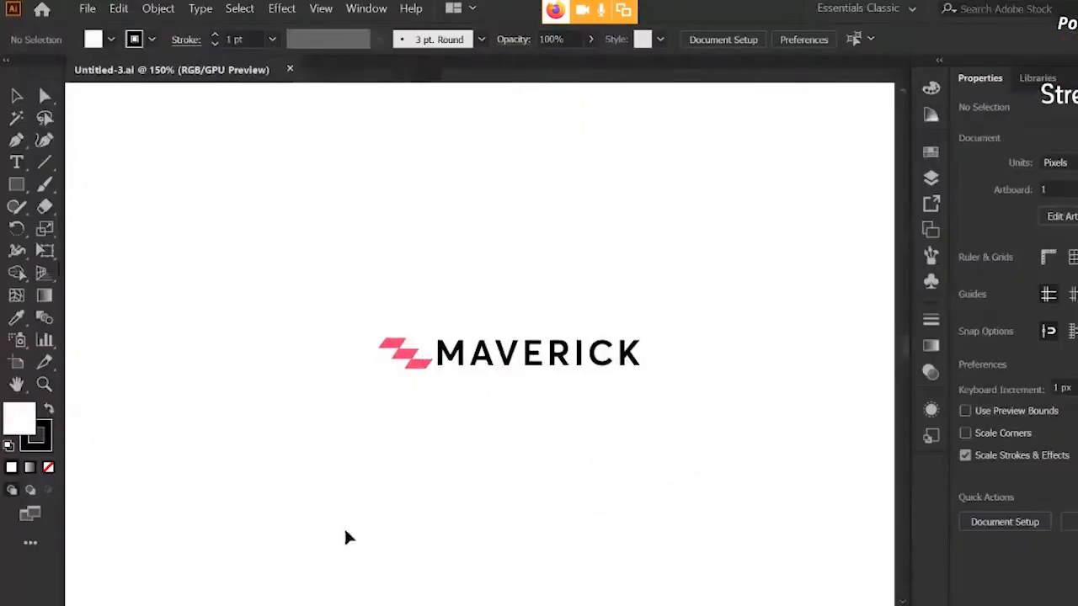
# Create a new document 1920 px wide and 1080*5 px high with one artboard
pyautogui.click(87, 8)
pyautogui.click(406, 185)
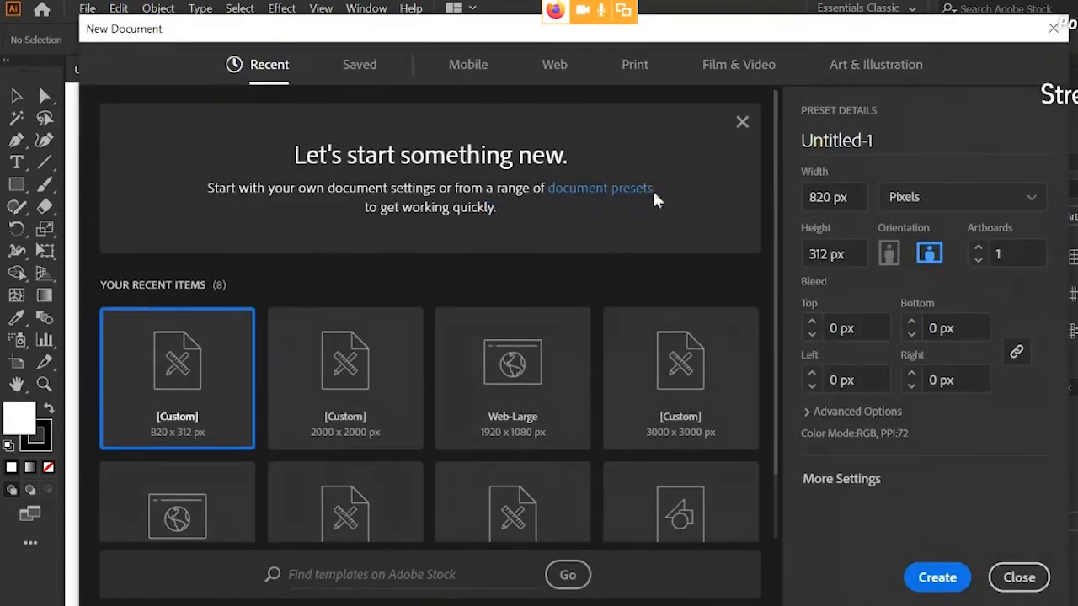
pyautogui.click(741, 123)
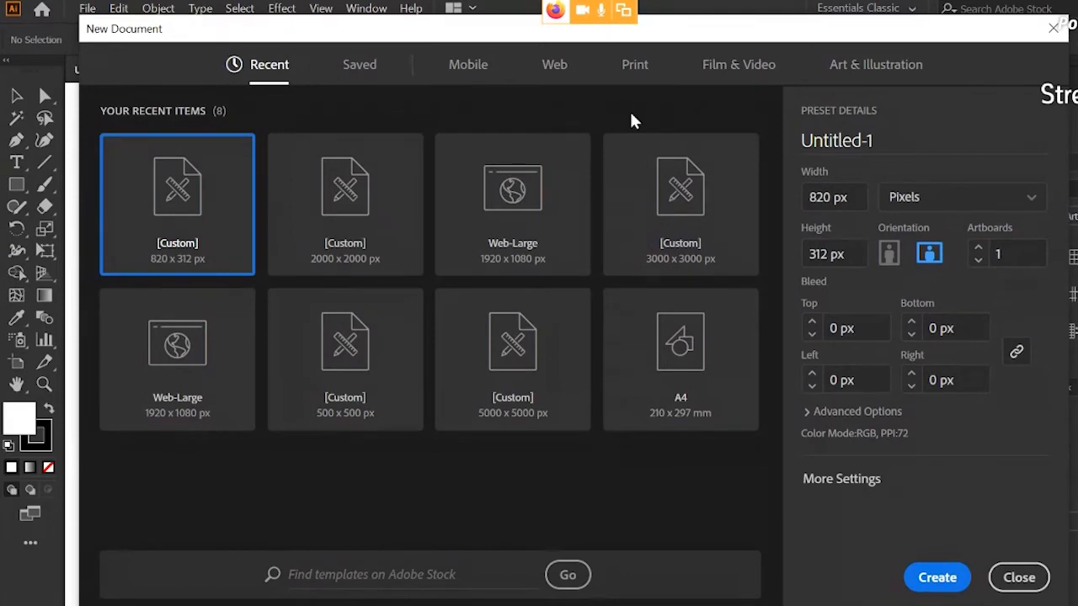
pyautogui.doubleClick(829, 197)
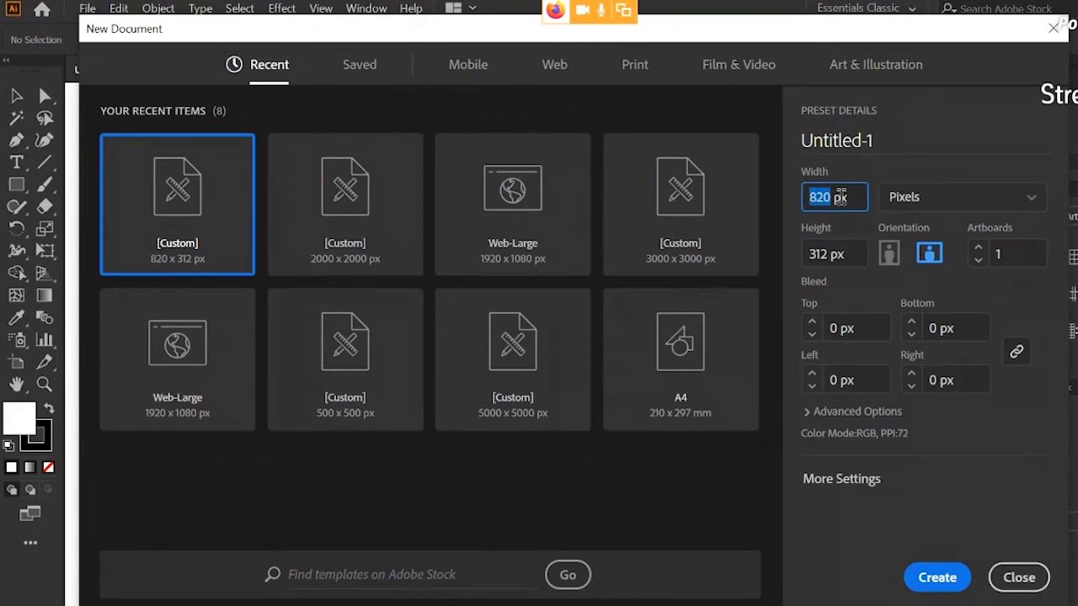
pyautogui.write('19')
pyautogui.doubleClick(824, 254)
pyautogui.write('1080')
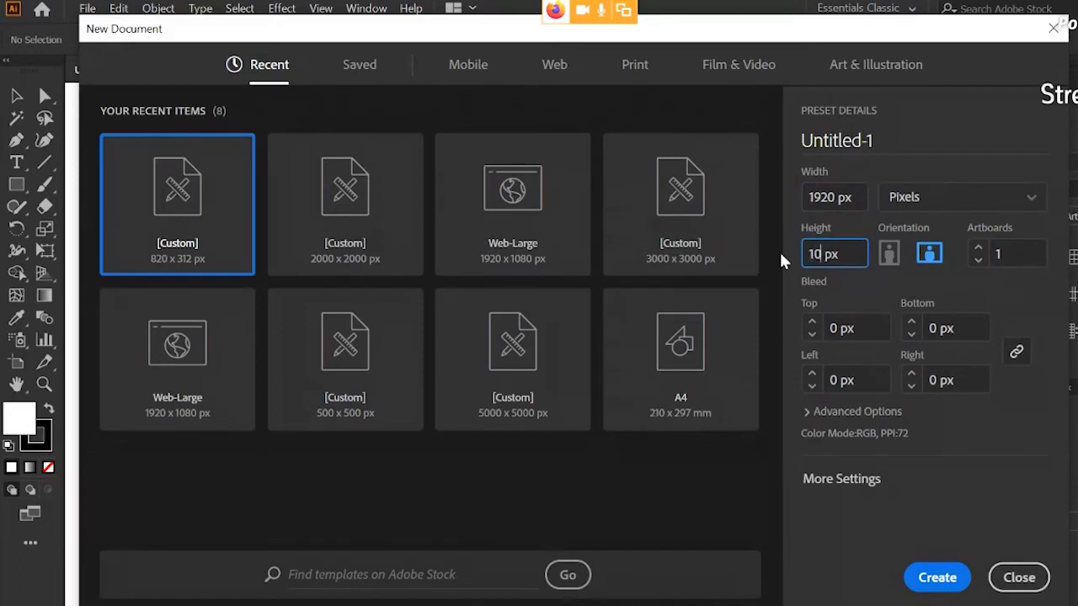
pyautogui.write('*5')
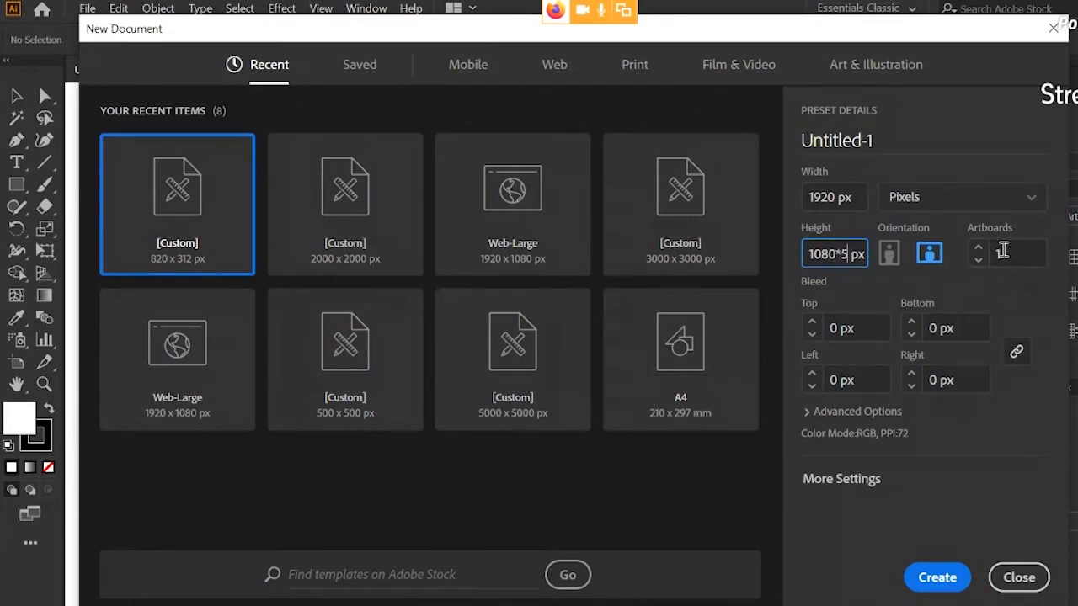
pyautogui.click(937, 578)
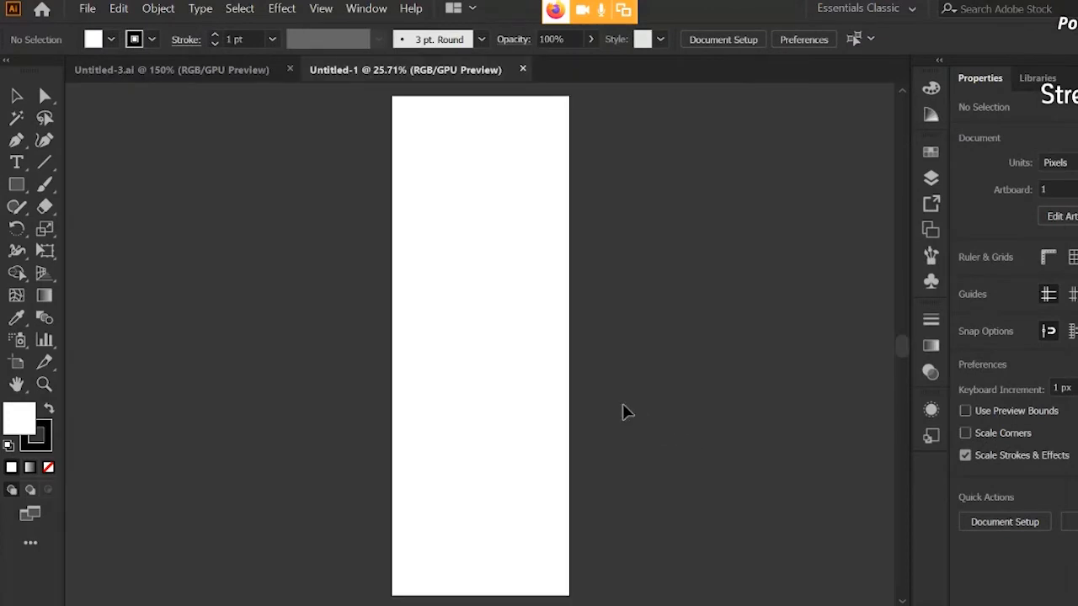
# Show the rulers and place horizontal guides on the artboard's top and bottom edges
pyautogui.scroll(-1, 536, 253)
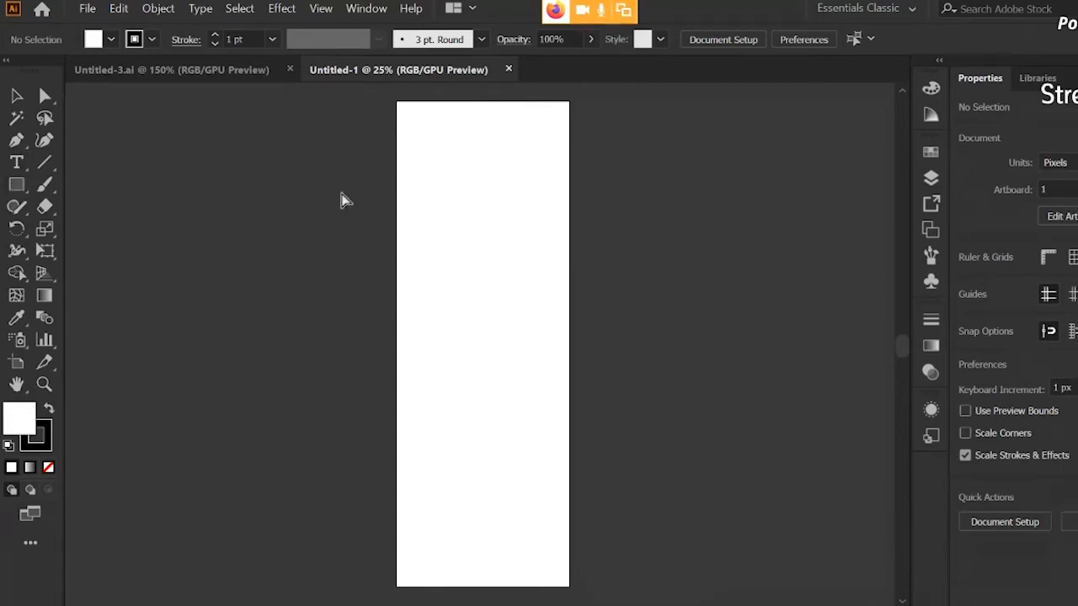
pyautogui.hotkey('ctrl', 'r')
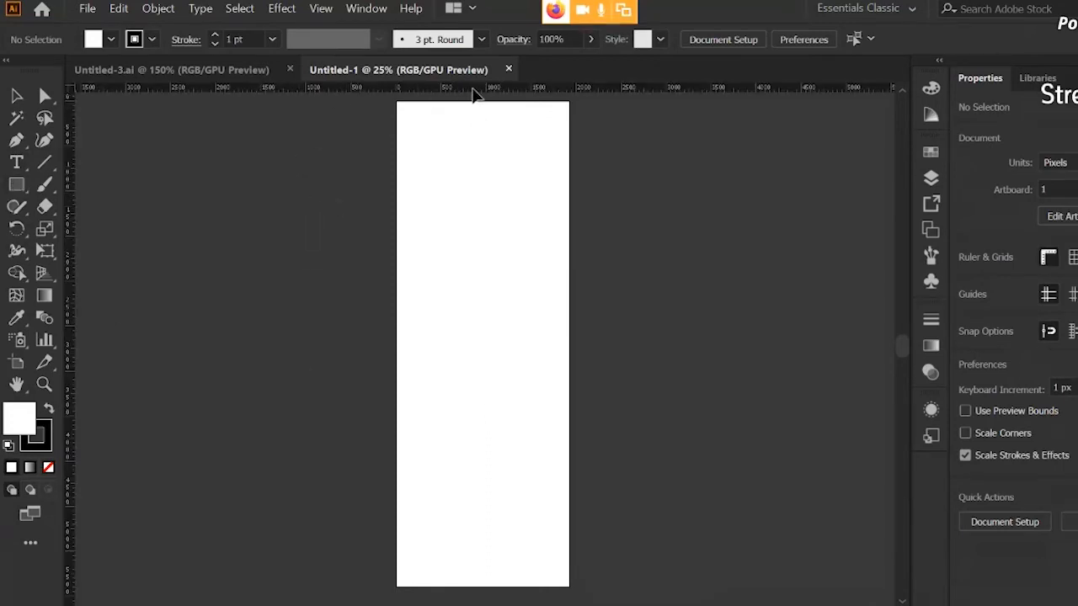
pyautogui.moveTo(486, 109); pyautogui.dragTo(567, 102)
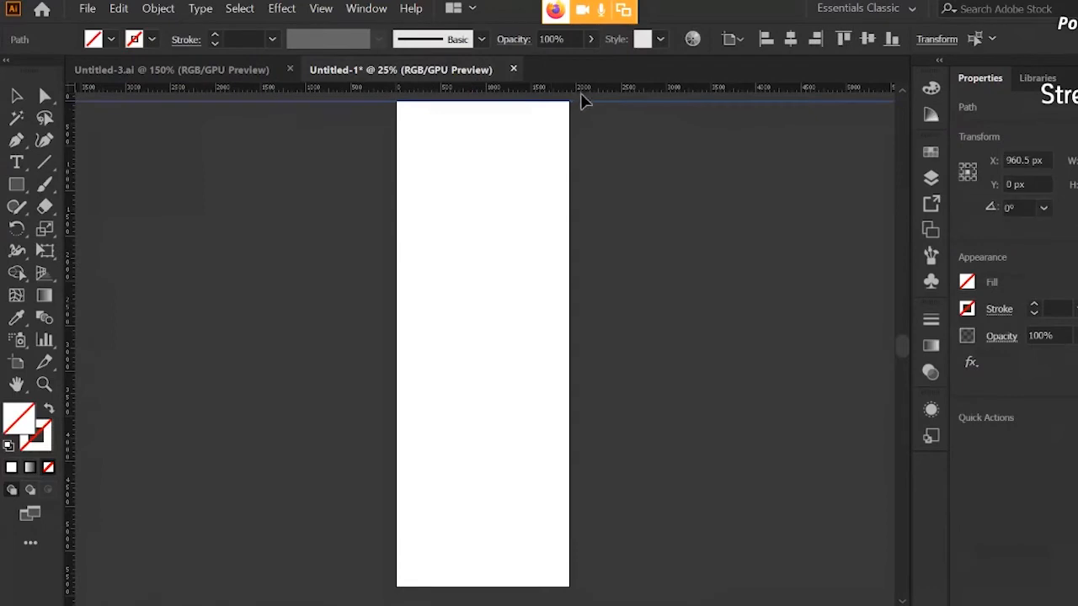
pyautogui.moveTo(542, 532); pyautogui.dragTo(548, 587)
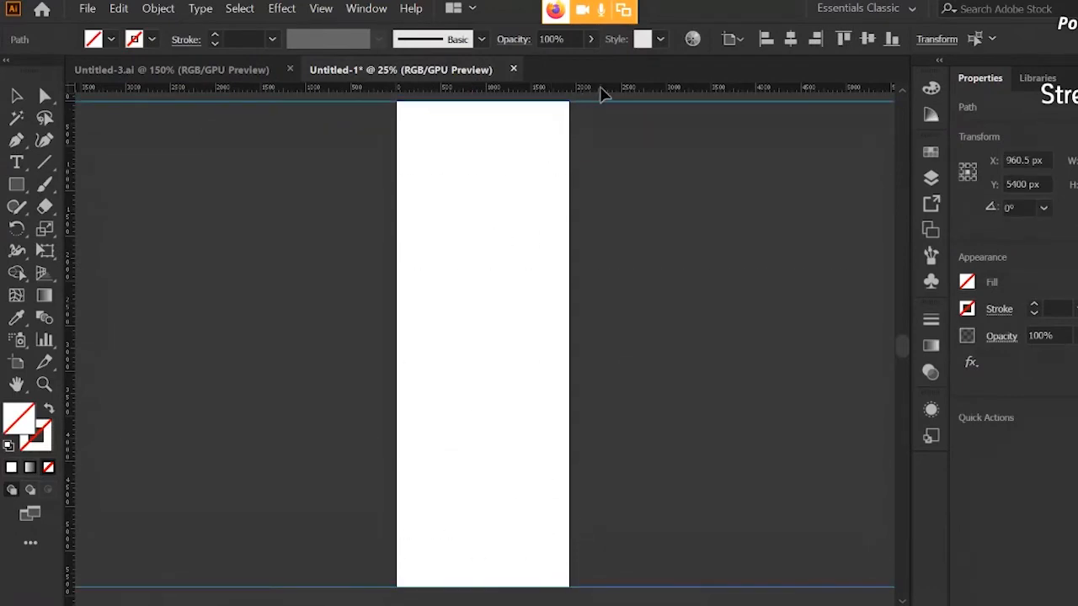
# Add four more horizontal guides between the edge guides, at about 560, 1200, 2150 and 2700 px from the artboard's top
pyautogui.moveTo(601, 95); pyautogui.dragTo(597, 152)
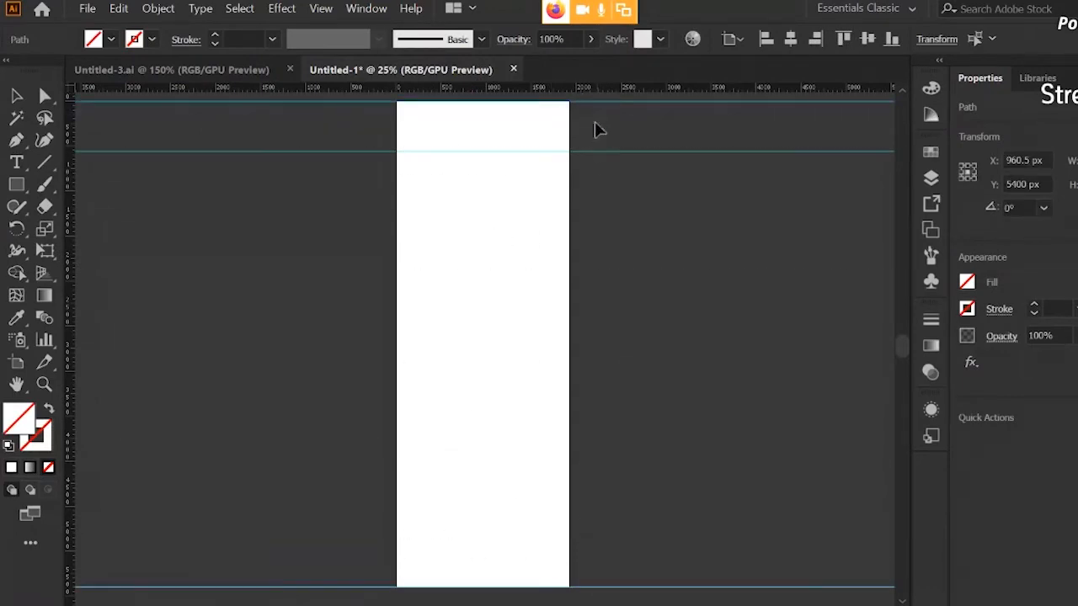
pyautogui.moveTo(611, 92); pyautogui.dragTo(606, 209)
pyautogui.moveTo(627, 90); pyautogui.dragTo(627, 295)
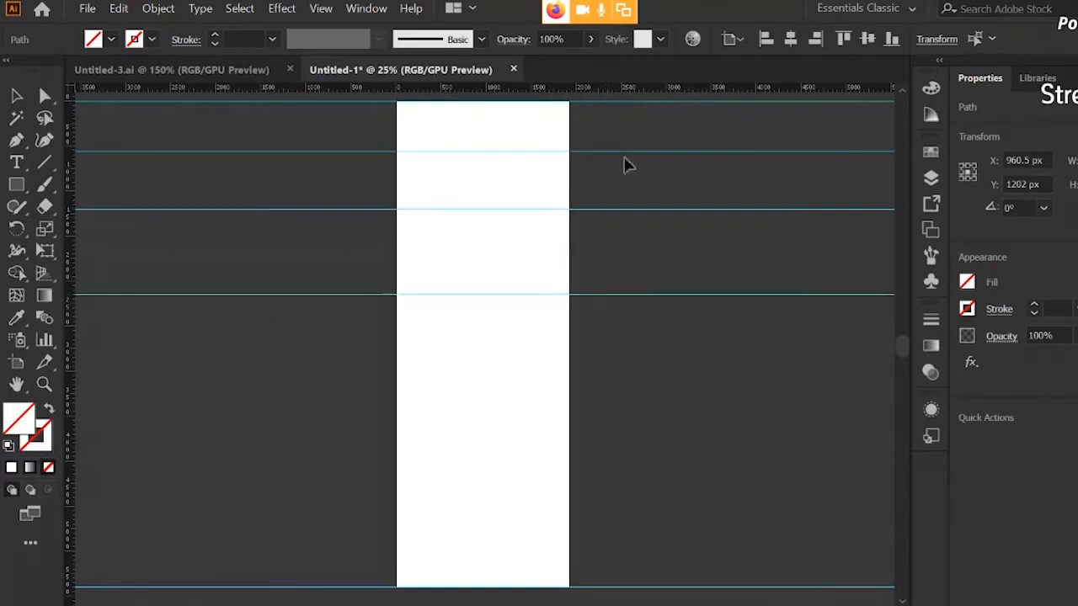
pyautogui.moveTo(652, 91); pyautogui.dragTo(647, 344)
pyautogui.click(659, 192)
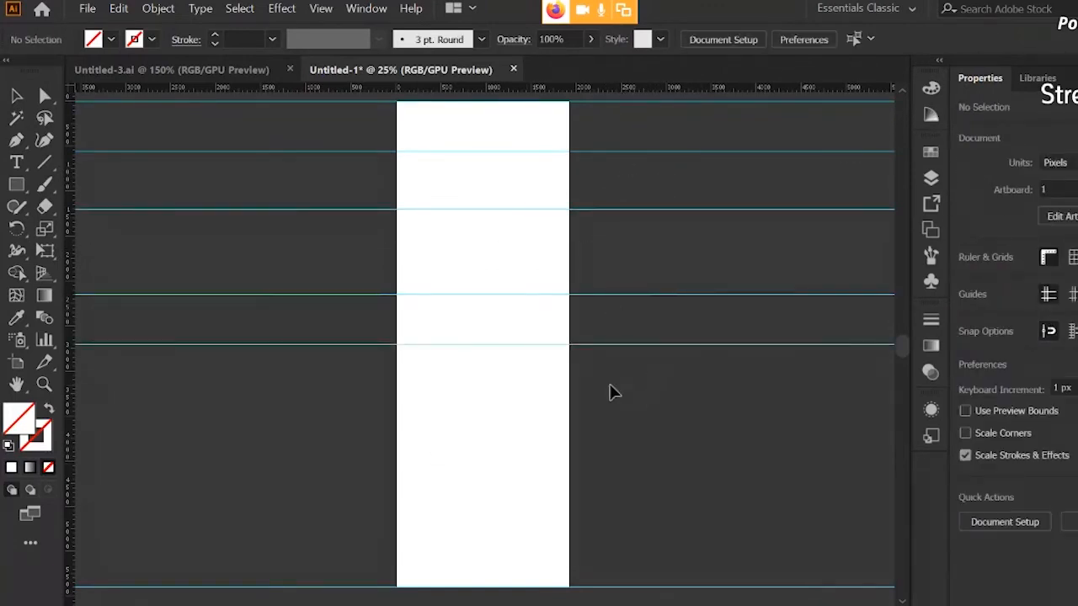
# Select all six horizontal guides and distribute them evenly by their vertical centres, relative to the selection
pyautogui.scroll(-1, 613, 373)
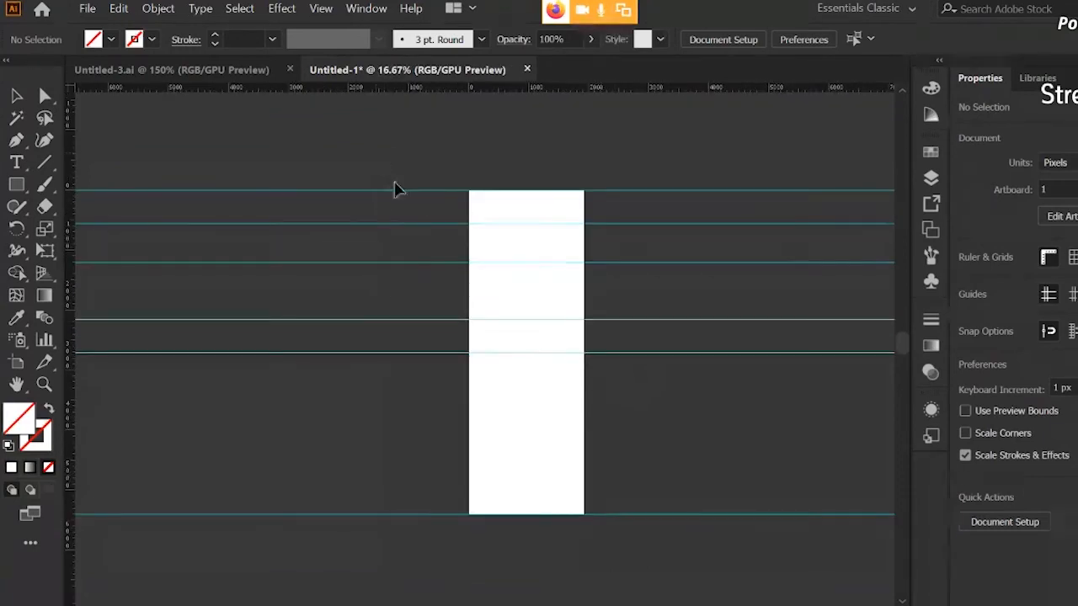
pyautogui.moveTo(396, 189); pyautogui.dragTo(429, 552)
pyautogui.click(727, 40)
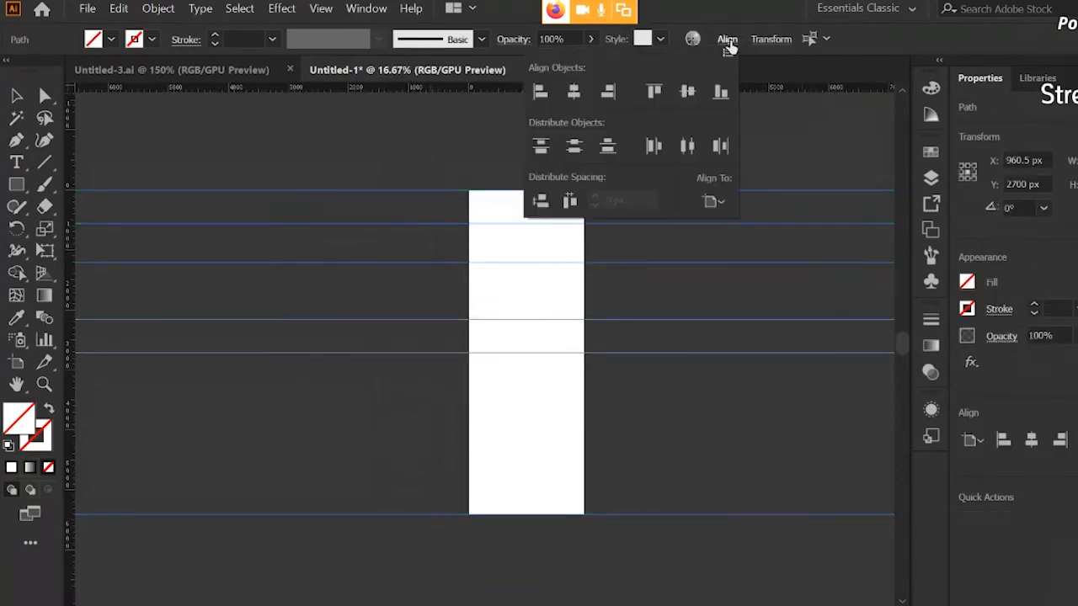
pyautogui.click(715, 200)
pyautogui.click(738, 223)
pyautogui.click(573, 146)
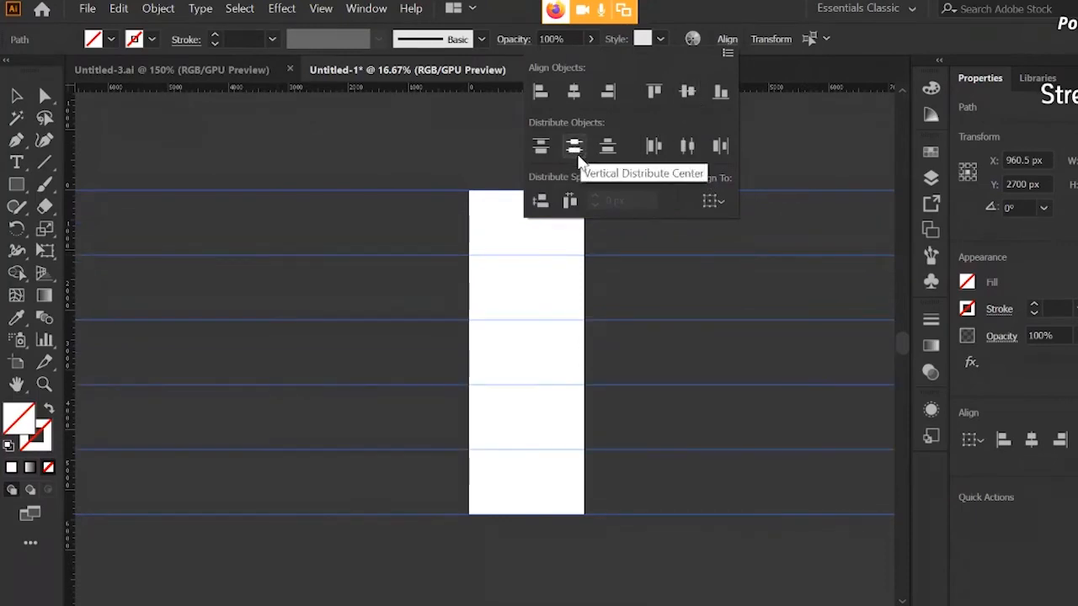
# Deselect the distributed guides and lock all guides in the document
pyautogui.scroll(1, 413, 211)
pyautogui.scroll(-1, 559, 279)
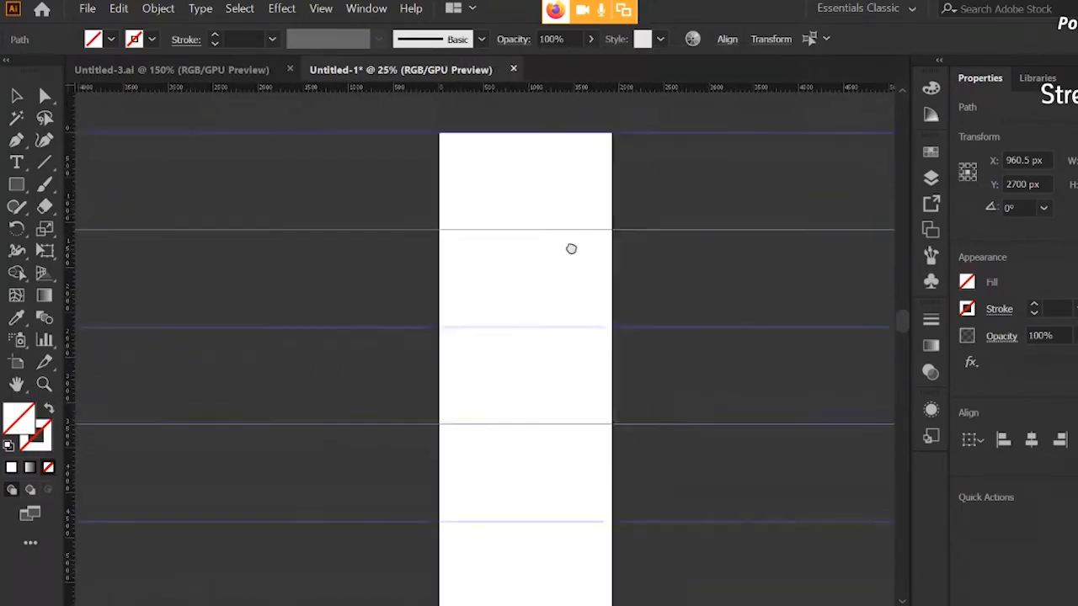
pyautogui.moveTo(570, 248); pyautogui.dragTo(567, 227)
pyautogui.click(578, 236)
pyautogui.moveTo(638, 243); pyautogui.dragTo(606, 231)
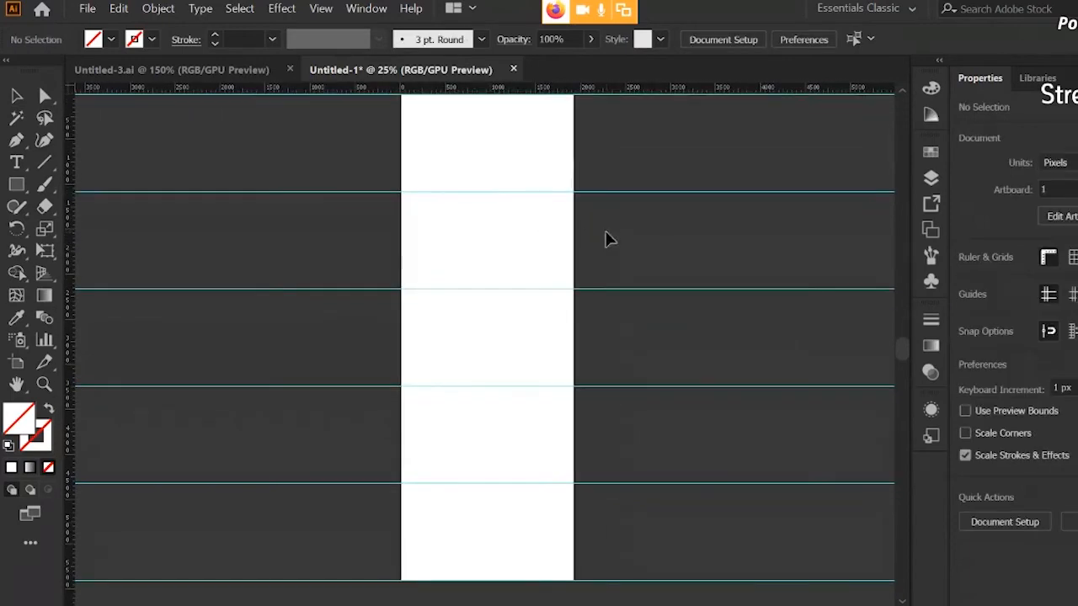
pyautogui.rightClick(701, 222)
pyautogui.click(784, 445)
# Place the cloud image Untitled-7.jpg on the artboard and align it with the artboard's top edge and sides
pyautogui.scroll(-1, 593, 213)
pyautogui.moveTo(581, 191); pyautogui.dragTo(524, 176)
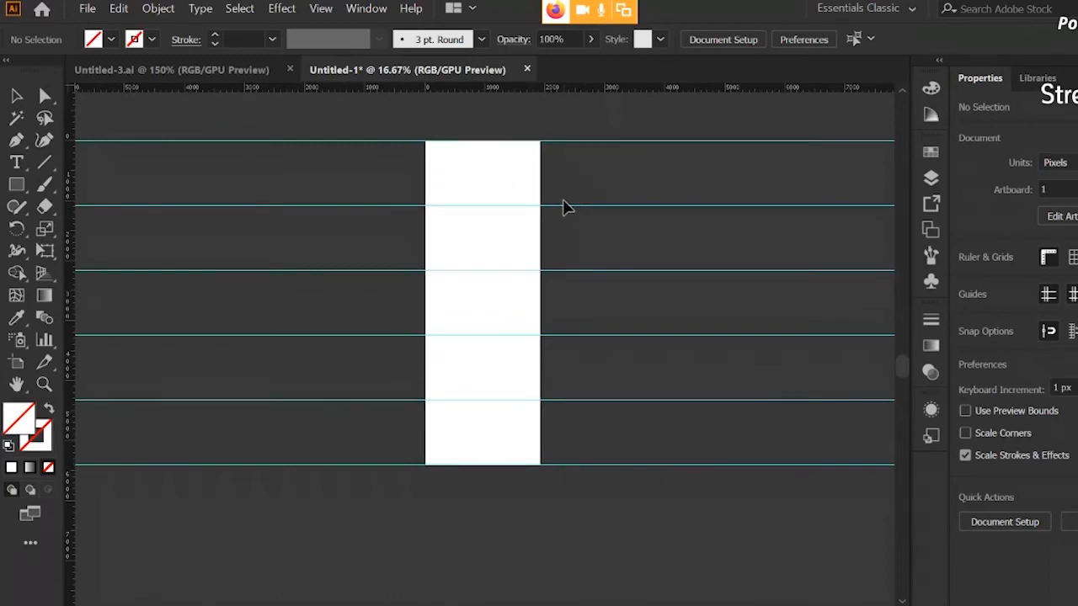
pyautogui.scroll(1, 476, 204)
pyautogui.scroll(2, 476, 156)
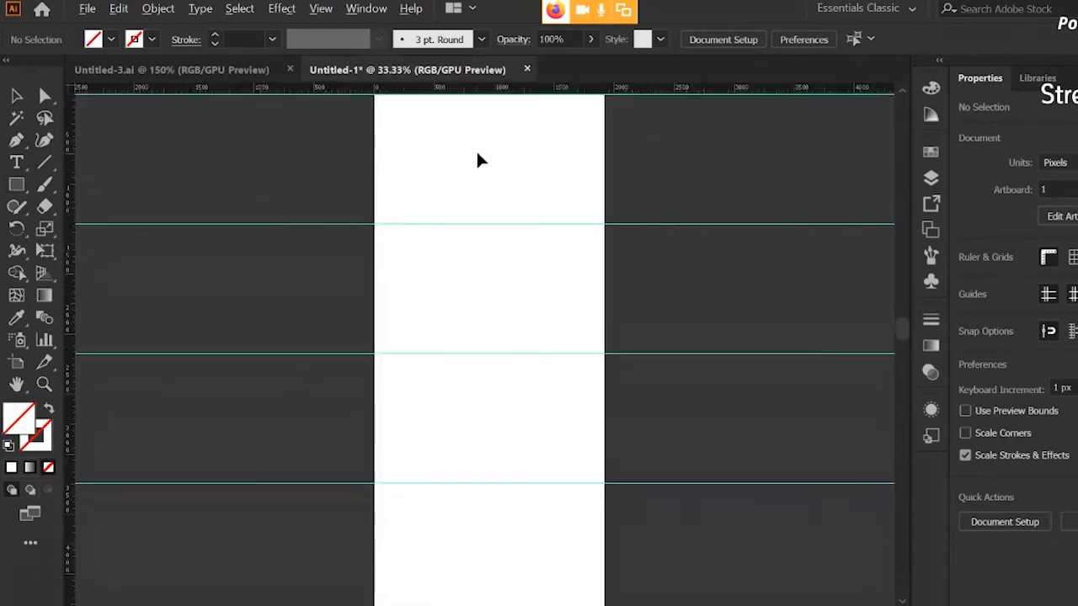
pyautogui.moveTo(477, 157); pyautogui.dragTo(440, 248)
pyautogui.scroll(1, 459, 229)
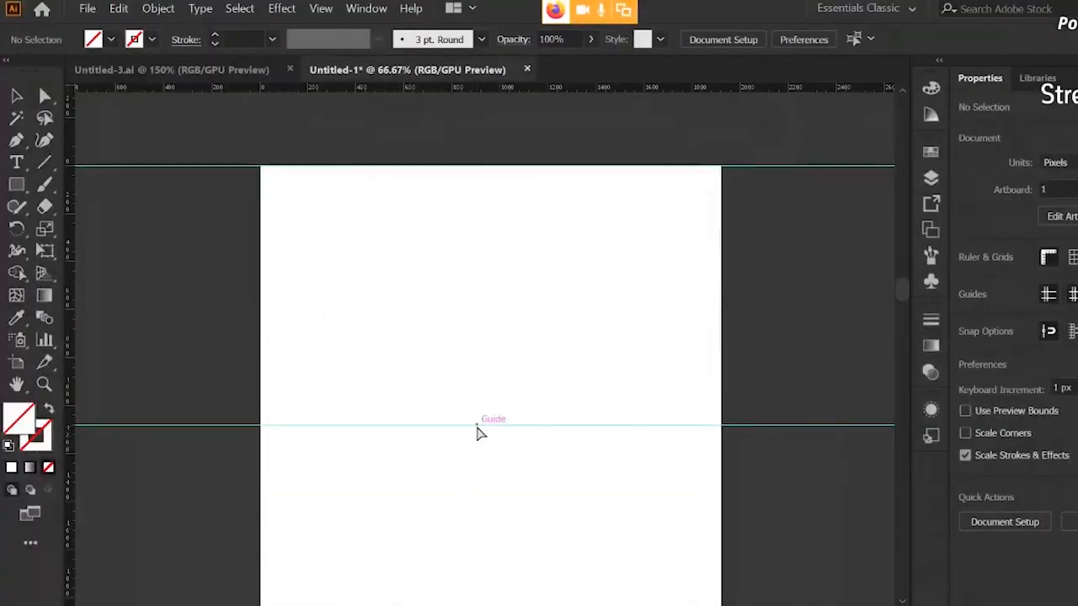
pyautogui.moveTo(477, 427); pyautogui.dragTo(478, 427)
pyautogui.scroll(-1, 514, 342)
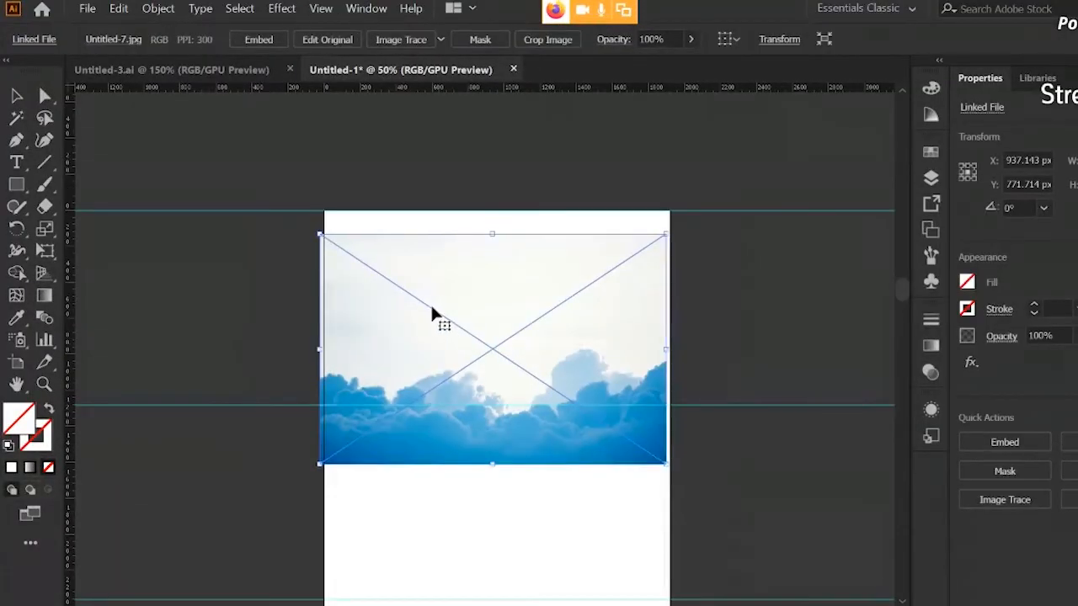
pyautogui.moveTo(431, 314); pyautogui.dragTo(436, 290)
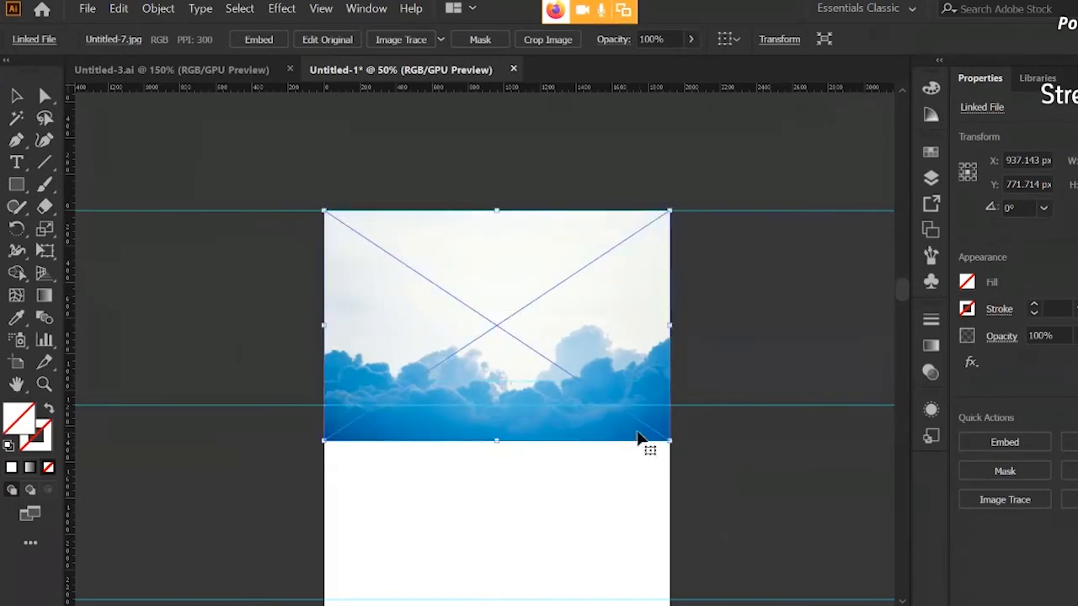
# Embed the cloud image, mask it, and shorten the mask's lower edge to the second horizontal guide
pyautogui.scroll(1, 724, 306)
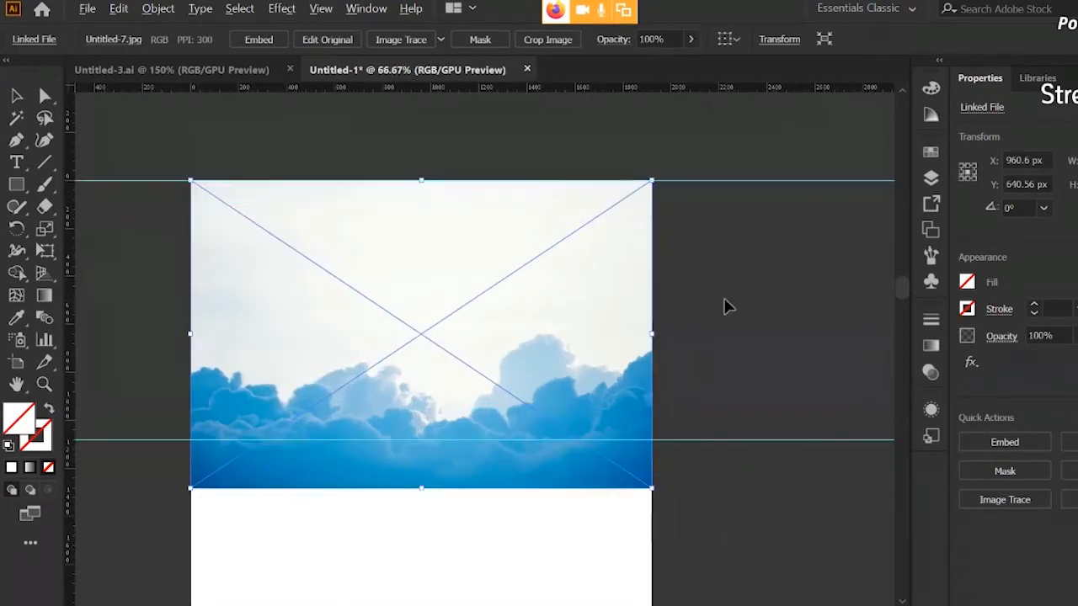
pyautogui.click(268, 40)
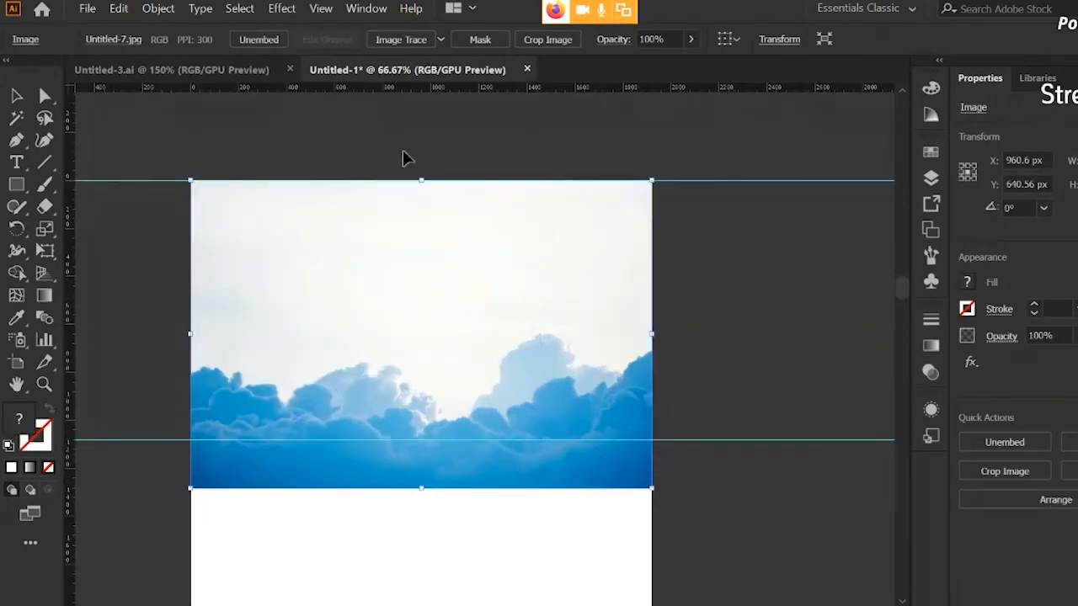
pyautogui.click(480, 39)
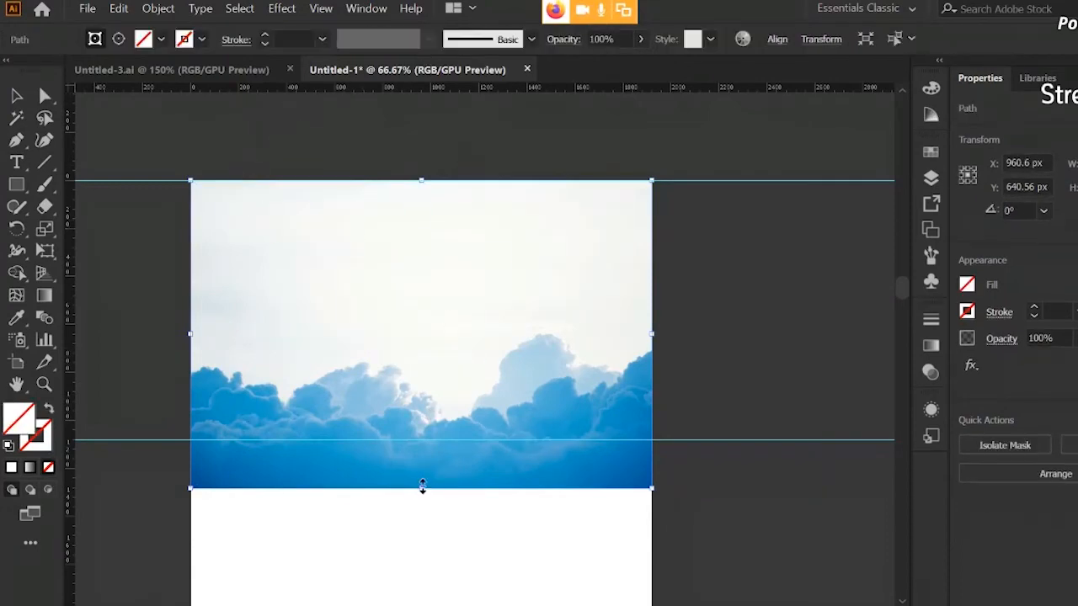
pyautogui.moveTo(422, 486); pyautogui.dragTo(421, 439)
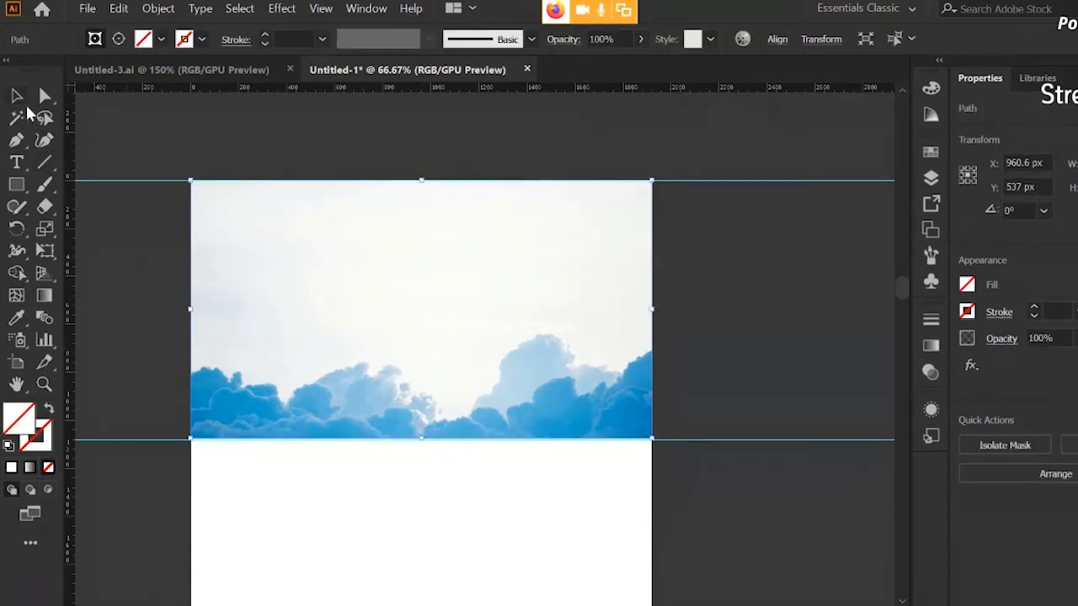
# Shift the cloud image slightly upward inside its mask to about Y 569 px and deselect it
pyautogui.click(45, 95)
pyautogui.click(294, 234)
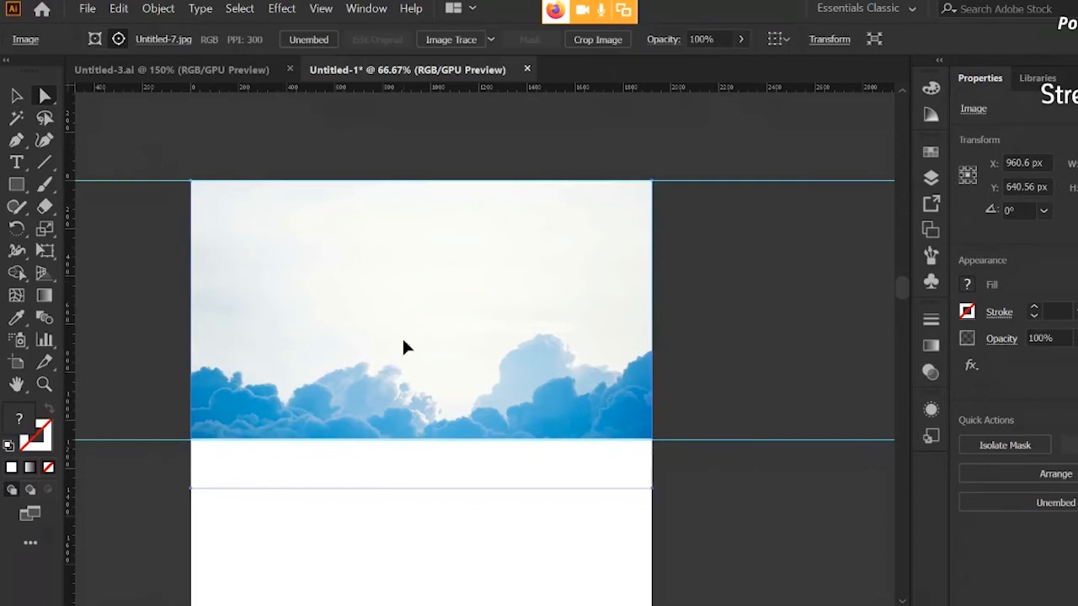
pyautogui.moveTo(404, 341); pyautogui.dragTo(404, 326)
pyautogui.click(16, 95)
pyautogui.click(200, 133)
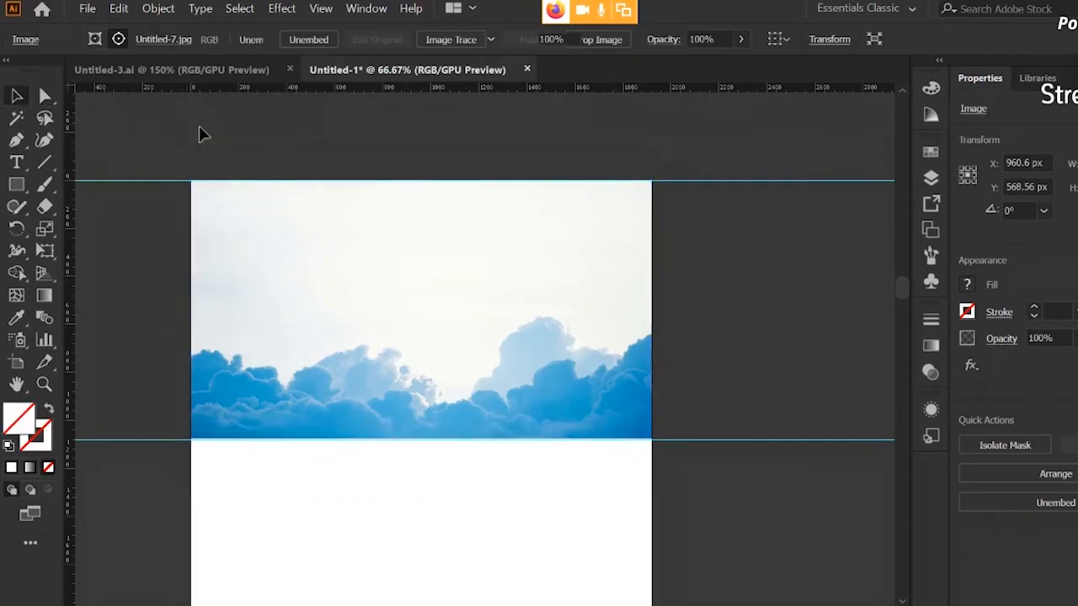
# Copy the MAVERICK logo from Untitled-3.ai and paste it into the new website document
pyautogui.hotkey('ctrl', '1')
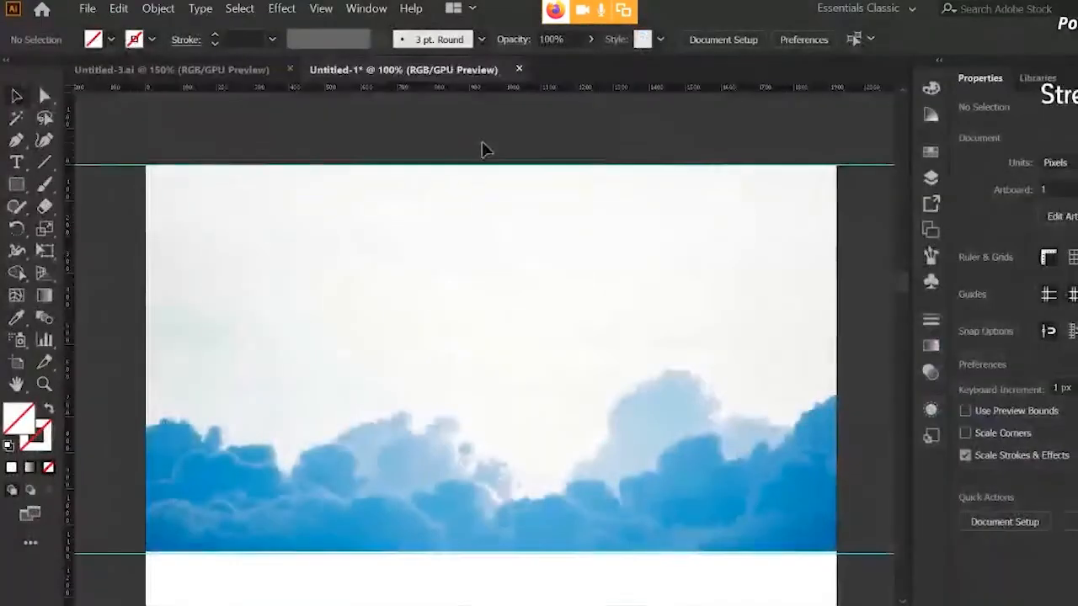
pyautogui.click(171, 70)
pyautogui.click(425, 376)
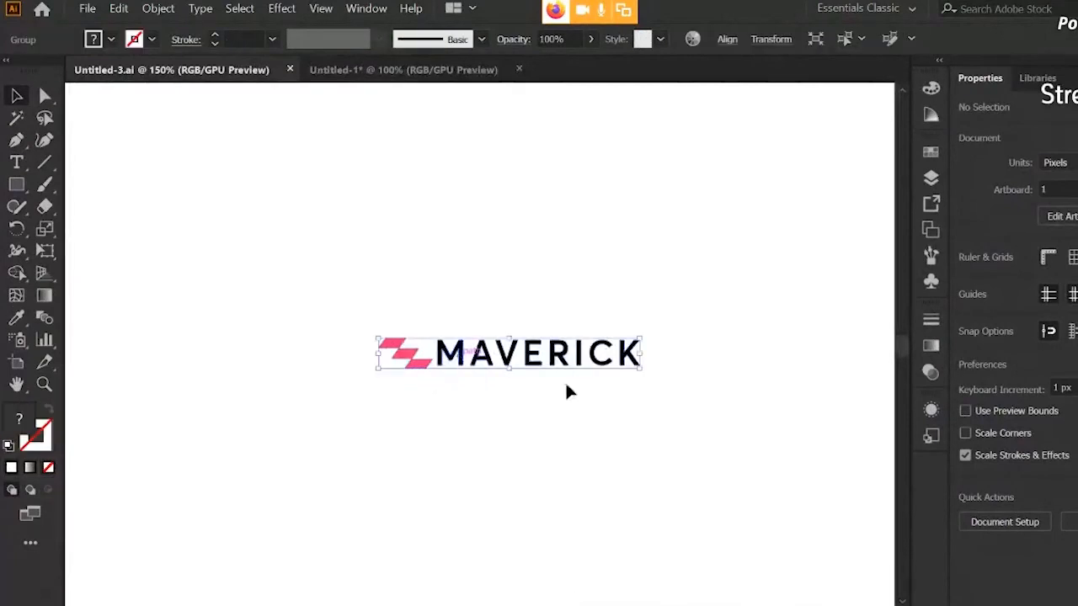
pyautogui.click(438, 72)
pyautogui.click(130, 326)
pyautogui.hotkey('ctrl', 'v')
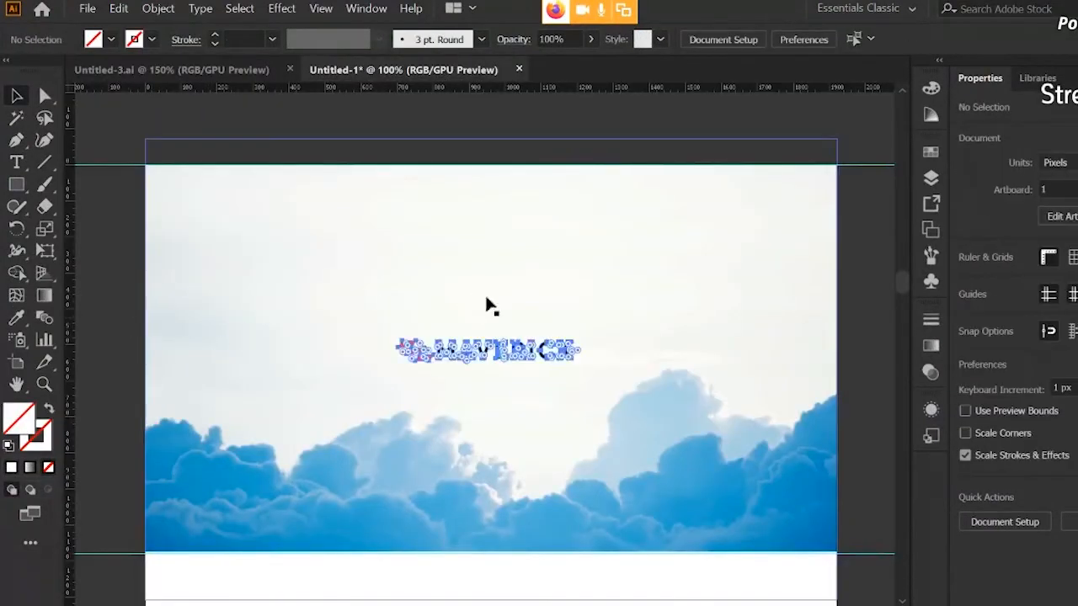
# Scale the logo down into the artboard's upper-left corner and add a horizontal guide about 100 px below the top edge
pyautogui.moveTo(578, 362); pyautogui.dragTo(212, 182)
pyautogui.click(370, 155)
pyautogui.moveTo(426, 89); pyautogui.dragTo(414, 204)
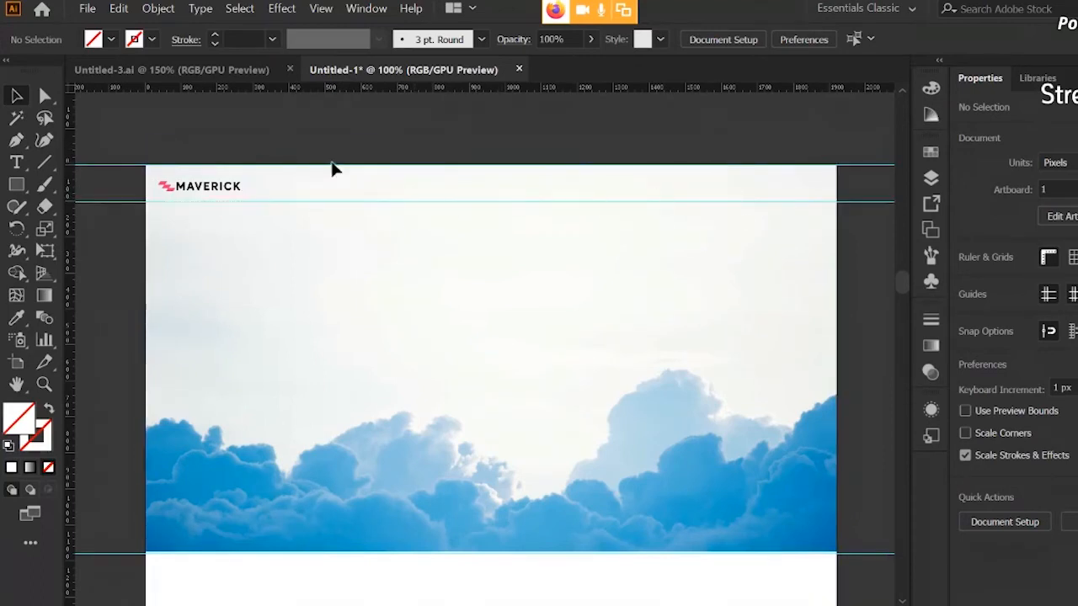
# Move the small logo slightly right, centring it at about X 173 px and Y 57 px, and deselect it
pyautogui.moveTo(209, 185); pyautogui.dragTo(477, 261)
pyautogui.scroll(3, 224, 188)
pyautogui.scroll(-3, 477, 261)
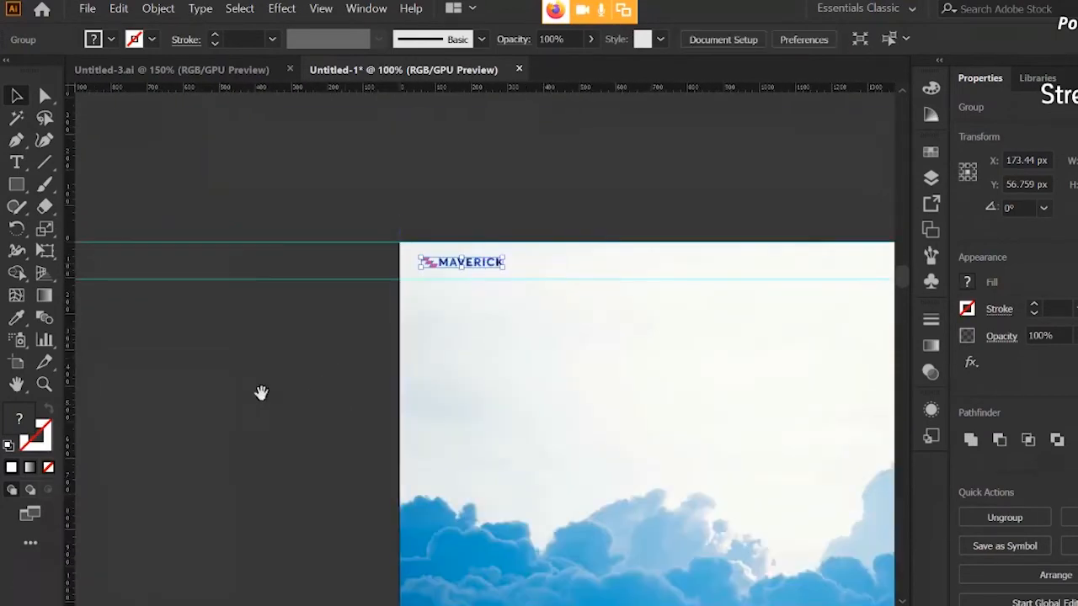
pyautogui.click(261, 393)
pyautogui.moveTo(261, 393); pyautogui.dragTo(107, 356)
pyautogui.moveTo(713, 268); pyautogui.dragTo(661, 269)
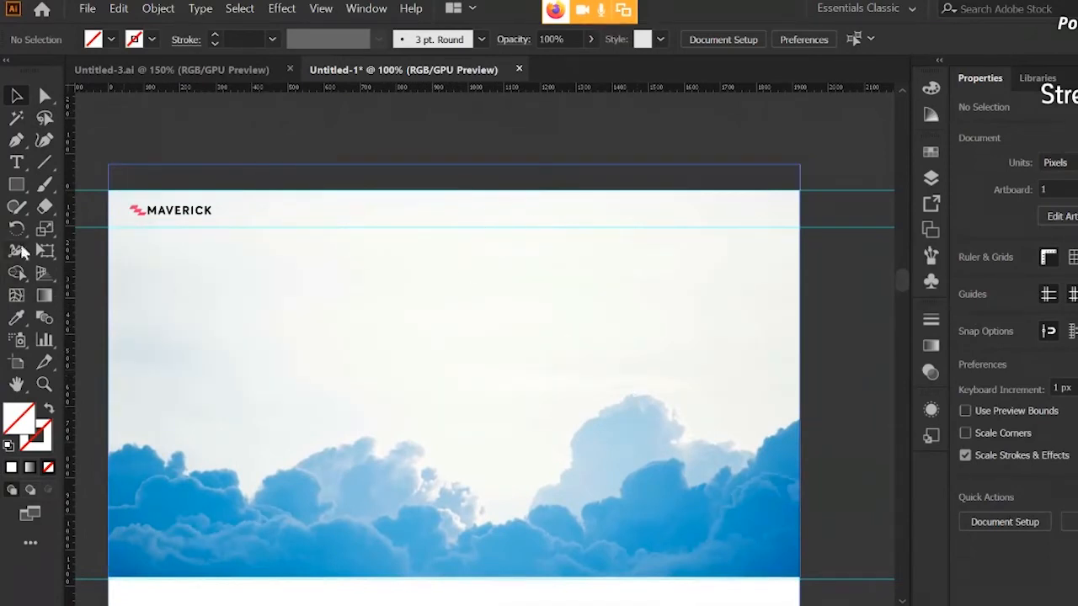
# Add a "Discover" text label near the middle of the header, scaled up to 28.54 pt
pyautogui.press('t')
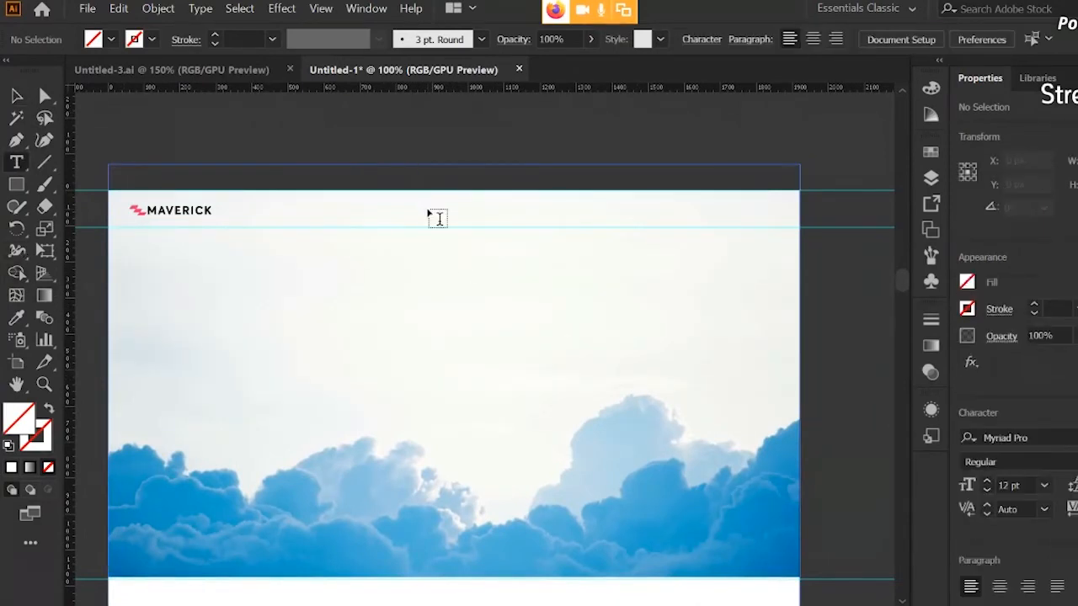
pyautogui.click(431, 208)
pyautogui.click(17, 96)
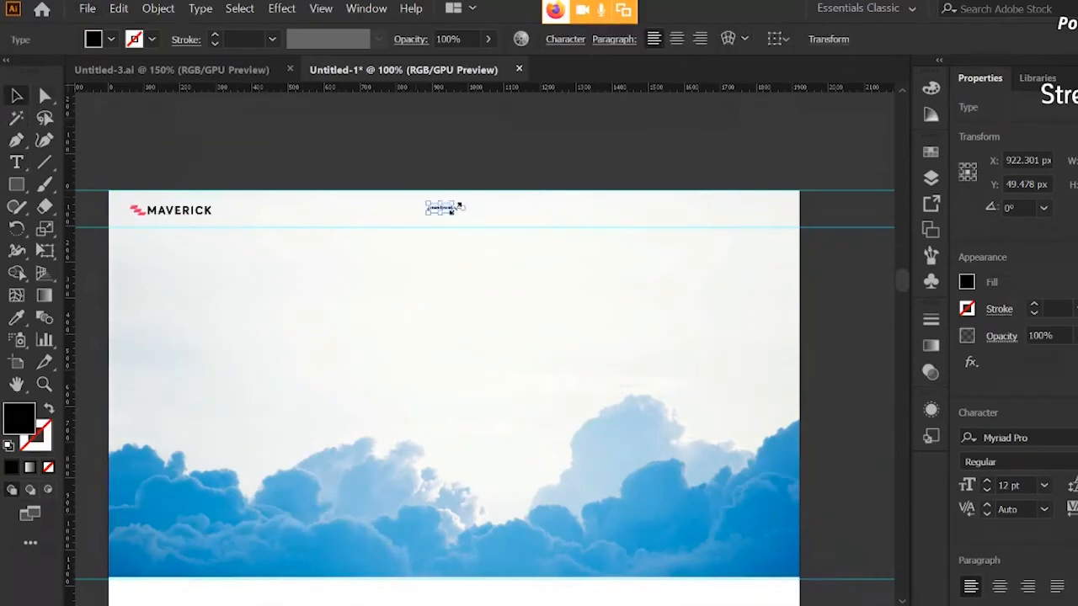
pyautogui.moveTo(453, 212)
pyautogui.mouseDown()
pyautogui.moveTo(478, 222)
pyautogui.moveTo(466, 212)
pyautogui.mouseUp()
pyautogui.doubleClick(468, 212)
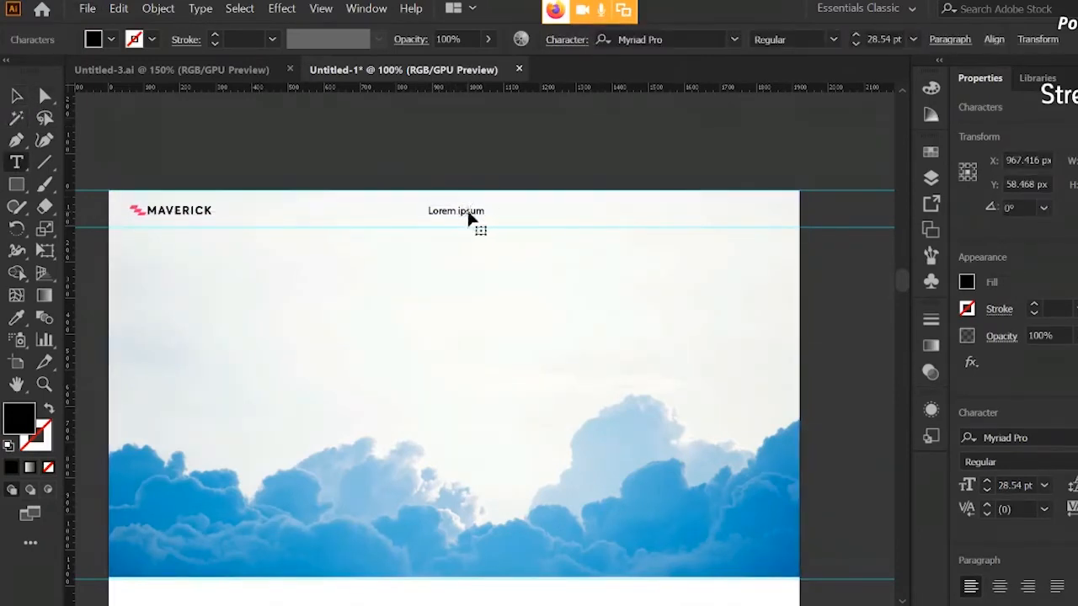
pyautogui.hotkey('ctrl', 'a')
pyautogui.write('D')
pyautogui.press('Escape')
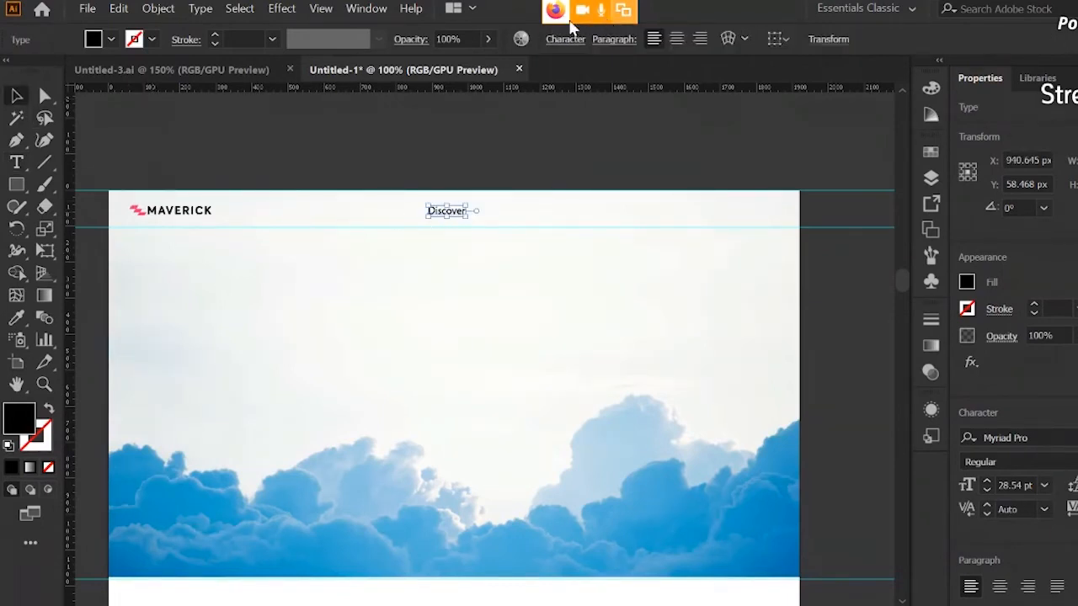
# Set the Discover label's font to Montserrat Light
pyautogui.click(571, 42)
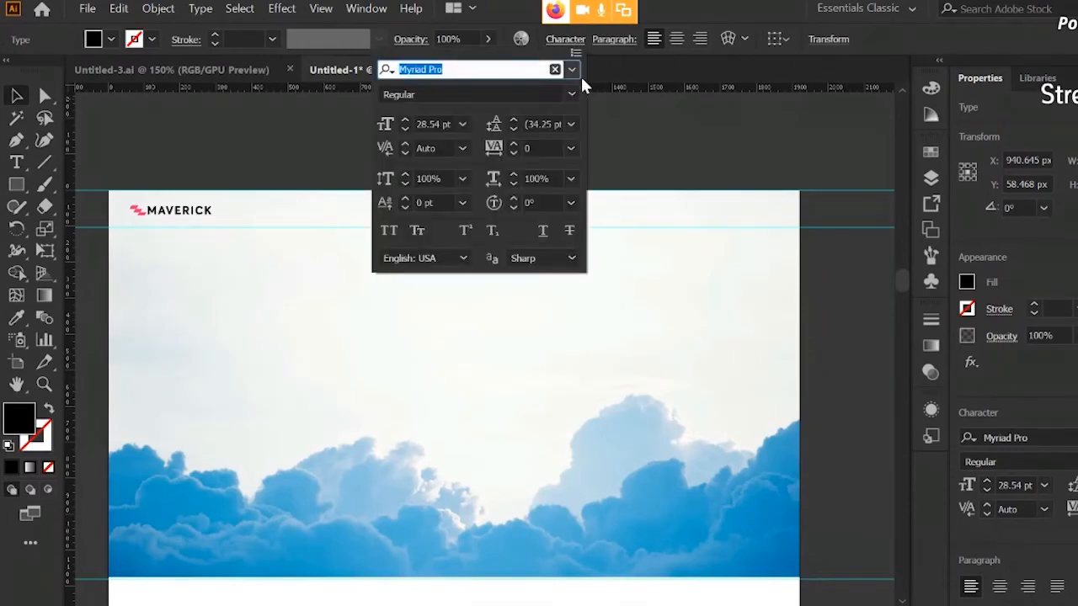
pyautogui.write('mont')
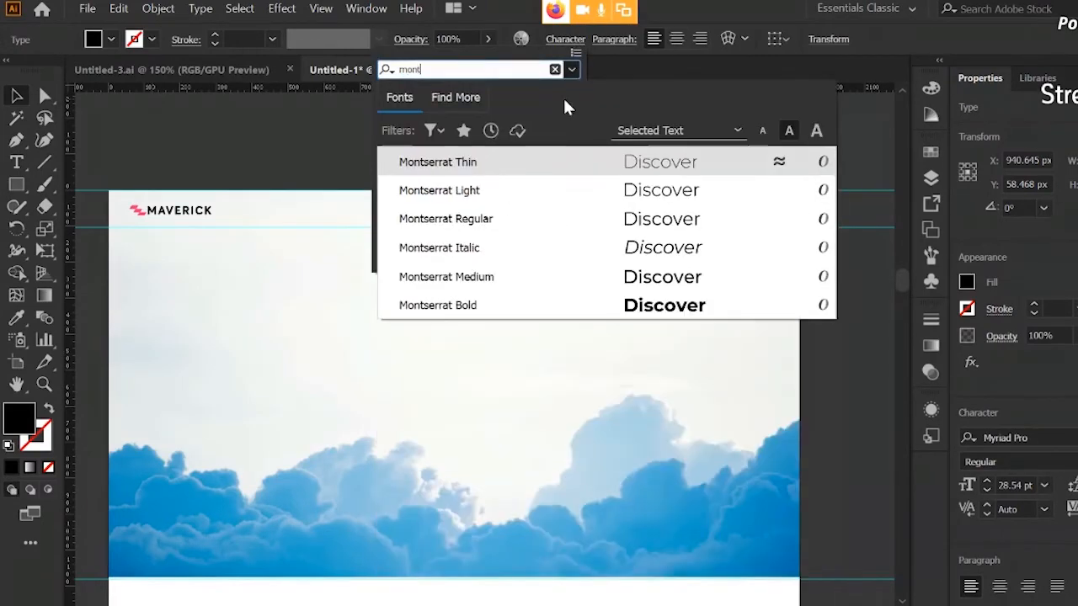
pyautogui.click(541, 188)
pyautogui.click(279, 168)
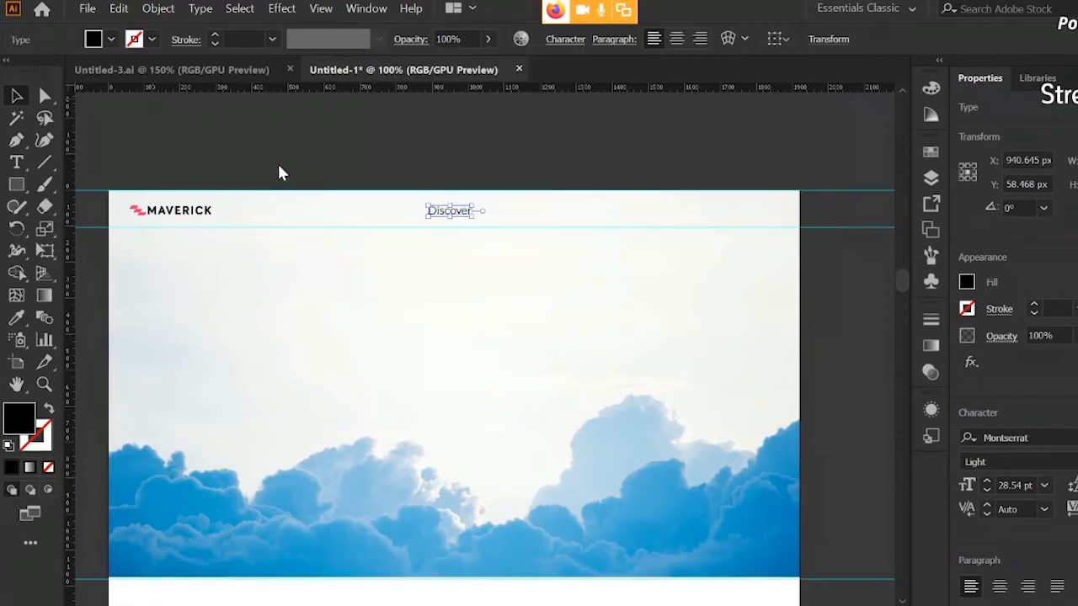
# Duplicate the Discover label to its right in the header and change the copy's text to "Loyalty"
pyautogui.moveTo(467, 217); pyautogui.dragTo(524, 211)
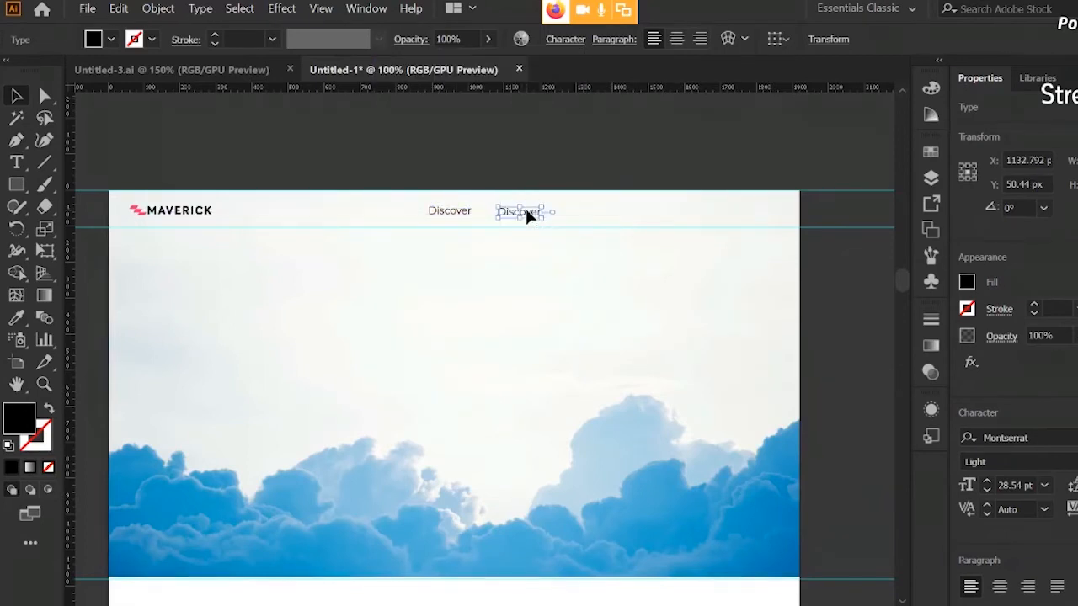
pyautogui.press('t')
pyautogui.doubleClick(522, 211)
pyautogui.press('BackSpace')
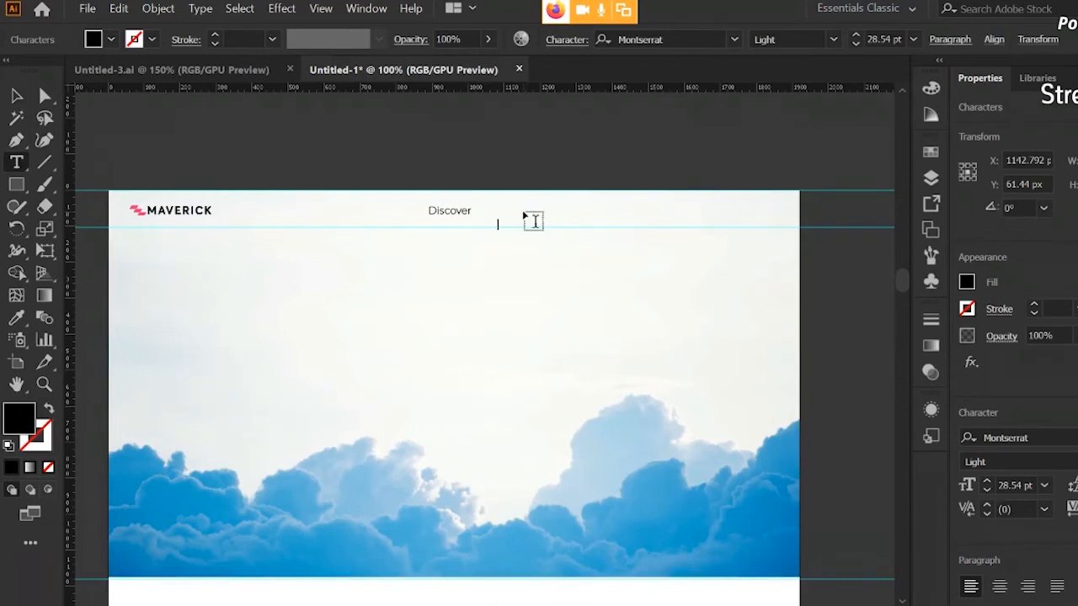
pyautogui.write('Loyalty')
pyautogui.press('Escape')
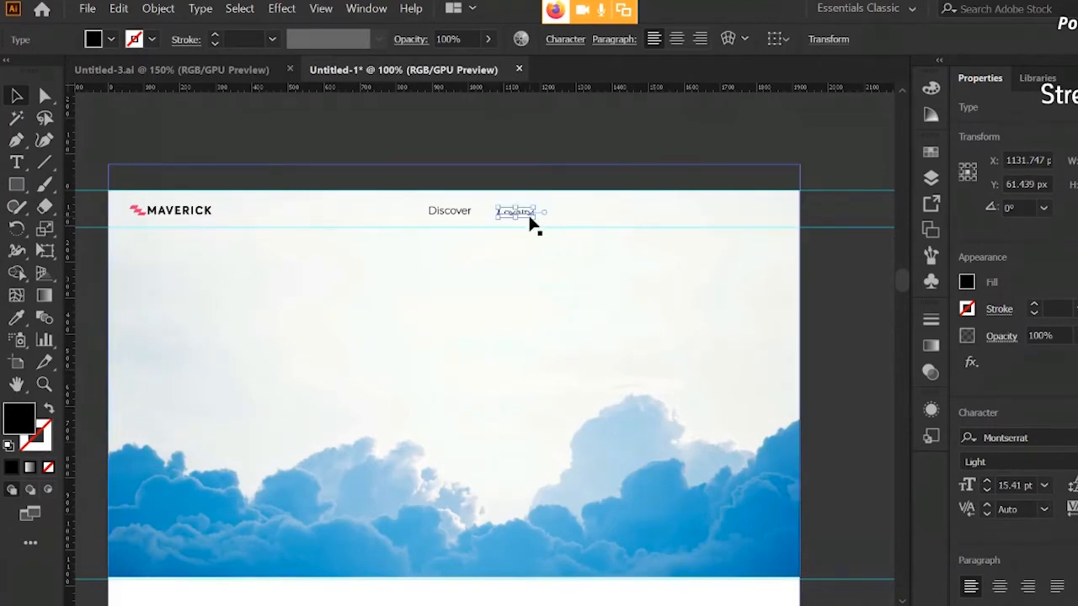
# Duplicate the Loyalty label to its right and change the copy's text to "Experience"
pyautogui.hotkey('ctrl', '=')
pyautogui.hotkey('ctrl', '=')
pyautogui.hotkey('ctrl', '=')
pyautogui.moveTo(530, 221); pyautogui.dragTo(680, 217)
pyautogui.doubleClick(650, 207)
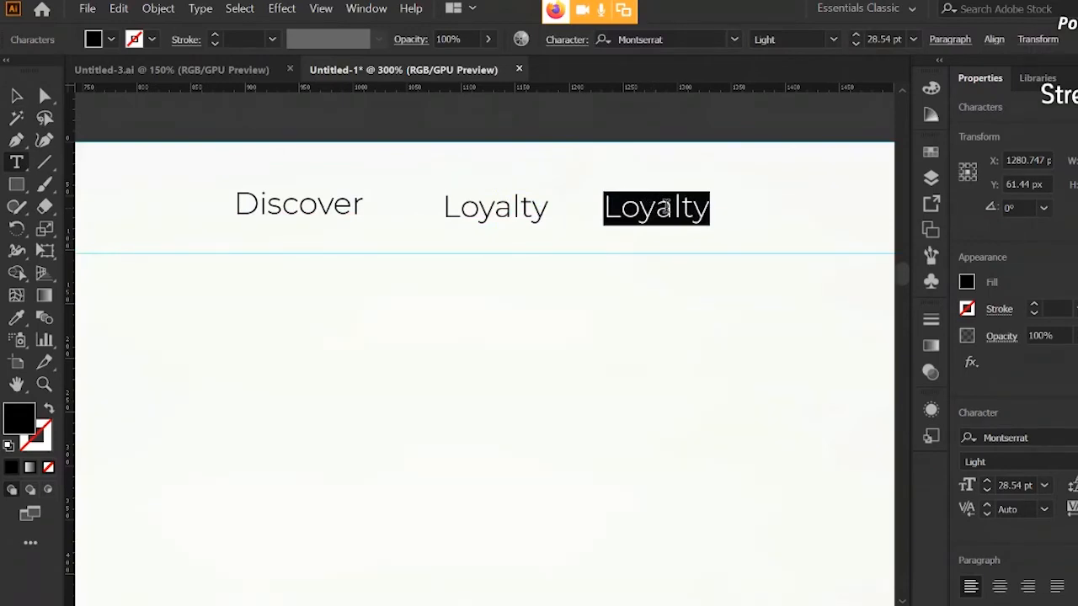
pyautogui.write('Experience')
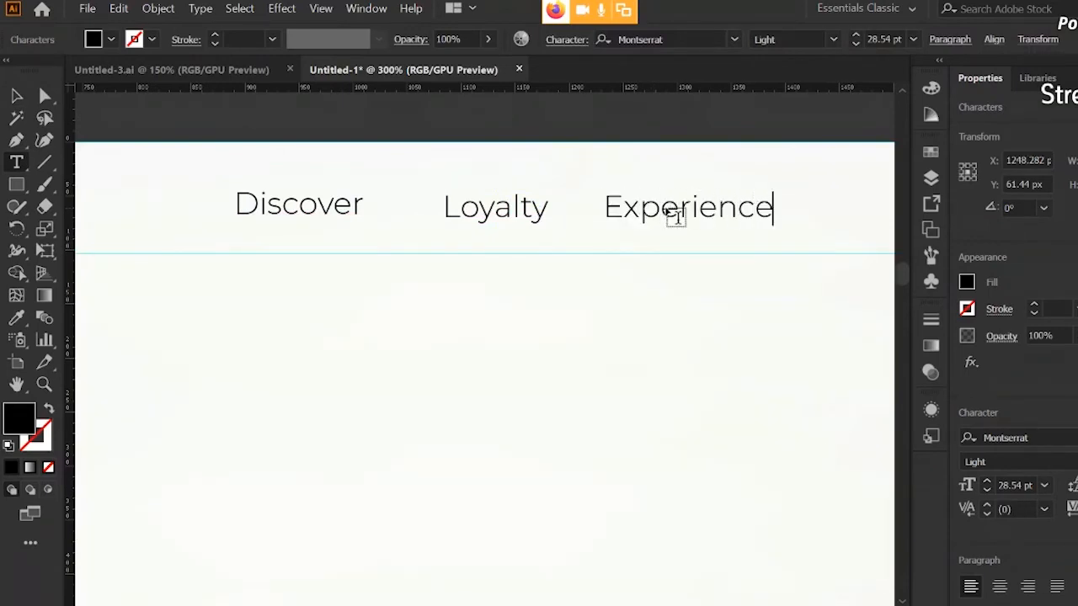
pyautogui.press('Escape')
# Duplicate the Experience label to its right and change the copy's text to "Help"
pyautogui.scroll(-2, 669, 212)
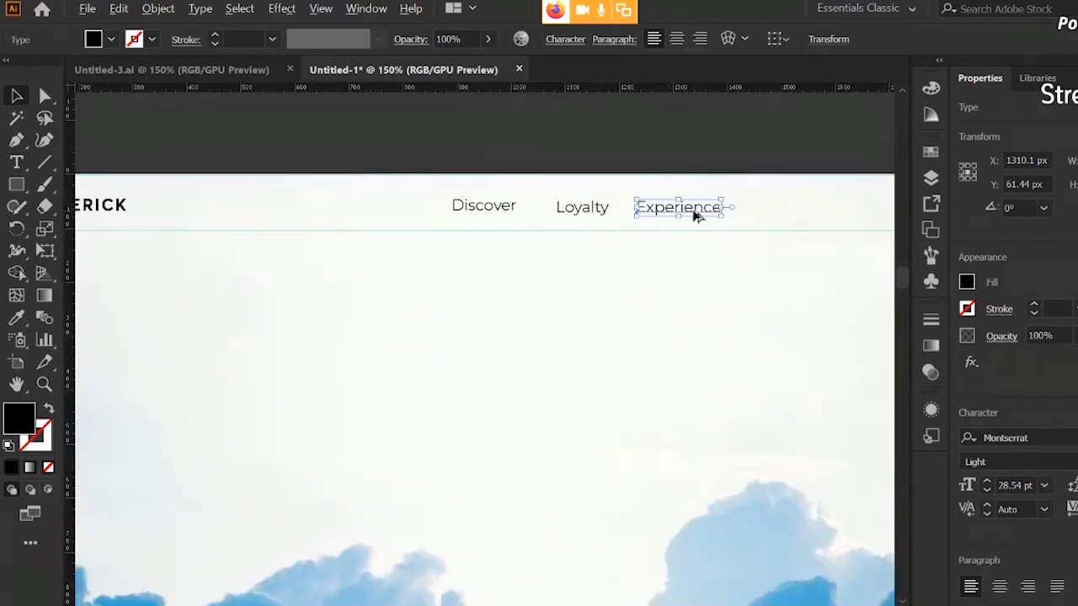
pyautogui.moveTo(695, 216); pyautogui.dragTo(623, 230)
pyautogui.doubleClick(648, 217)
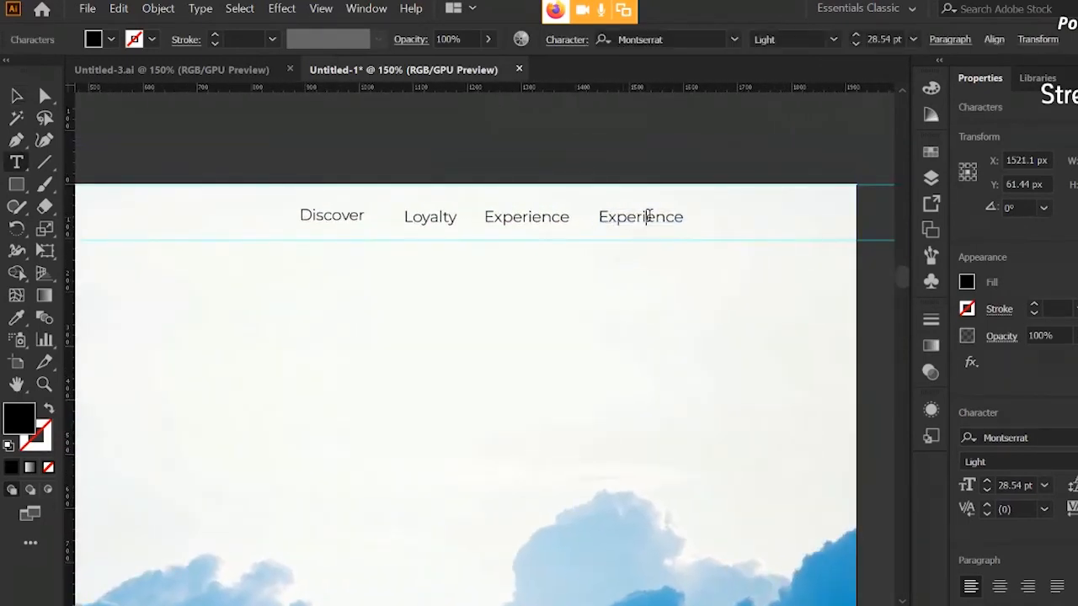
pyautogui.doubleClick(648, 216)
pyautogui.write('Help')
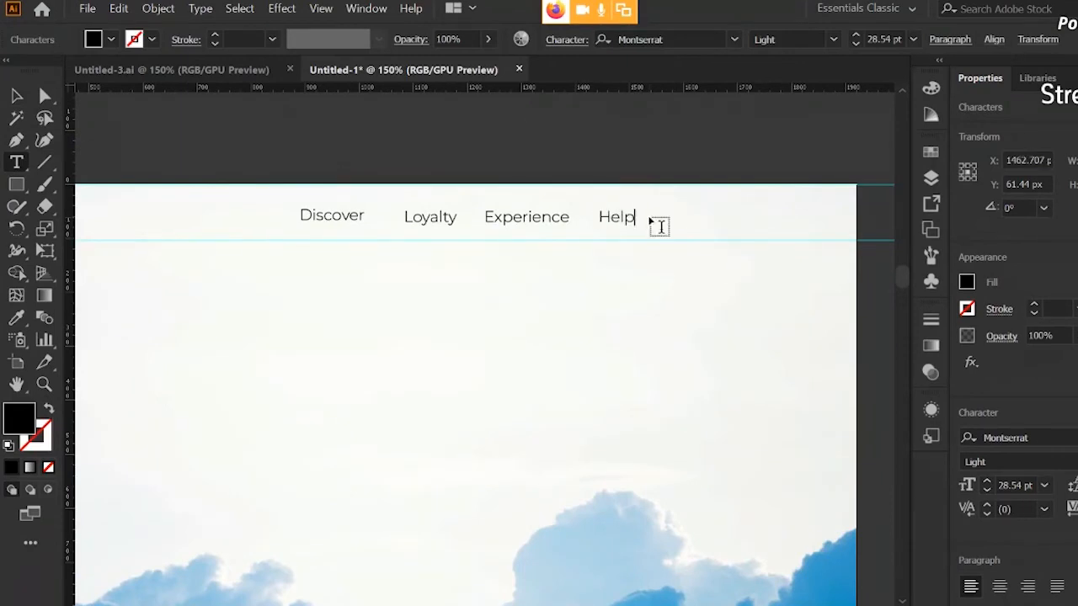
pyautogui.press('Escape')
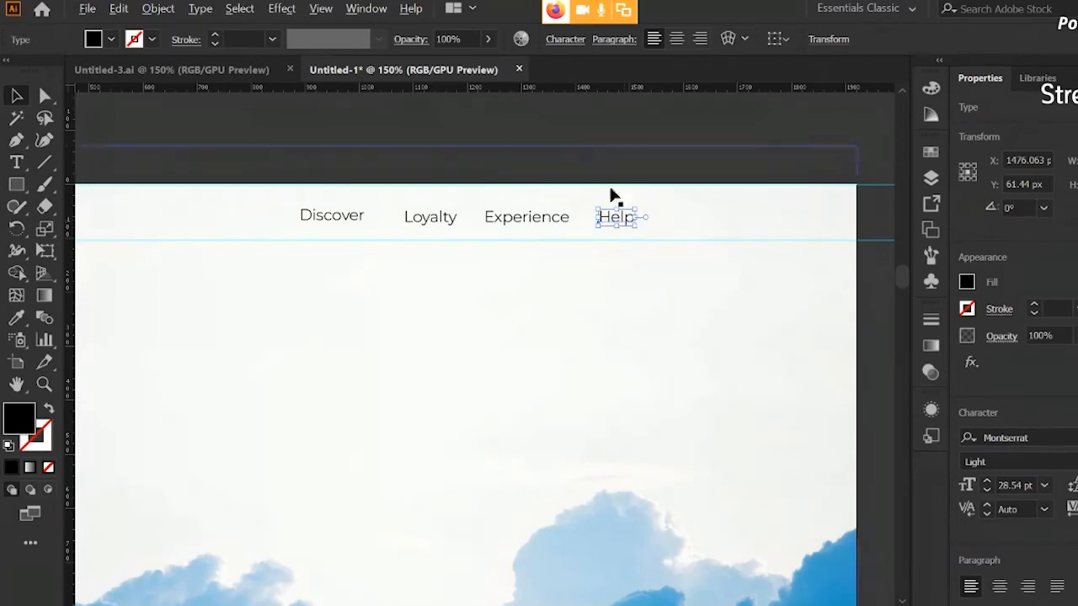
# Align the four navigation labels on their vertical centres and distribute them by their horizontal centres
pyautogui.click(577, 145)
pyautogui.click(625, 217)
pyautogui.keyDown('shift'); pyautogui.click(547, 221); pyautogui.keyUp('shift')
pyautogui.keyDown('shift'); pyautogui.click(438, 221); pyautogui.keyUp('shift')
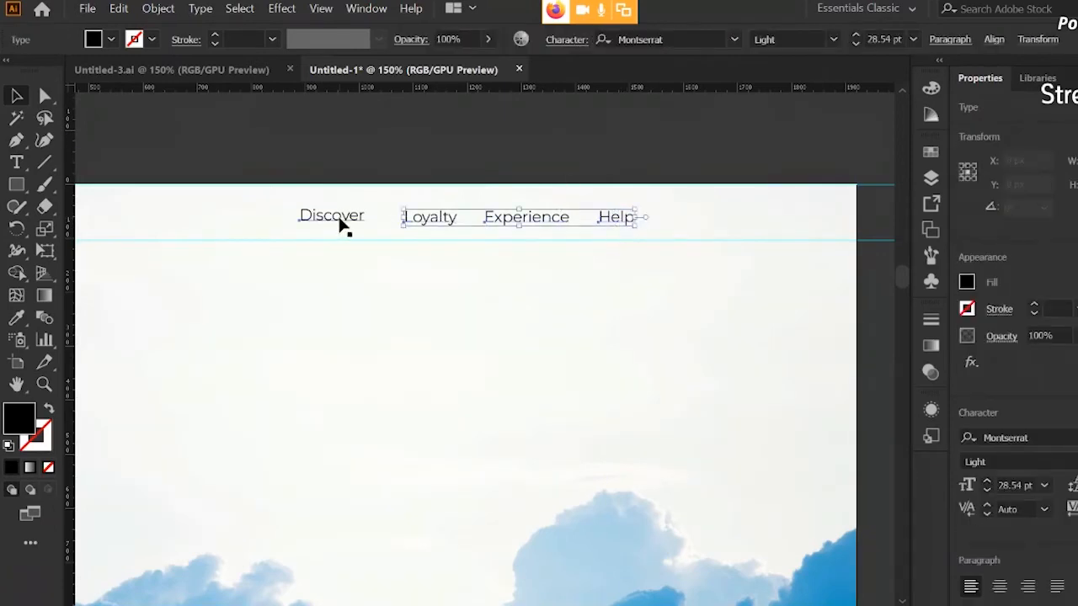
pyautogui.keyDown('shift'); pyautogui.click(342, 222); pyautogui.keyUp('shift')
pyautogui.click(992, 40)
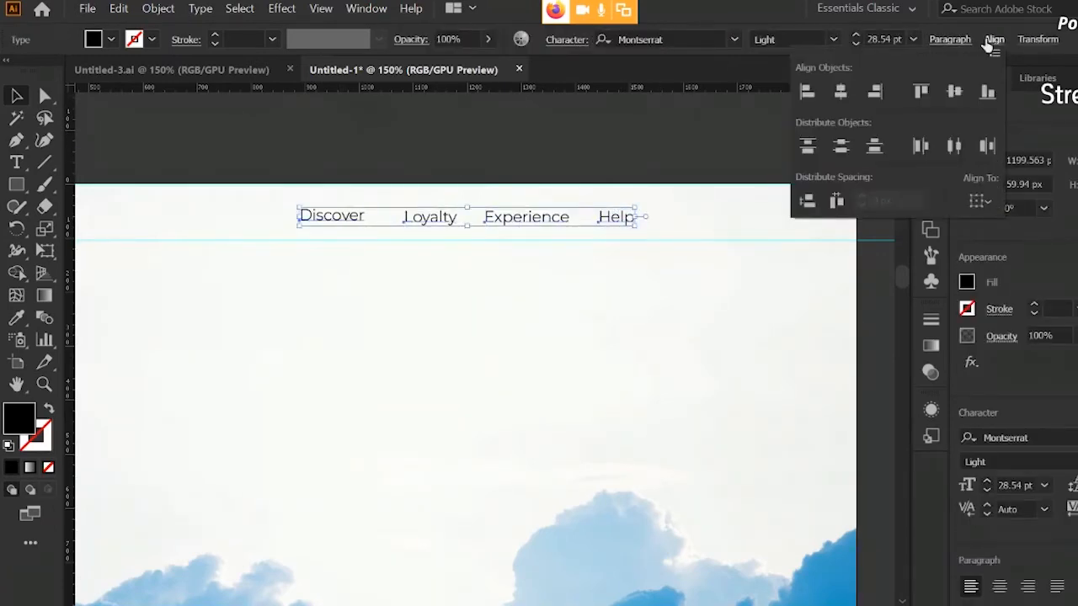
pyautogui.click(953, 90)
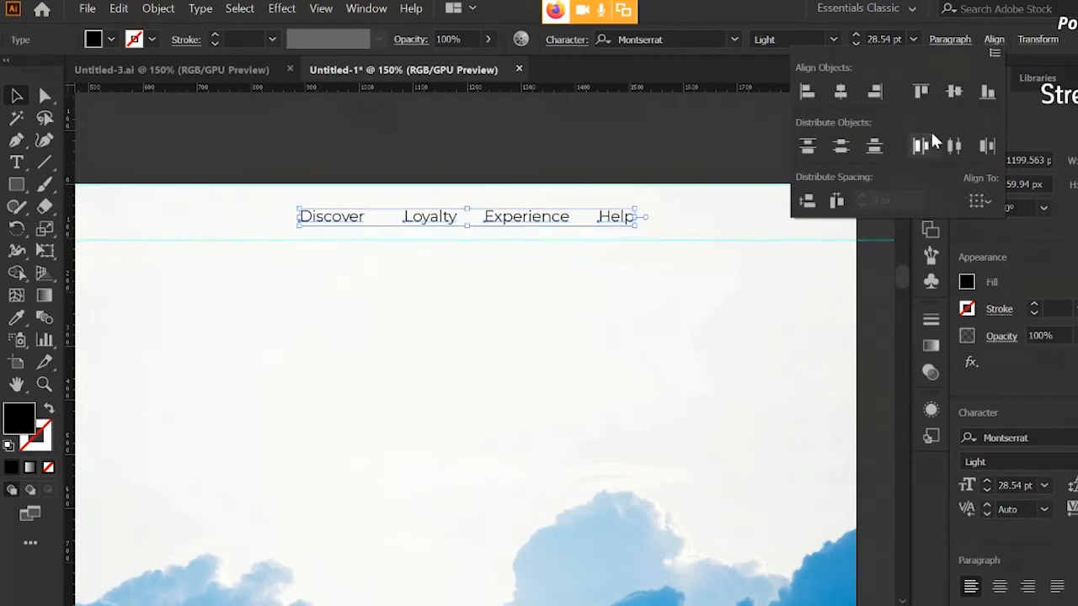
pyautogui.click(958, 147)
pyautogui.click(665, 160)
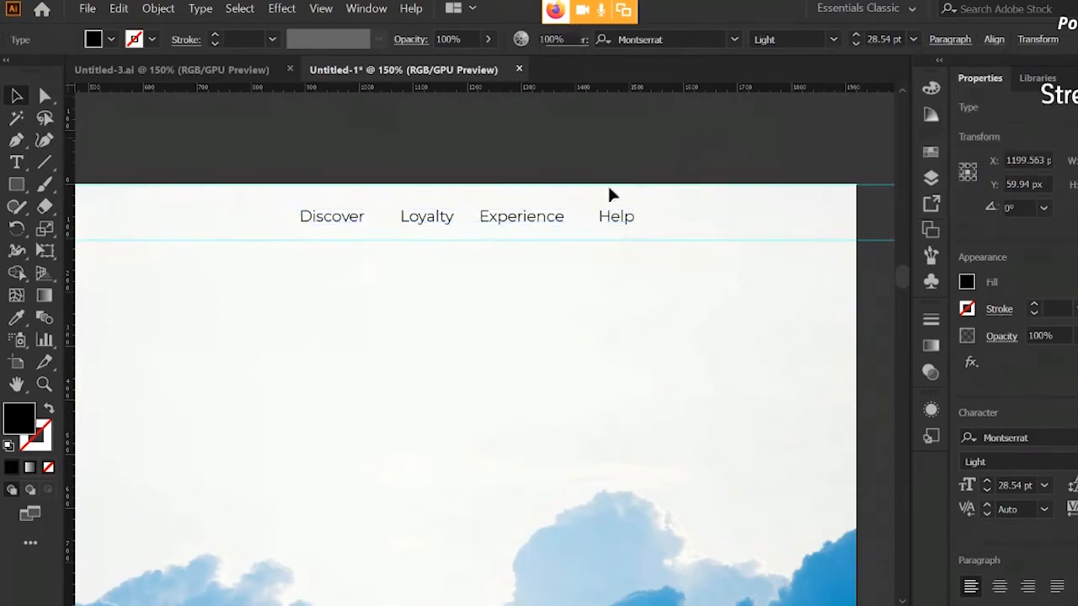
# Move the Experience label slightly right to even out the navigation spacing, leaving nothing selected
pyautogui.click(539, 220)
pyautogui.moveTo(538, 221); pyautogui.dragTo(544, 222)
pyautogui.click(568, 168)
pyautogui.click(436, 223)
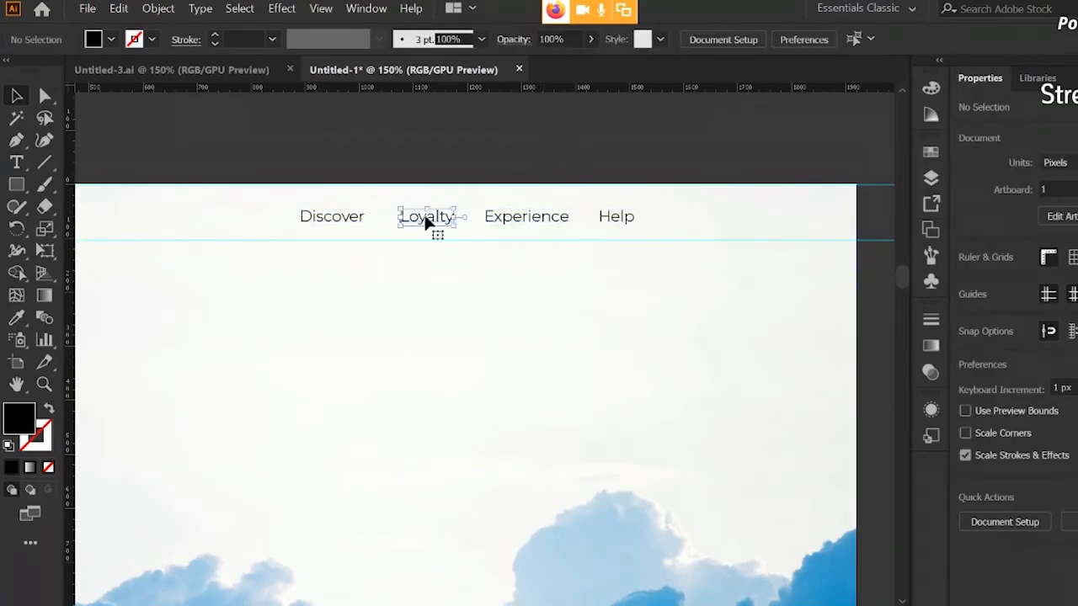
pyautogui.click(564, 135)
# Draw a black button rectangle above the artboard and move it into the header beside Help, at about X 1670 px and Y 51 px
pyautogui.moveTo(657, 148); pyautogui.dragTo(629, 141)
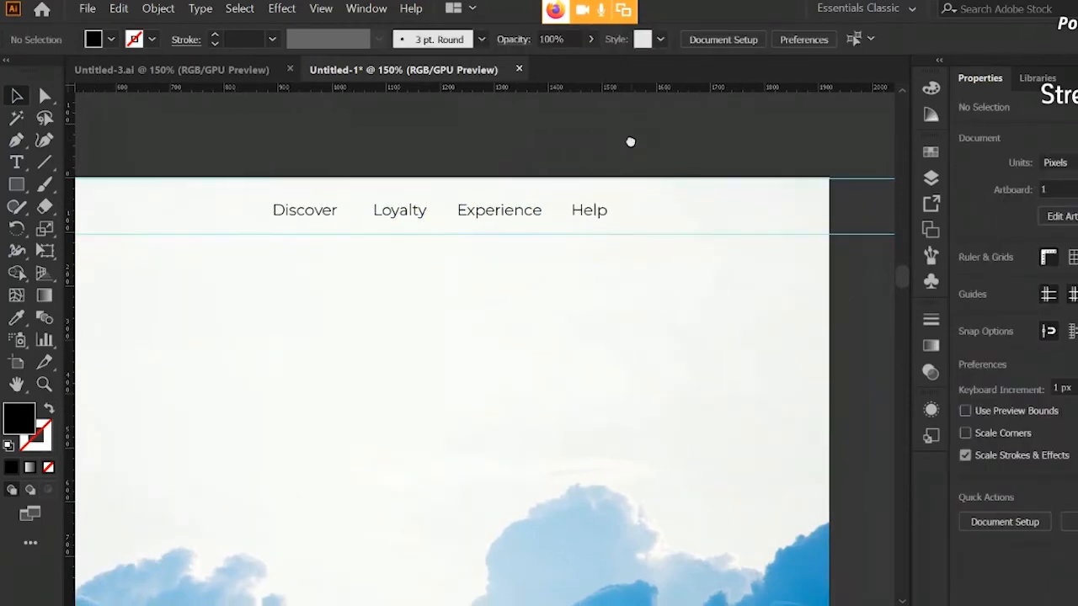
pyautogui.hscroll(2, 640, 145)
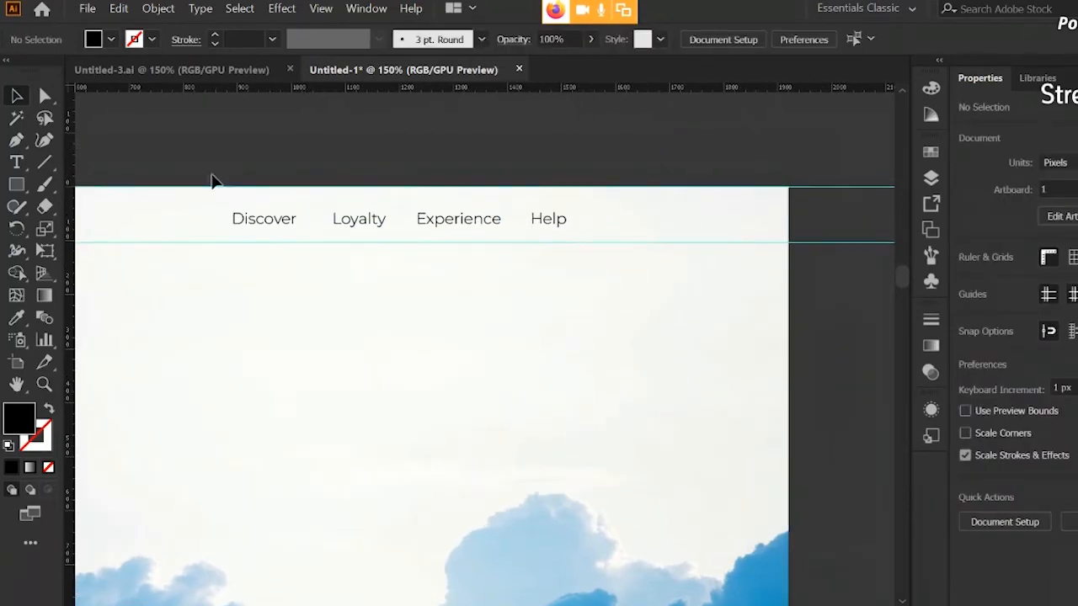
pyautogui.click(16, 184)
pyautogui.moveTo(628, 147)
pyautogui.mouseDown()
pyautogui.moveTo(681, 157)
pyautogui.moveTo(655, 199)
pyautogui.mouseUp()
pyautogui.hotkey('ctrl', 'z')
pyautogui.press('v')
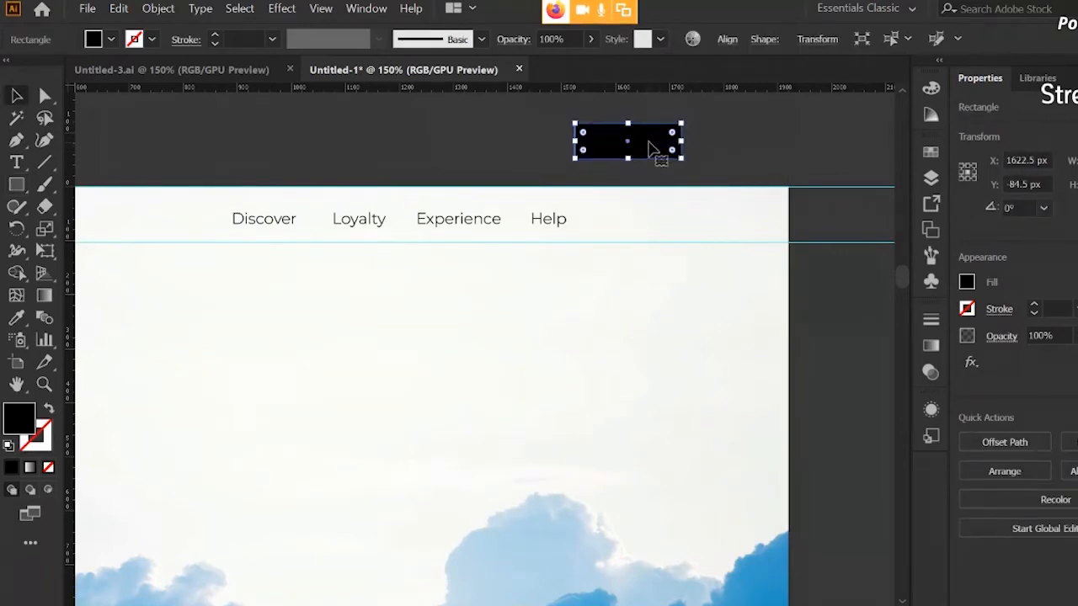
pyautogui.moveTo(654, 149); pyautogui.dragTo(676, 214)
pyautogui.hotkey('ctrl', '-')
pyautogui.hotkey('ctrl', '-')
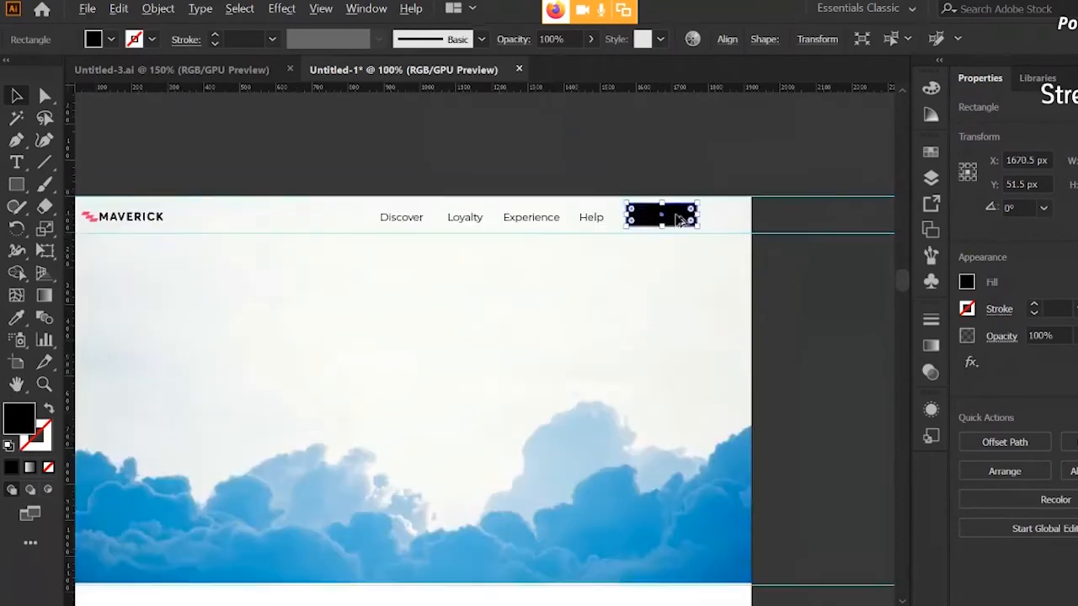
# Fill the button rectangle with the pink sampled from the Maverick logo mark
pyautogui.click(15, 318)
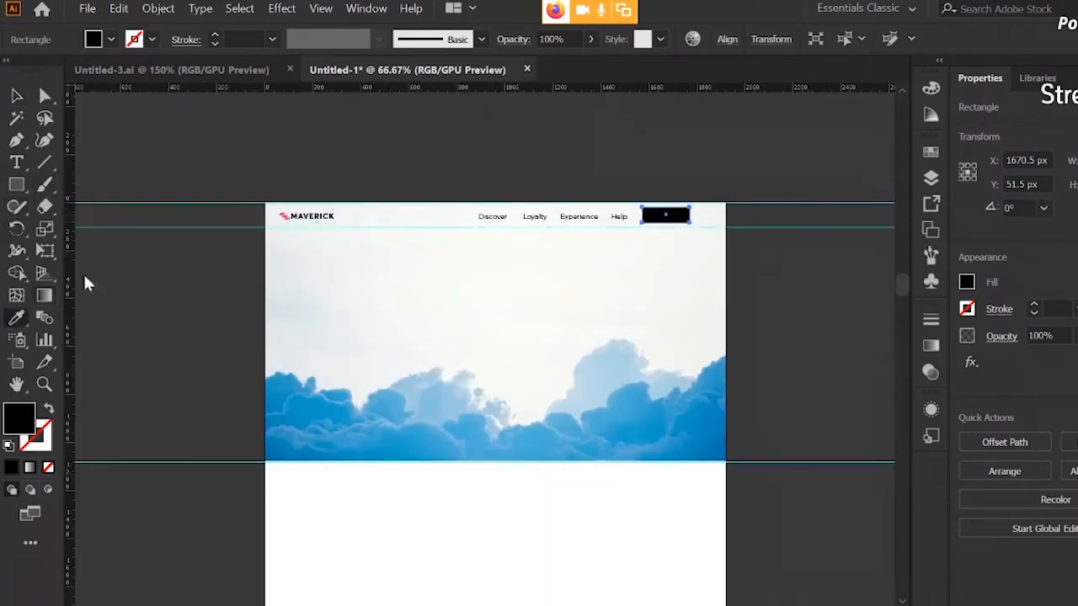
pyautogui.click(284, 216)
pyautogui.click(18, 99)
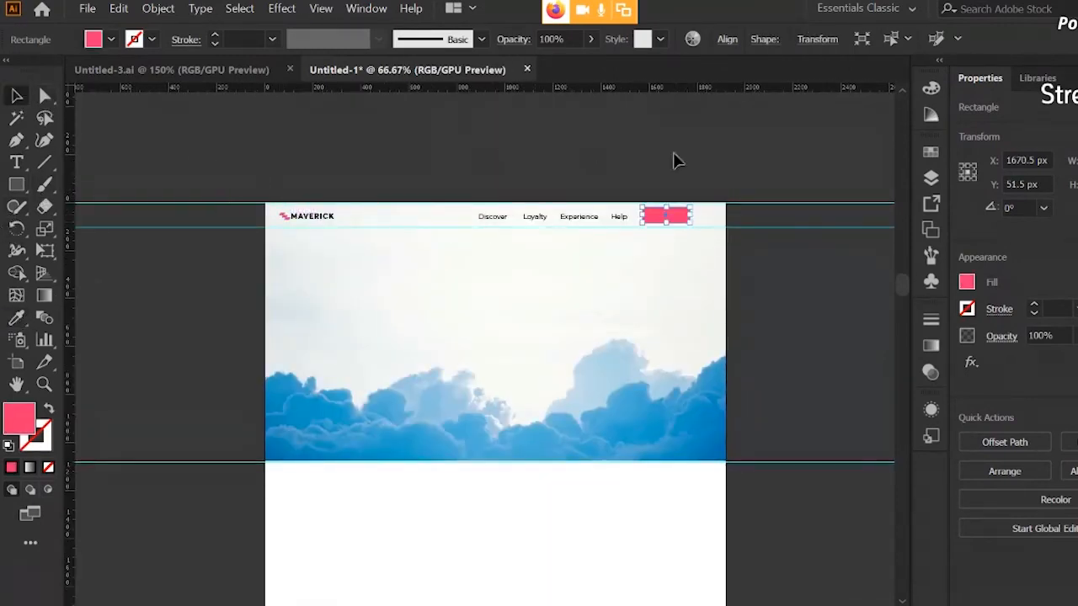
# Reshape the pink rectangle into a slightly shorter, wider pill with fully rounded corners and deselect it
pyautogui.hotkey('ctrl', '+')
pyautogui.hotkey('ctrl', '+')
pyautogui.hotkey('ctrl', '+')
pyautogui.hotkey('ctrl', '+')
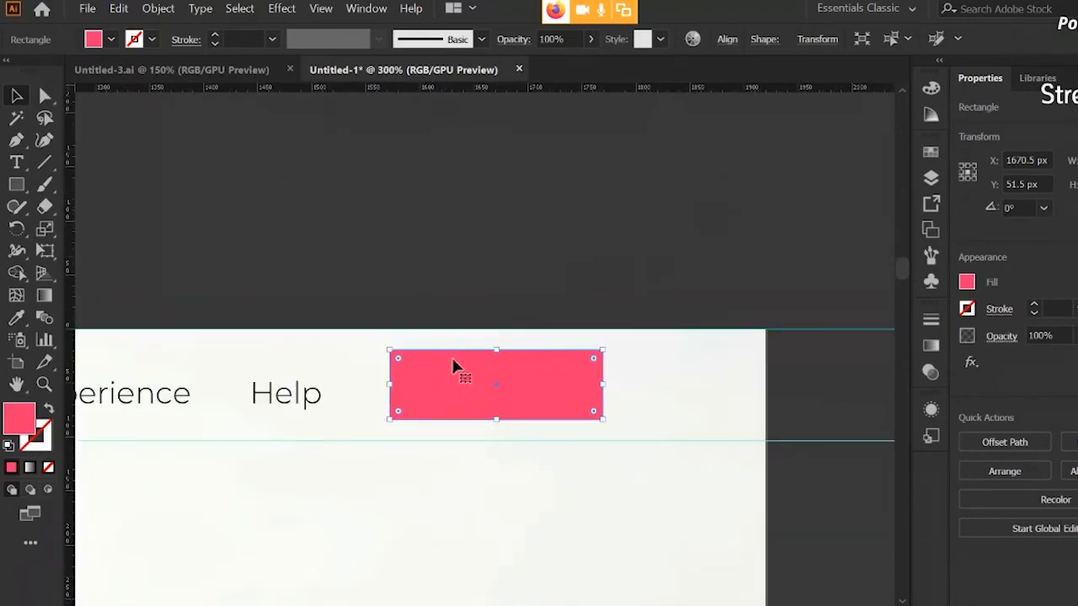
pyautogui.moveTo(497, 348); pyautogui.dragTo(532, 385)
pyautogui.moveTo(398, 365); pyautogui.dragTo(471, 370)
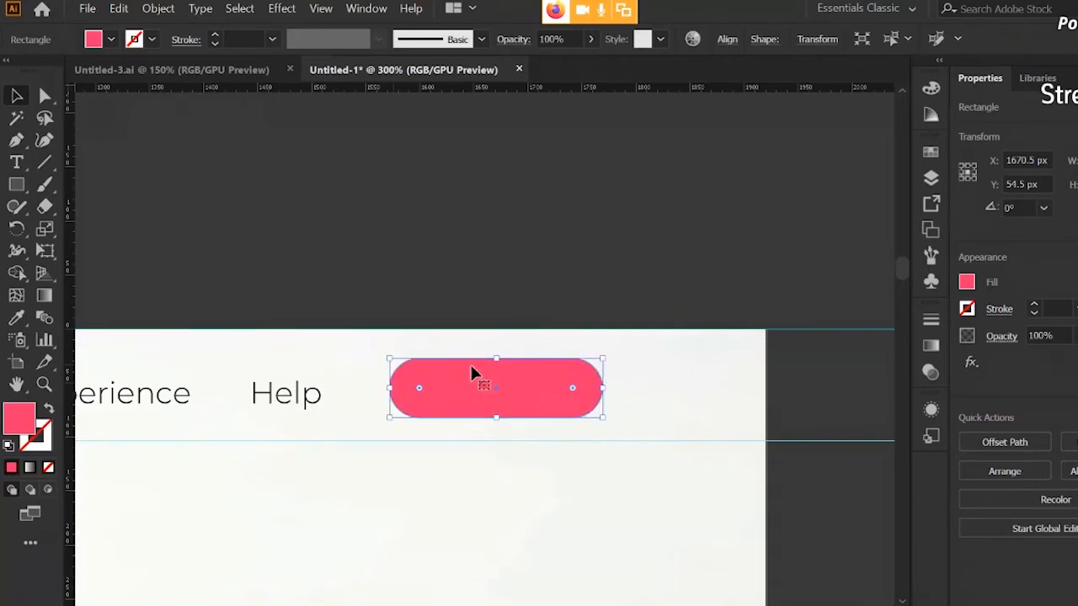
pyautogui.moveTo(602, 387); pyautogui.dragTo(631, 387)
pyautogui.click(595, 288)
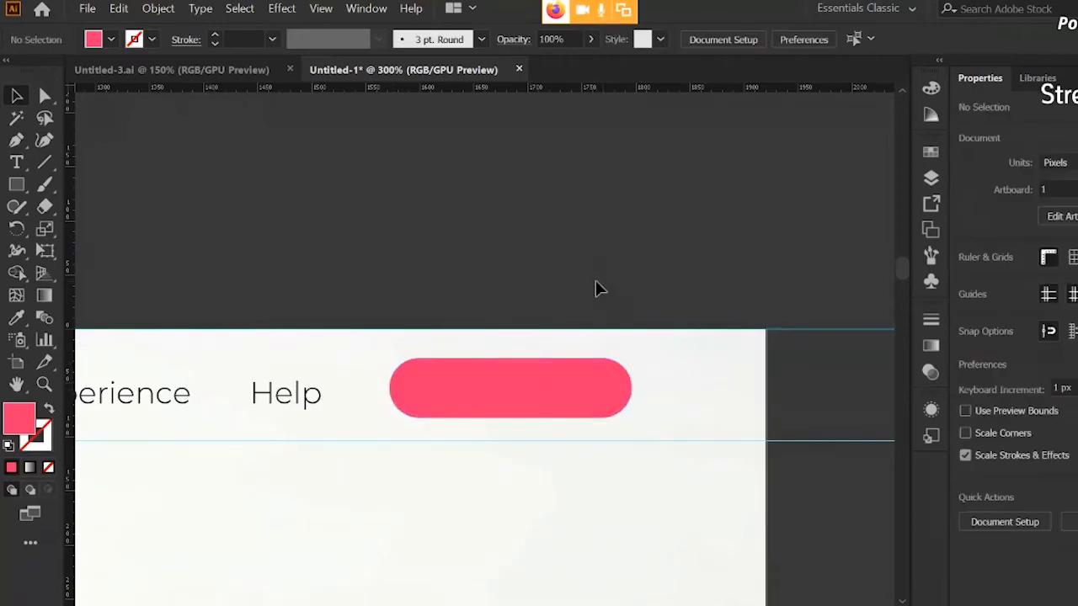
# Add a 12 pt "Sign Up" text label above the pink button and set its style to Montserrat Bold
pyautogui.moveTo(580, 272); pyautogui.dragTo(620, 275)
pyautogui.click(17, 163)
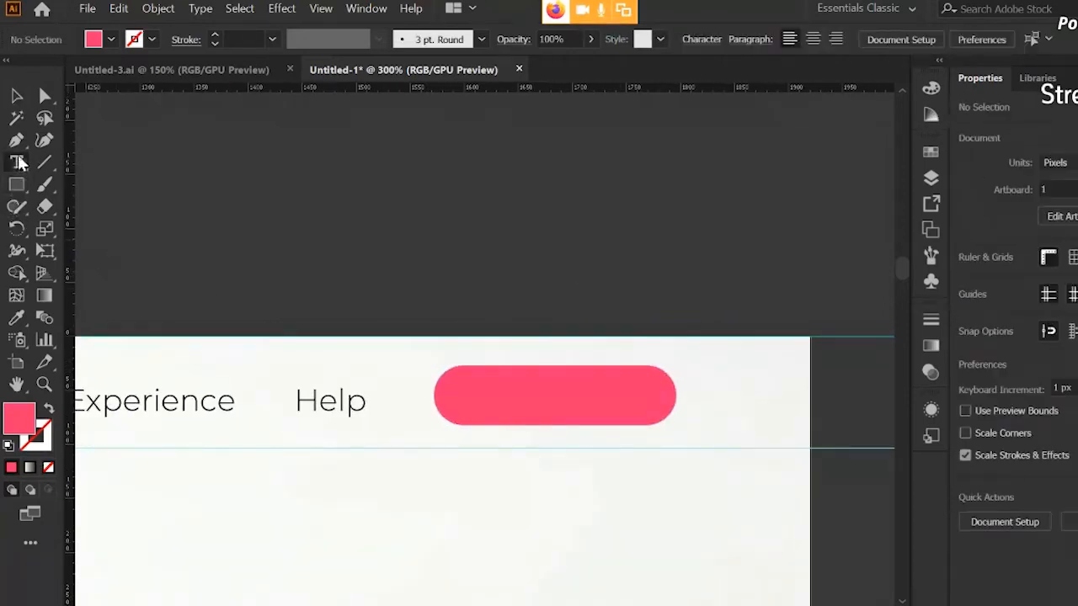
pyautogui.click(490, 291)
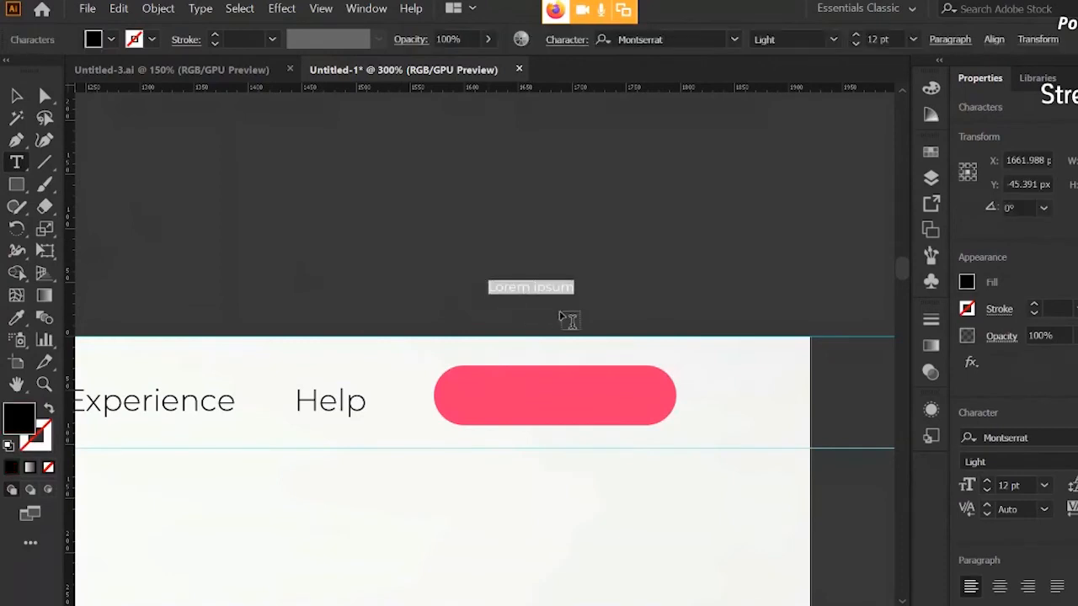
pyautogui.write('Sign Up')
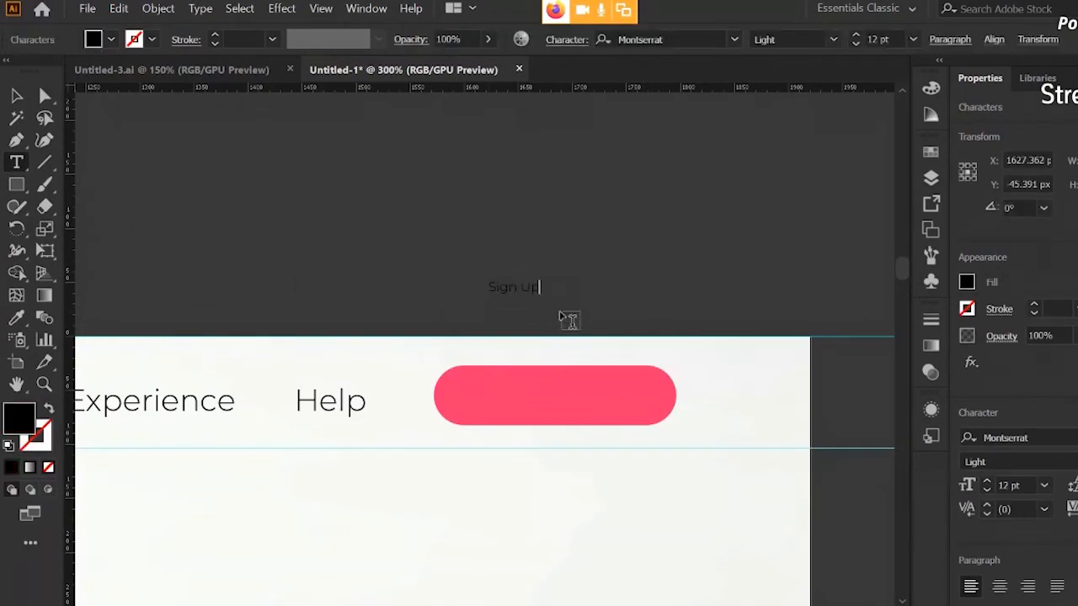
pyautogui.press('Escape')
pyautogui.click(833, 39)
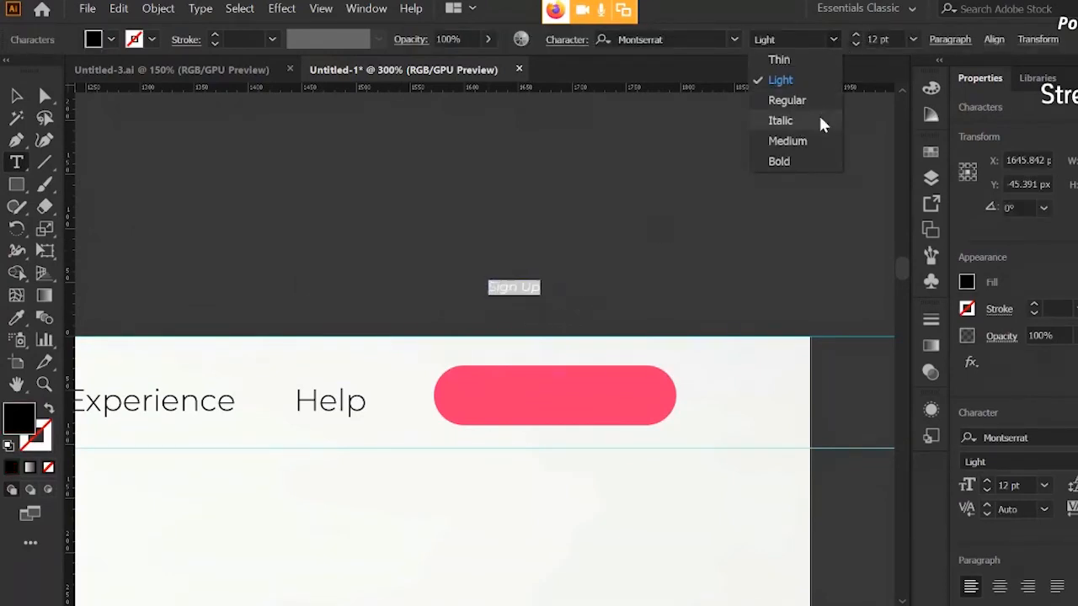
pyautogui.click(810, 160)
pyautogui.click(16, 92)
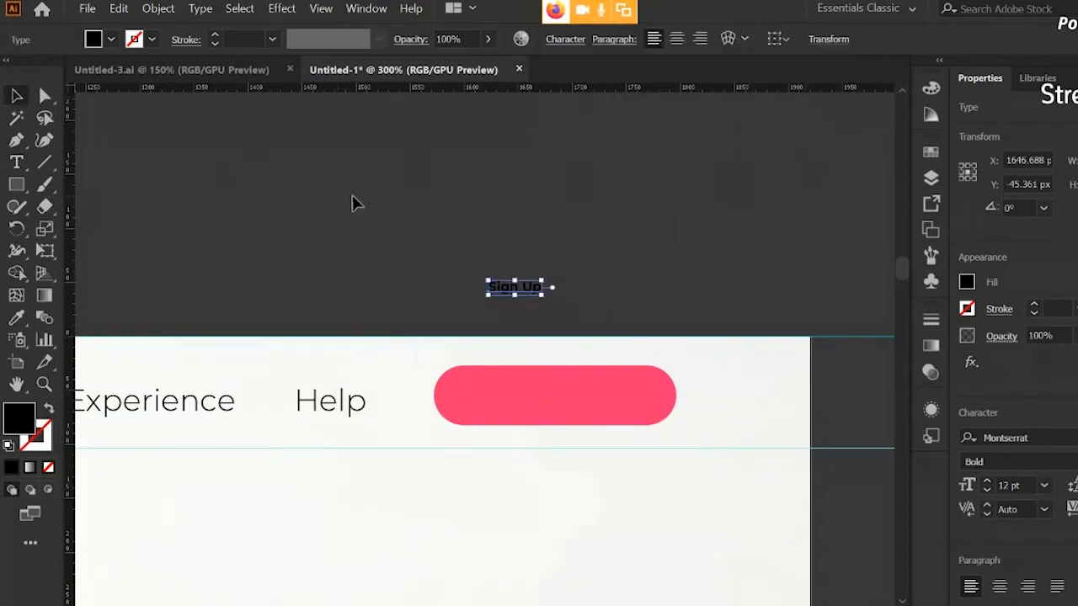
# Fill the "Sign Up" text with white and place it centred on the pink button
pyautogui.click(152, 39)
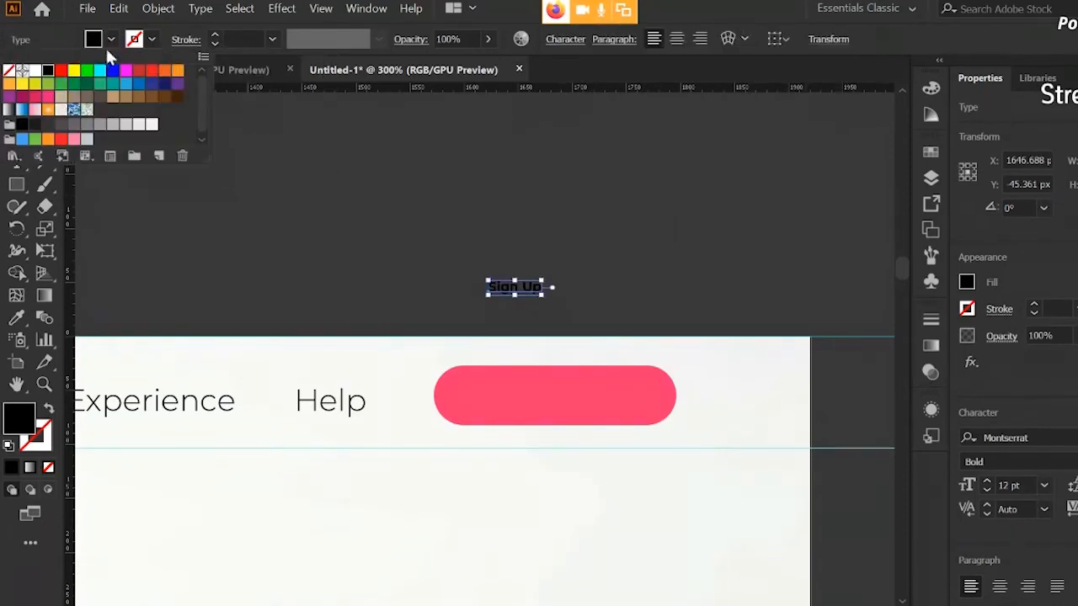
pyautogui.click(36, 74)
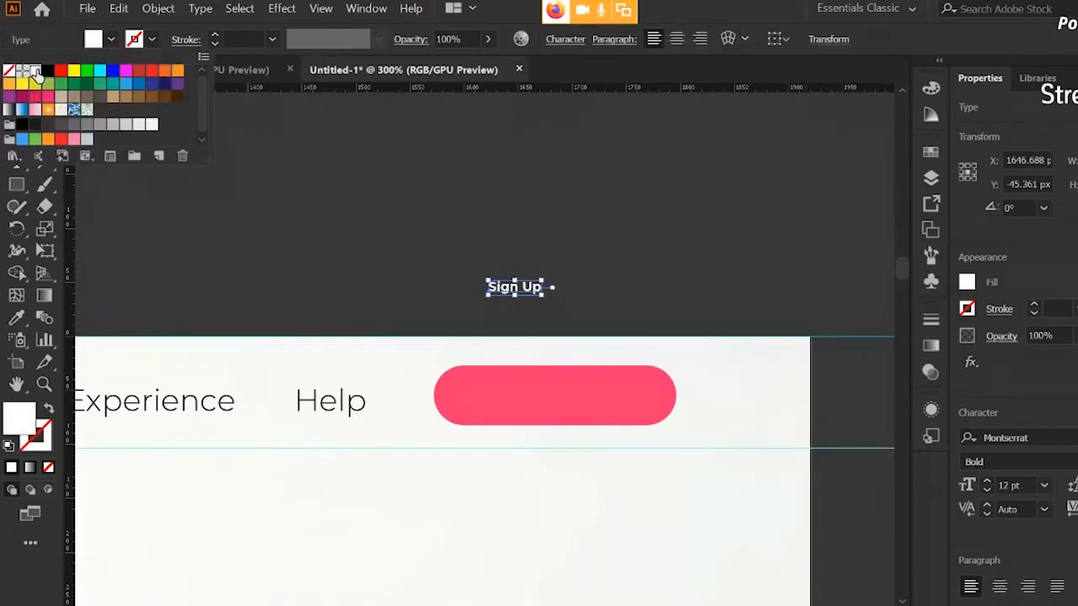
pyautogui.click(150, 39)
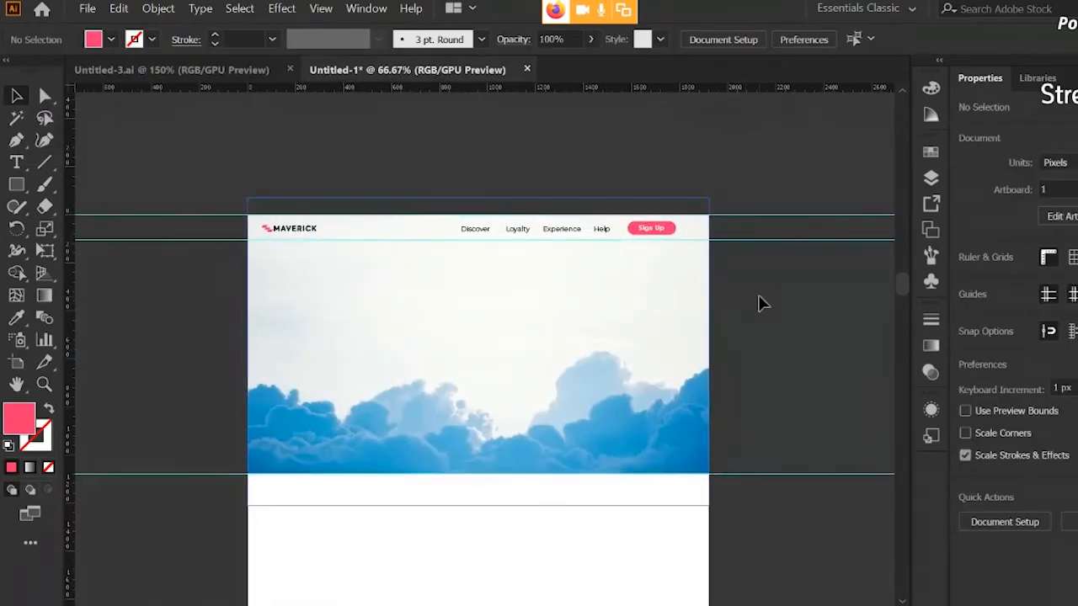
# Group the pink pill with its "Sign Up" text into one button object
pyautogui.scroll(1, 762, 303)
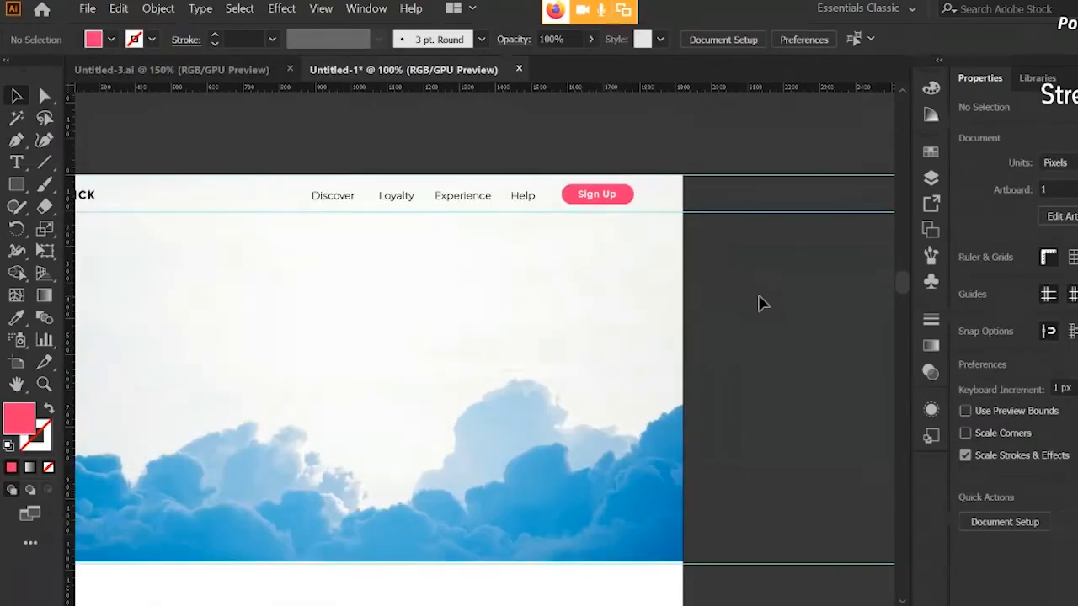
pyautogui.click(623, 199)
pyautogui.scroll(2, 623, 202)
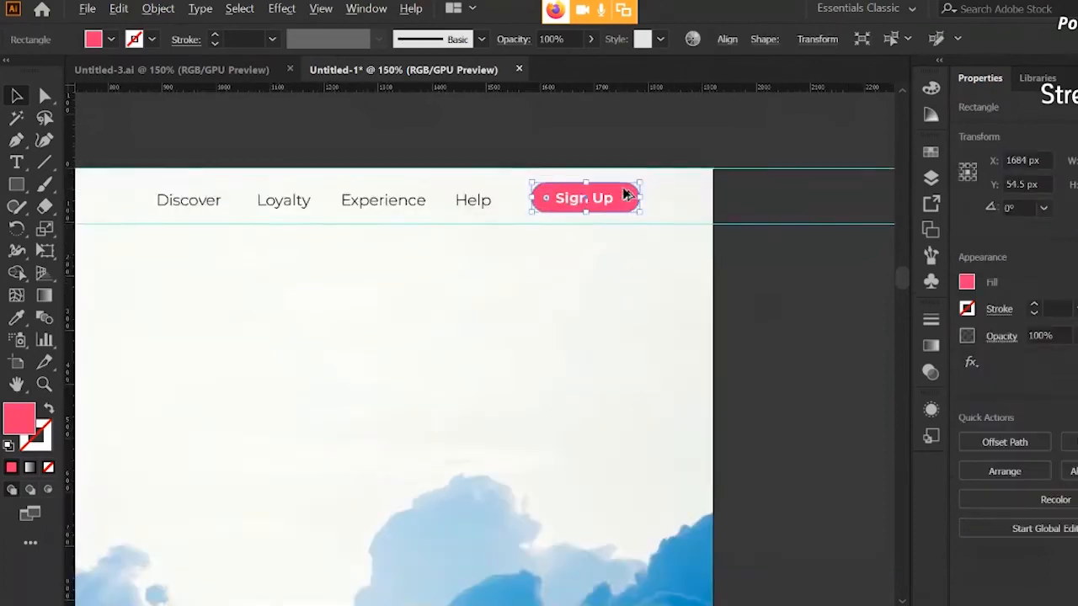
pyautogui.keyDown('shift'); pyautogui.click(596, 207); pyautogui.keyUp('shift')
pyautogui.click(589, 134)
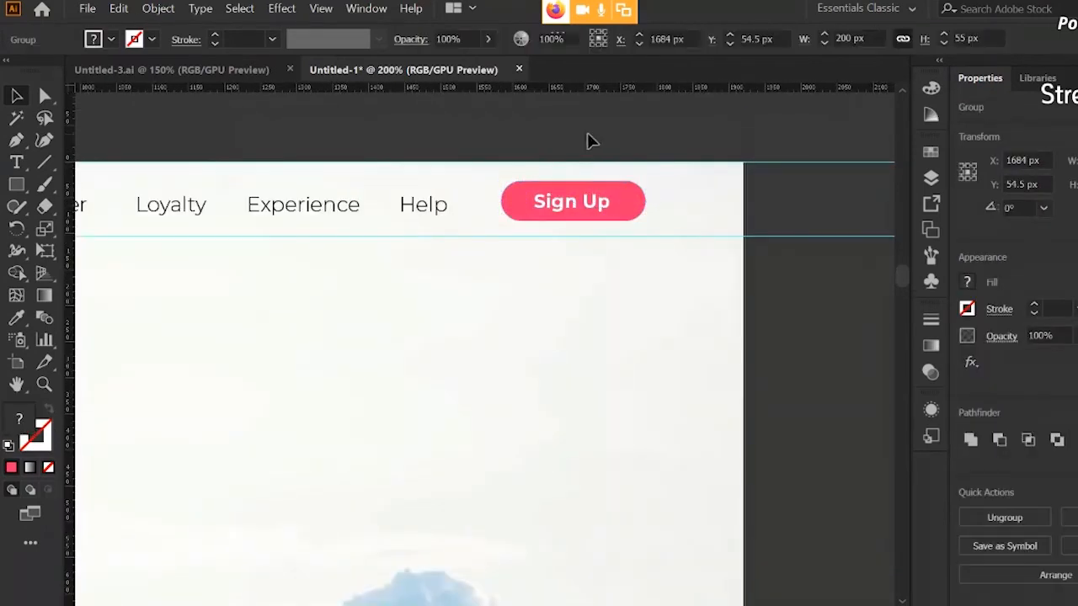
# Distribute the Sign Up button and the Help, Experience, Loyalty and Discover labels by their horizontal centres
pyautogui.click(522, 202)
pyautogui.keyDown('shift'); pyautogui.click(395, 212); pyautogui.keyUp('shift')
pyautogui.moveTo(393, 216); pyautogui.dragTo(565, 250)
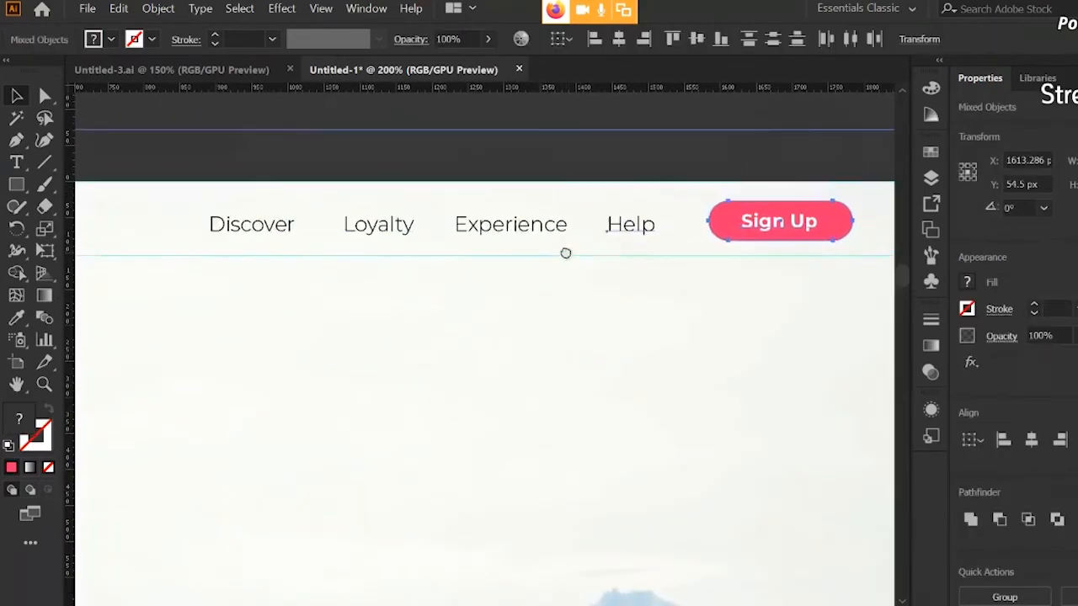
pyautogui.keyDown('shift'); pyautogui.click(522, 227); pyautogui.keyUp('shift')
pyautogui.keyDown('shift'); pyautogui.click(373, 224); pyautogui.keyUp('shift')
pyautogui.keyDown('shift'); pyautogui.click(251, 224); pyautogui.keyUp('shift')
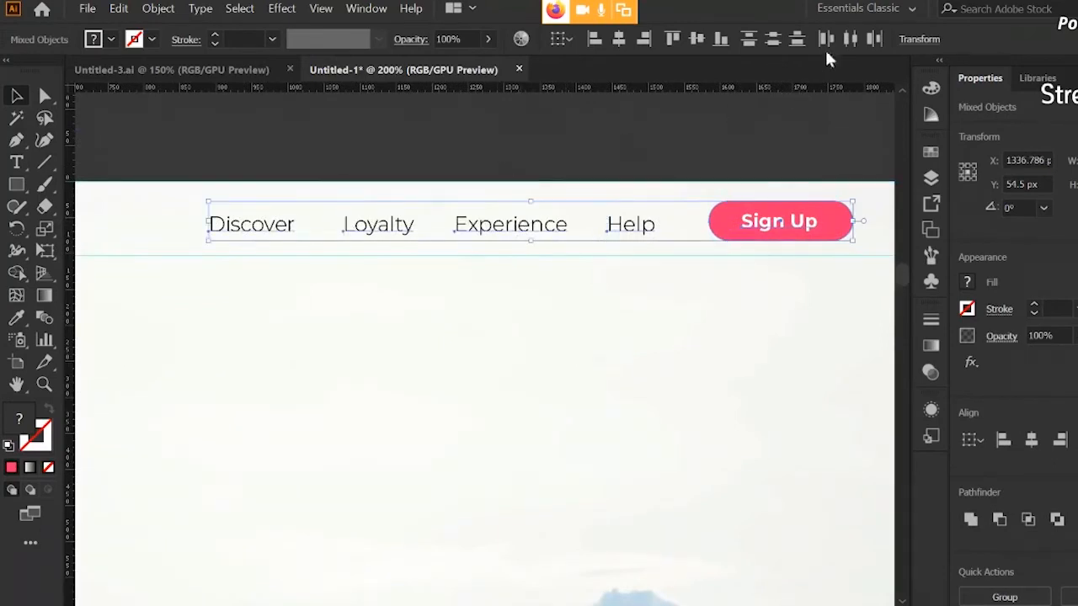
pyautogui.click(850, 39)
pyautogui.click(707, 144)
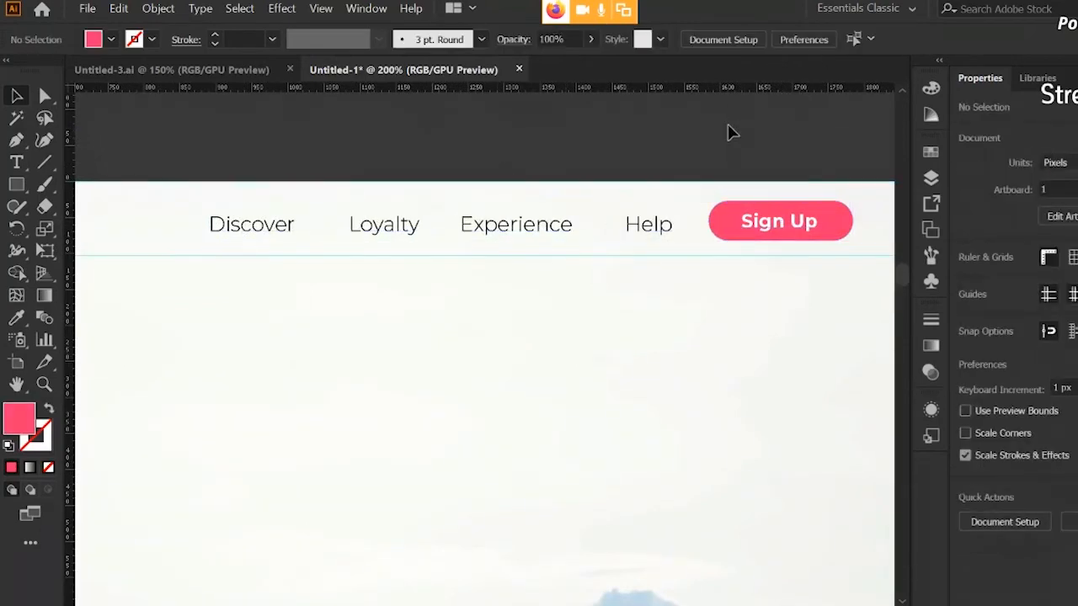
# Shift the Discover, Experience and Loyalty labels slightly toward Help to even out the gaps between them
pyautogui.moveTo(257, 233); pyautogui.dragTo(272, 228)
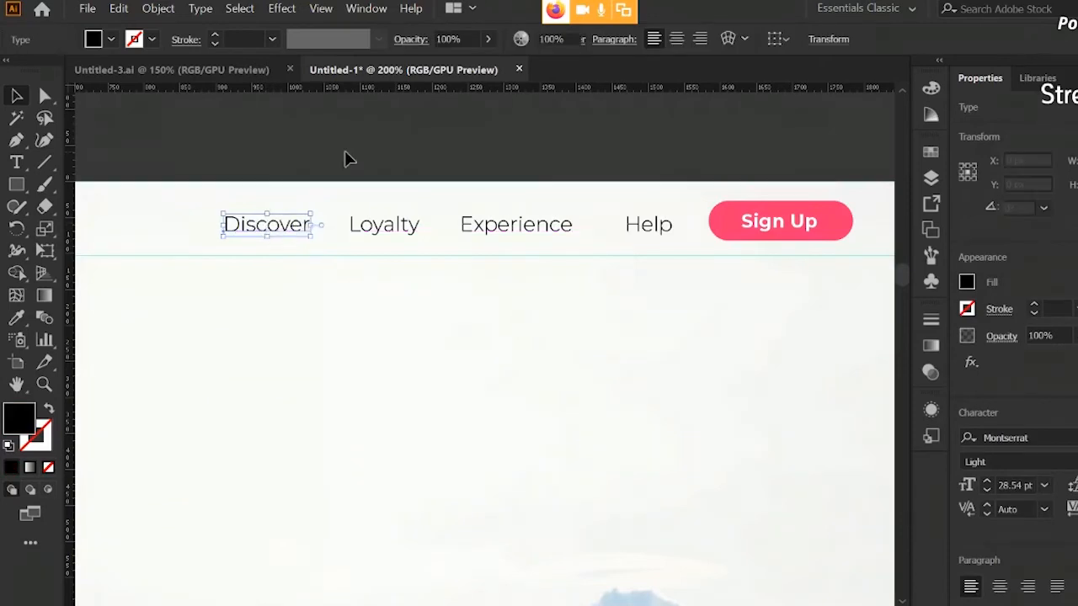
pyautogui.click(381, 148)
pyautogui.click(547, 227)
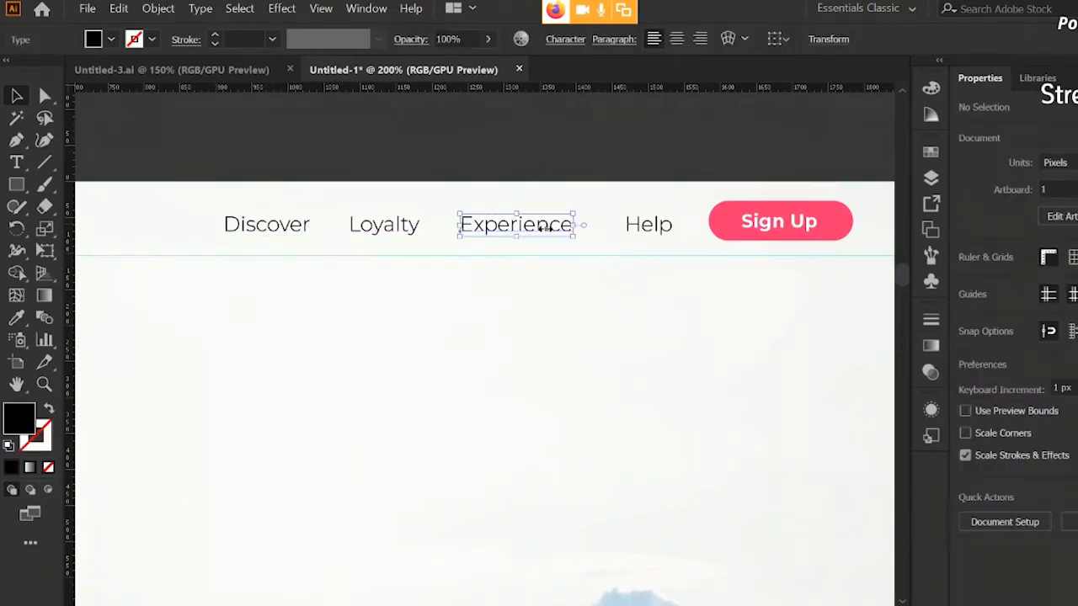
pyautogui.moveTo(549, 232); pyautogui.dragTo(556, 231)
pyautogui.click(534, 168)
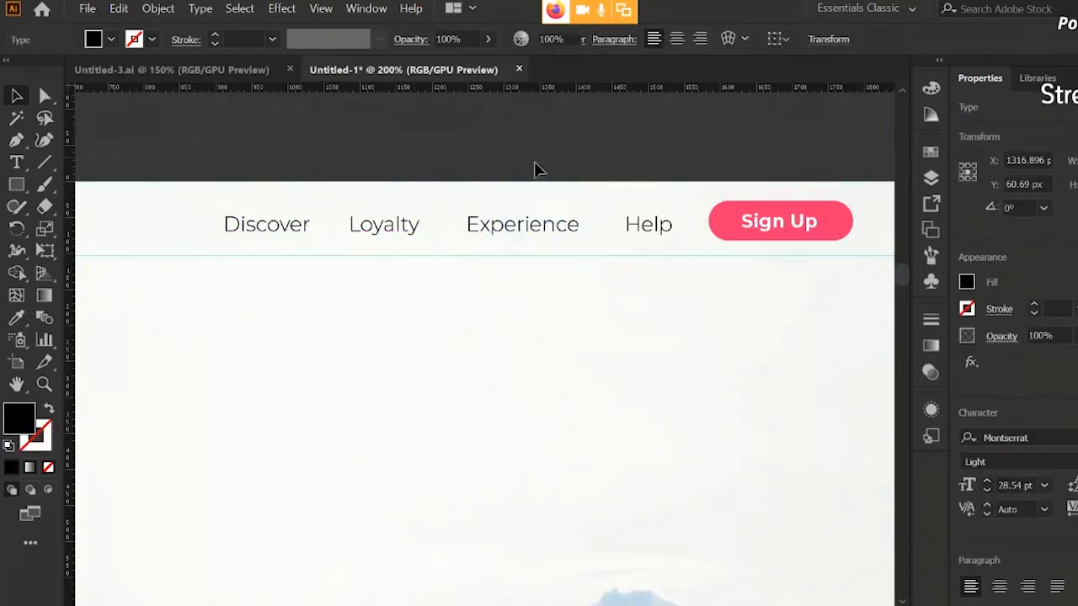
pyautogui.moveTo(410, 229); pyautogui.dragTo(421, 228)
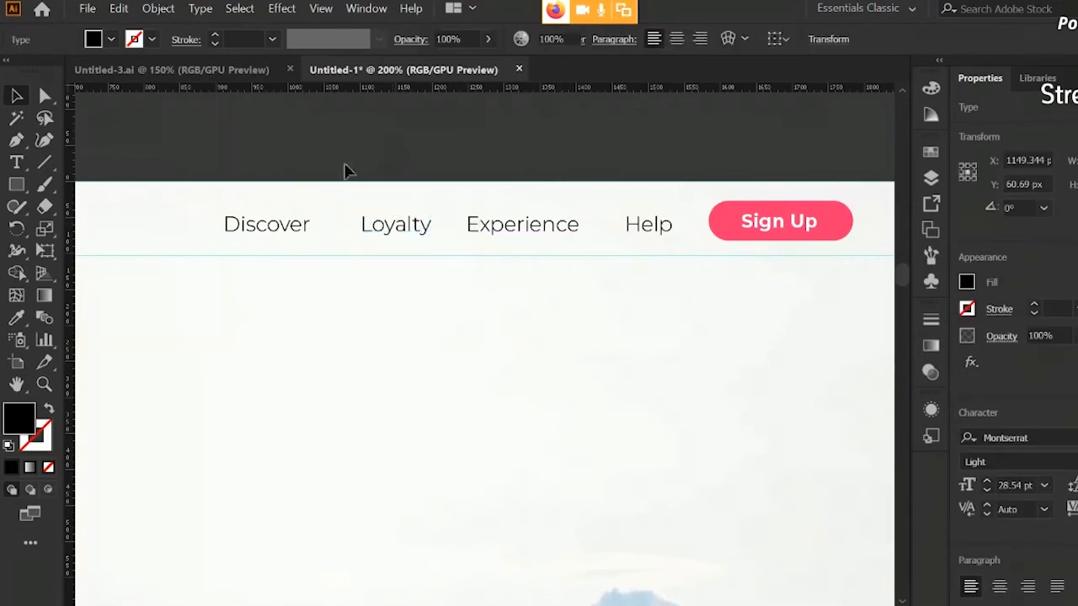
pyautogui.click(345, 169)
pyautogui.moveTo(290, 231); pyautogui.dragTo(299, 231)
pyautogui.click(443, 152)
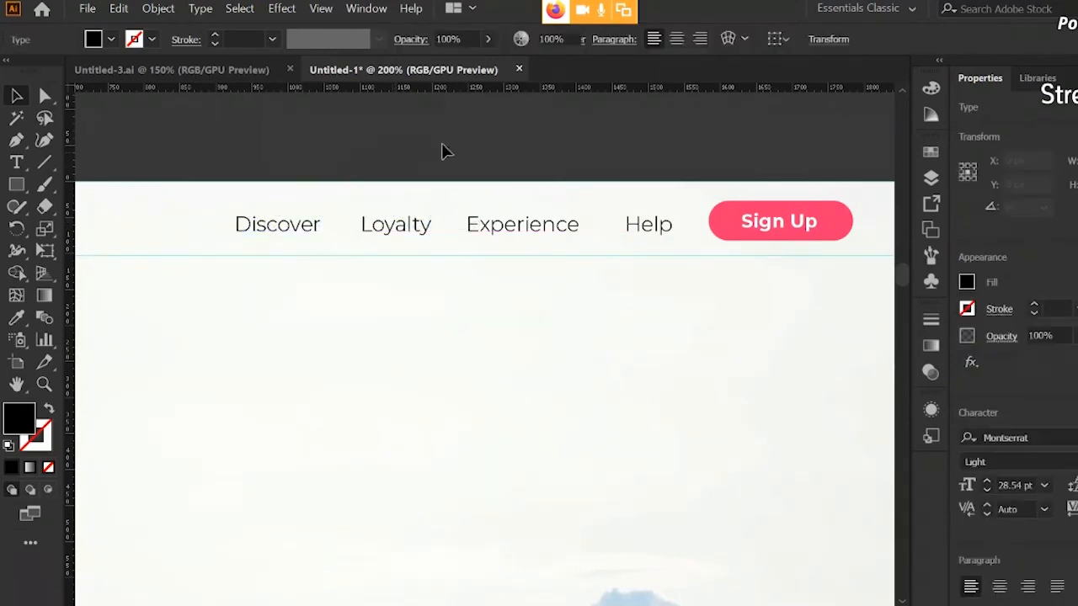
# Move the Discover, Loyalty and Experience labels together a little closer to Help
pyautogui.hotkey('ctrl', '-')
pyautogui.click(530, 217)
pyautogui.keyDown('shift'); pyautogui.click(423, 211); pyautogui.keyUp('shift')
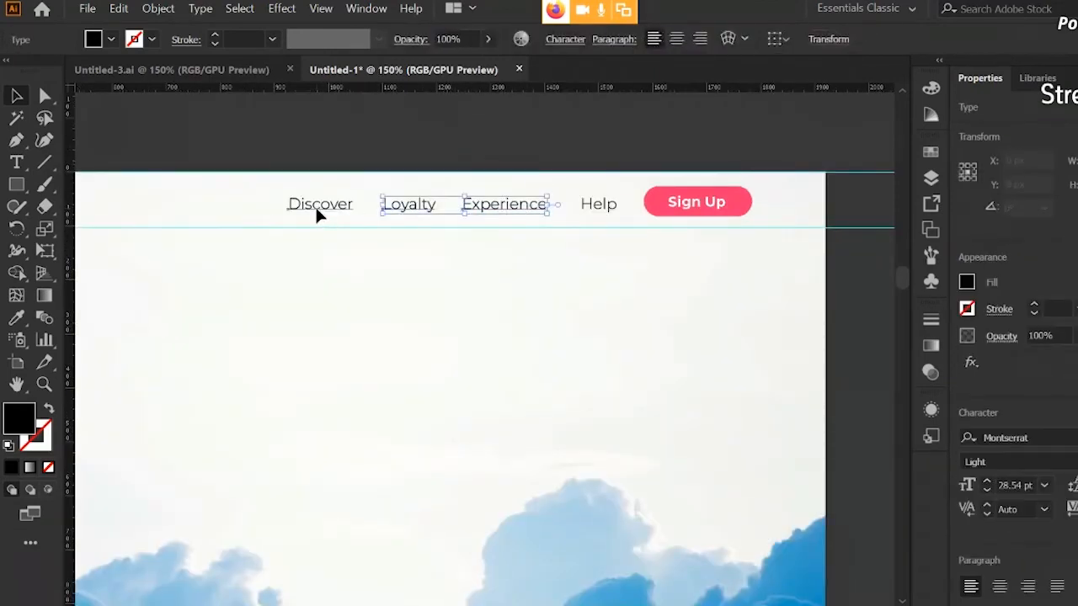
pyautogui.keyDown('shift'); pyautogui.click(318, 211); pyautogui.keyUp('shift')
pyautogui.moveTo(331, 211); pyautogui.dragTo(342, 210)
pyautogui.click(589, 161)
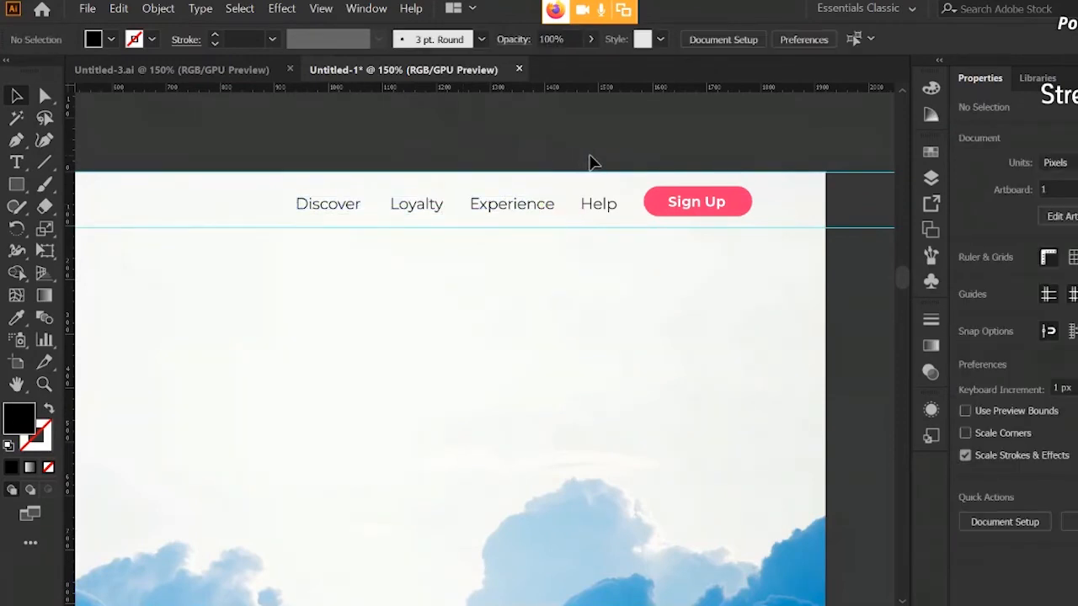
# Align the Maverick logo, all navigation labels and the Sign Up button to a common vertical centre
pyautogui.moveTo(556, 148); pyautogui.dragTo(590, 171)
pyautogui.scroll(-2, 589, 171)
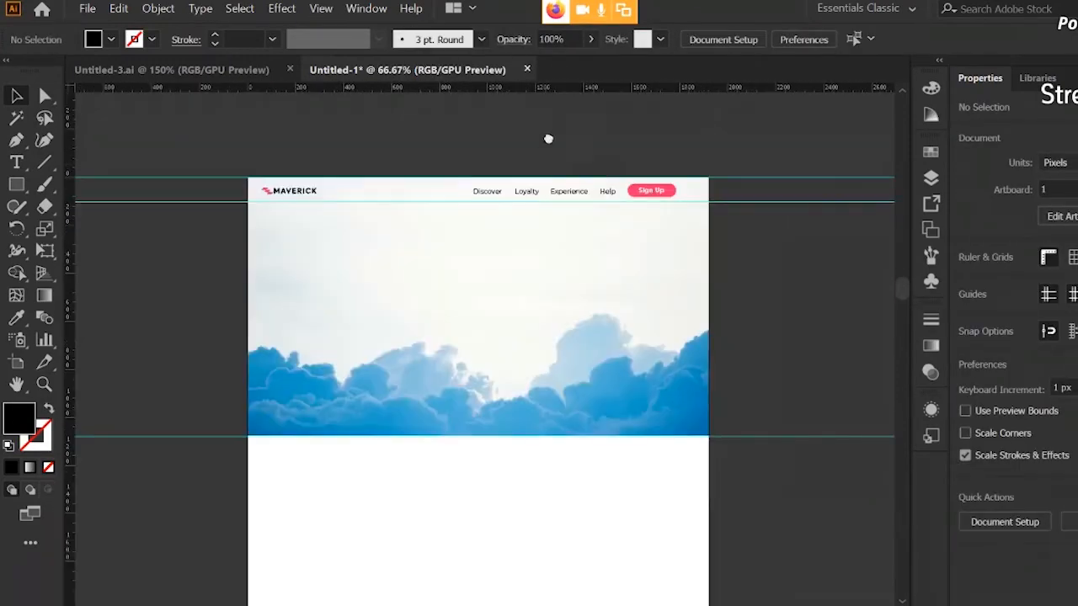
pyautogui.moveTo(548, 138); pyautogui.dragTo(577, 153)
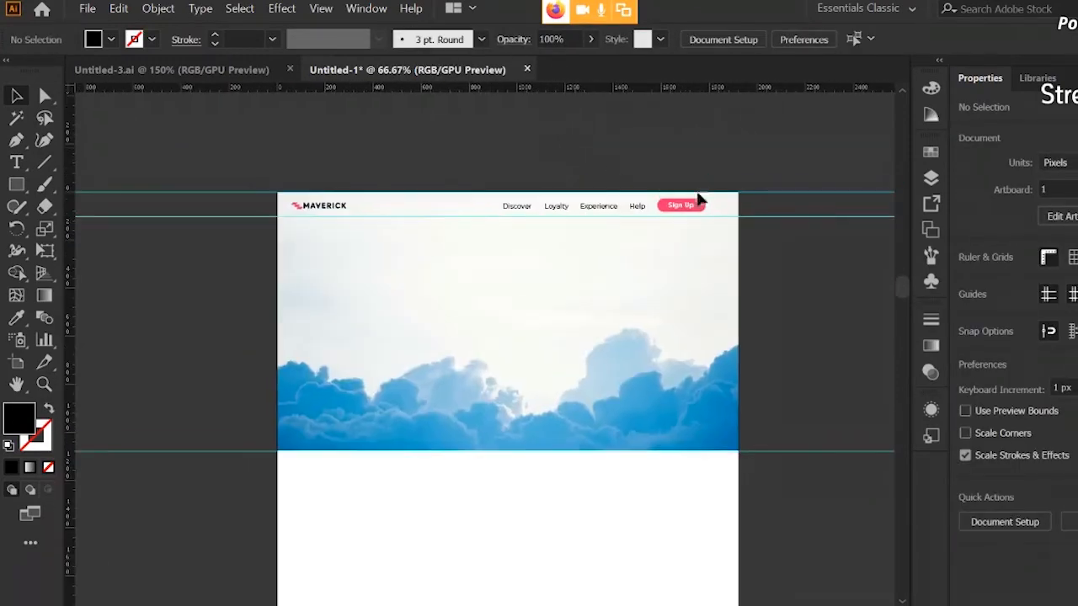
pyautogui.click(341, 210)
pyautogui.click(264, 230)
pyautogui.moveTo(345, 210); pyautogui.dragTo(346, 212)
pyautogui.keyDown('shift'); pyautogui.click(369, 204); pyautogui.keyUp('shift')
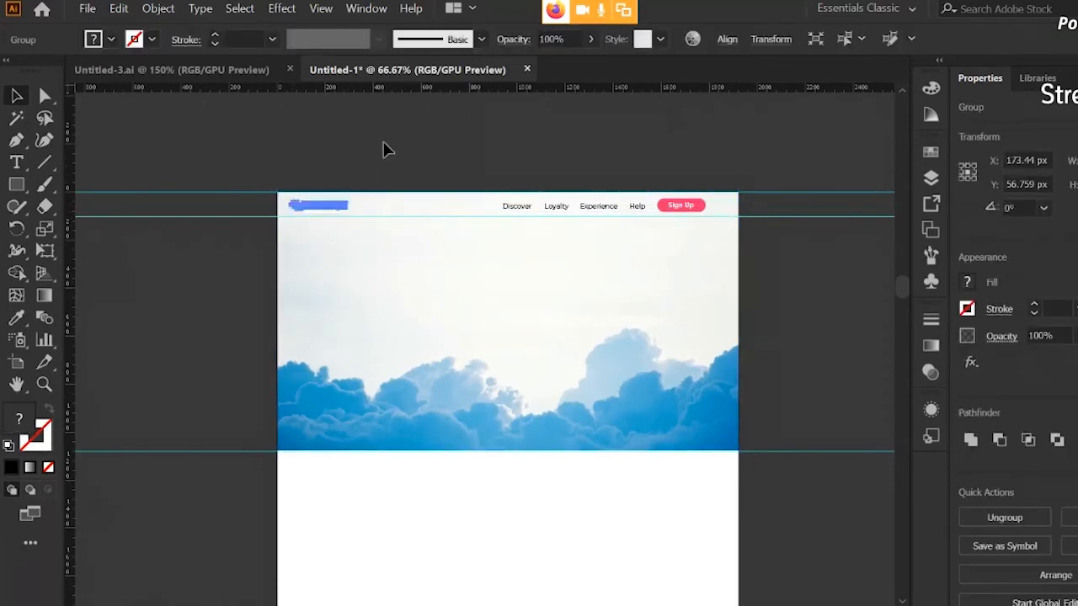
pyautogui.click(383, 142)
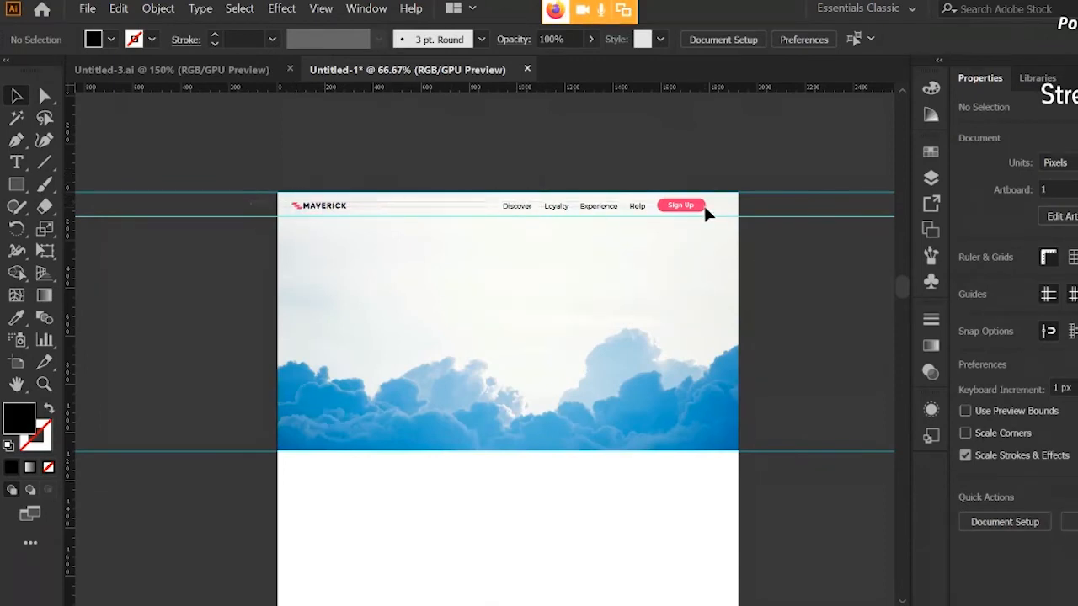
pyautogui.moveTo(705, 207)
pyautogui.mouseDown()
pyautogui.moveTo(726, 232)
pyautogui.moveTo(687, 203)
pyautogui.mouseUp()
pyautogui.keyDown('shift'); pyautogui.click(725, 233); pyautogui.keyUp('shift')
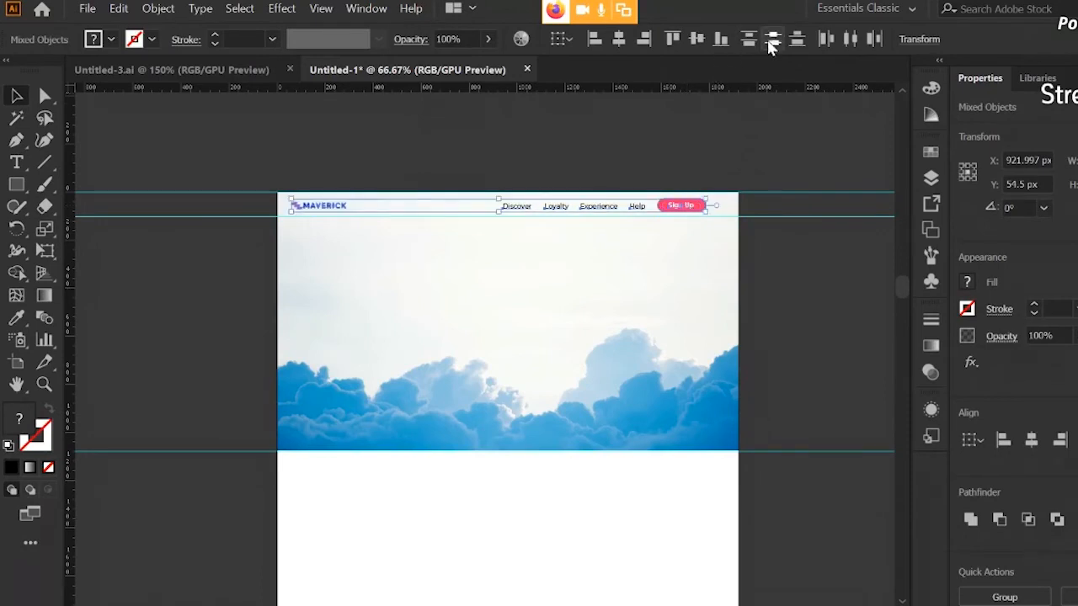
pyautogui.click(697, 40)
pyautogui.click(715, 130)
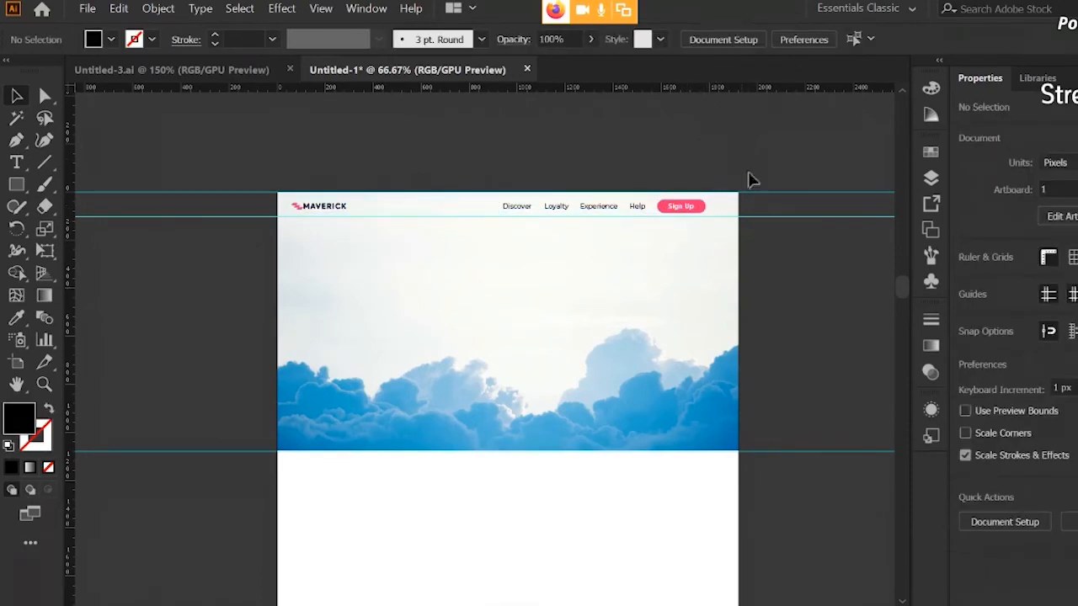
# Unlock the guides and check the header items' vertical centring with the lower header guide, returning it to the header's bottom edge
pyautogui.scroll(1, 778, 227)
pyautogui.hscroll(-2, 753, 271)
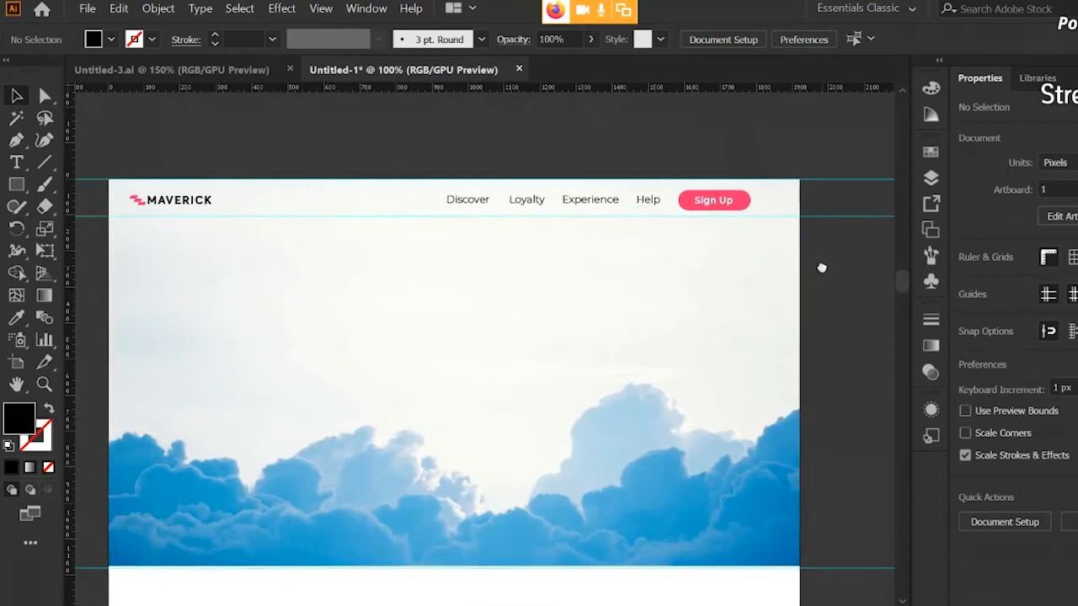
pyautogui.rightClick(836, 225)
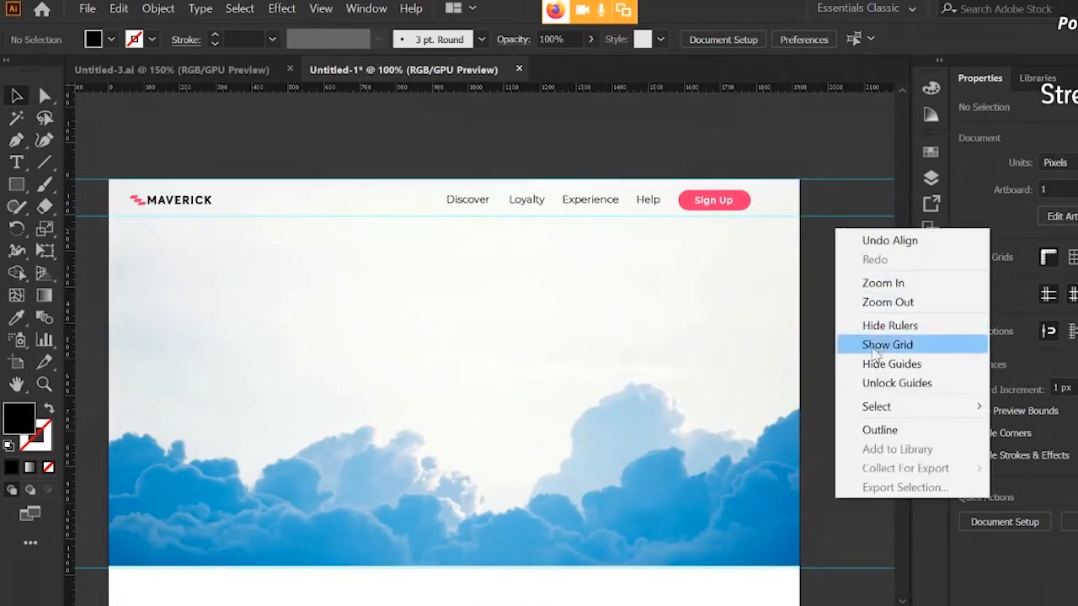
pyautogui.click(875, 383)
pyautogui.moveTo(835, 226); pyautogui.dragTo(838, 206)
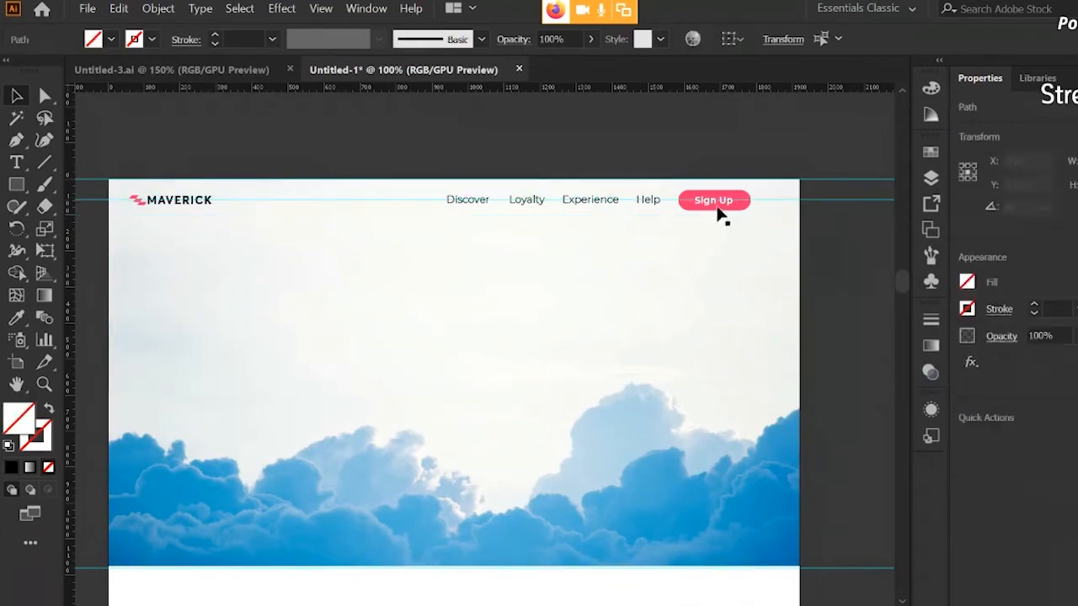
pyautogui.click(715, 204)
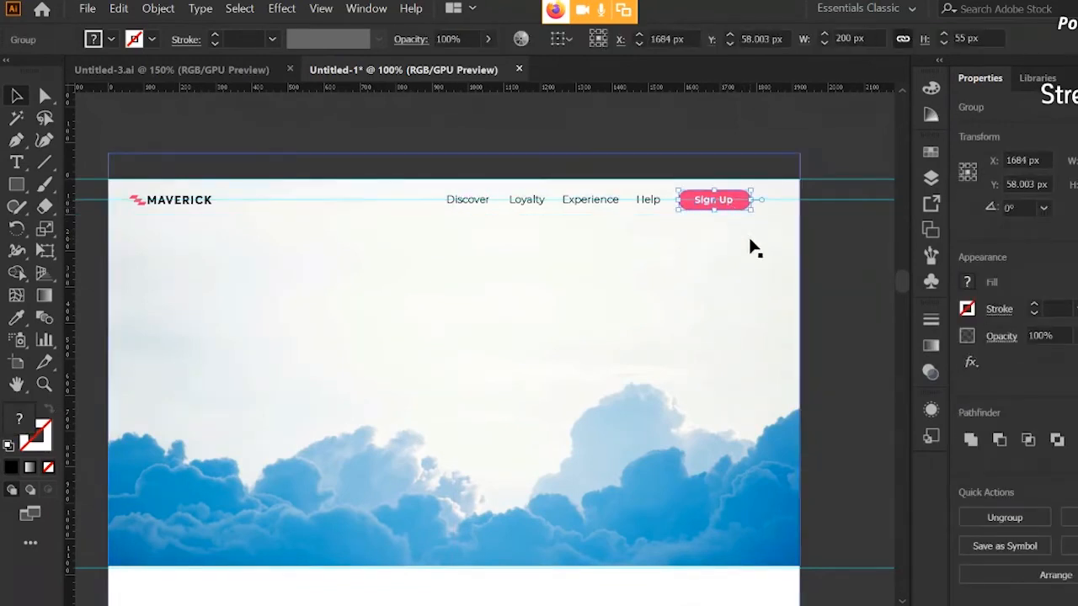
pyautogui.click(830, 229)
pyautogui.moveTo(838, 200)
pyautogui.mouseDown()
pyautogui.moveTo(838, 227)
pyautogui.moveTo(837, 215)
pyautogui.mouseUp()
pyautogui.click(825, 256)
pyautogui.moveTo(821, 265); pyautogui.dragTo(836, 261)
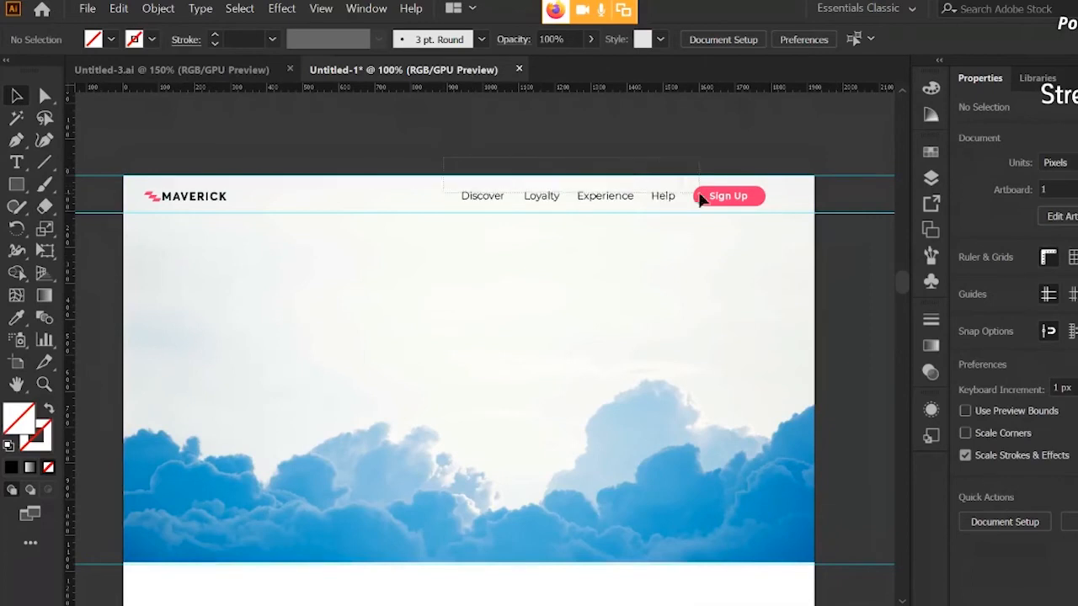
# Move the navigation labels and Sign Up button toward the artboard's right edge, matching the logo's left margin
pyautogui.keyDown('shift'); pyautogui.click(794, 201); pyautogui.keyUp('shift')
pyautogui.moveTo(758, 198); pyautogui.dragTo(783, 196)
pyautogui.click(847, 279)
pyautogui.moveTo(847, 316); pyautogui.dragTo(854, 307)
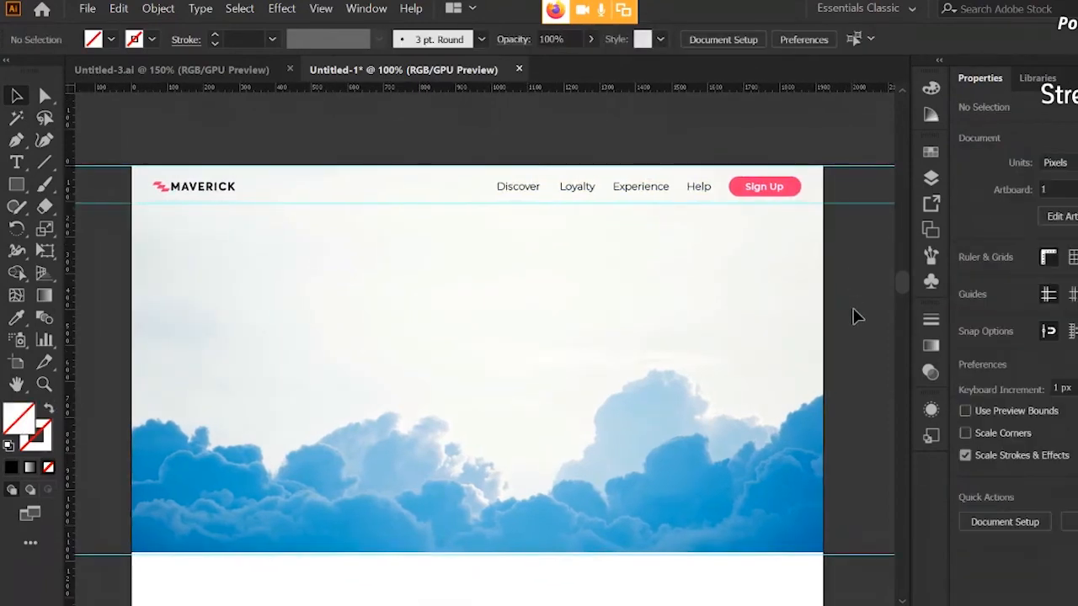
# Switch to the Airbnb homepage in the browser and examine its header and hero search bar as a reference
pyautogui.hotkey('ctrl', '-')
pyautogui.moveTo(753, 277); pyautogui.dragTo(752, 260)
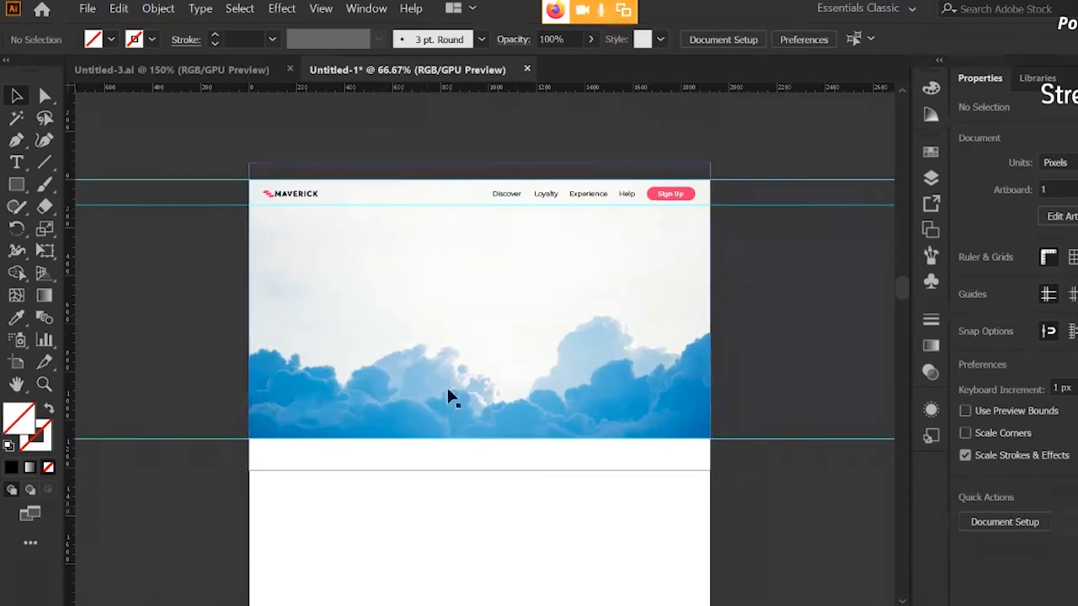
pyautogui.hotkey('alt', 'Tab')
pyautogui.scroll(7, 423, 174)
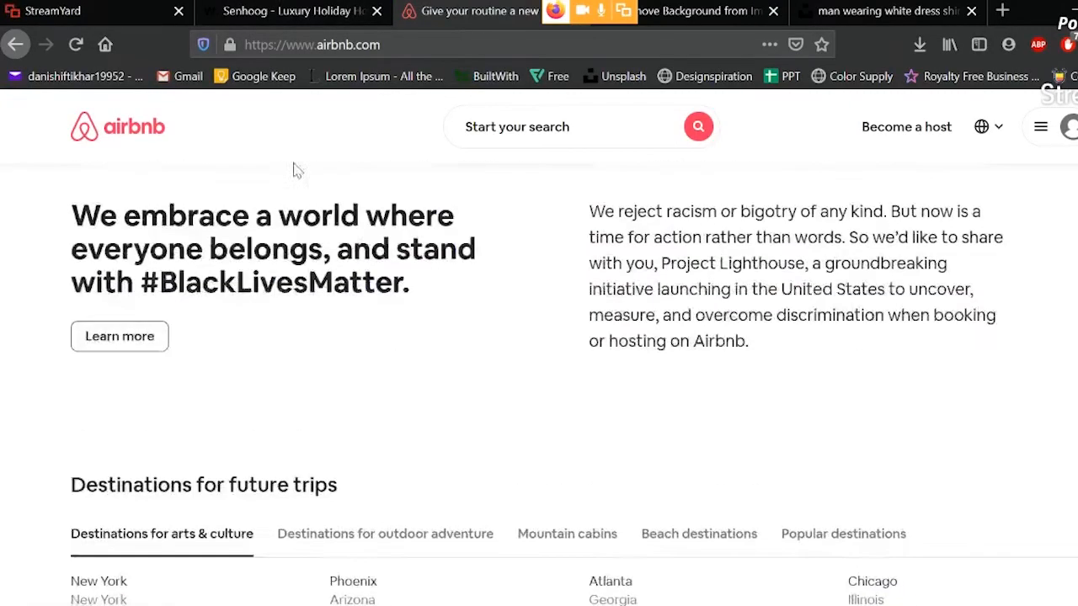
pyautogui.click(154, 138)
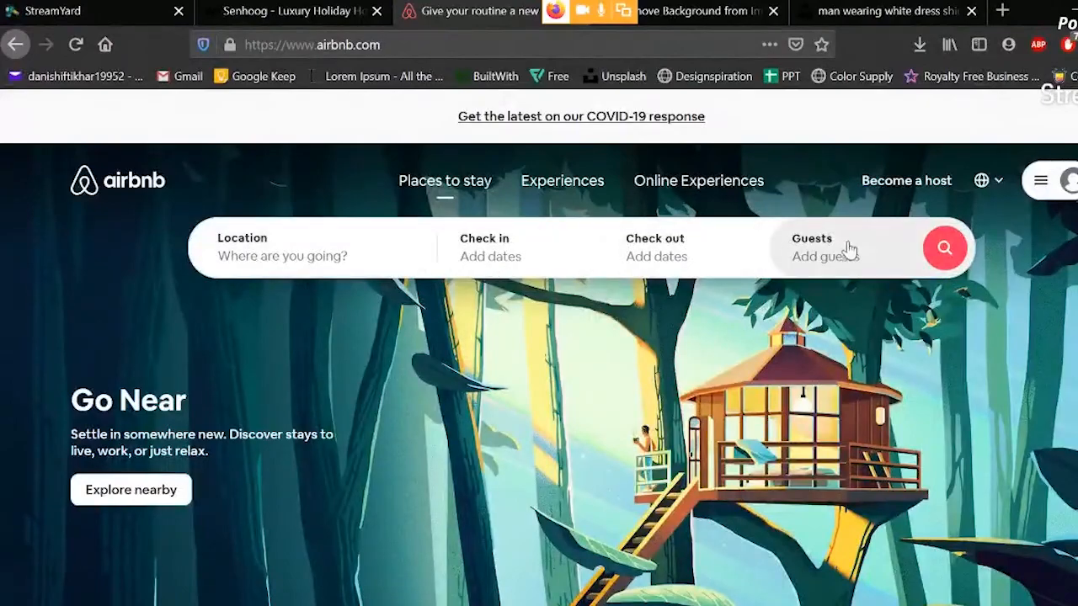
pyautogui.hotkey('alt', 'Tab')
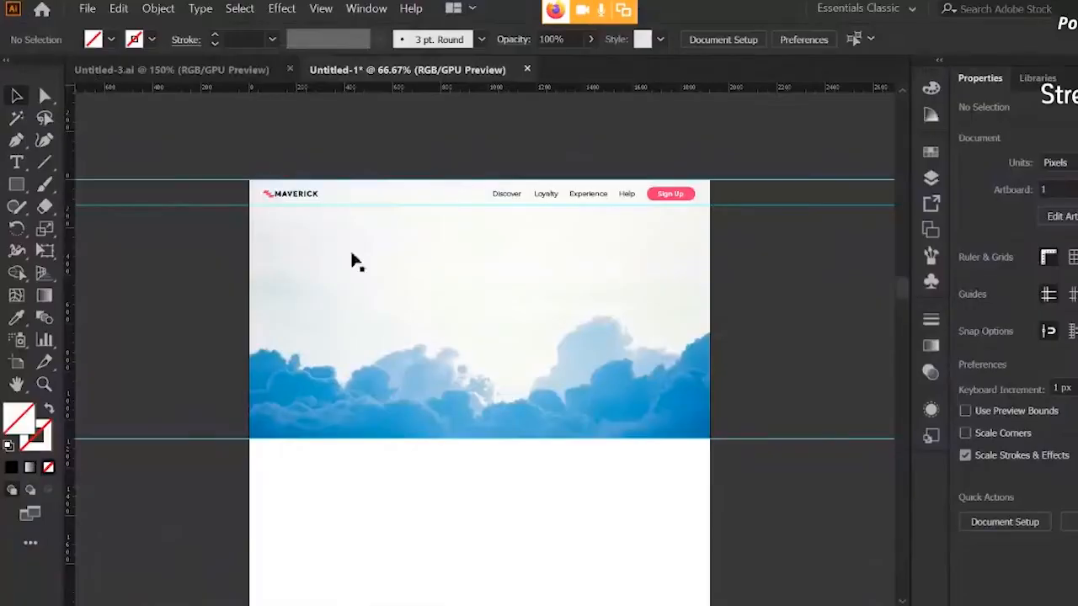
# Go to the Untitled-3.ai document and select the white background panel of the flight search bar above the artboard
pyautogui.click(235, 70)
pyautogui.scroll(-2, 359, 298)
pyautogui.moveTo(344, 222); pyautogui.dragTo(416, 352)
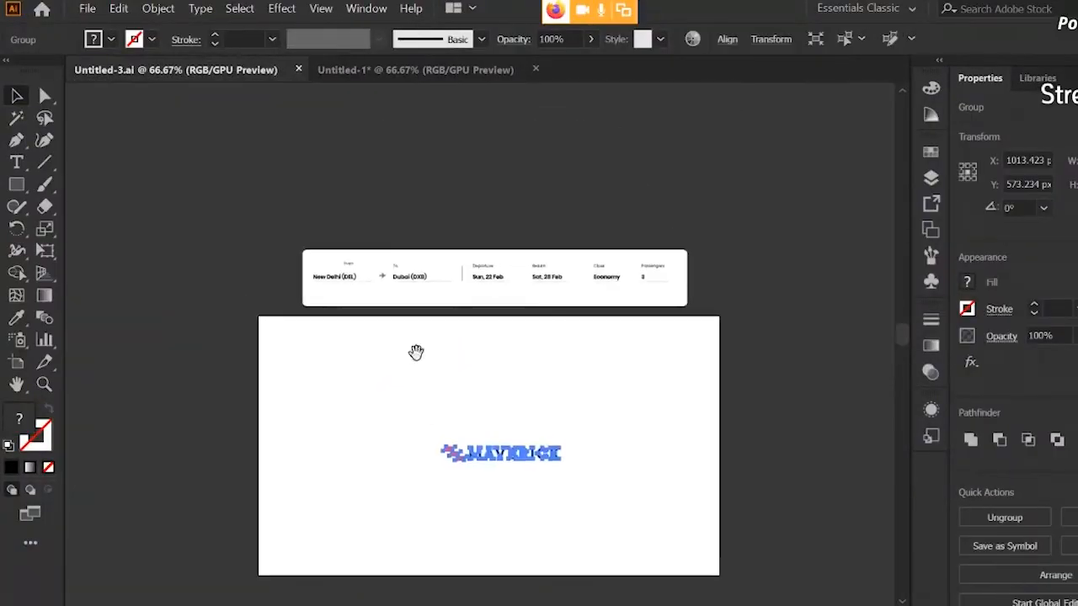
pyautogui.click(499, 279)
pyautogui.scroll(2, 499, 280)
pyautogui.click(462, 367)
pyautogui.click(496, 326)
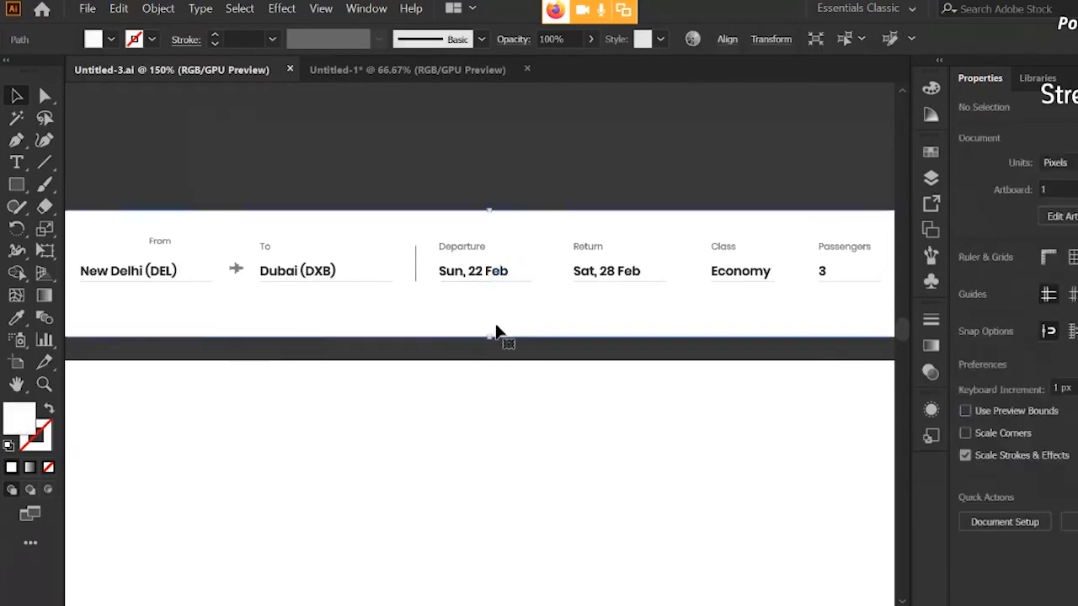
# Try to move the flight search bar's white background panel up and to the right
pyautogui.scroll(-1, 496, 332)
pyautogui.moveTo(314, 260); pyautogui.dragTo(404, 190)
pyautogui.hotkey('ctrl', 'z')
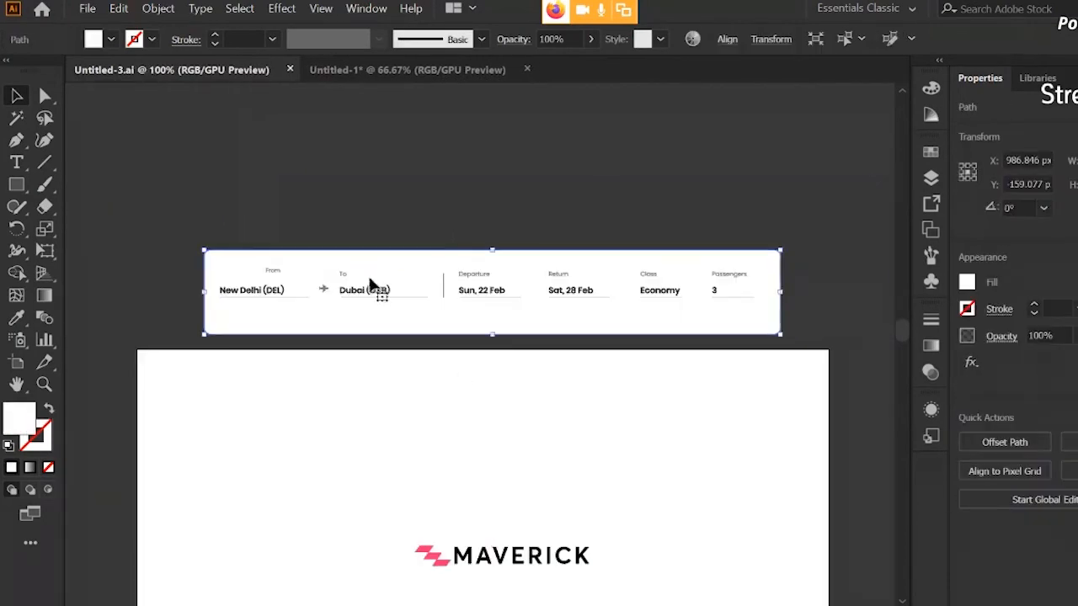
# Copy the flight search bar from Untitled-3.ai into the Untitled-1 homepage and place it over the lower clouds of the hero image
pyautogui.click(269, 290)
pyautogui.click(344, 291)
pyautogui.click(381, 290)
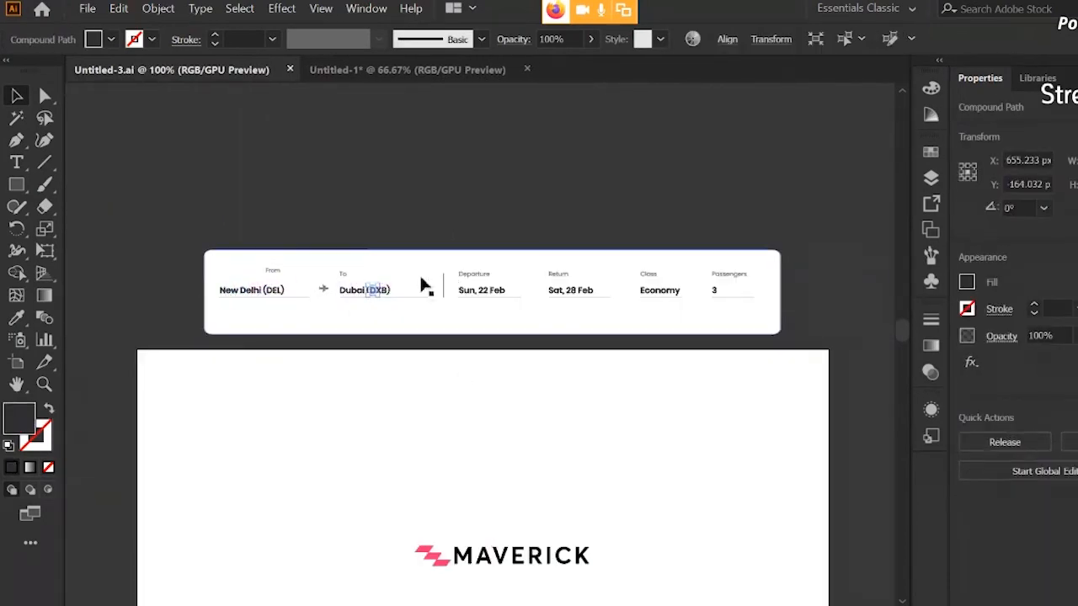
pyautogui.click(340, 270)
pyautogui.click(341, 274)
pyautogui.click(421, 221)
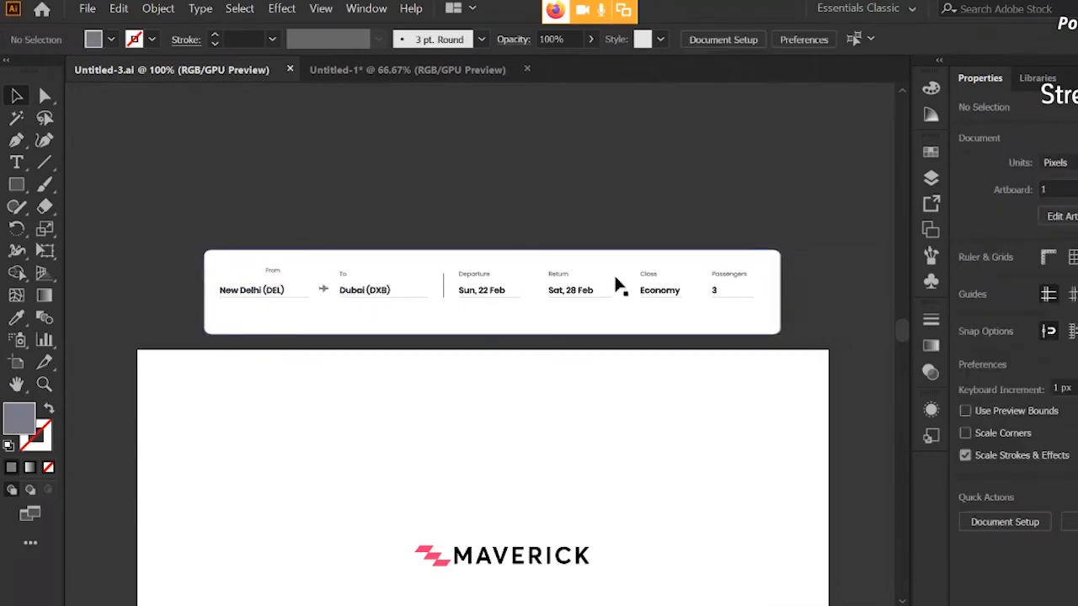
pyautogui.click(768, 322)
pyautogui.click(432, 70)
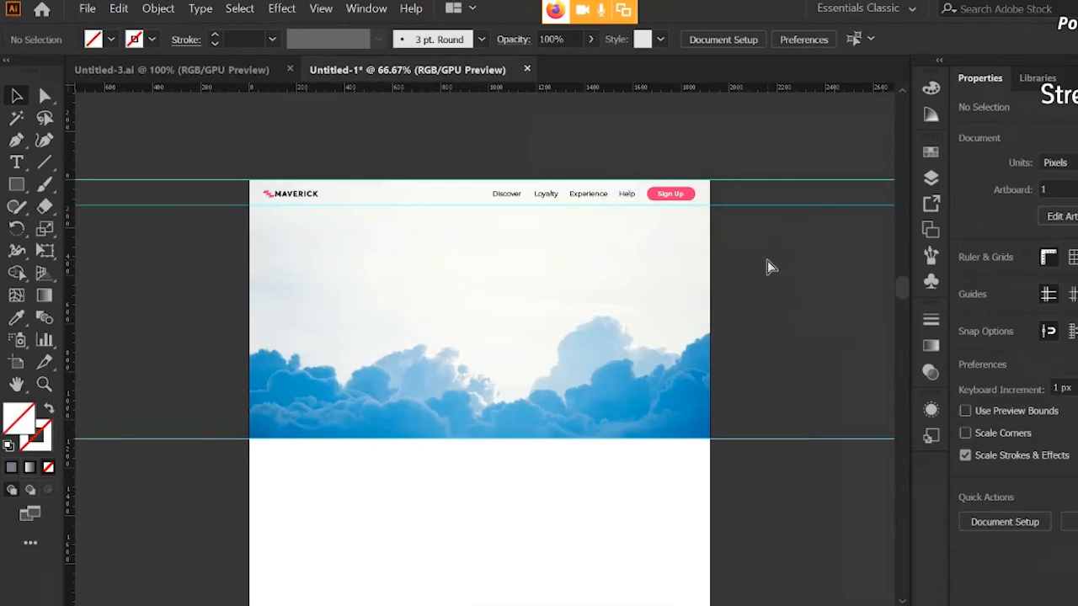
pyautogui.hotkey('ctrl', 'v')
pyautogui.moveTo(631, 357); pyautogui.dragTo(627, 385)
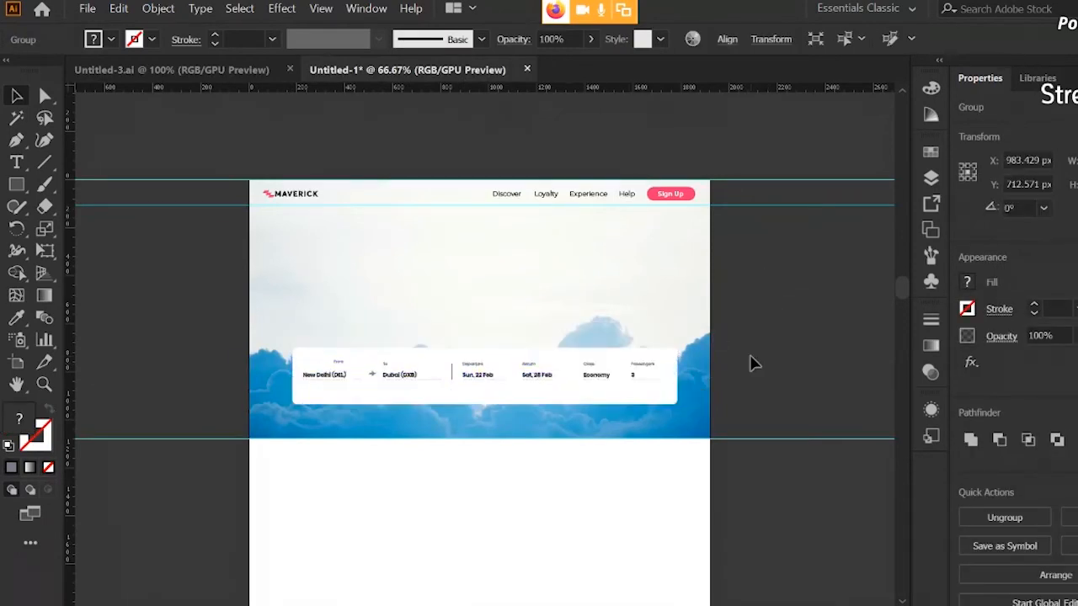
# Try to ungroup the pasted flight search bar, and undo the ungrouping
pyautogui.click(751, 359)
pyautogui.scroll(1, 751, 359)
pyautogui.moveTo(353, 399); pyautogui.dragTo(492, 385)
pyautogui.click(524, 391)
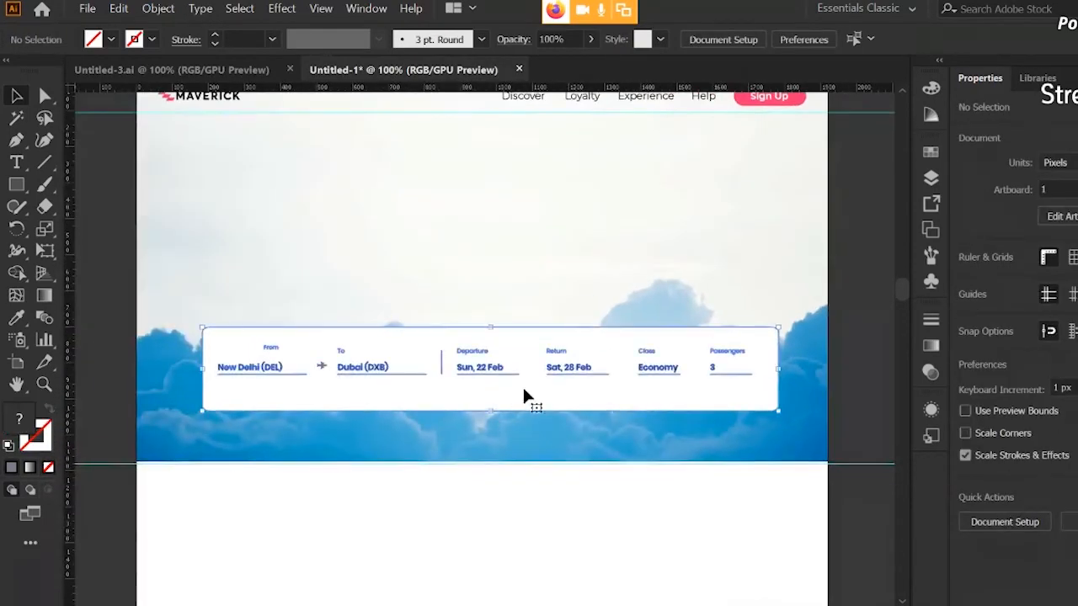
pyautogui.hotkey('ctrl', 'shift', 'g')
pyautogui.click(541, 443)
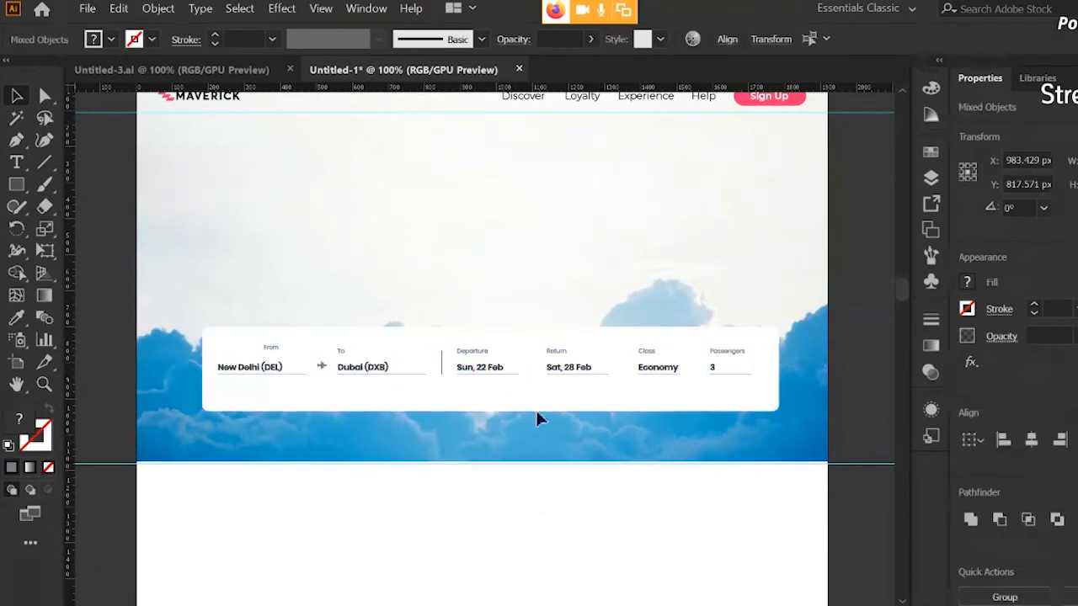
pyautogui.click(505, 375)
pyautogui.click(520, 504)
pyautogui.hotkey('ctrl', 'z')
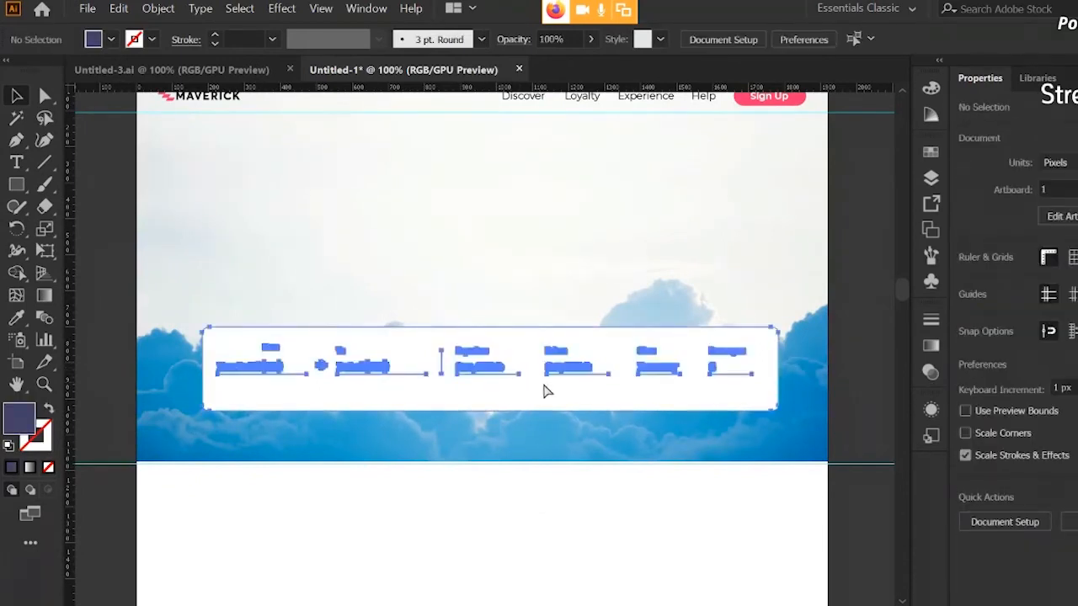
# Examine the flight search bar's fields up close on the hero image, from the destination to the passengers
pyautogui.click(456, 505)
pyautogui.click(476, 380)
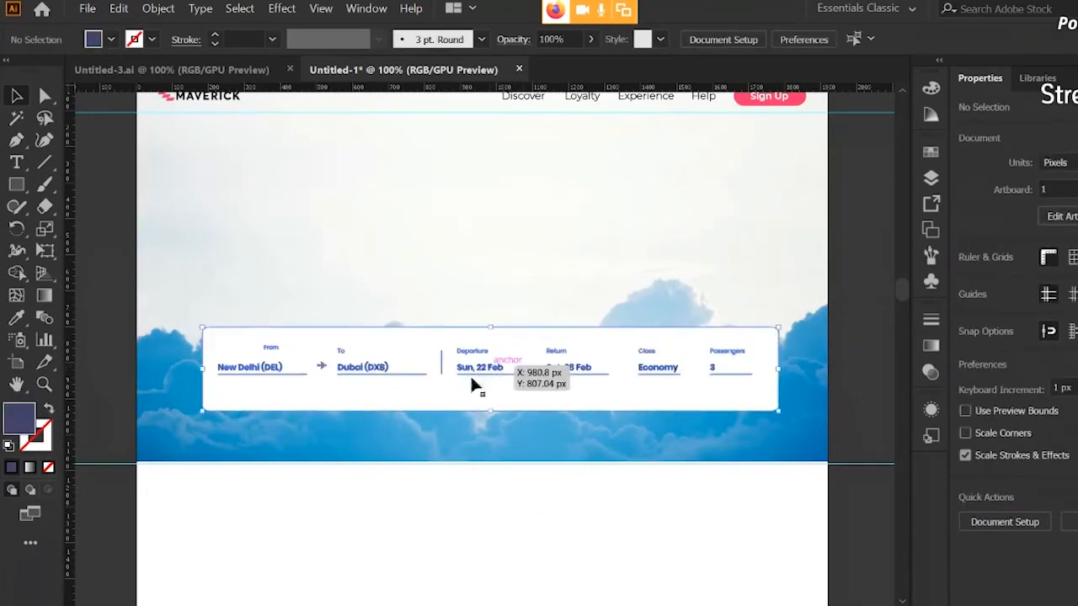
pyautogui.click(415, 503)
pyautogui.scroll(1, 446, 414)
pyautogui.moveTo(681, 361); pyautogui.dragTo(524, 381)
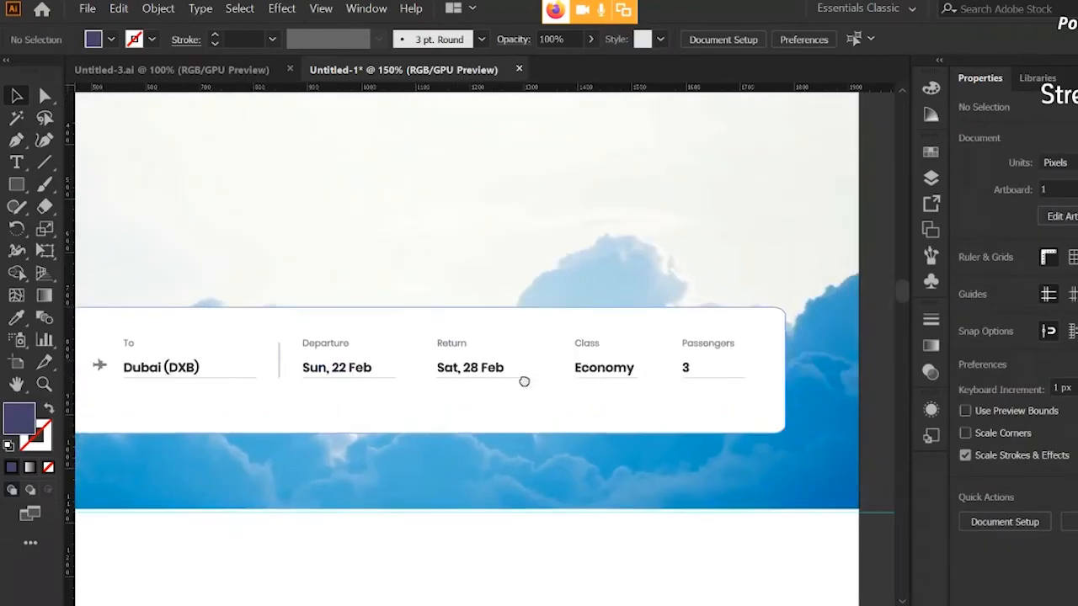
pyautogui.click(712, 351)
pyautogui.moveTo(368, 378); pyautogui.dragTo(463, 368)
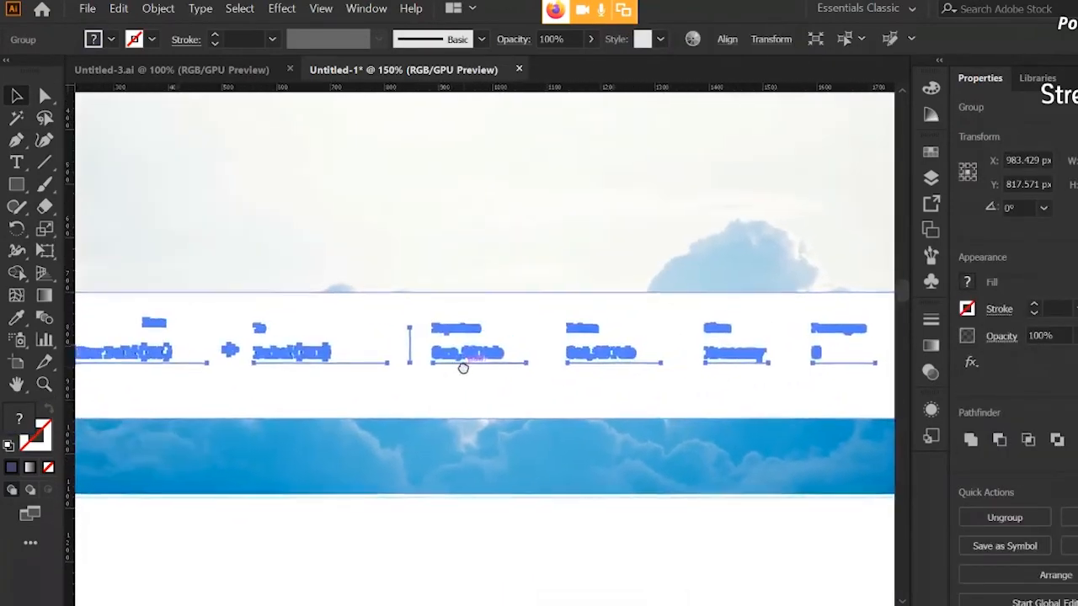
pyautogui.click(436, 537)
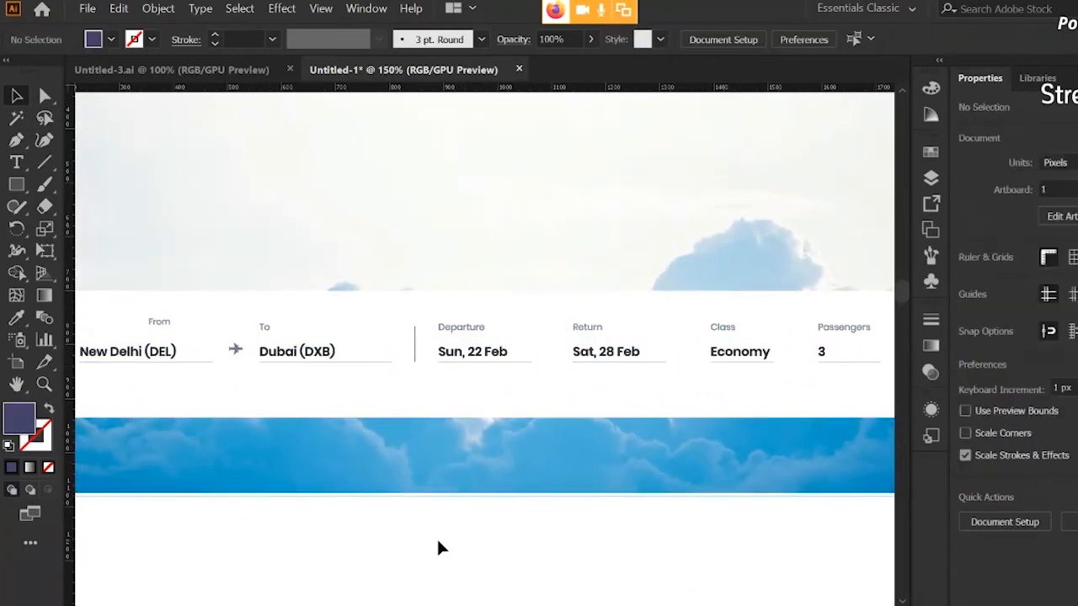
# Ungroup the flight search bar so its panel and fields are separate objects
pyautogui.click(389, 406)
pyautogui.moveTo(354, 548); pyautogui.dragTo(472, 554)
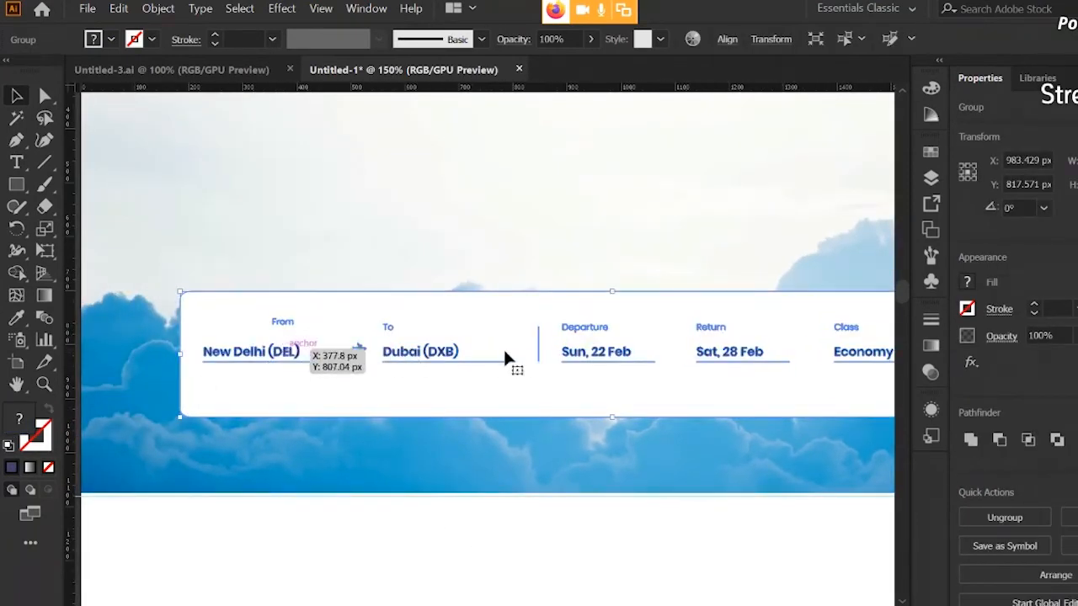
pyautogui.hotkey('ctrl', 'shift', 'g')
pyautogui.click(457, 500)
pyautogui.scroll(-1, 471, 498)
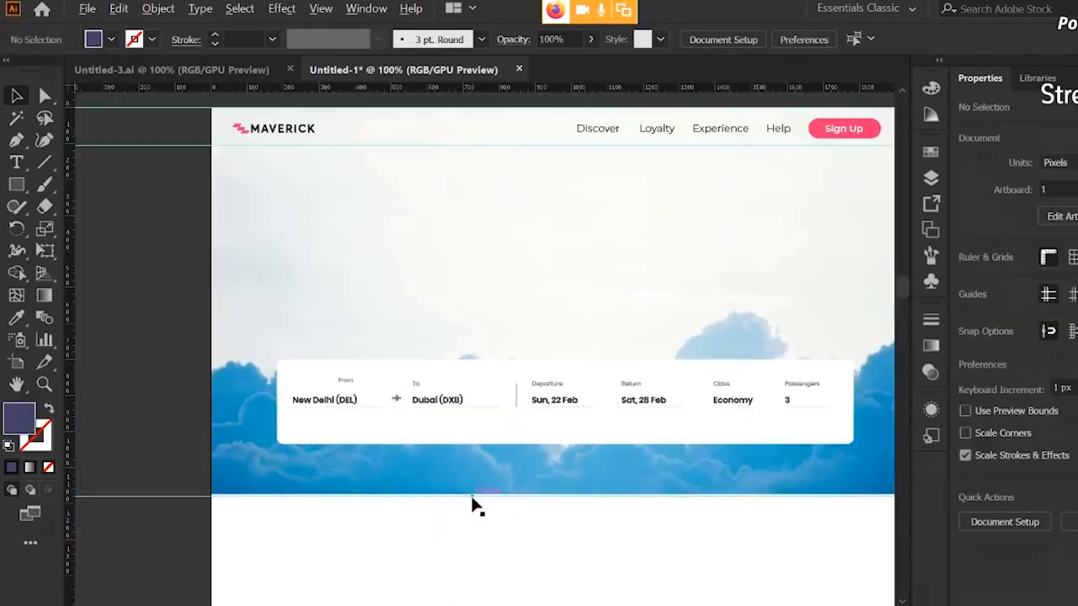
# Extend the hero image's bottom edge down to the horizontal guide
pyautogui.moveTo(516, 517); pyautogui.dragTo(416, 486)
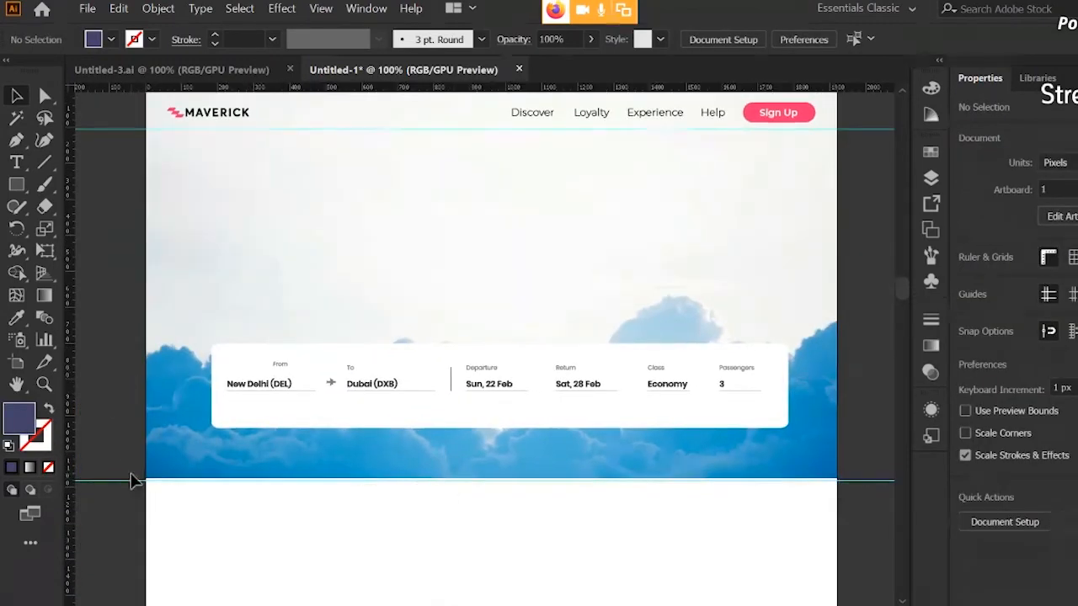
pyautogui.click(483, 480)
pyautogui.moveTo(493, 479); pyautogui.dragTo(493, 481)
pyautogui.click(457, 500)
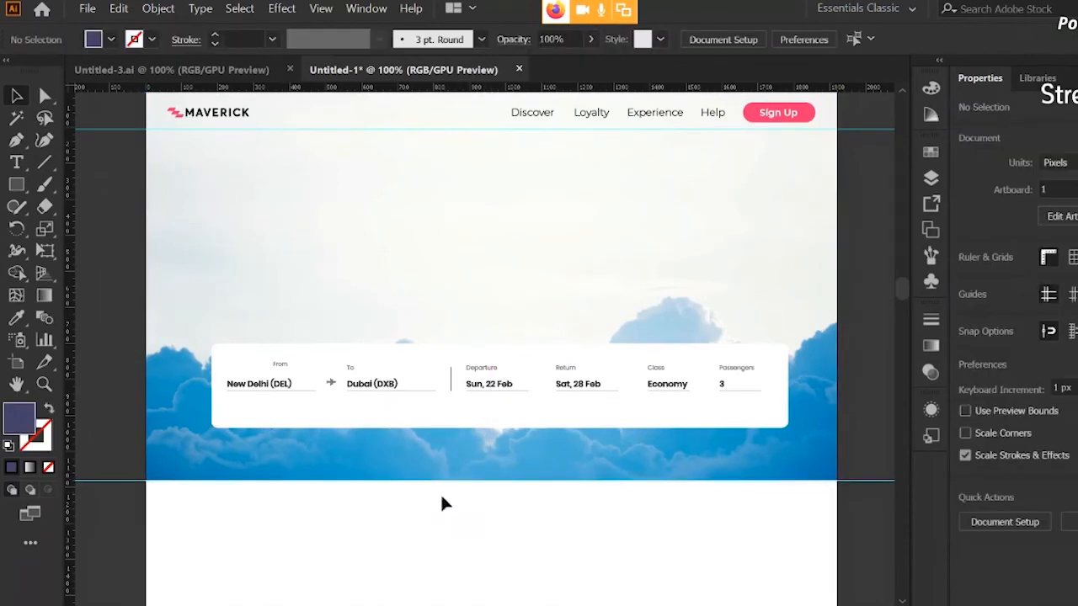
pyautogui.click(587, 381)
pyautogui.click(719, 383)
pyautogui.click(842, 336)
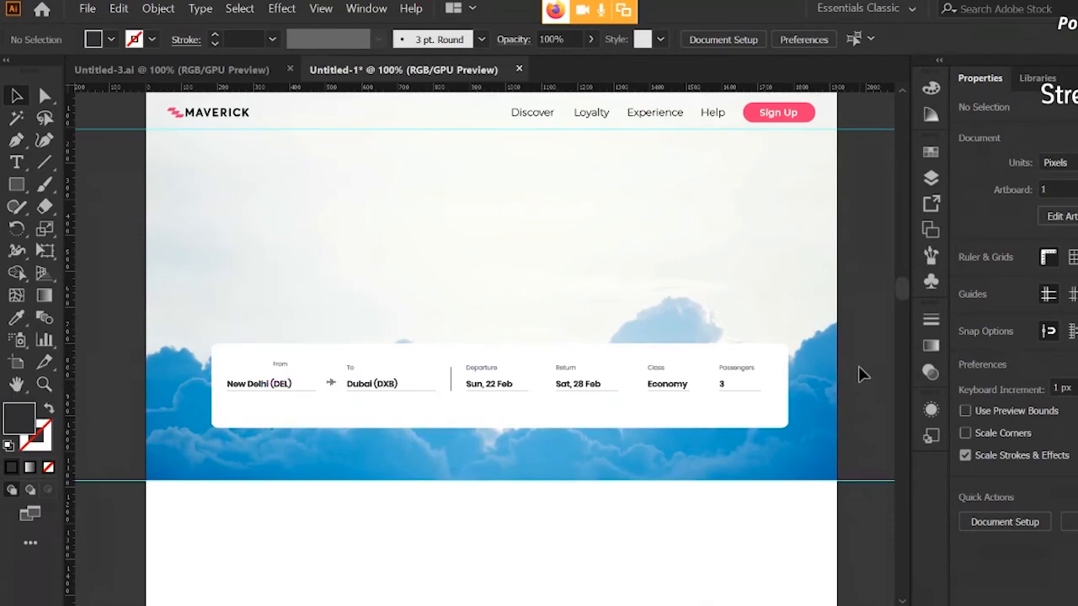
# Duplicate the Sign Up button onto the search bar panel's lower edge and bring the copy to the front
pyautogui.moveTo(810, 115); pyautogui.dragTo(522, 440)
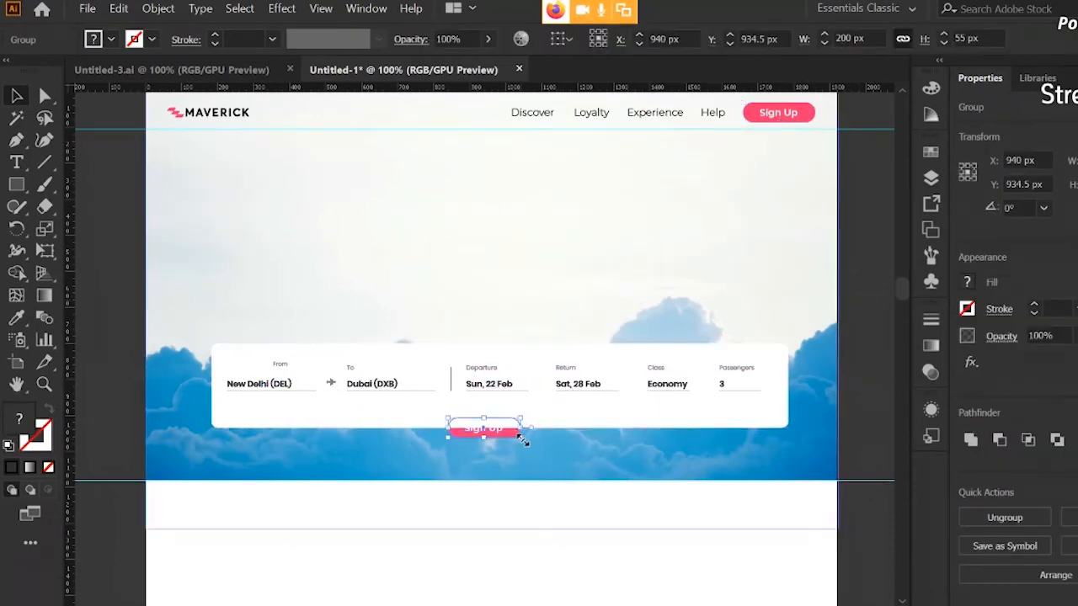
pyautogui.rightClick(522, 439)
pyautogui.moveTo(615, 353)
pyautogui.click(749, 352)
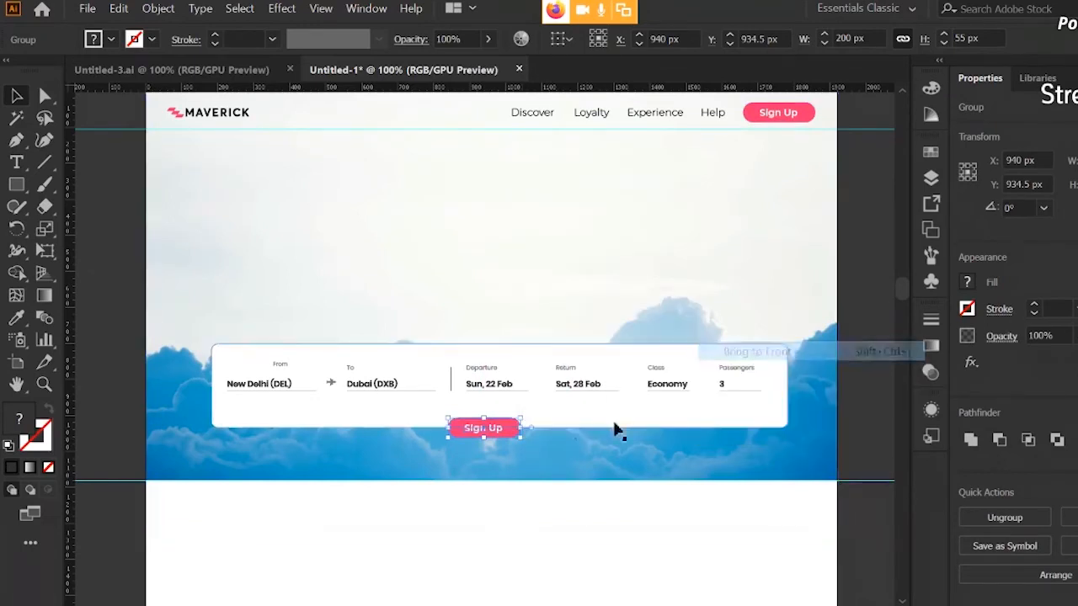
# Enlarge the duplicated button to 255 × 70.125 px and centre it horizontally on the artboard, straddling the panel's lower edge
pyautogui.moveTo(520, 436)
pyautogui.mouseDown()
pyautogui.moveTo(541, 450)
pyautogui.moveTo(526, 429)
pyautogui.mouseUp()
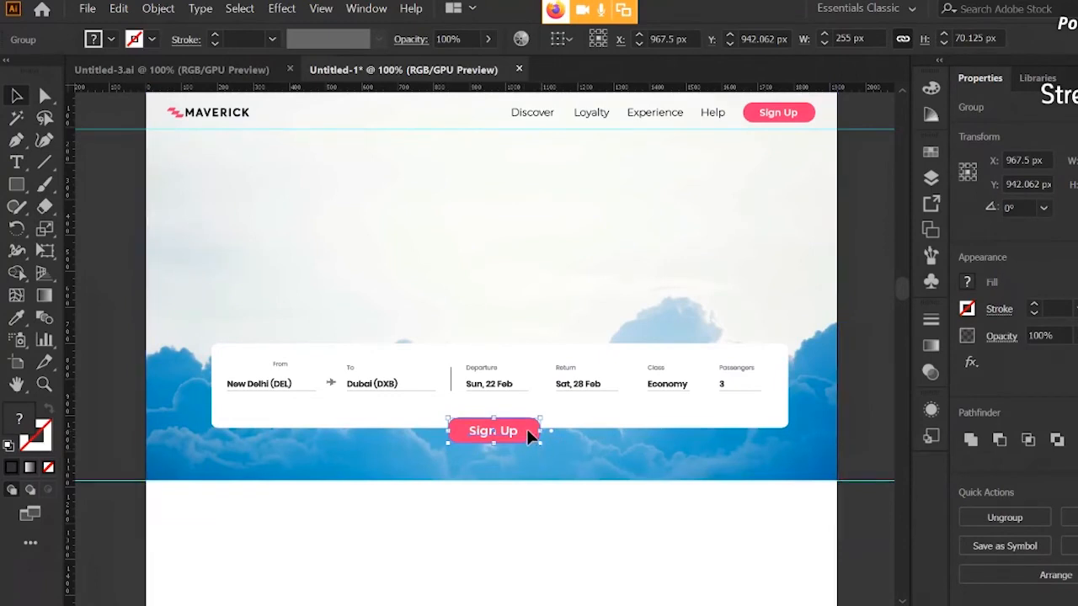
pyautogui.click(568, 40)
pyautogui.click(606, 101)
pyautogui.click(619, 39)
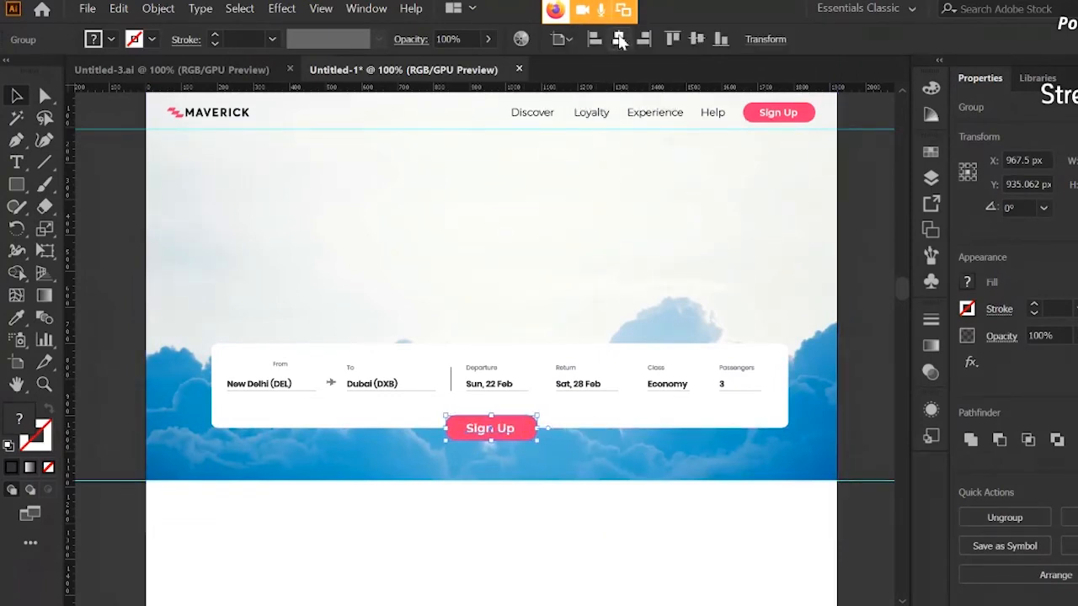
# Ungroup the duplicated button and replace its label with "search"
pyautogui.hotkey('ctrl', 'shift', 'g')
pyautogui.click(622, 411)
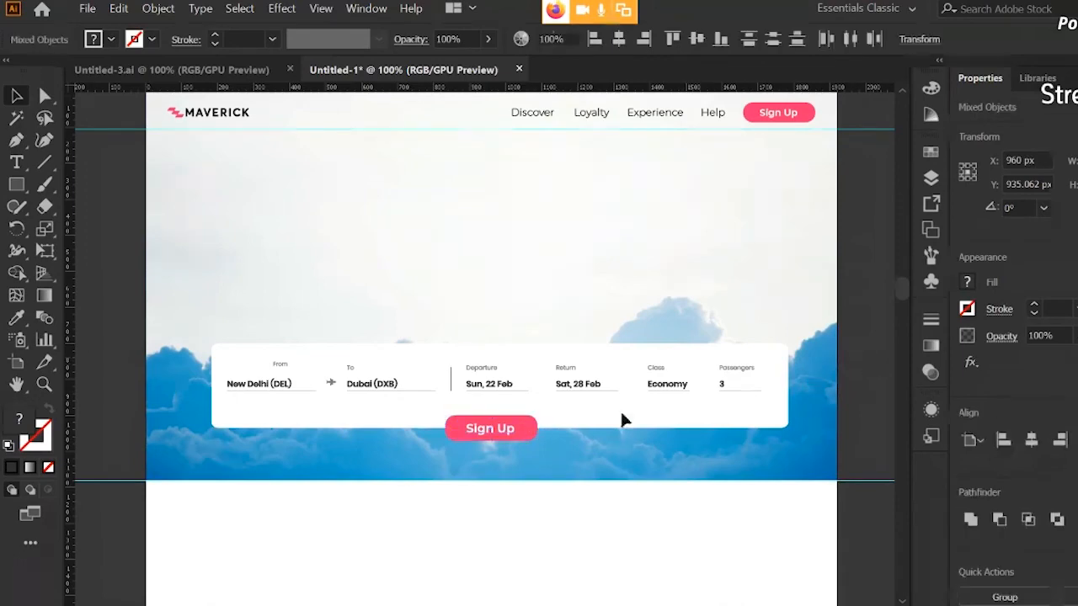
pyautogui.doubleClick(488, 430)
pyautogui.scroll(3, 487, 428)
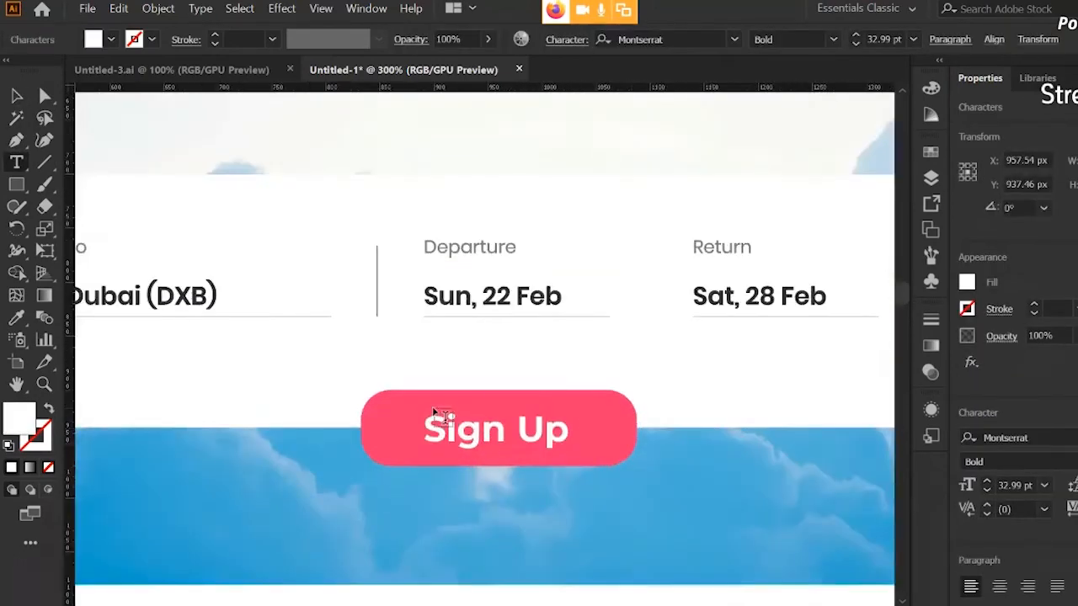
pyautogui.hotkey('ctrl', 'a')
pyautogui.write('se')
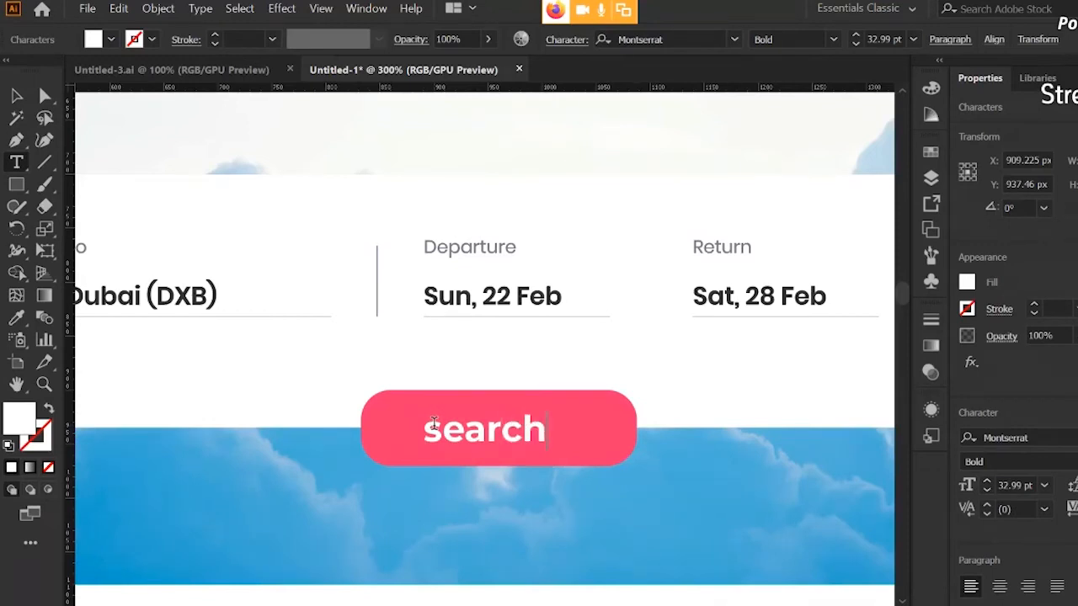
pyautogui.press('Escape')
# Set the button label's paragraph alignment to centred and align the label to the artboard's horizontal centre
pyautogui.click(836, 40)
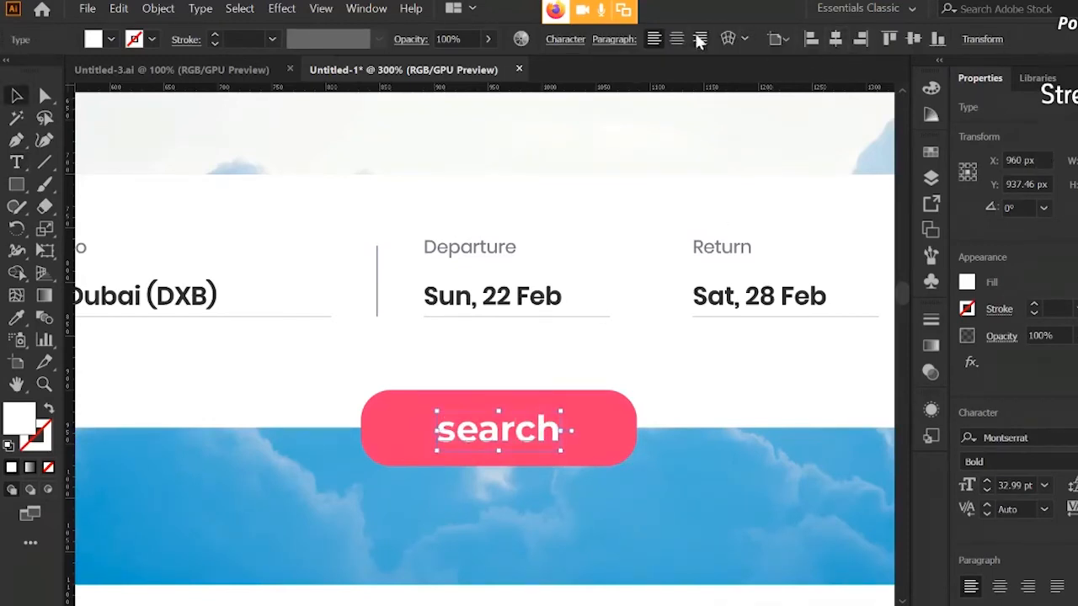
pyautogui.click(677, 39)
pyautogui.click(835, 39)
pyautogui.click(199, 11)
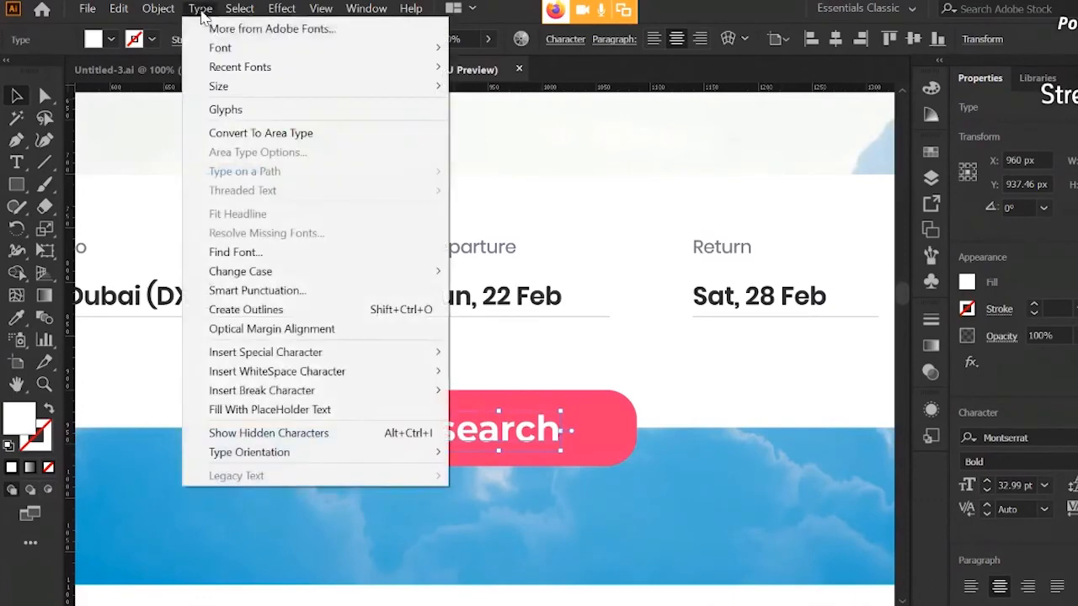
pyautogui.click(338, 286)
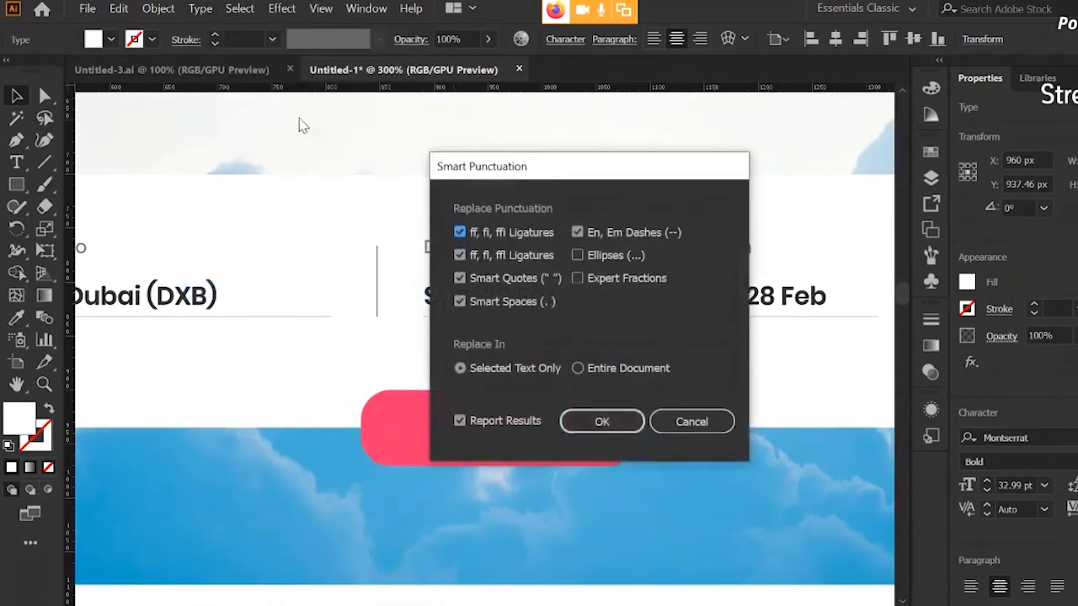
pyautogui.click(663, 430)
# Change the case of the button label so it reads "Search"
pyautogui.click(200, 10)
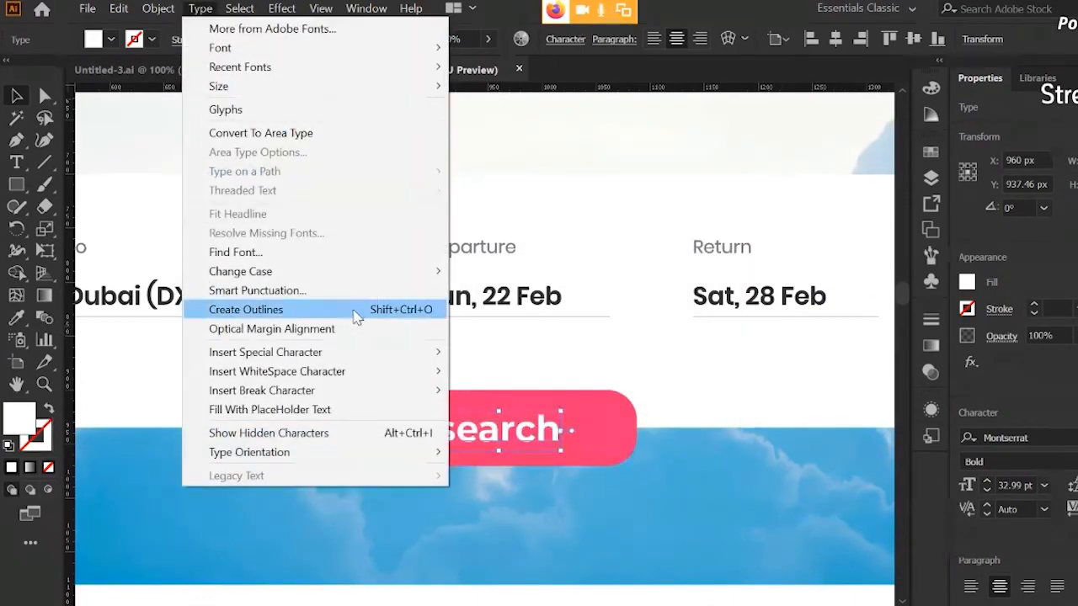
pyautogui.moveTo(396, 272)
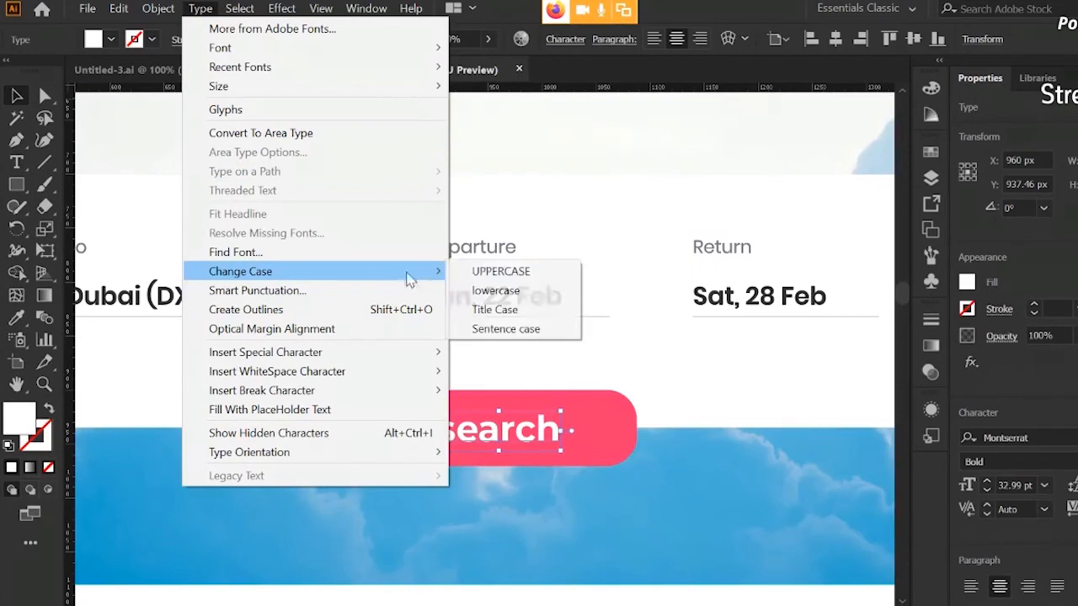
pyautogui.click(487, 318)
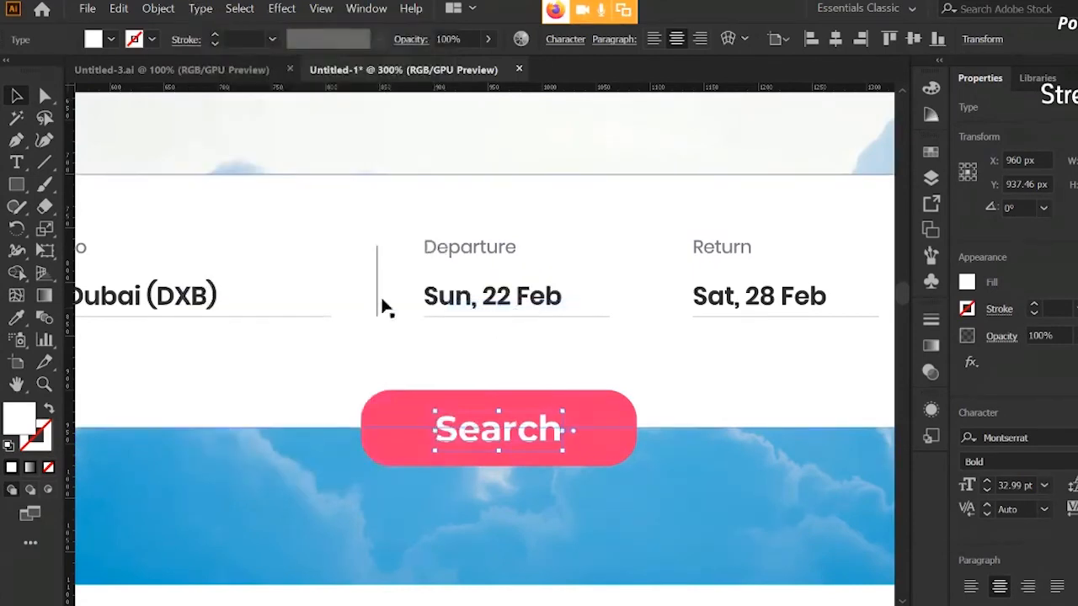
# Round the corners of the Search button's pink rectangle fully into a pill shape
pyautogui.click(393, 404)
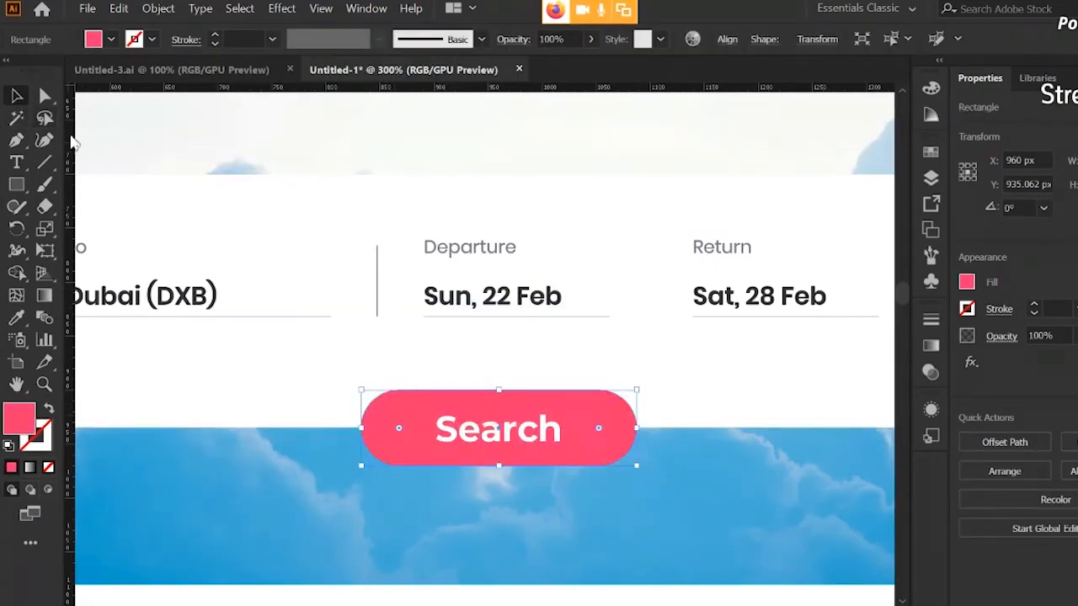
pyautogui.scroll(-5, 329, 288)
pyautogui.click(389, 436)
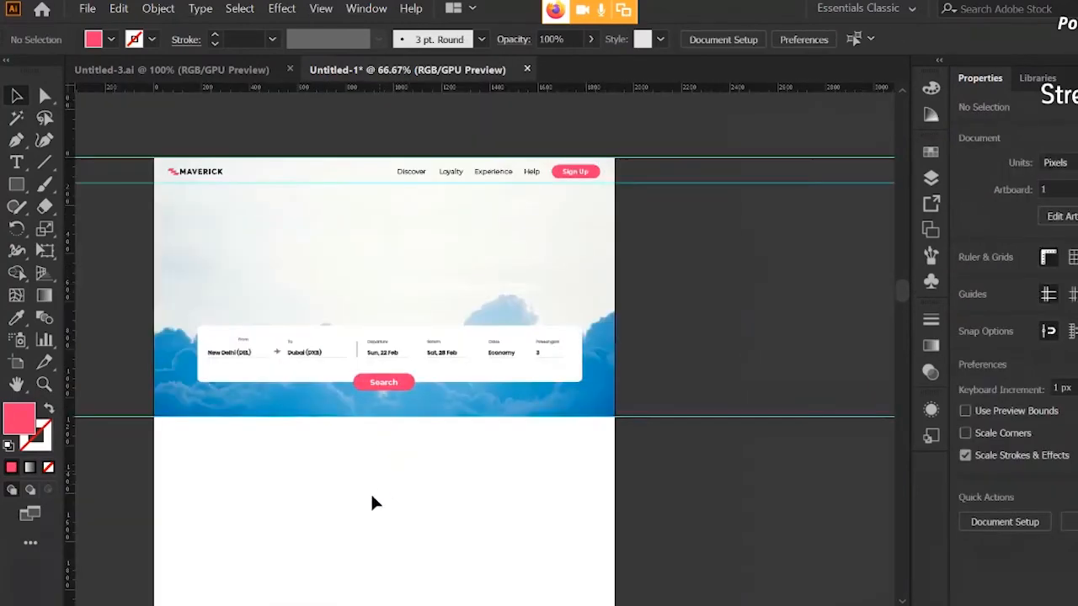
# Add the headline "Where Would You Like To Fly?" over the hero image, broken into two lines after "Would"
pyautogui.moveTo(376, 503); pyautogui.dragTo(389, 502)
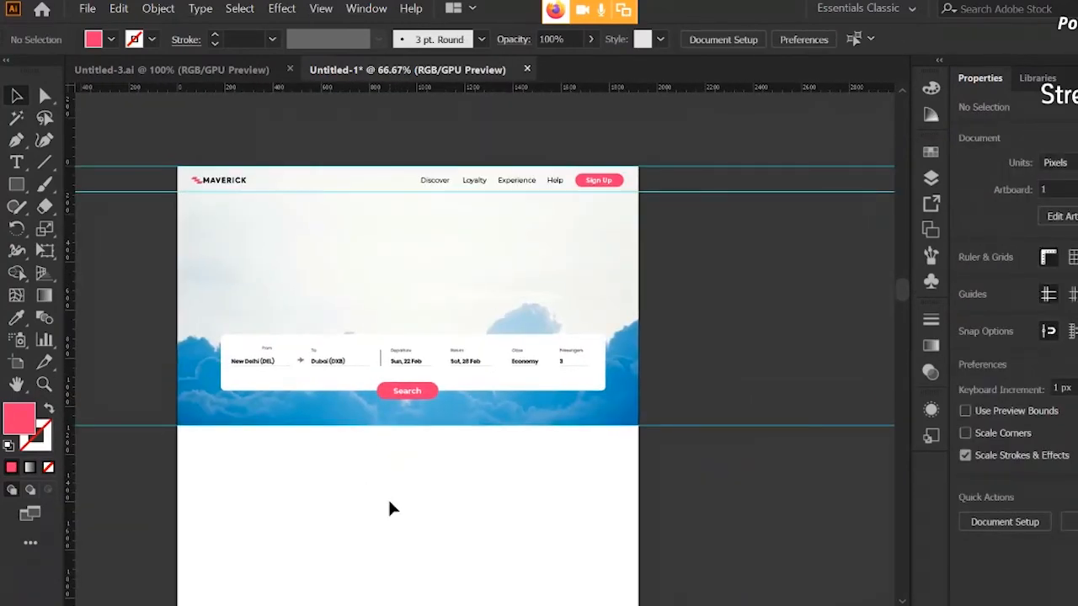
pyautogui.hotkey('ctrl', '1')
pyautogui.press('t')
pyautogui.click(424, 246)
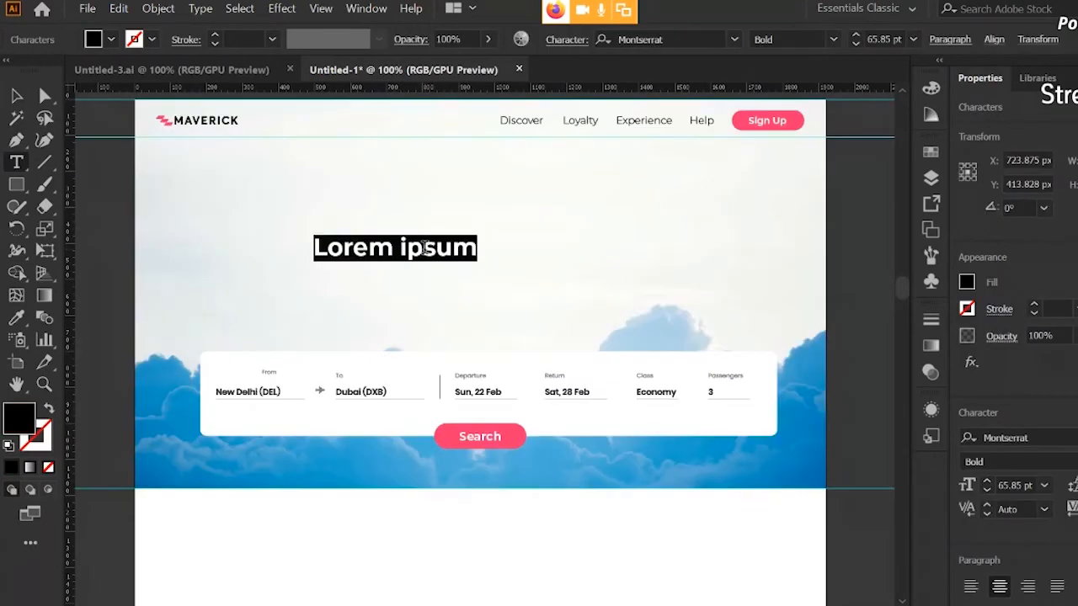
pyautogui.write('Where W')
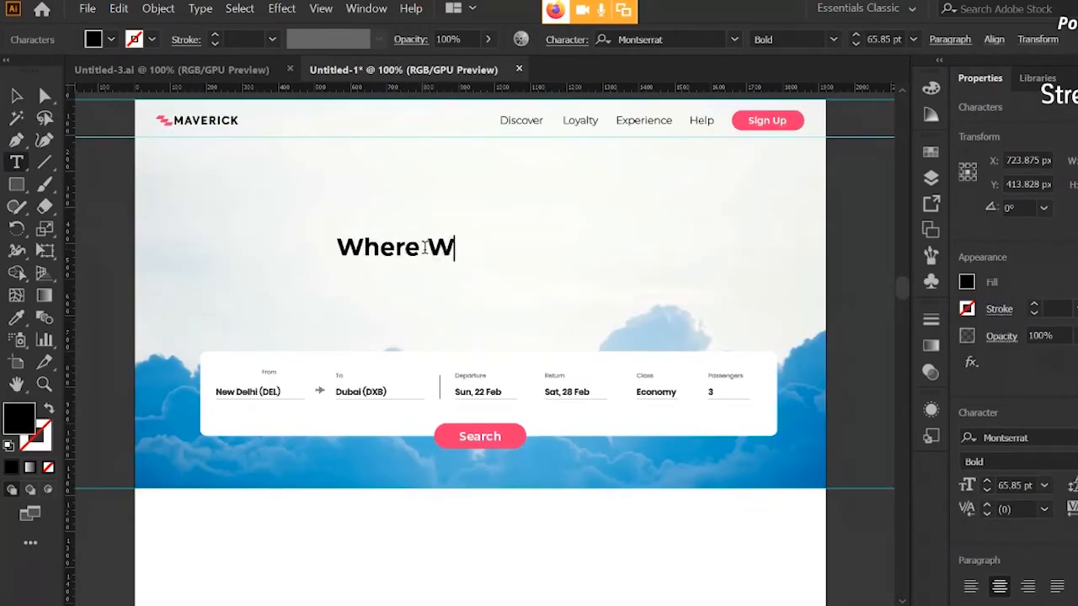
pyautogui.write('ould You L')
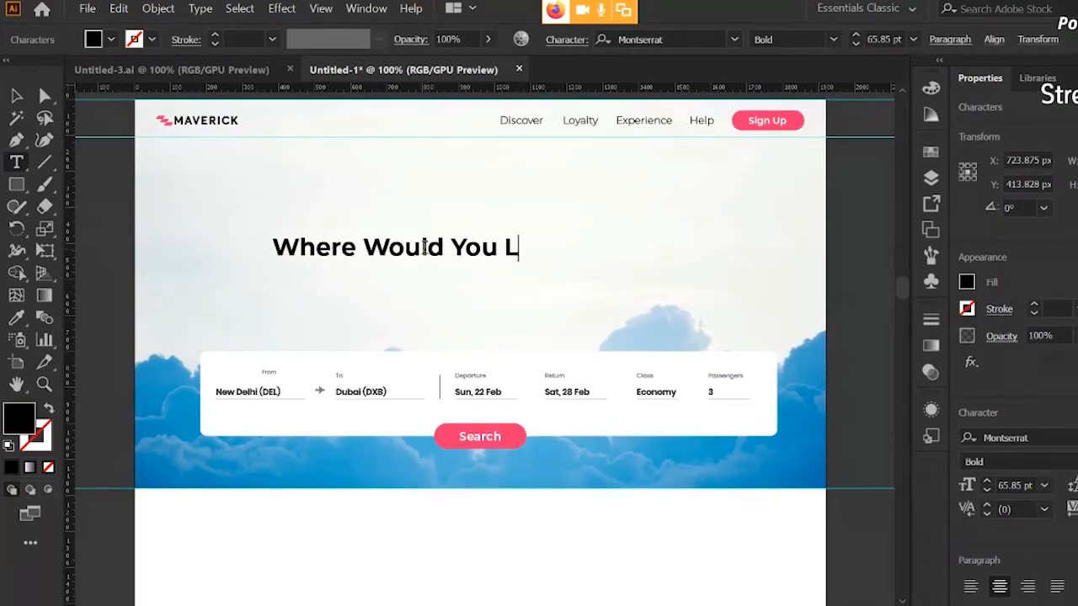
pyautogui.write('ike To Fly?')
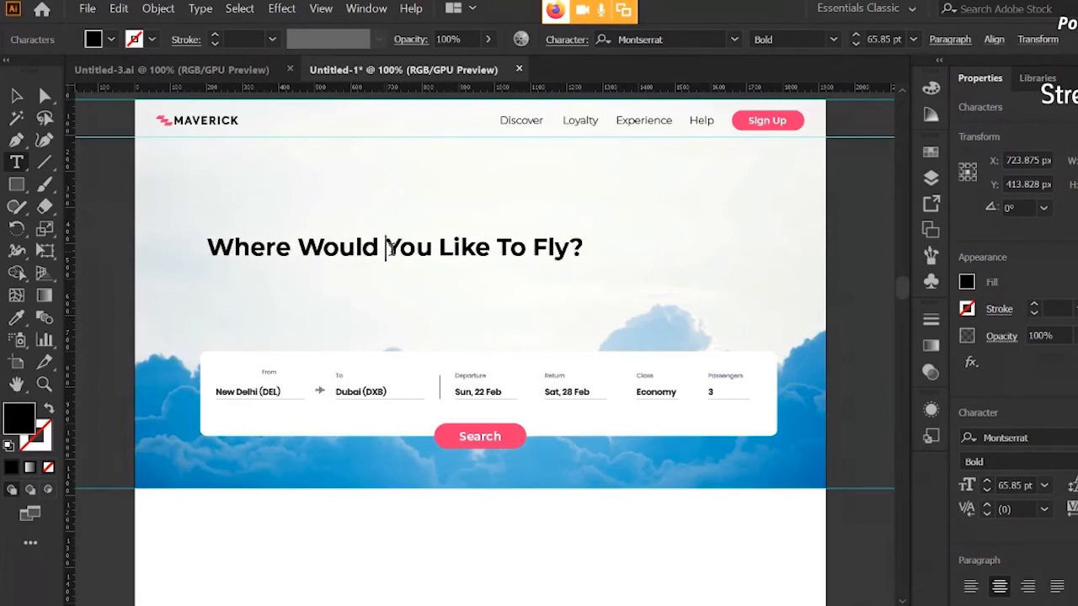
pyautogui.press('Return')
# Centre the headline horizontally on the artboard and scale it up to about 145 pt
pyautogui.click(16, 95)
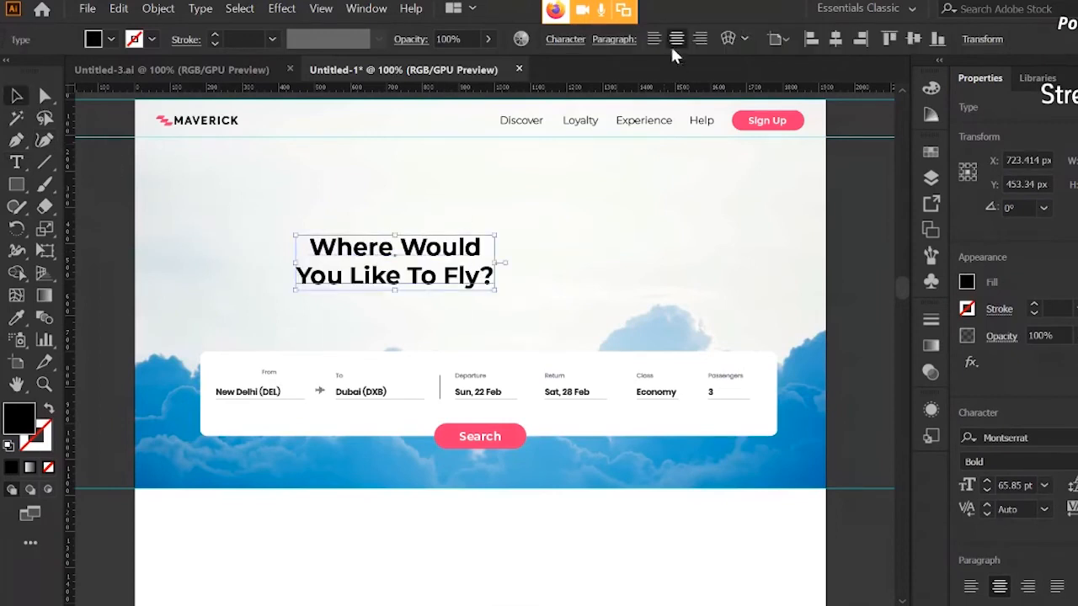
pyautogui.click(834, 38)
pyautogui.moveTo(479, 235); pyautogui.dragTo(493, 164)
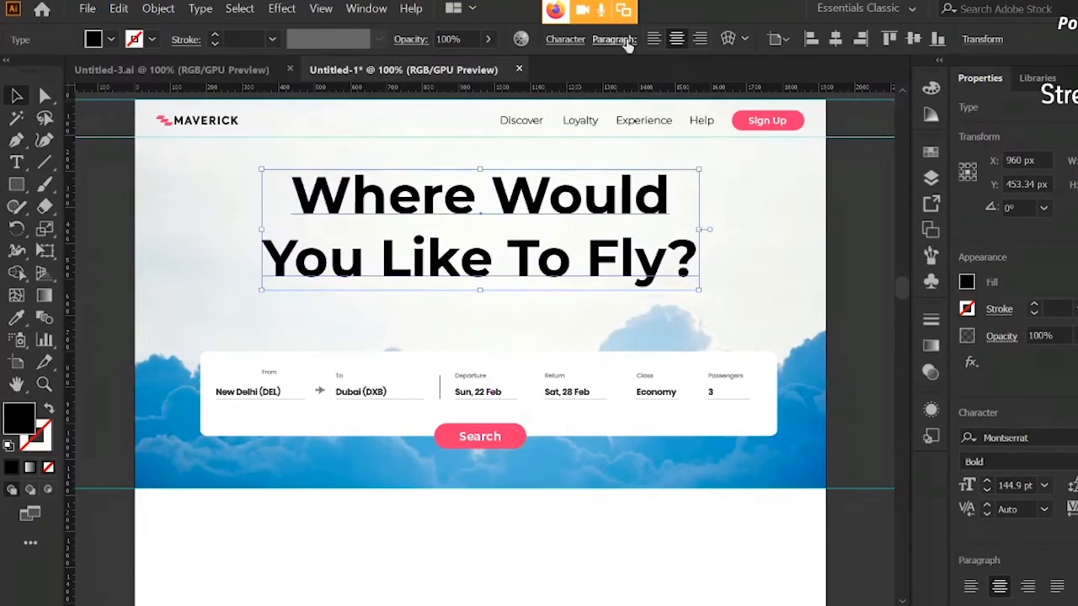
# Set the headline's font style to Light and colour it with the pink sampled from the Search button
pyautogui.click(564, 39)
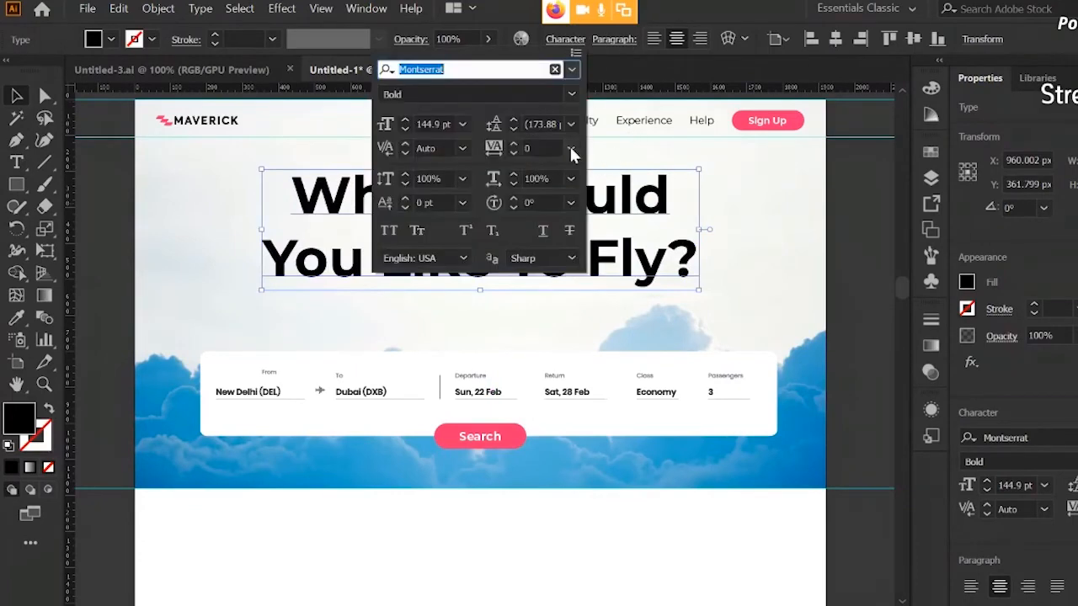
pyautogui.click(572, 93)
pyautogui.click(522, 133)
pyautogui.click(275, 214)
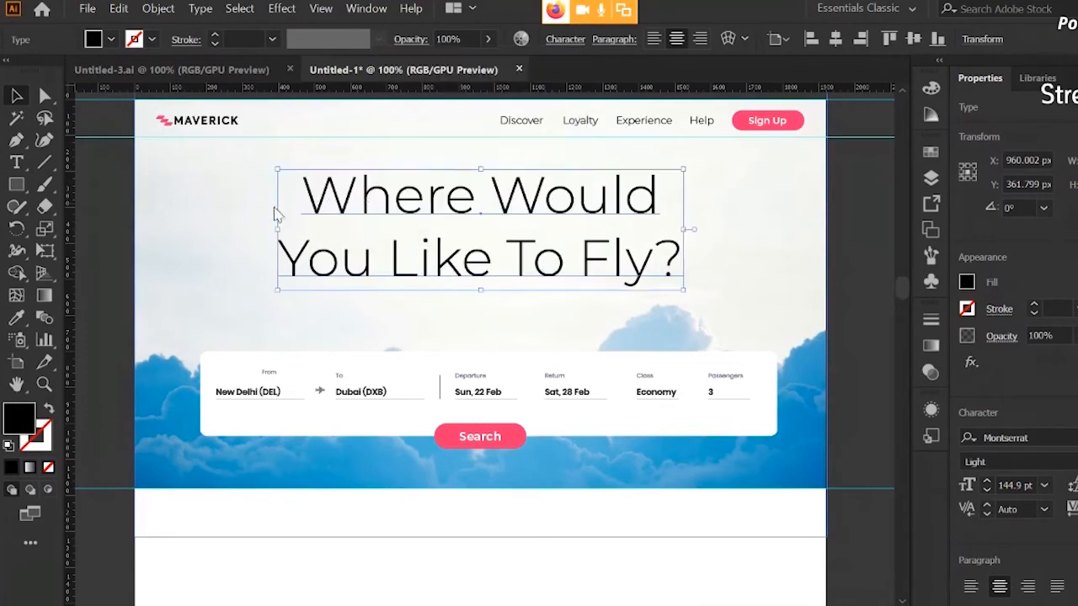
pyautogui.click(16, 318)
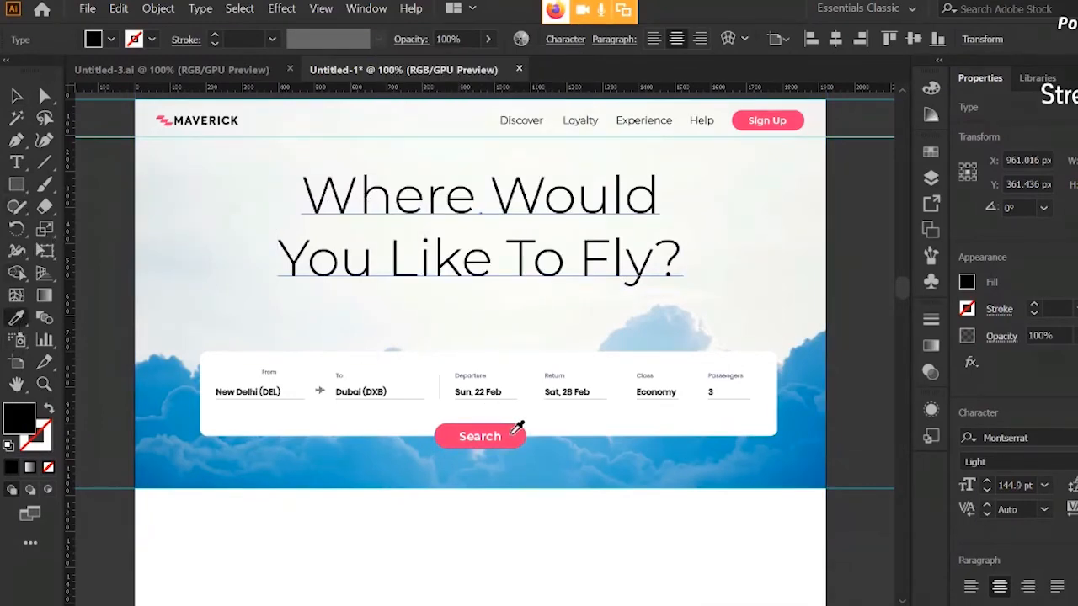
pyautogui.click(517, 424)
pyautogui.hotkey('ctrl', 'shift', 'a')
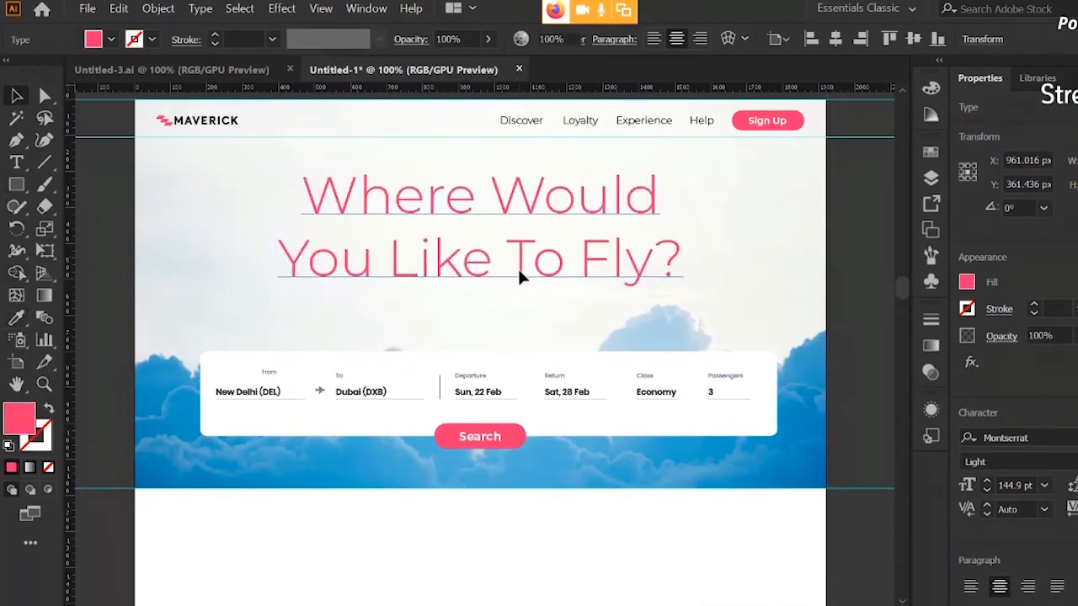
# Move the headline down towards the flight search bar and scale it down to about 127 pt
pyautogui.click(517, 263)
pyautogui.moveTo(523, 268); pyautogui.dragTo(524, 308)
pyautogui.click(841, 260)
pyautogui.hotkey('ctrl', '-')
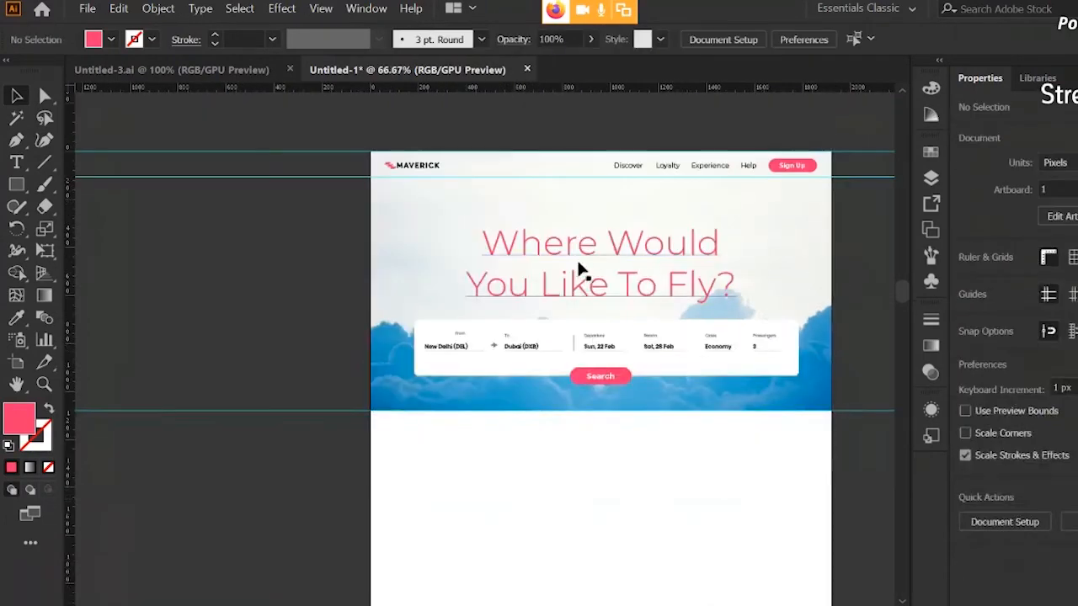
pyautogui.click(577, 270)
pyautogui.moveTo(599, 220); pyautogui.dragTo(617, 250)
pyautogui.click(846, 248)
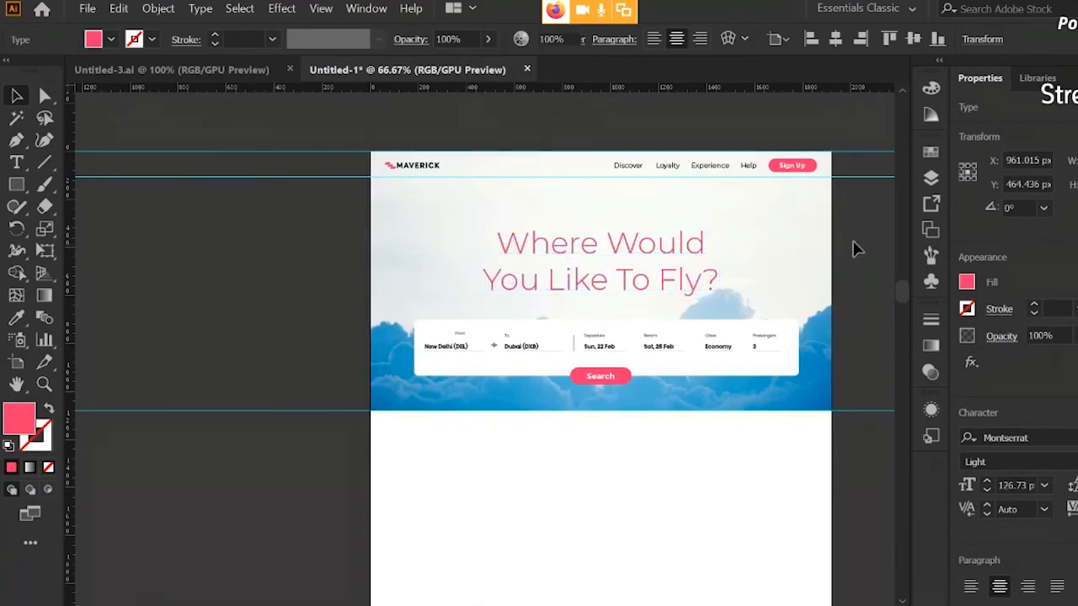
pyautogui.moveTo(853, 248); pyautogui.dragTo(798, 251)
pyautogui.hotkey('ctrl', '+')
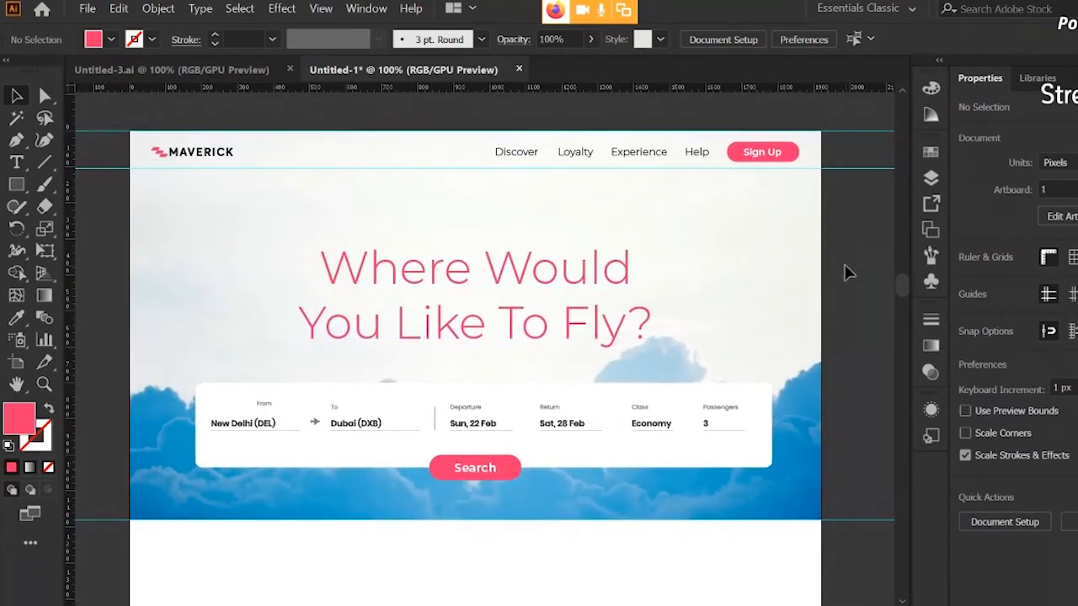
# Shift the sky photo upward inside its clipping mask so more clouds show above the search bar
pyautogui.click(741, 353)
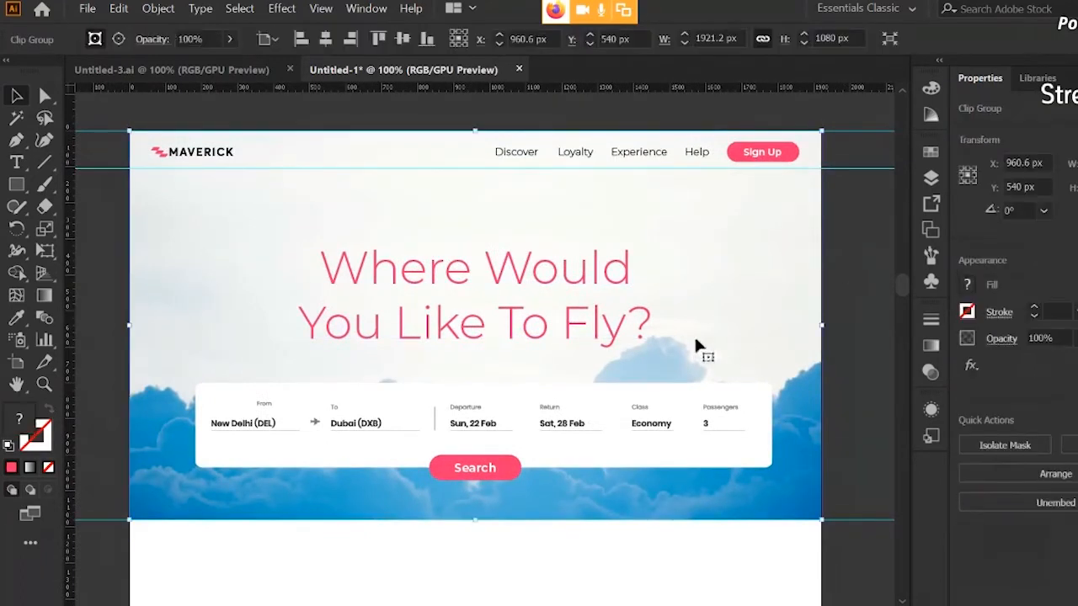
pyautogui.press('a')
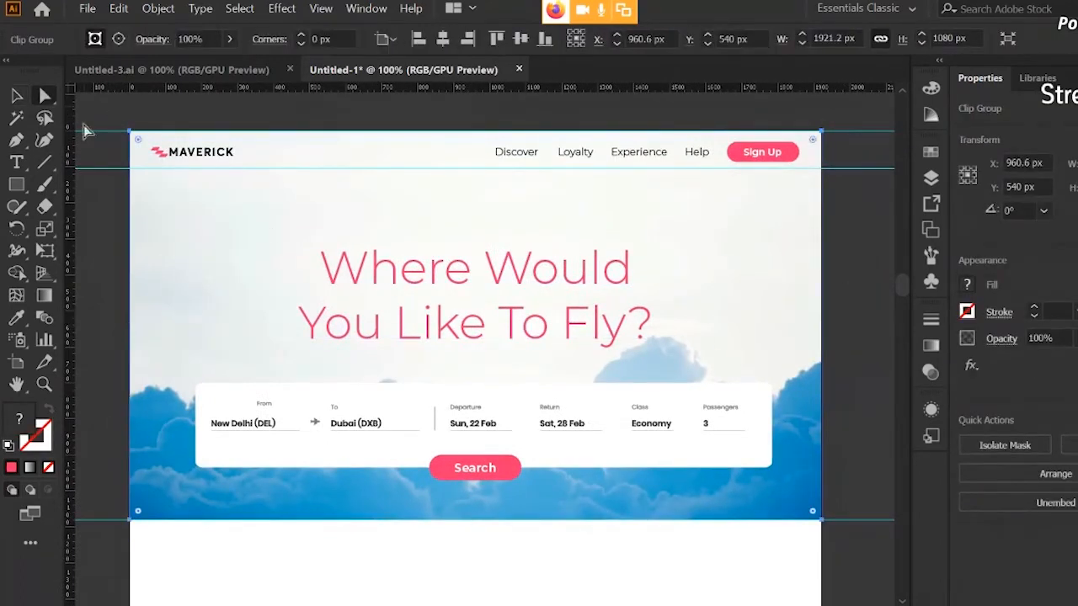
pyautogui.click(255, 304)
pyautogui.click(115, 257)
pyautogui.click(227, 330)
pyautogui.moveTo(258, 327); pyautogui.dragTo(267, 319)
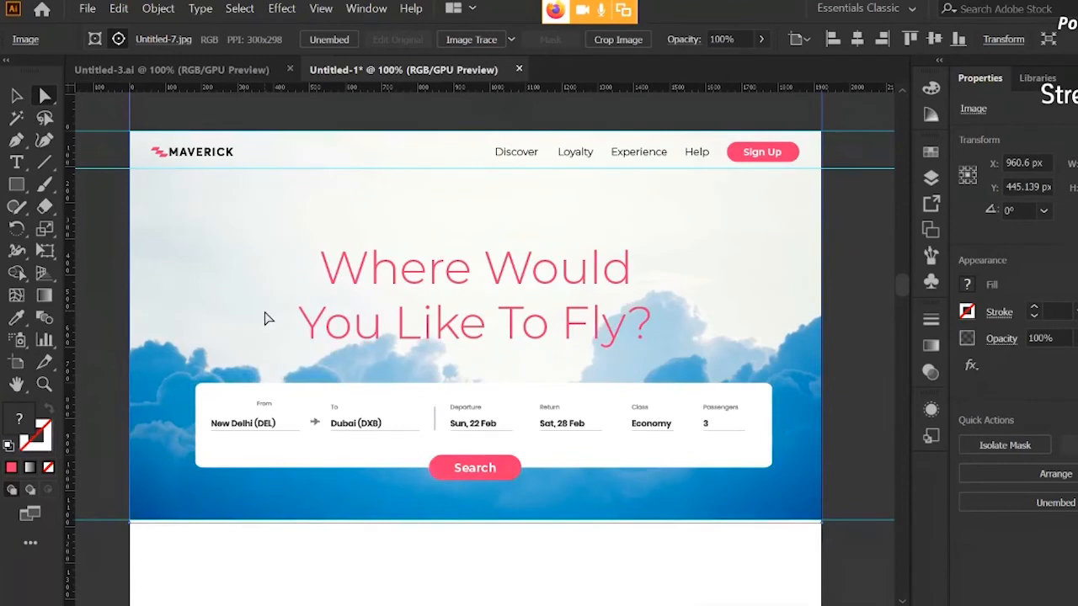
pyautogui.click(24, 97)
pyautogui.click(98, 250)
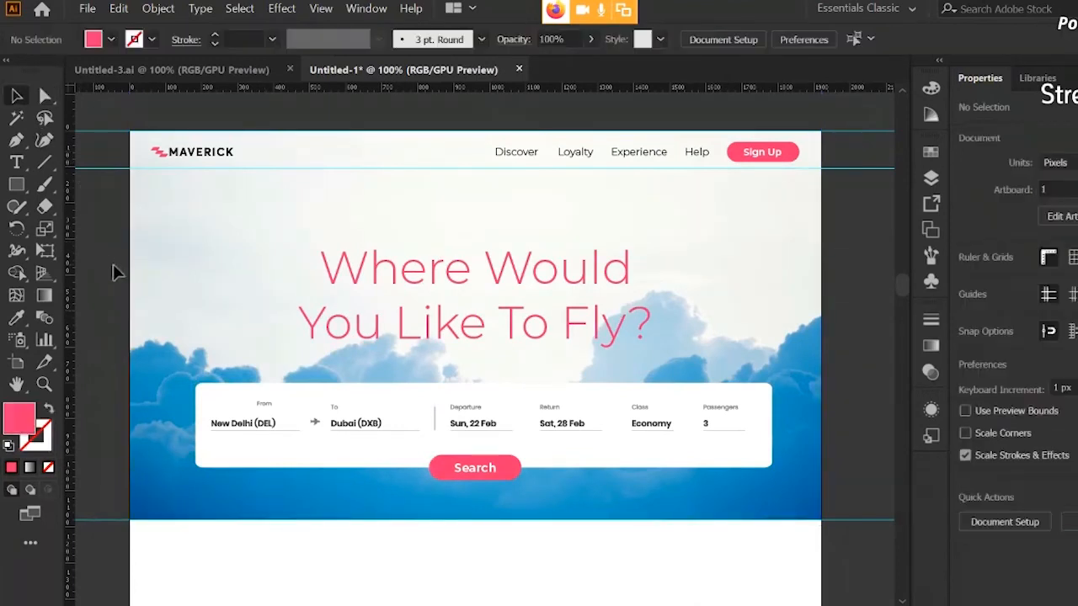
# Draw a full-width rectangle between the guides below the hero image and fill it with blue sampled from the sky photo
pyautogui.moveTo(834, 268); pyautogui.dragTo(839, 267)
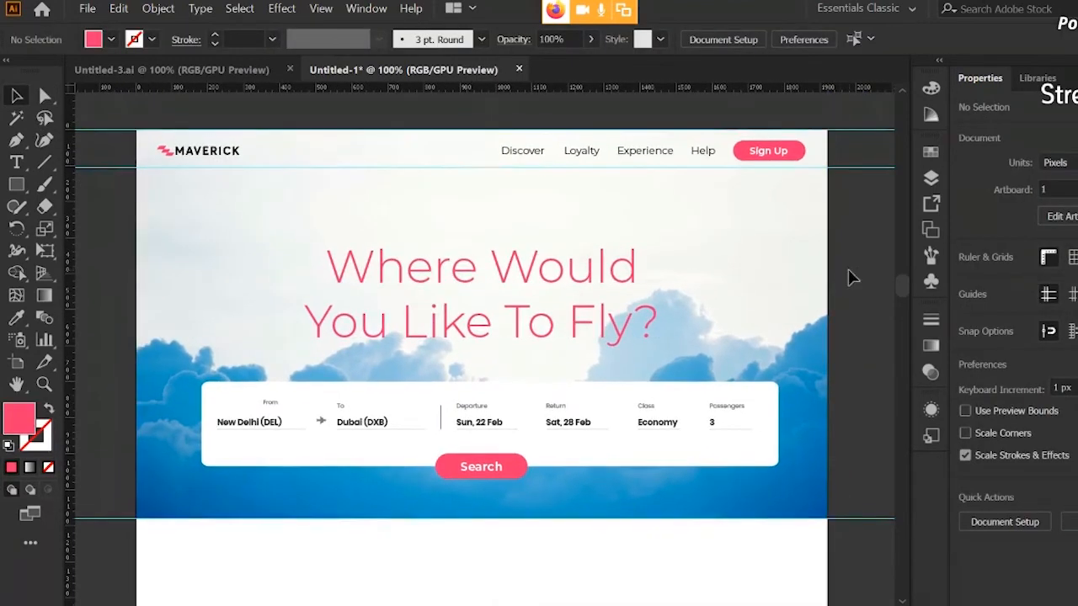
pyautogui.keyDown('alt'); pyautogui.scroll(-1, 832, 312); pyautogui.keyUp('alt')
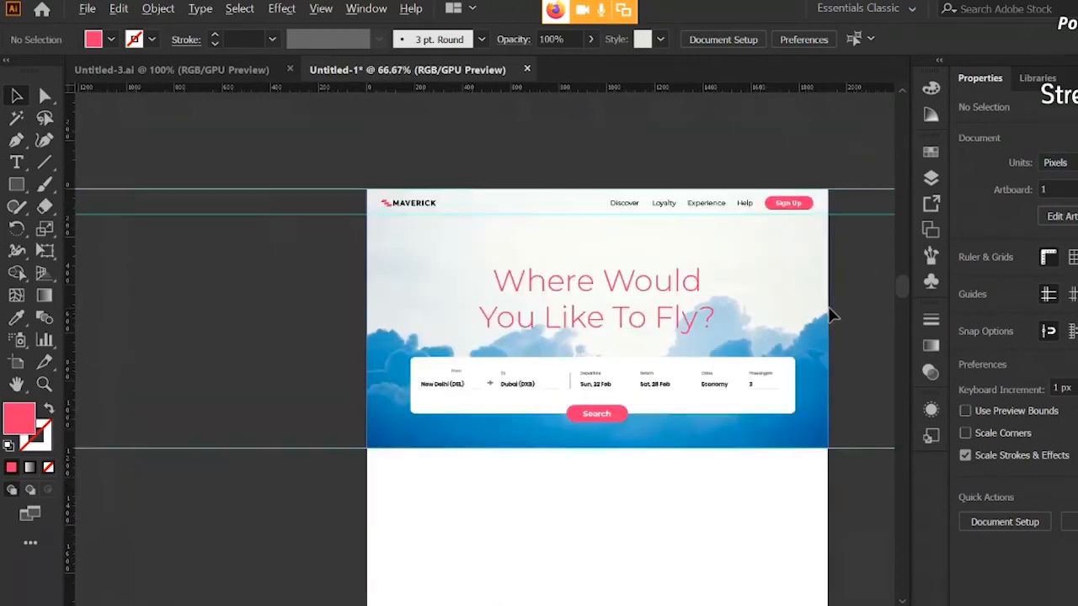
pyautogui.moveTo(848, 351); pyautogui.dragTo(807, 306)
pyautogui.moveTo(858, 352); pyautogui.dragTo(840, 320)
pyautogui.moveTo(861, 512); pyautogui.dragTo(773, 313)
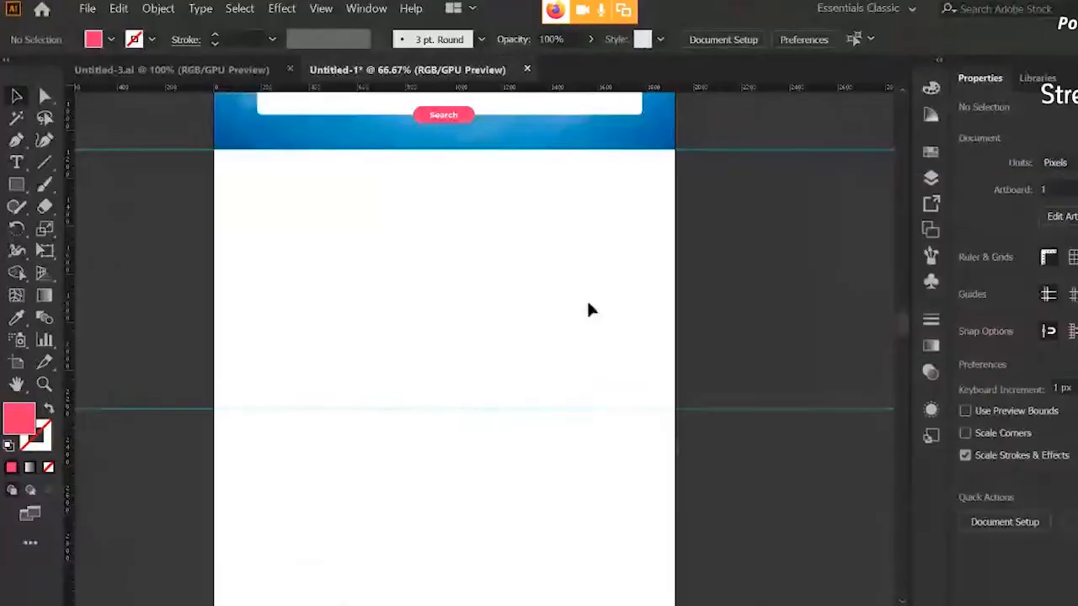
pyautogui.moveTo(533, 258); pyautogui.dragTo(571, 298)
pyautogui.click(16, 183)
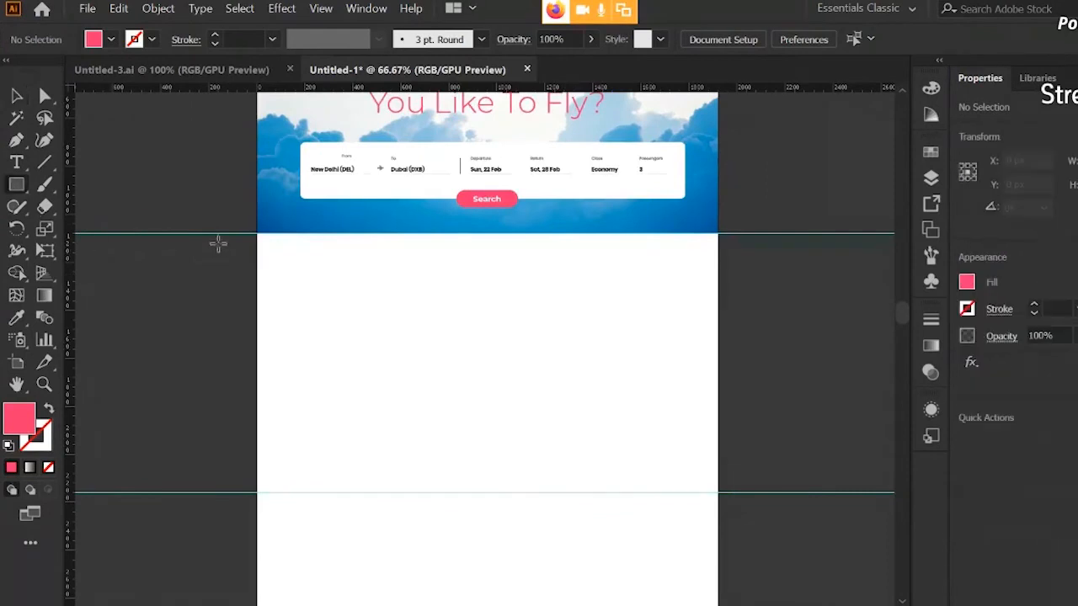
pyautogui.moveTo(257, 234); pyautogui.dragTo(717, 491)
pyautogui.click(19, 319)
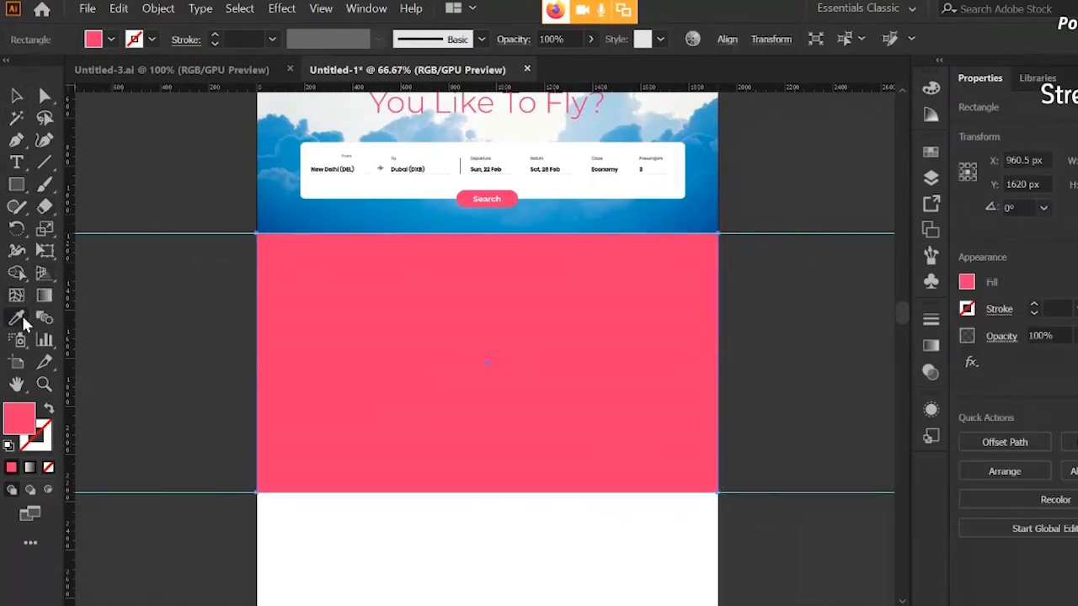
pyautogui.click(320, 217)
pyautogui.click(16, 95)
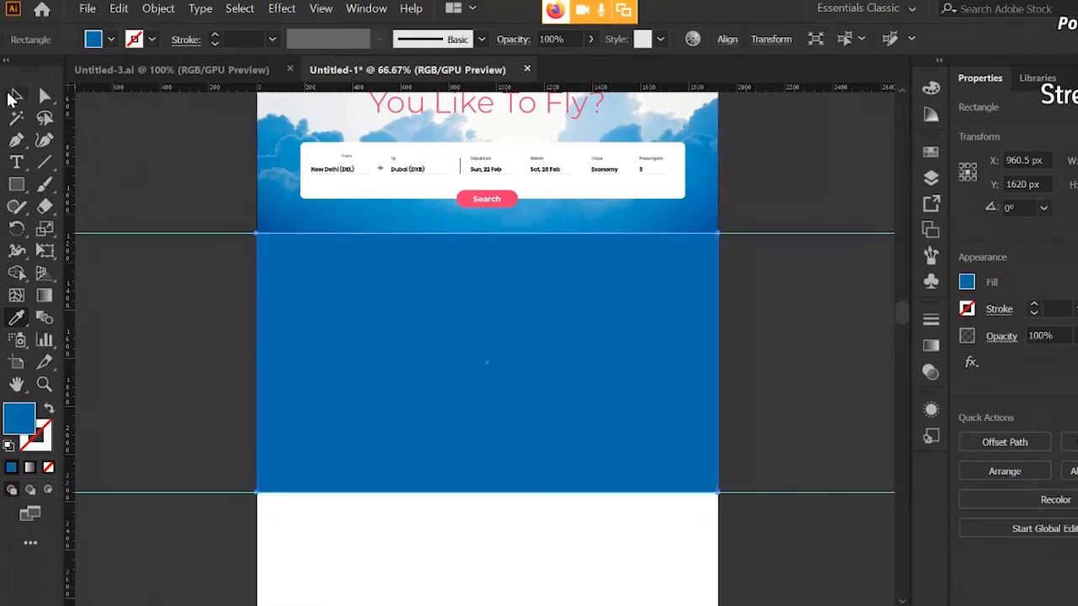
# Delete the blue rectangle from the section below the hero image
pyautogui.click(175, 282)
pyautogui.moveTo(160, 289); pyautogui.dragTo(166, 337)
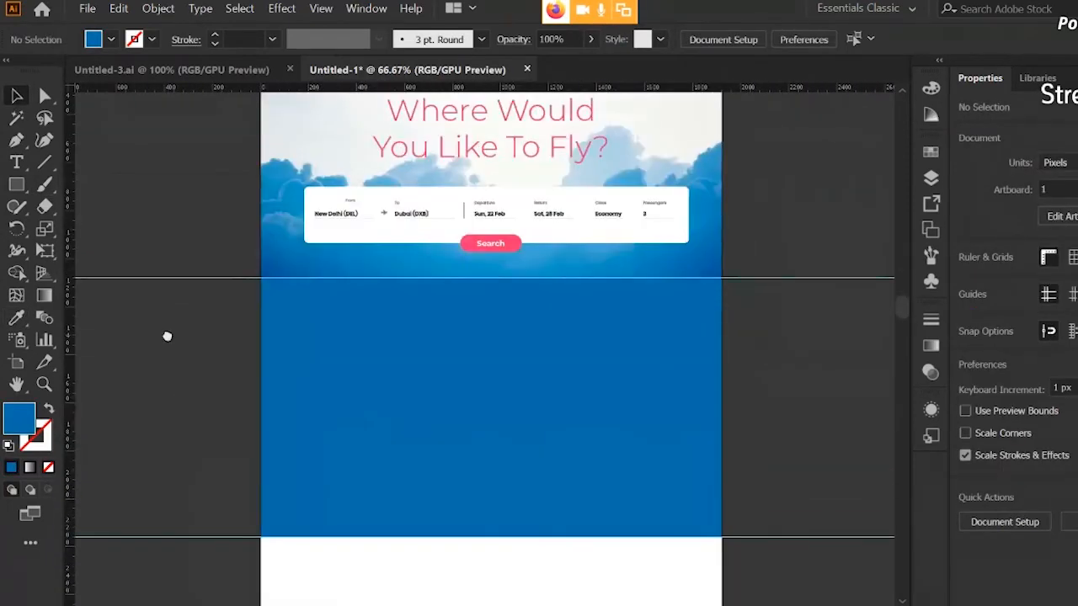
pyautogui.click(412, 365)
pyautogui.press('Delete')
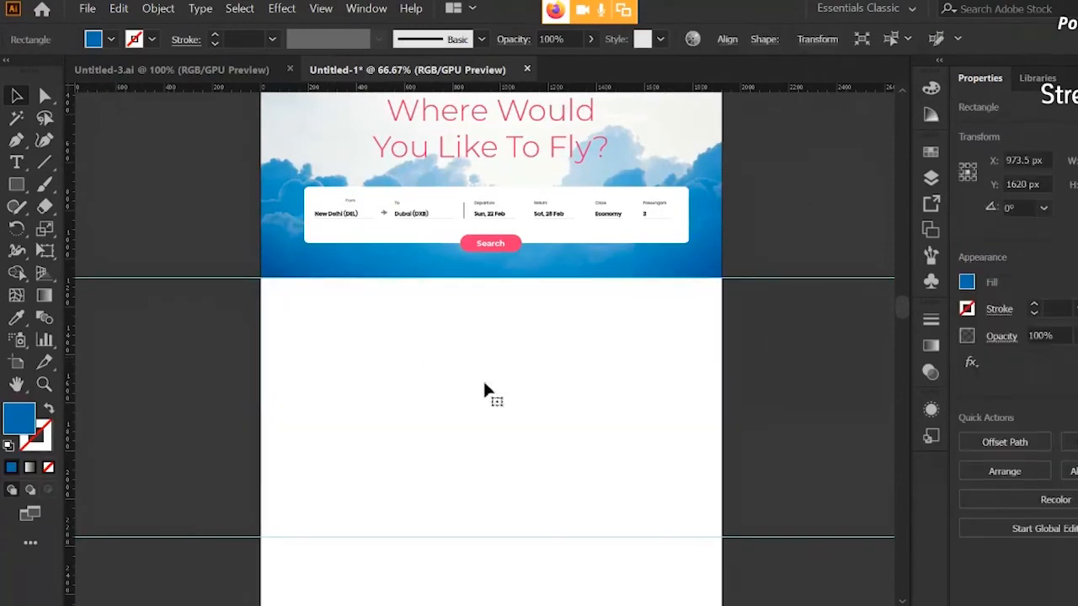
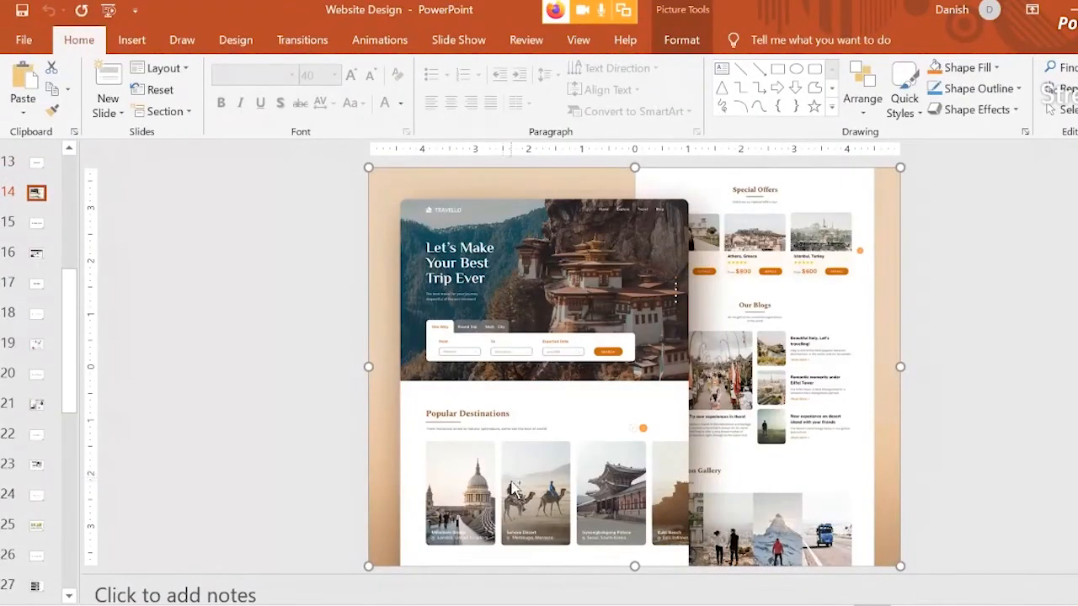
# Switch to the PowerPoint reference slide and examine the Travello layout, including its Popular Destinations, Special Offers and Our Blogs sections
pyautogui.keyDown('ctrl'); pyautogui.scroll(4, 515, 489); pyautogui.keyUp('ctrl')
pyautogui.scroll(-2, 556, 492)
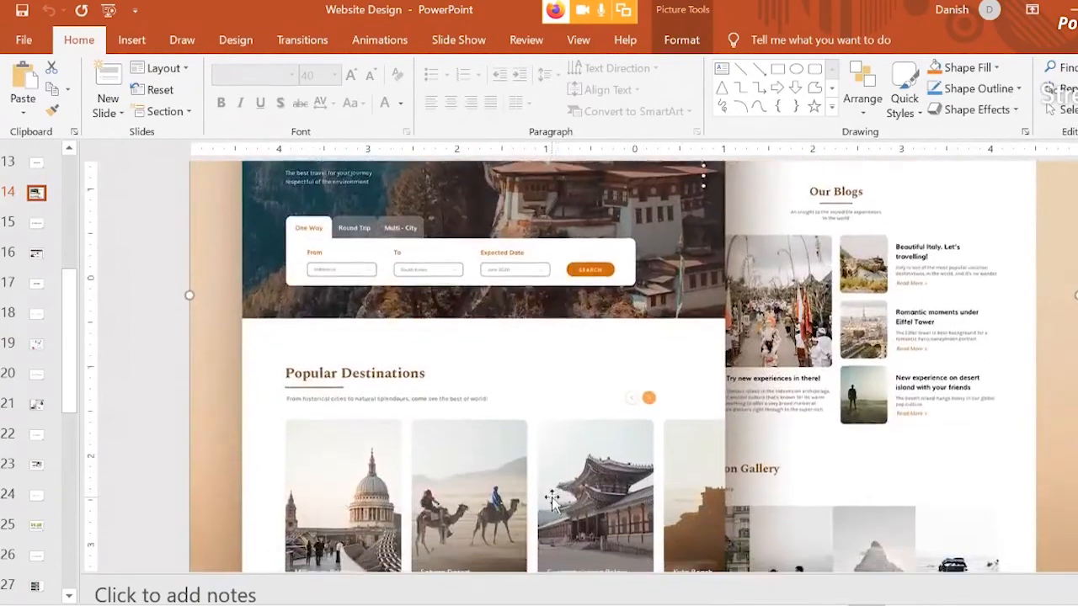
pyautogui.scroll(-1, 530, 494)
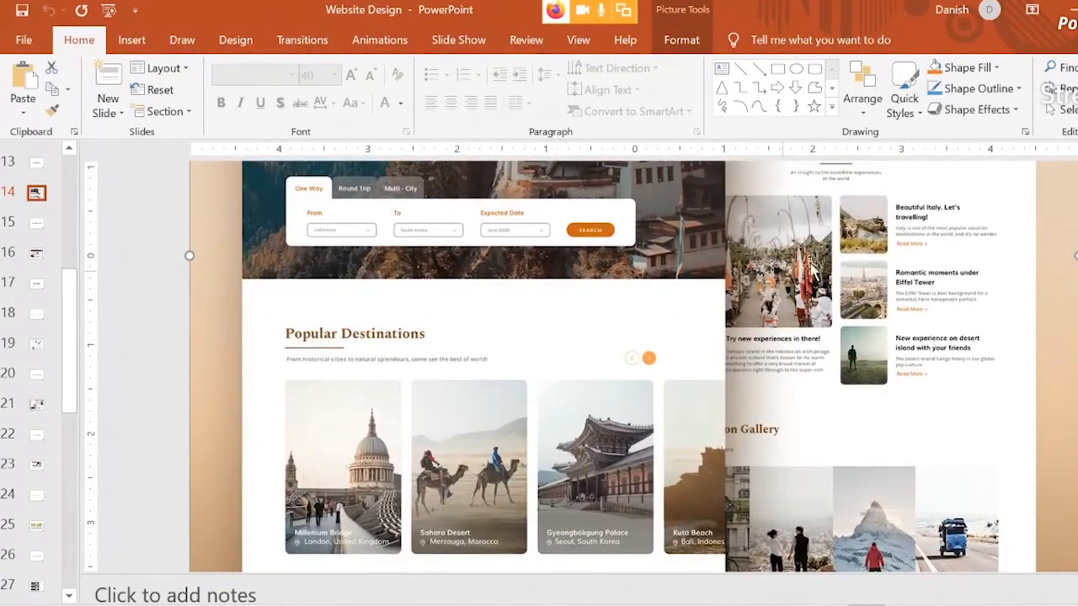
pyautogui.scroll(6, 811, 267)
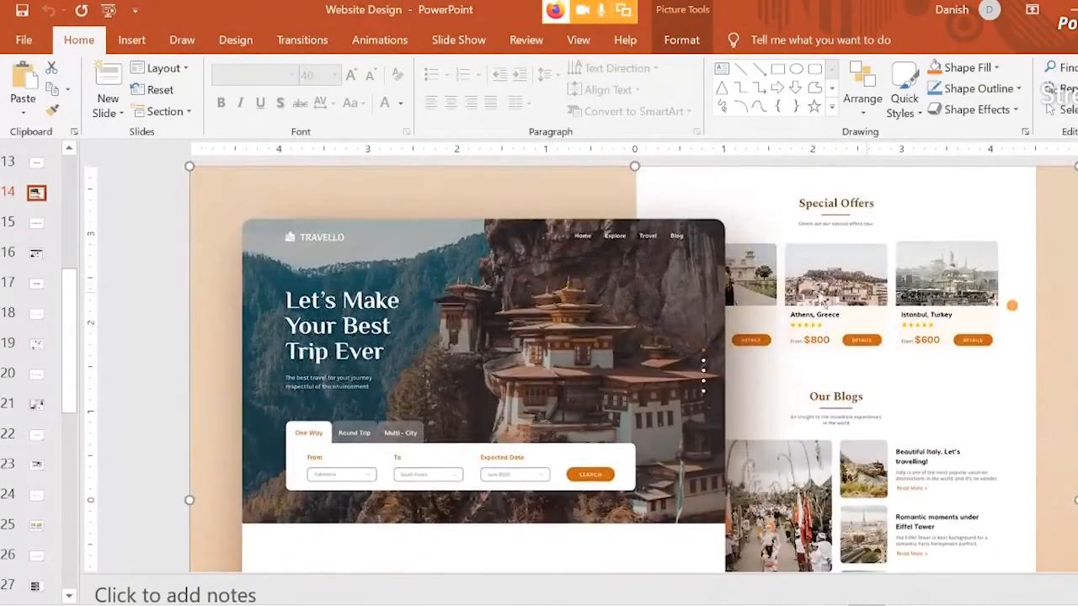
pyautogui.keyDown('ctrl'); pyautogui.scroll(3, 842, 353); pyautogui.keyUp('ctrl')
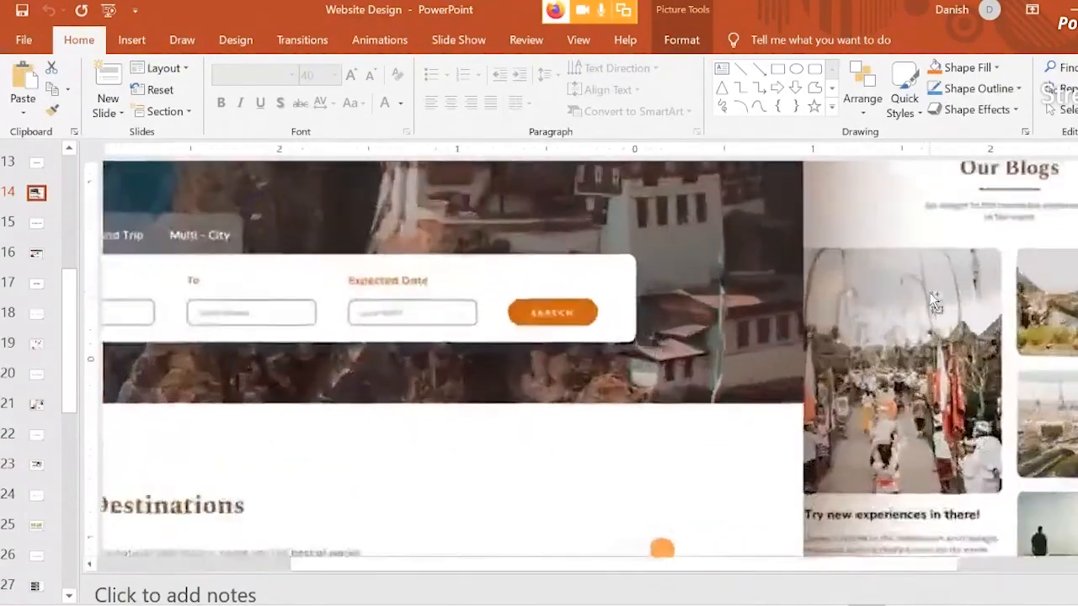
pyautogui.moveTo(838, 364); pyautogui.dragTo(755, 439)
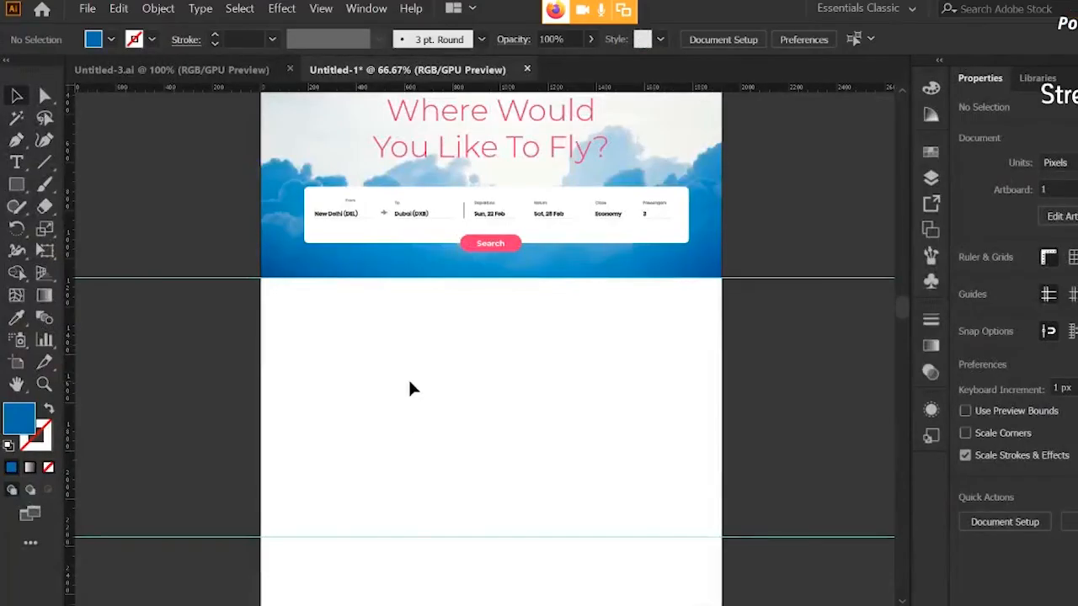
# Add the heading "Special Offers" in Montserrat Light, scaled to about 61.5 pt, in the white section below the hero image
pyautogui.click(16, 162)
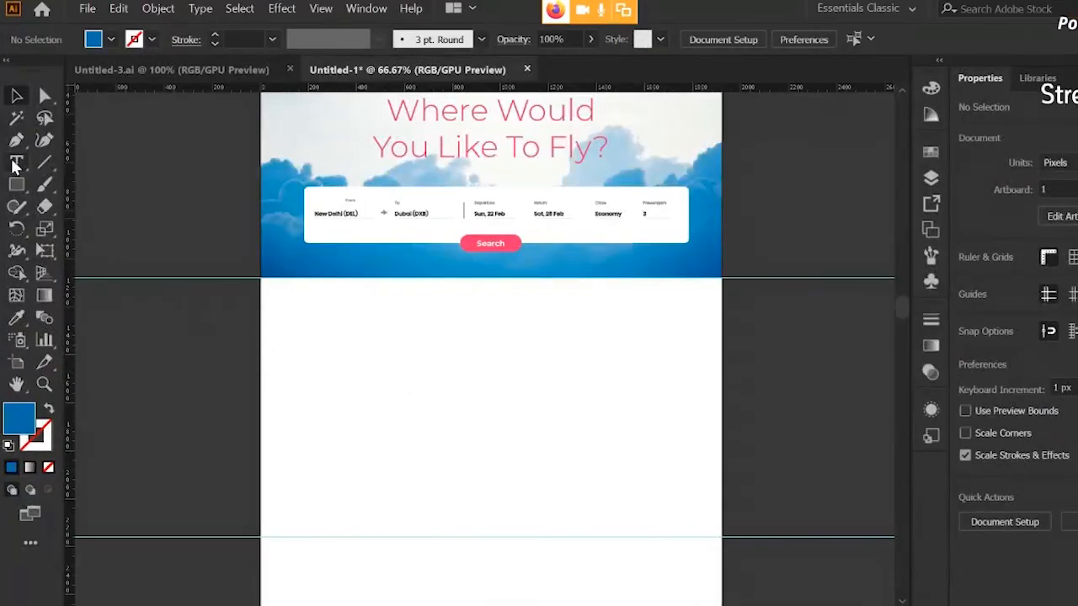
pyautogui.click(390, 322)
pyautogui.press('Escape')
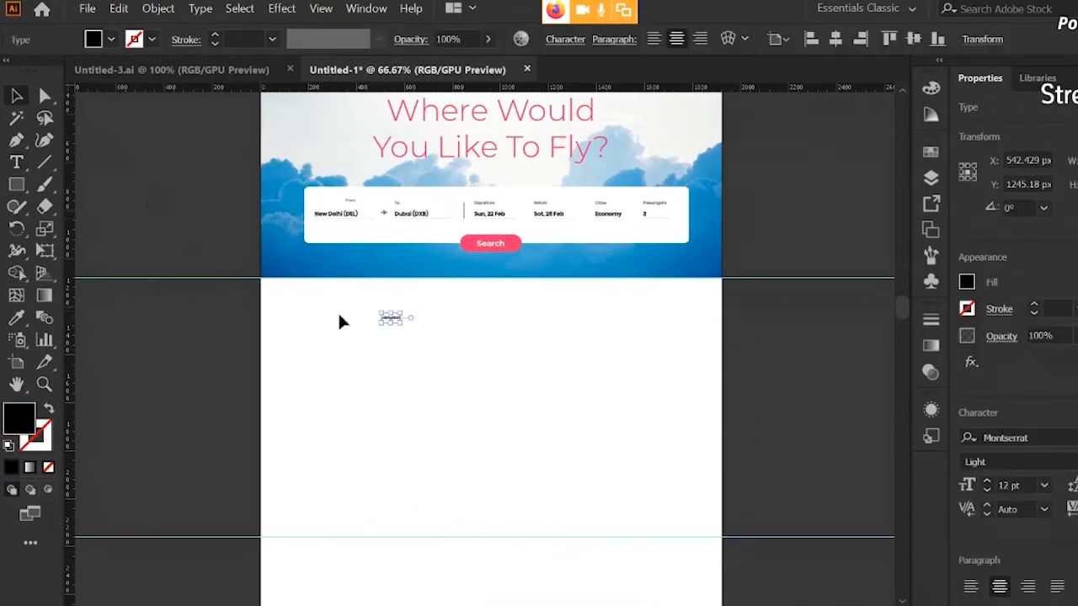
pyautogui.moveTo(406, 322); pyautogui.dragTo(458, 346)
pyautogui.press('t')
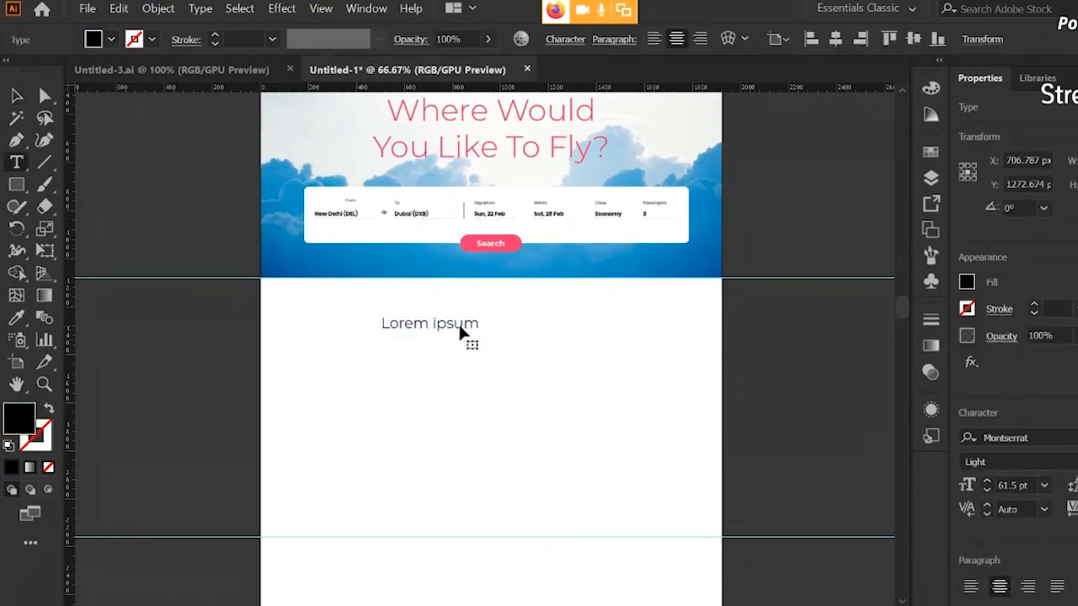
pyautogui.click(458, 322)
pyautogui.hotkey('ctrl', 'a')
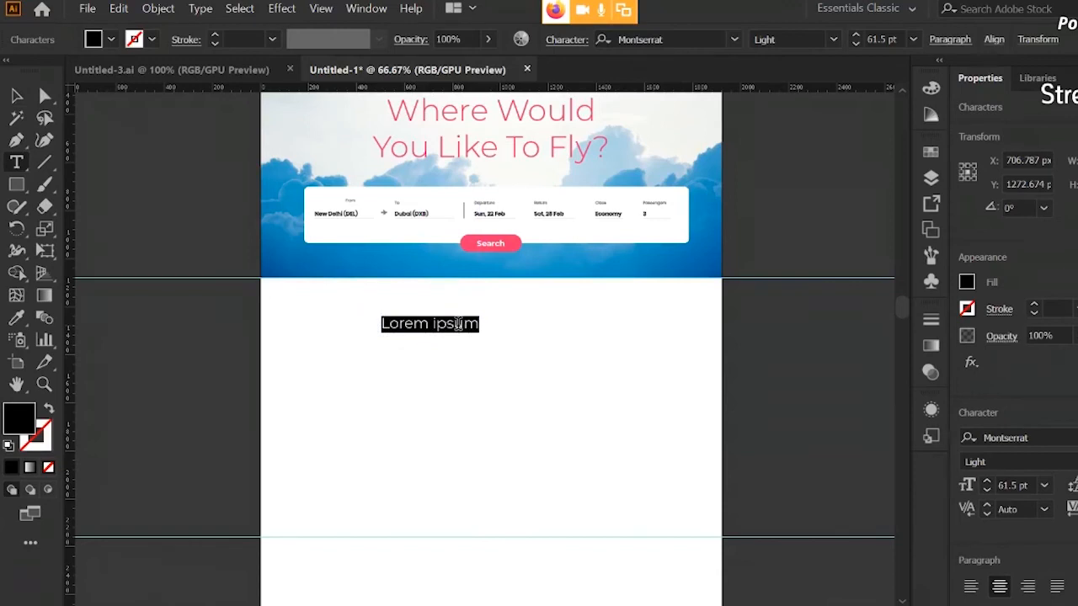
pyautogui.write('Special Offers')
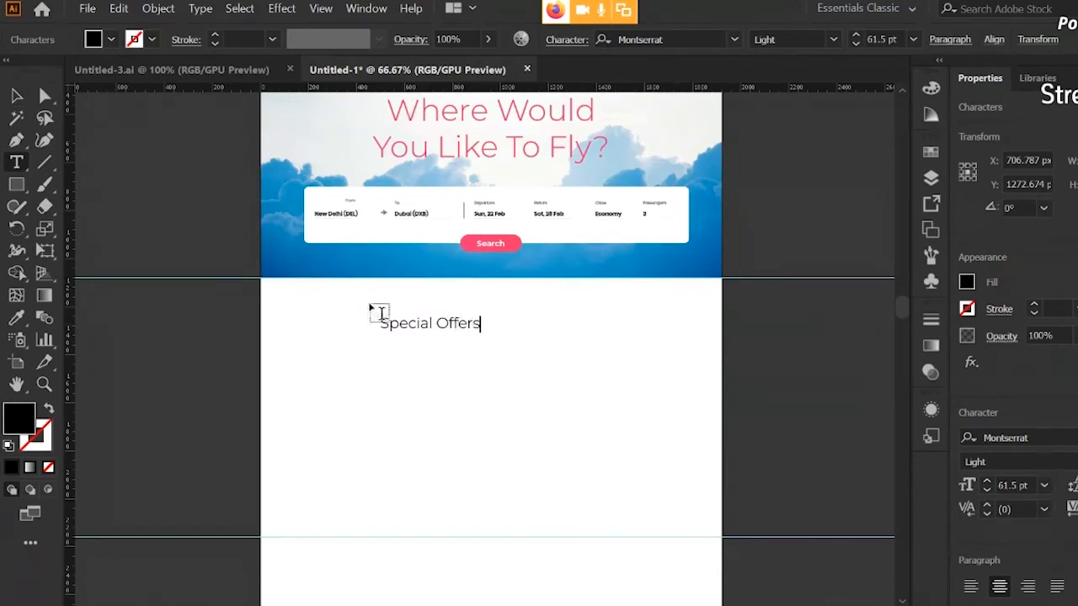
# Centre the Special Offers heading horizontally on the artboard and move it up closer to the hero image
pyautogui.click(16, 96)
pyautogui.click(836, 38)
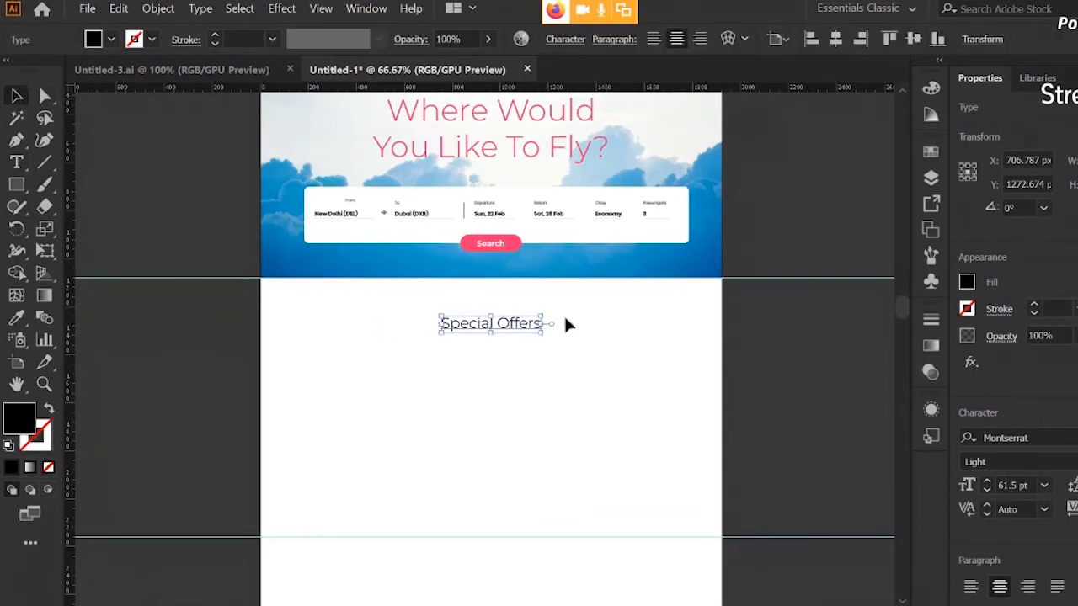
pyautogui.moveTo(521, 331)
pyautogui.mouseDown()
pyautogui.moveTo(519, 317)
pyautogui.moveTo(503, 326)
pyautogui.mouseUp()
pyautogui.click(360, 343)
# Draw a short horizontal line under the Special Offers heading with a 5 pt stroke in the pink sampled from the Search button
pyautogui.click(45, 162)
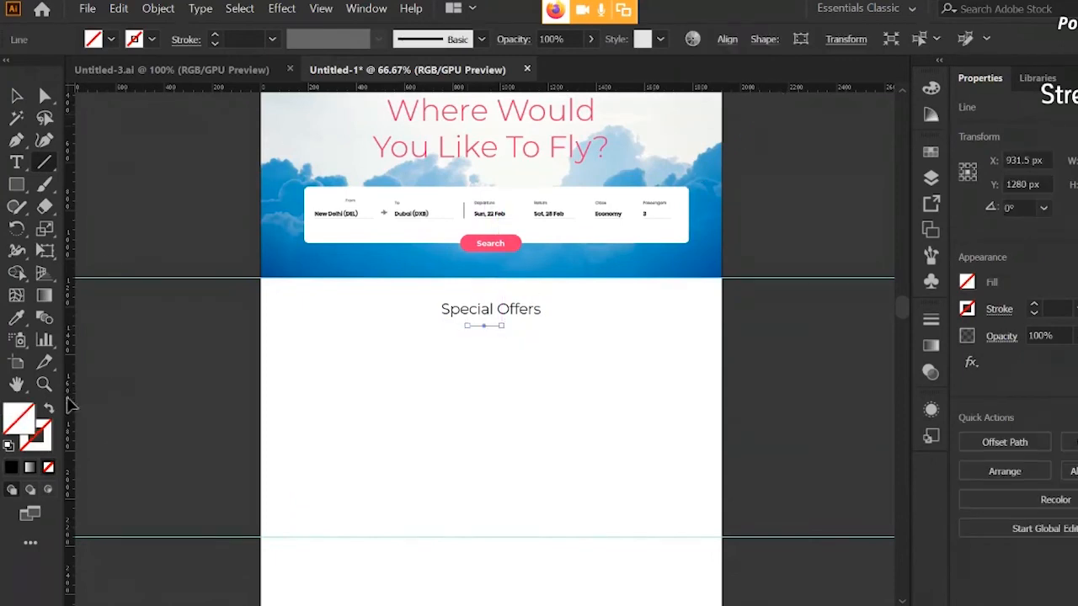
pyautogui.click(16, 323)
pyautogui.click(515, 246)
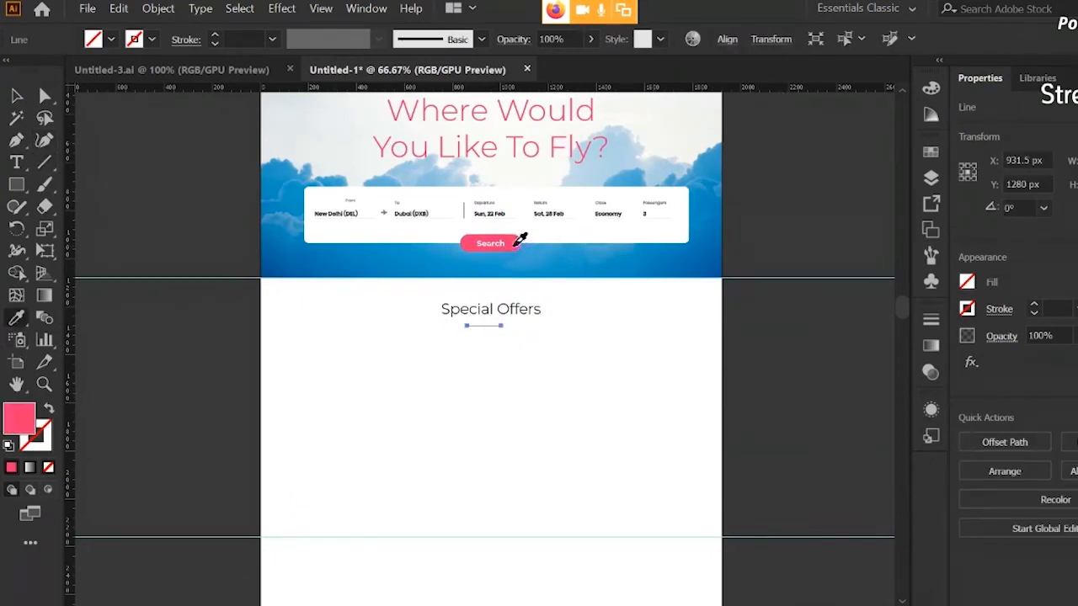
pyautogui.click(216, 34)
pyautogui.click(216, 34)
pyautogui.click(216, 34)
pyautogui.click(216, 35)
# Centre the pink underline horizontally on the artboard
pyautogui.click(726, 39)
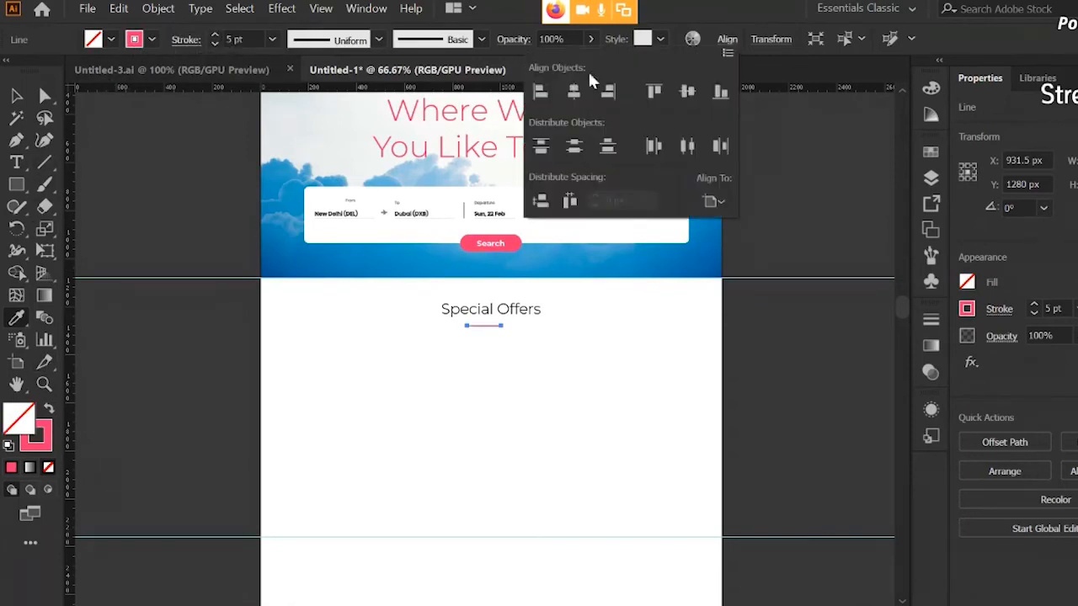
pyautogui.click(572, 90)
pyautogui.click(16, 96)
pyautogui.click(535, 414)
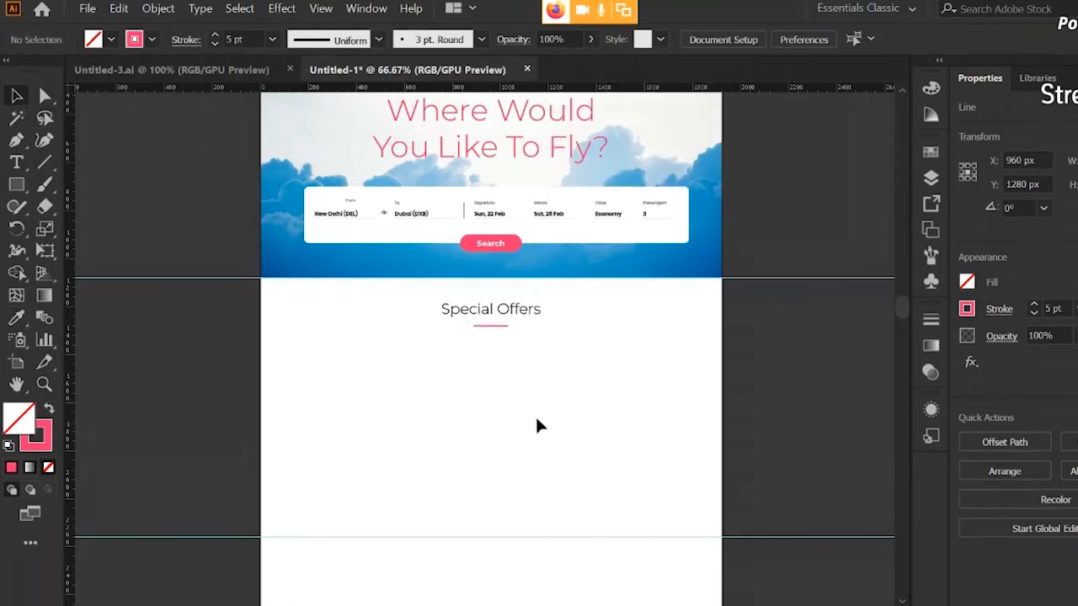
# Duplicate the Special Offers heading below the pink line and change the copy's text to "Checkout the most visited locations."
pyautogui.moveTo(535, 319); pyautogui.dragTo(528, 345)
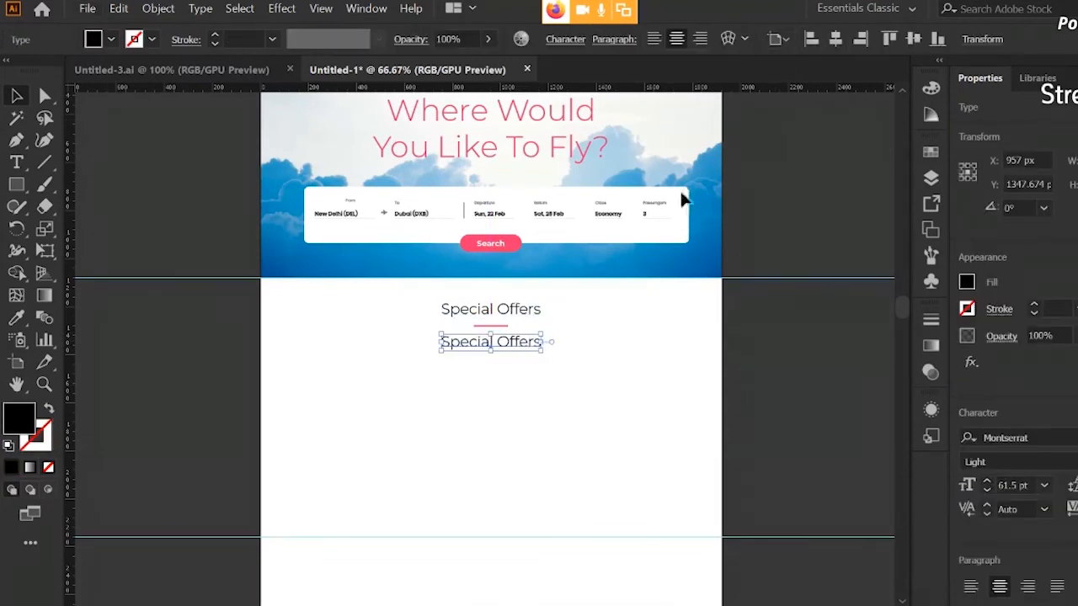
pyautogui.tripleClick(523, 339)
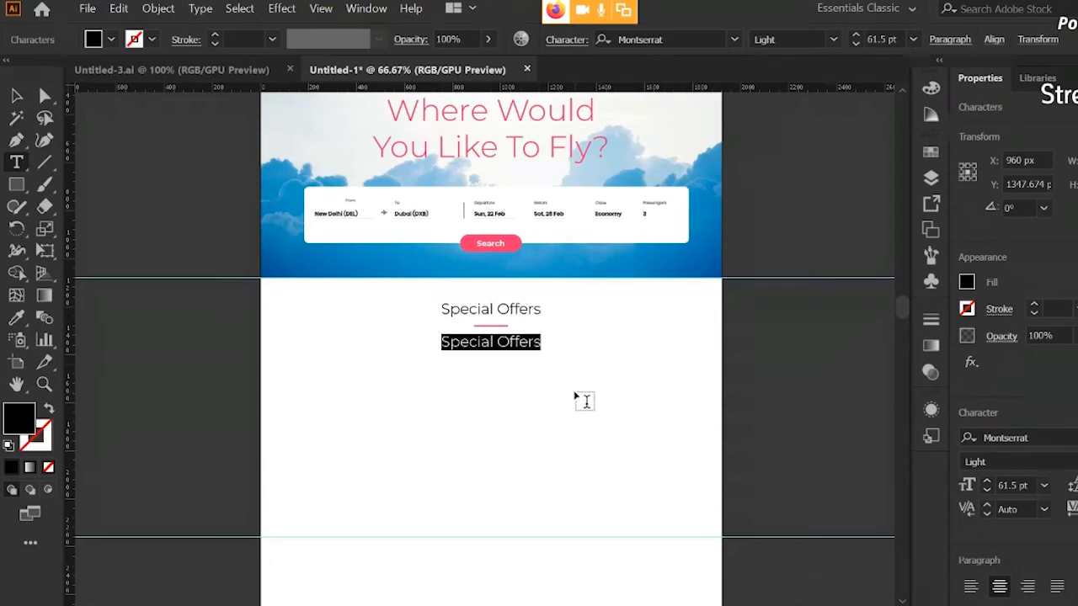
pyautogui.write('Checkout the')
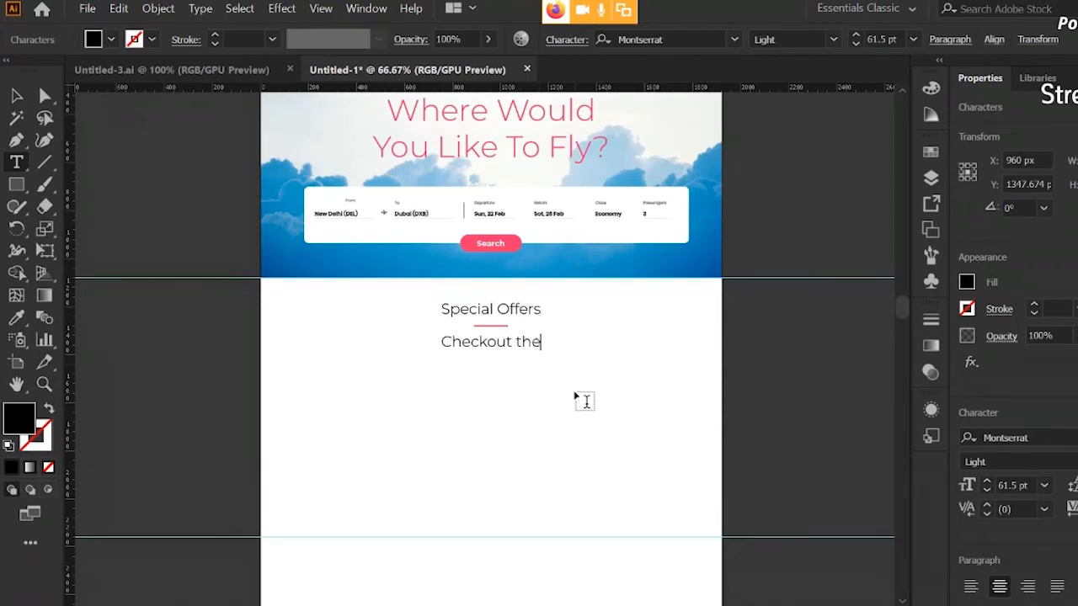
pyautogui.write(' most visiting')
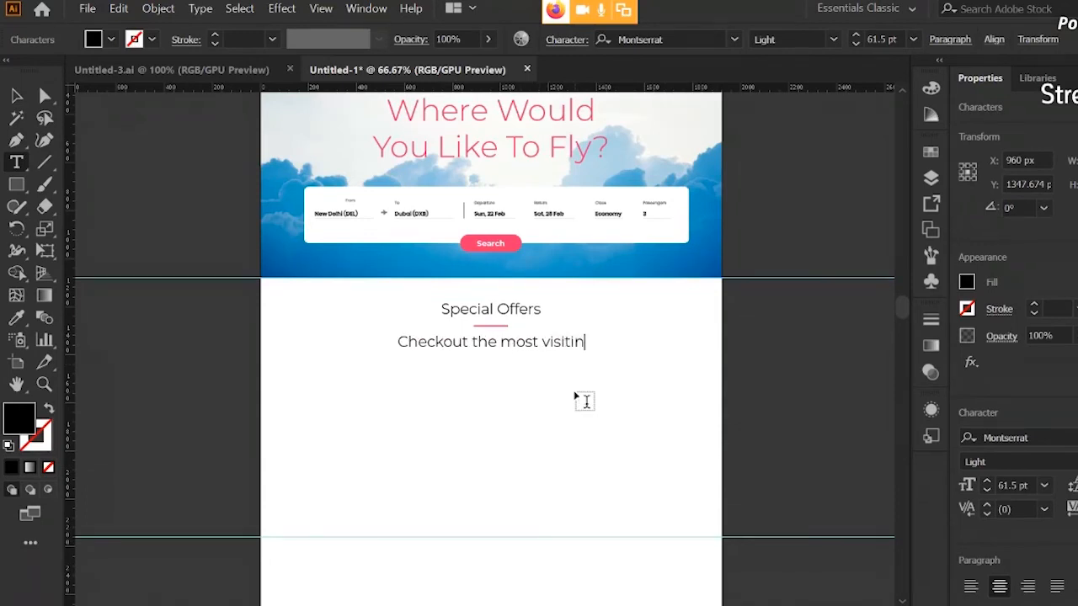
pyautogui.press('BackSpace')
pyautogui.press('BackSpace')
pyautogui.press('BackSpace')
pyautogui.press('BackSpace')
pyautogui.write('ed')
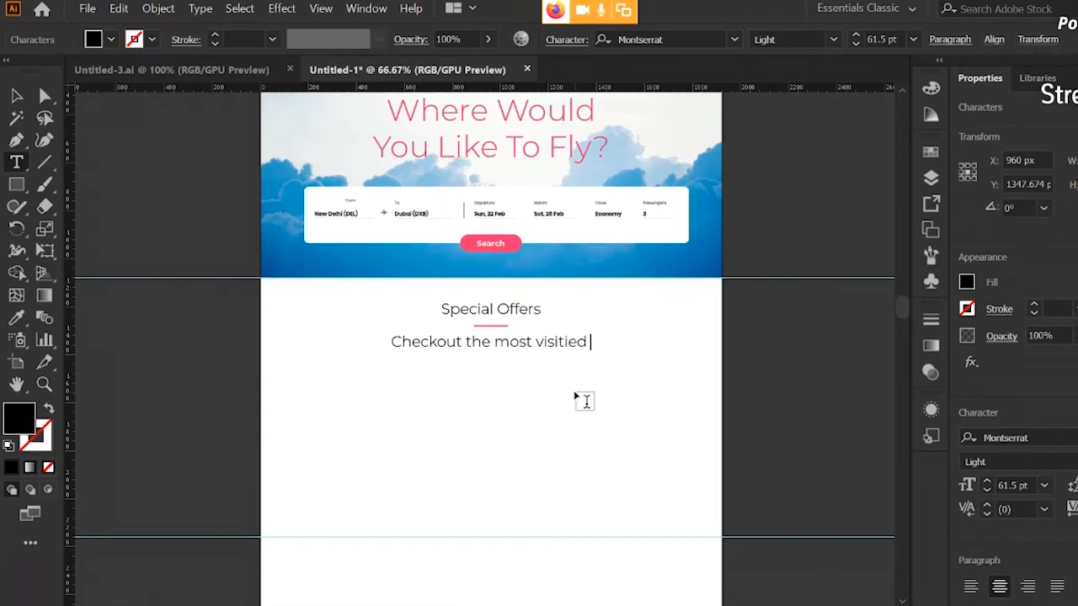
pyautogui.press('BackSpace')
pyautogui.press('BackSpace')
pyautogui.write('ed ')
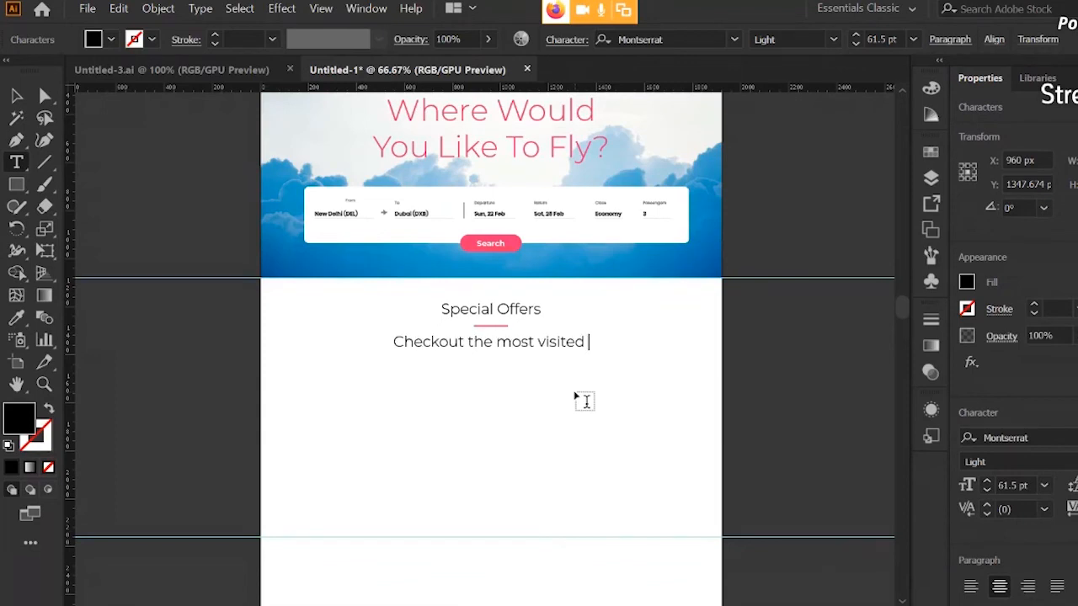
pyautogui.write('locations')
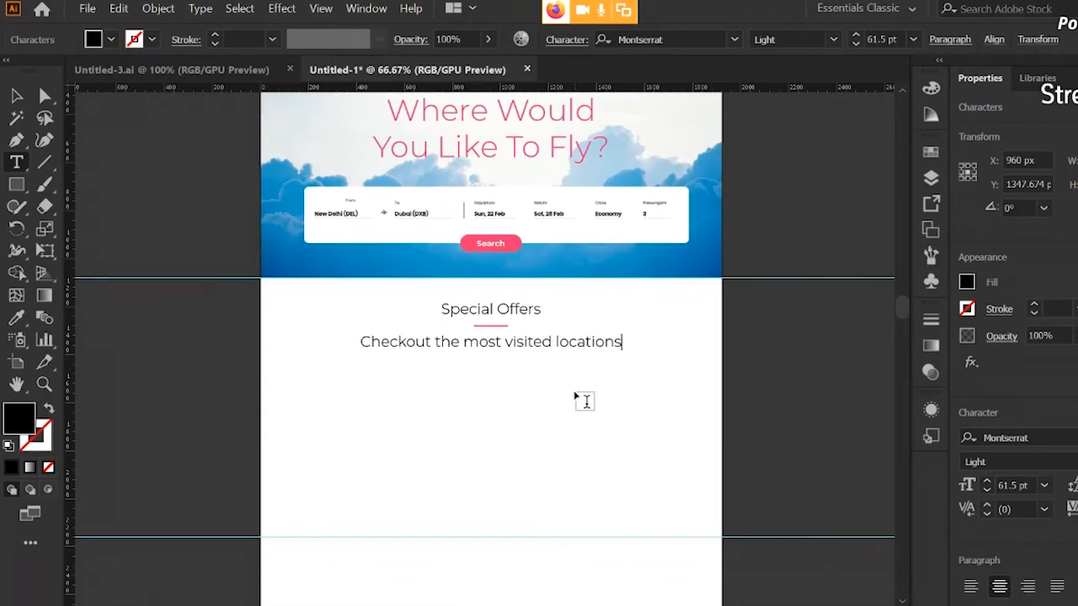
pyautogui.click(17, 98)
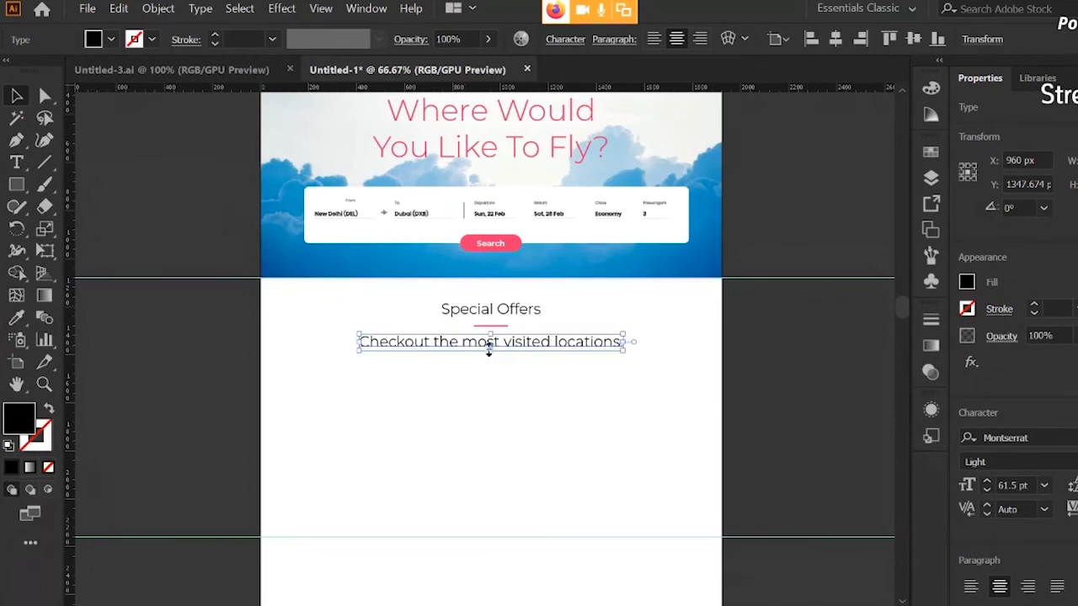
# Scale the subtitle under the pink line down to about 36.44 pt, keeping it centred
pyautogui.moveTo(489, 350); pyautogui.dragTo(490, 347)
pyautogui.scroll(3, 519, 361)
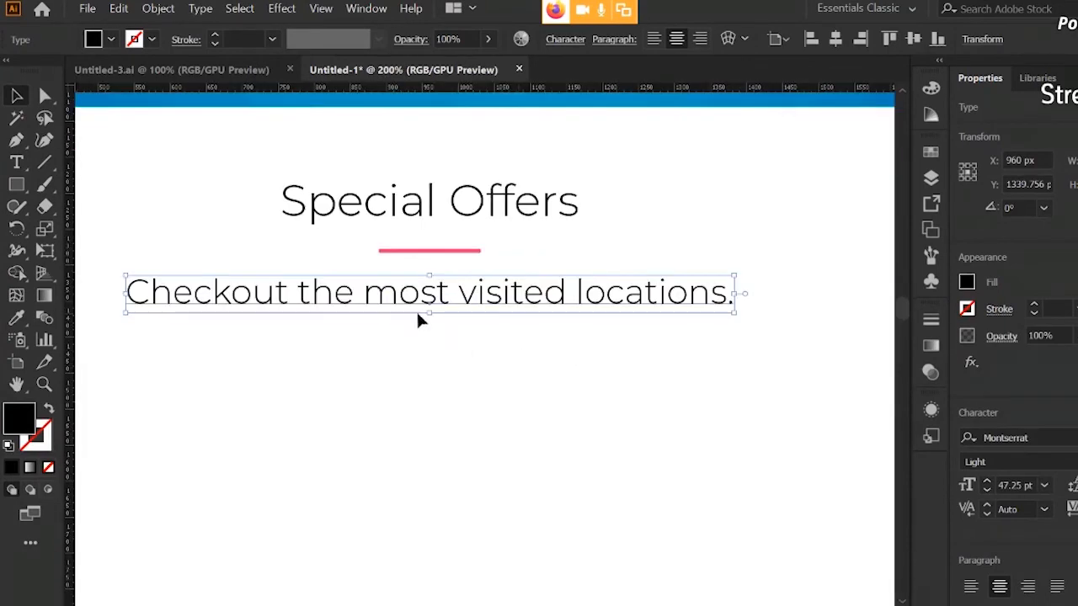
pyautogui.moveTo(434, 315); pyautogui.dragTo(433, 303)
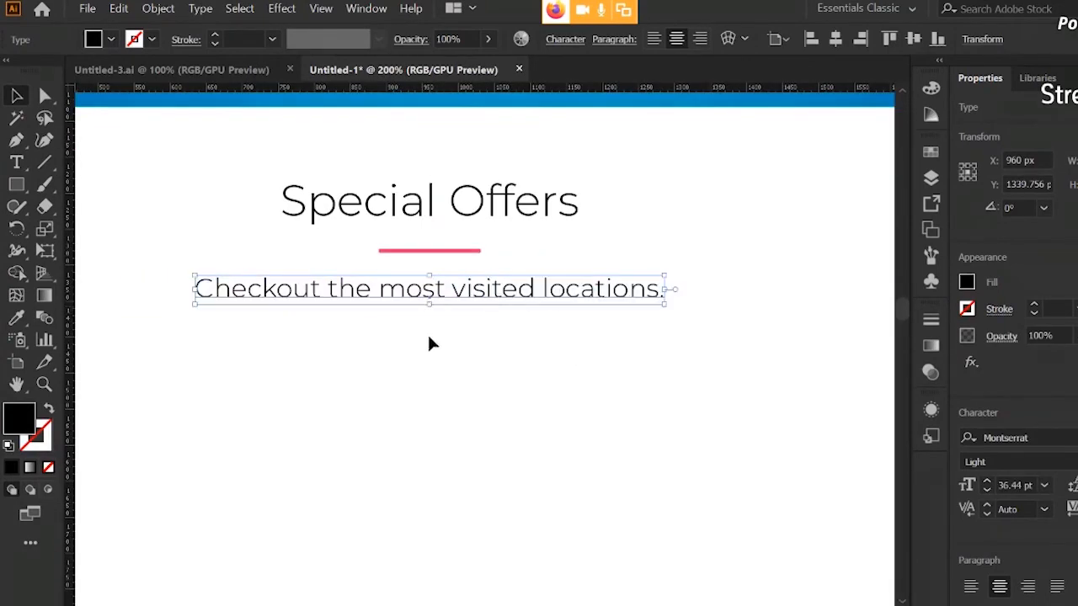
# Replace the word "Checkout" in the subtitle with "Explore"
pyautogui.scroll(-1, 428, 344)
pyautogui.doubleClick(328, 305)
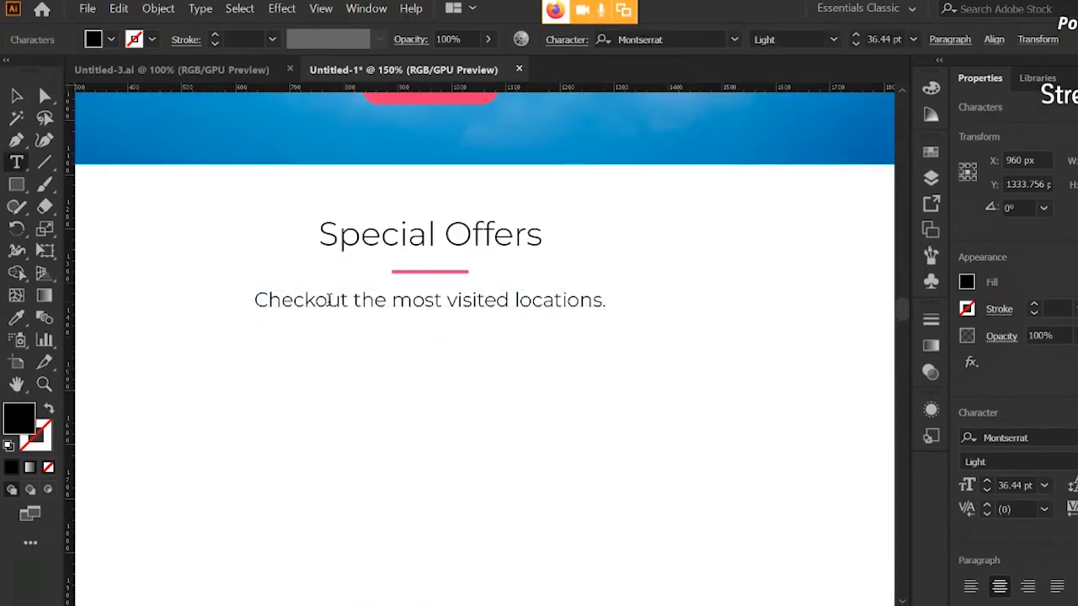
pyautogui.doubleClick(325, 304)
pyautogui.write('Exop')
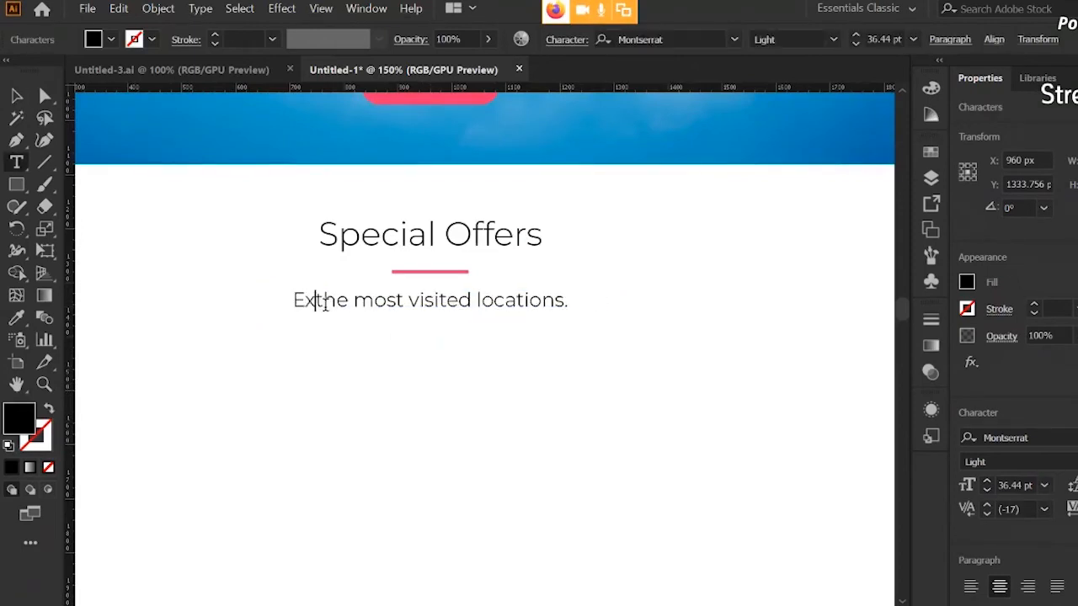
pyautogui.press('BackSpace')
pyautogui.press('BackSpace')
pyautogui.write('plore')
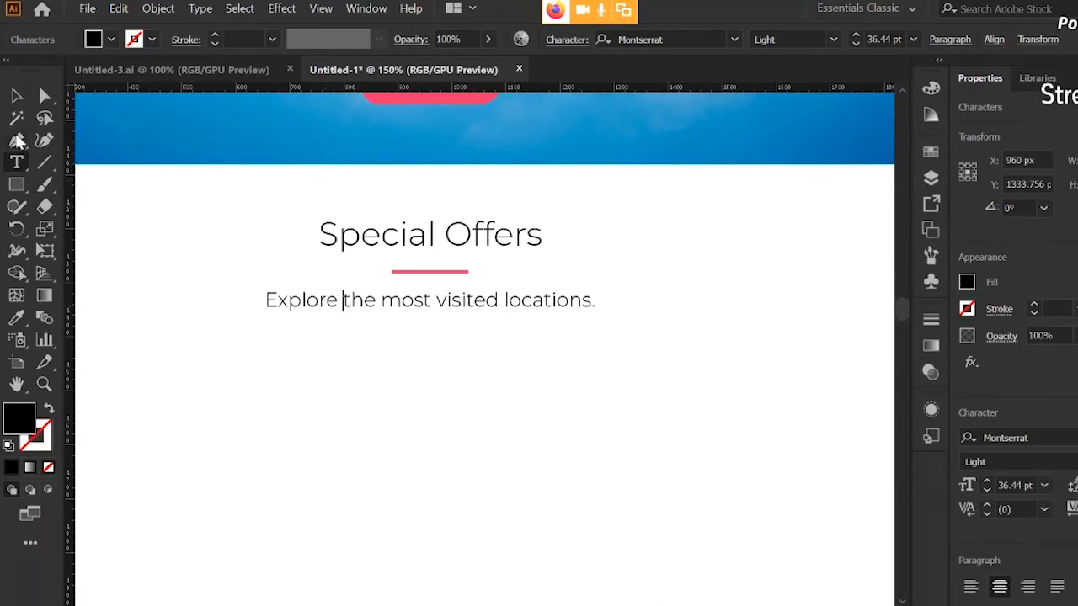
pyautogui.click(17, 97)
pyautogui.click(187, 337)
# Draw a black rounded rectangle about 495 by 273 px below the subtitle, near the artboard's left side, and make its corners rounder
pyautogui.scroll(-1, 317, 381)
pyautogui.scroll(-1, 320, 386)
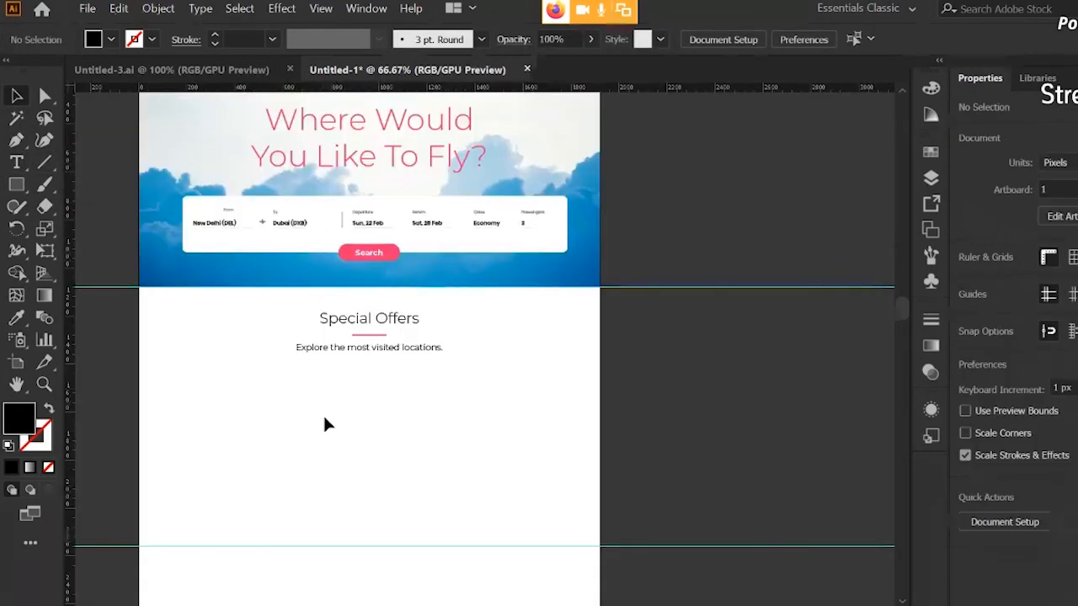
pyautogui.moveTo(324, 424); pyautogui.dragTo(387, 397)
pyautogui.click(793, 604)
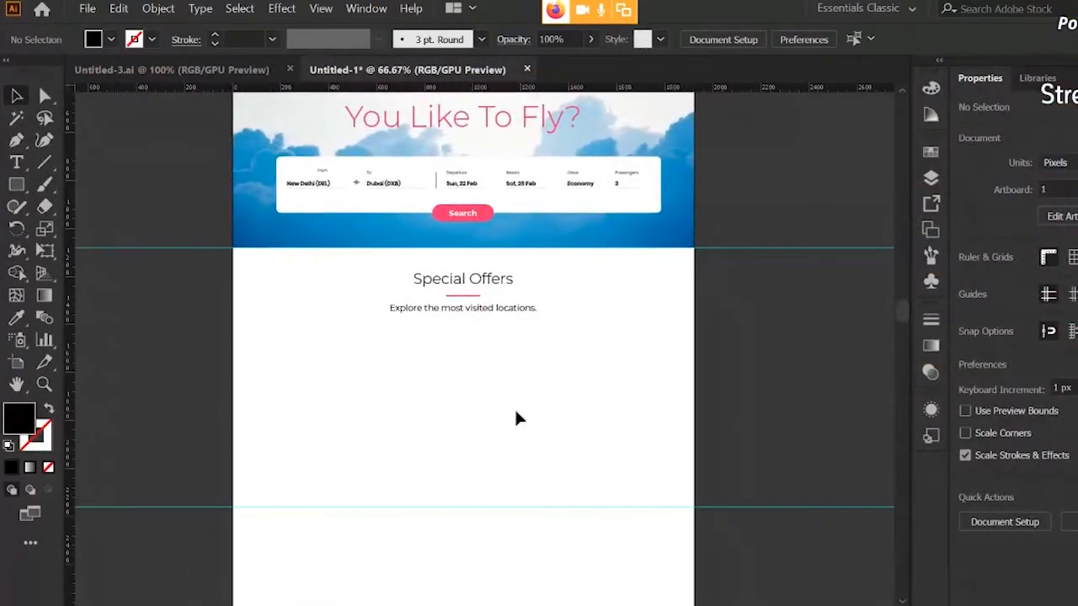
pyautogui.scroll(1, 517, 418)
pyautogui.moveTo(465, 427); pyautogui.dragTo(551, 430)
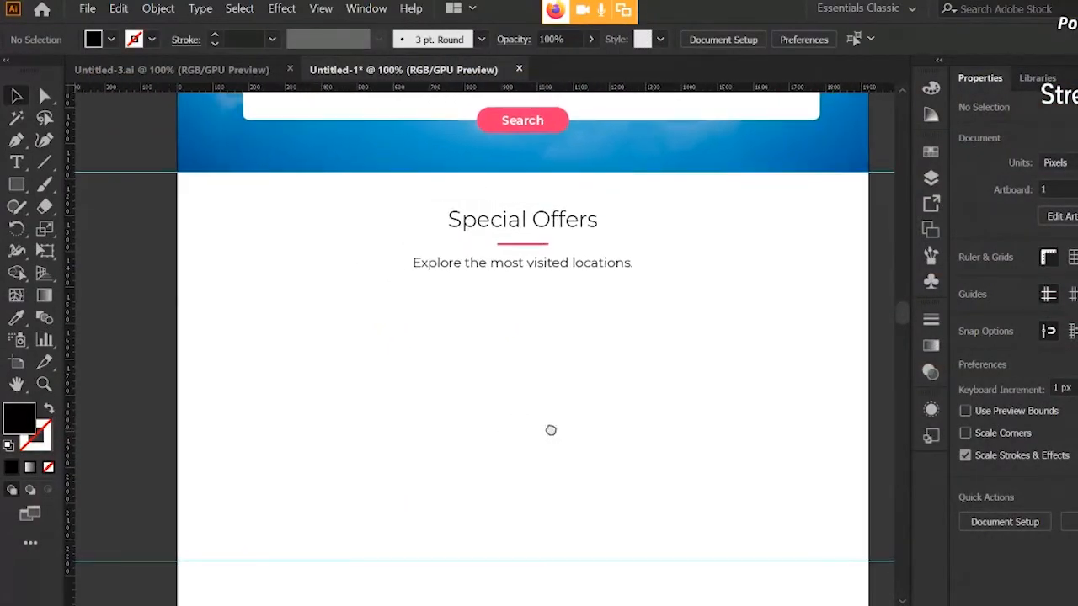
pyautogui.moveTo(13, 187); pyautogui.dragTo(72, 203)
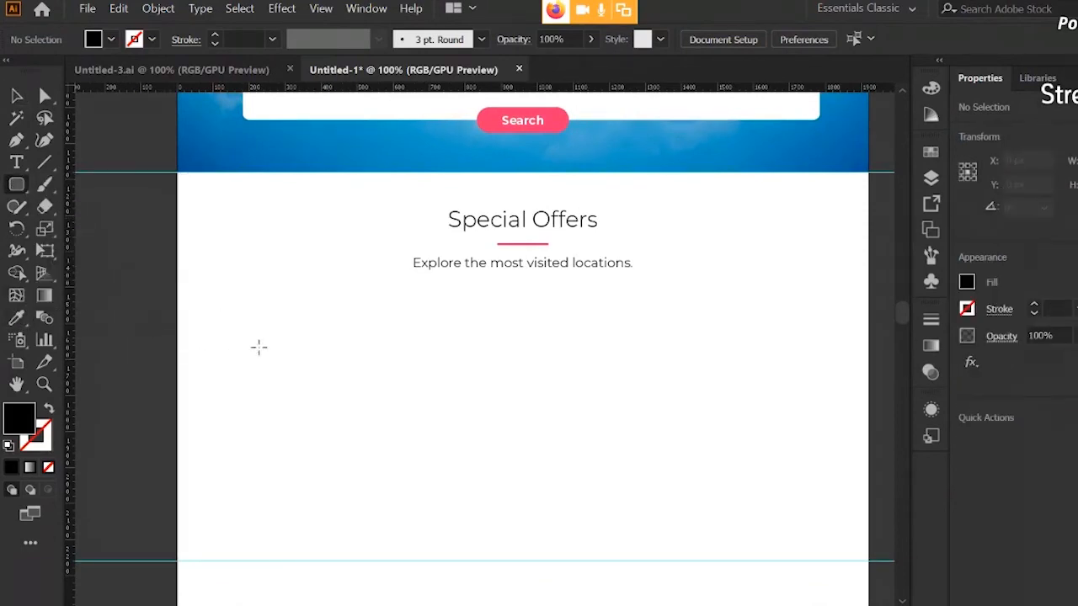
pyautogui.moveTo(252, 323); pyautogui.dragTo(431, 419)
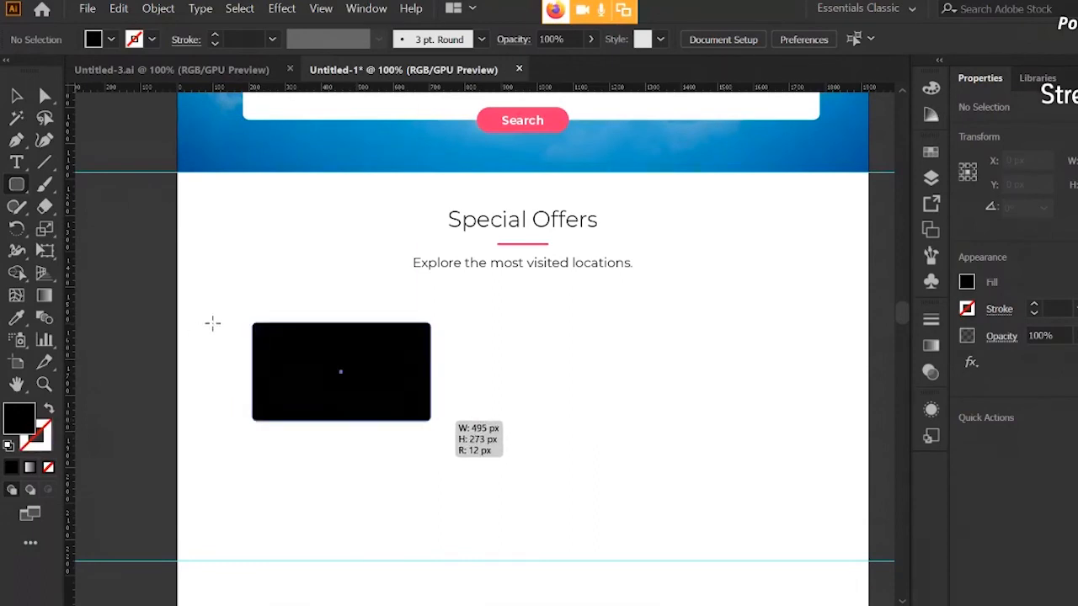
pyautogui.moveTo(261, 334); pyautogui.dragTo(267, 341)
pyautogui.click(487, 401)
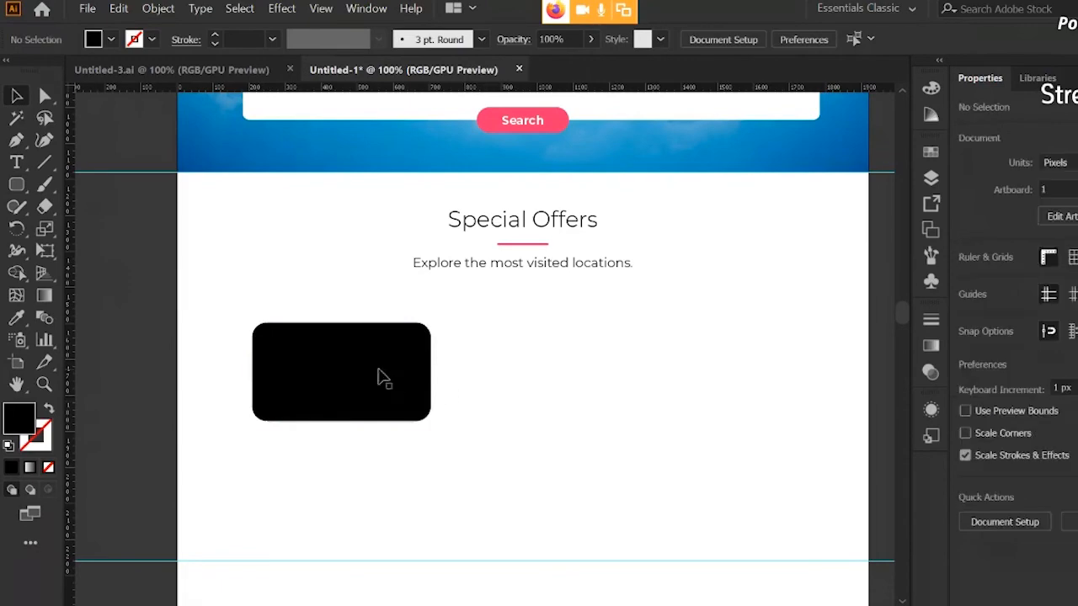
# Switch to File Explorer and bring the canmandawe-ftTsK4QinMw-unsplash photo from the Website Design folder into the Illustrator document
pyautogui.click(378, 370)
pyautogui.click(559, 561)
pyautogui.hotkey('alt', 'Tab')
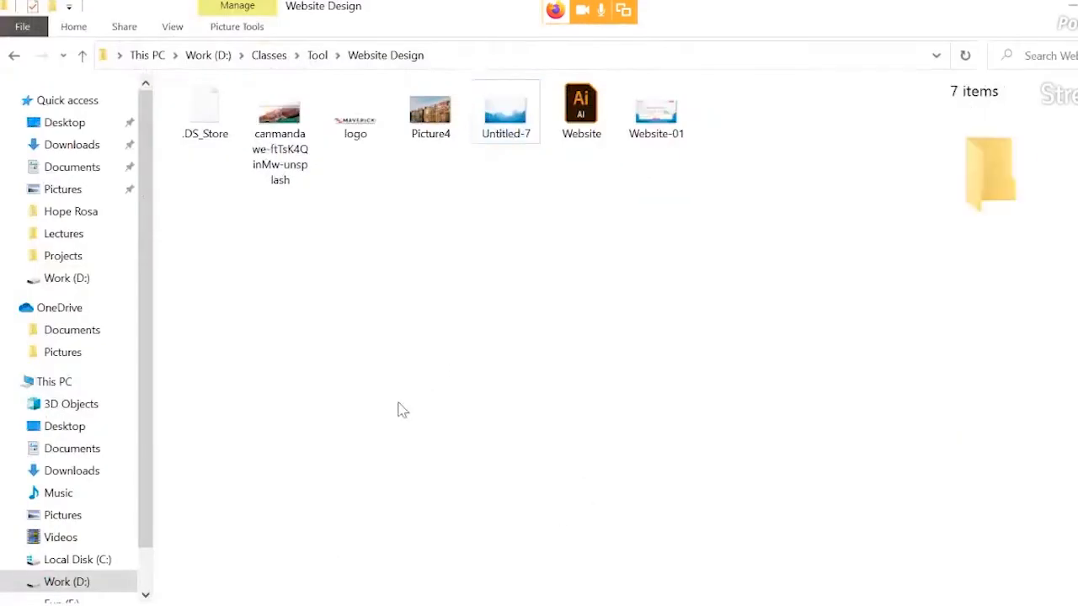
pyautogui.click(290, 122)
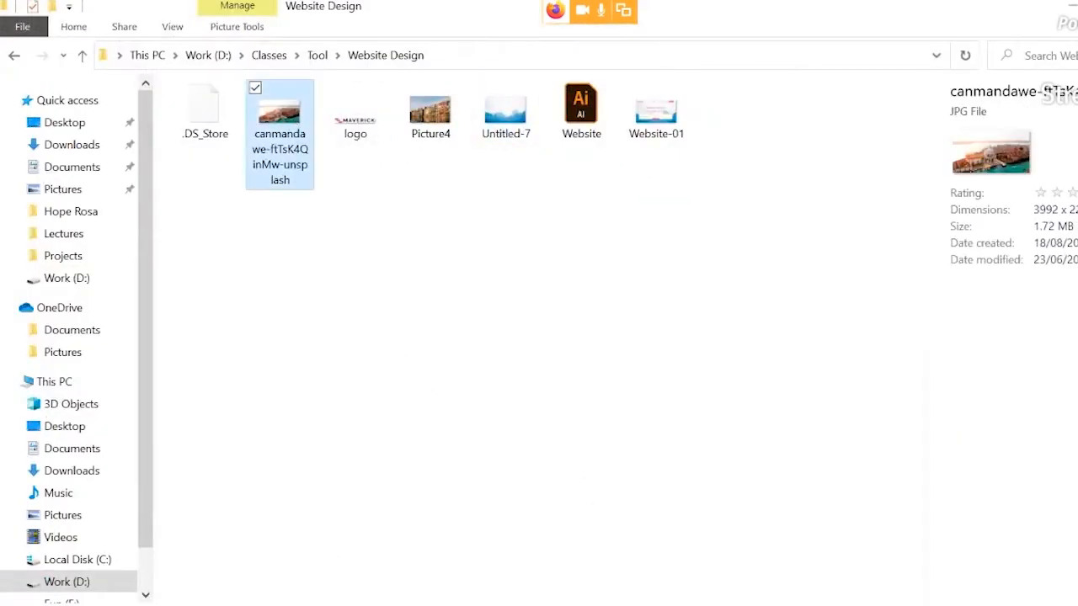
pyautogui.hotkey('alt', 'Tab')
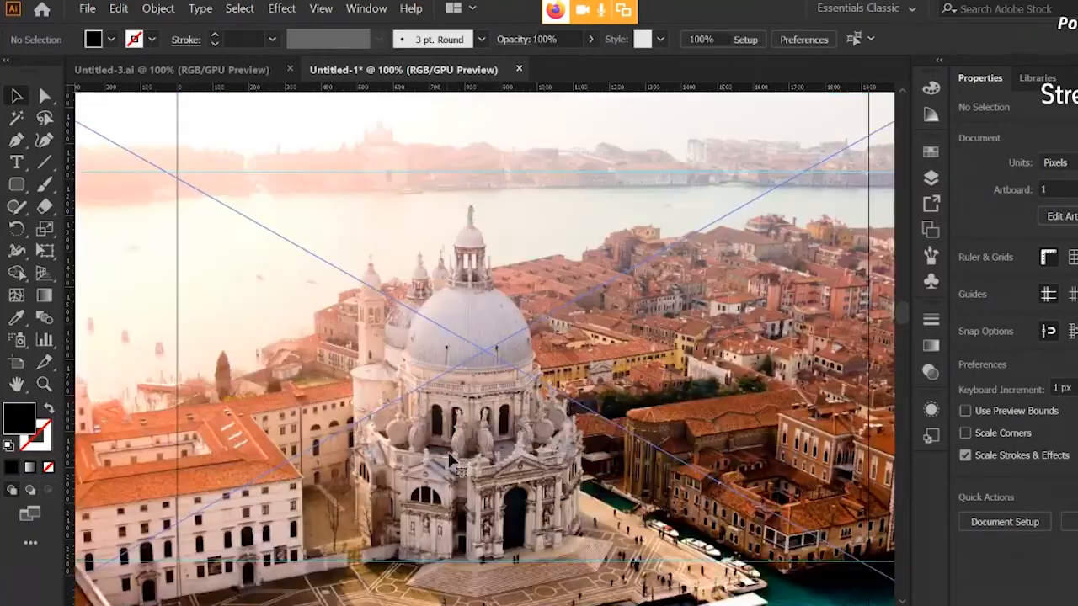
# Embed the placed city photo and scale it down proportionally to a small thumbnail beside the artboard
pyautogui.hotkey('ctrl', '-')
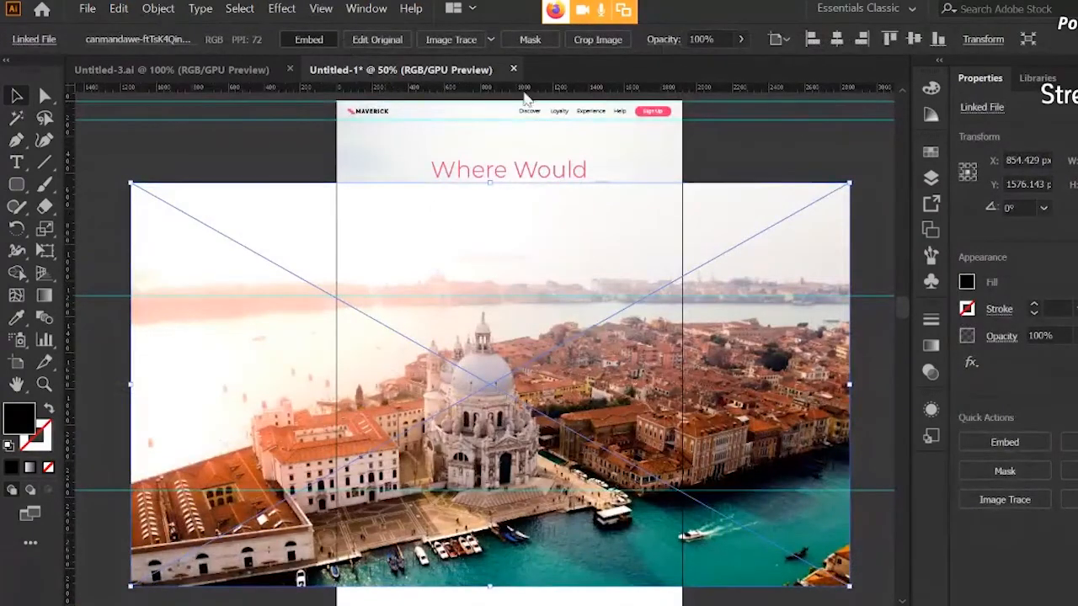
pyautogui.click(308, 40)
pyautogui.moveTo(849, 182); pyautogui.dragTo(267, 510)
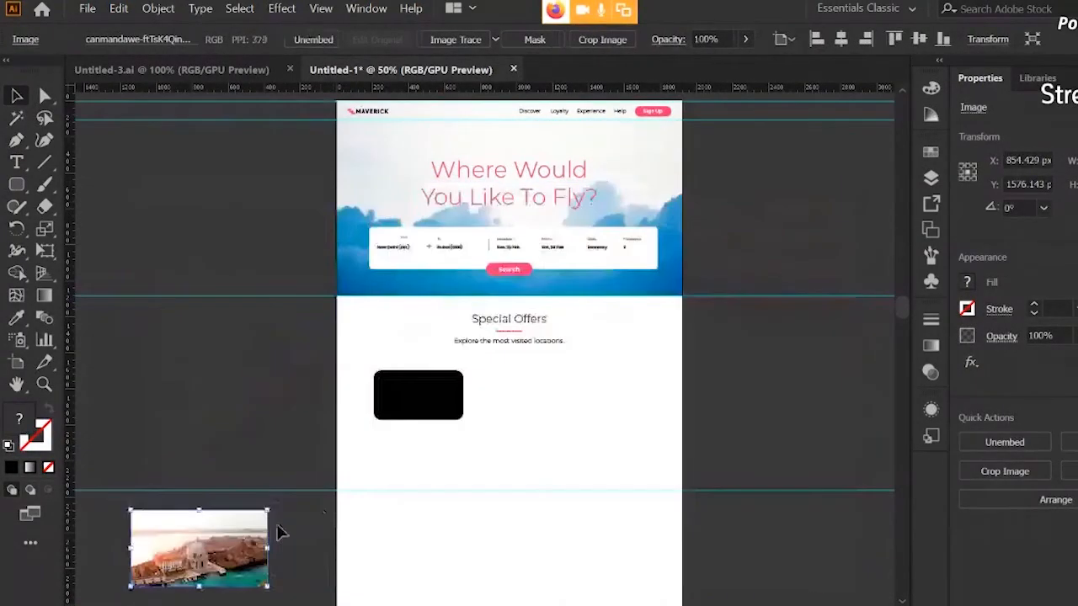
# Move the city photo over the black rounded rectangle and scale it to match the rectangle's width
pyautogui.moveTo(231, 546); pyautogui.dragTo(474, 400)
pyautogui.moveTo(510, 447); pyautogui.dragTo(597, 472)
pyautogui.scroll(1, 460, 413)
pyautogui.scroll(4, 460, 413)
pyautogui.moveTo(366, 156); pyautogui.dragTo(503, 176)
# Send the city photo behind the black rounded rectangle and clip it to the rectangle's shape with a clipping mask
pyautogui.rightClick(503, 176)
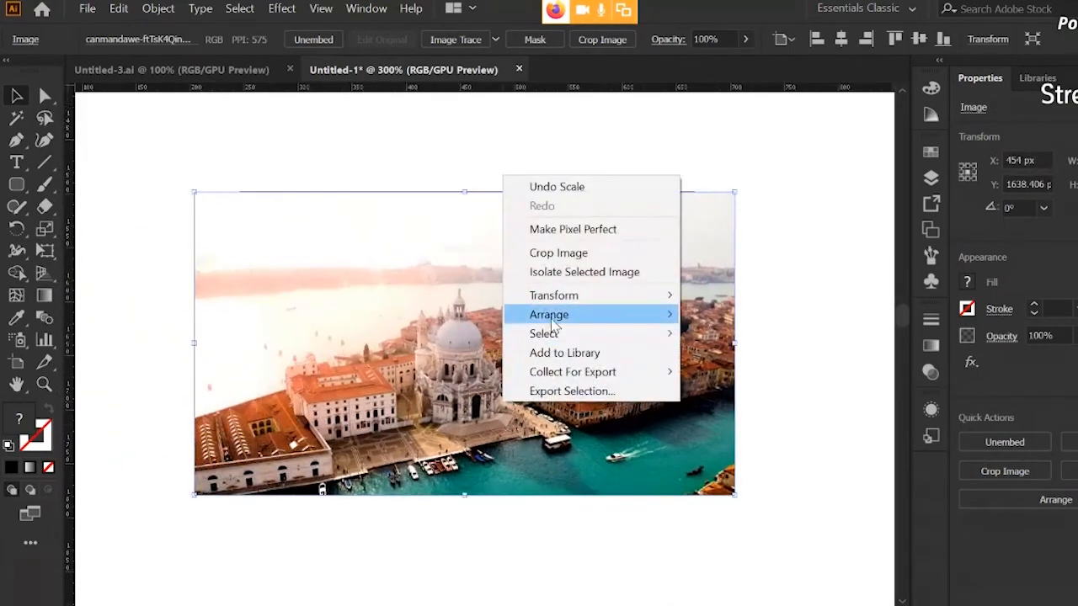
pyautogui.moveTo(552, 324)
pyautogui.click(732, 369)
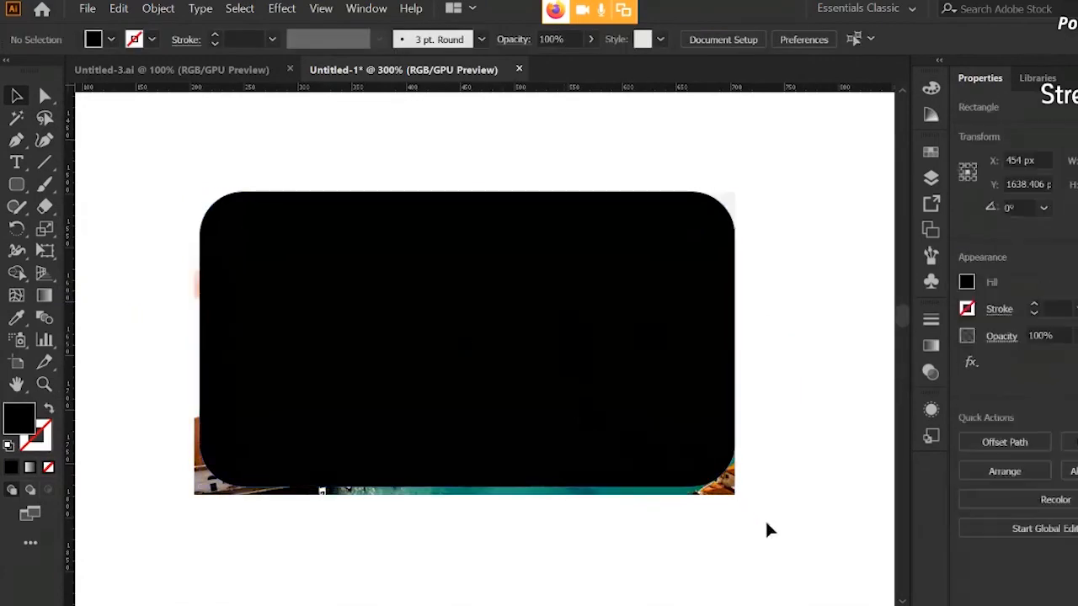
pyautogui.rightClick(529, 342)
pyautogui.click(781, 312)
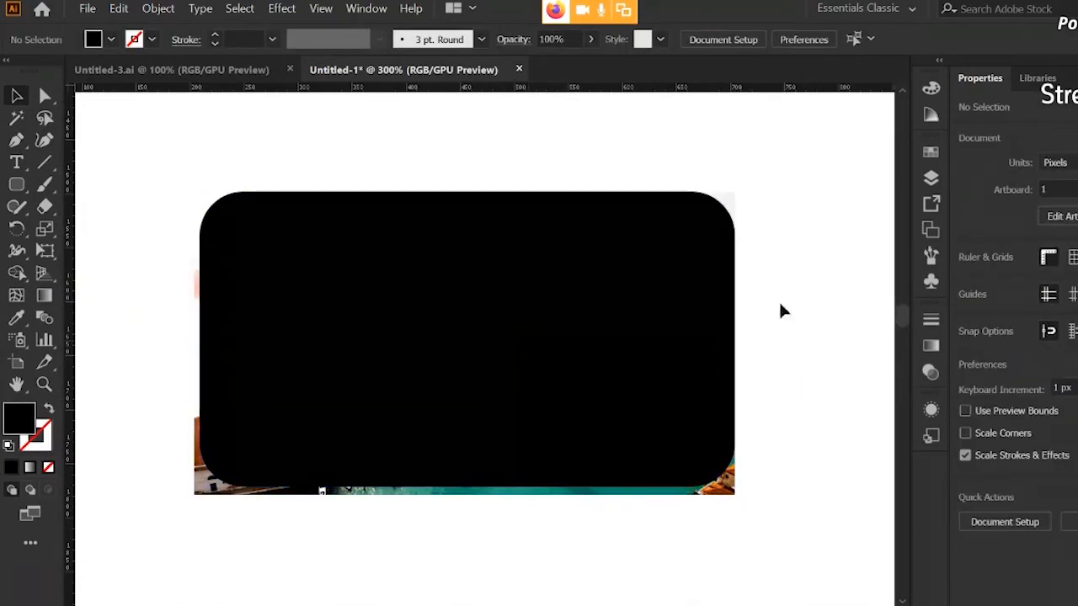
pyautogui.moveTo(569, 375); pyautogui.dragTo(505, 343)
pyautogui.rightClick(505, 343)
pyautogui.click(581, 489)
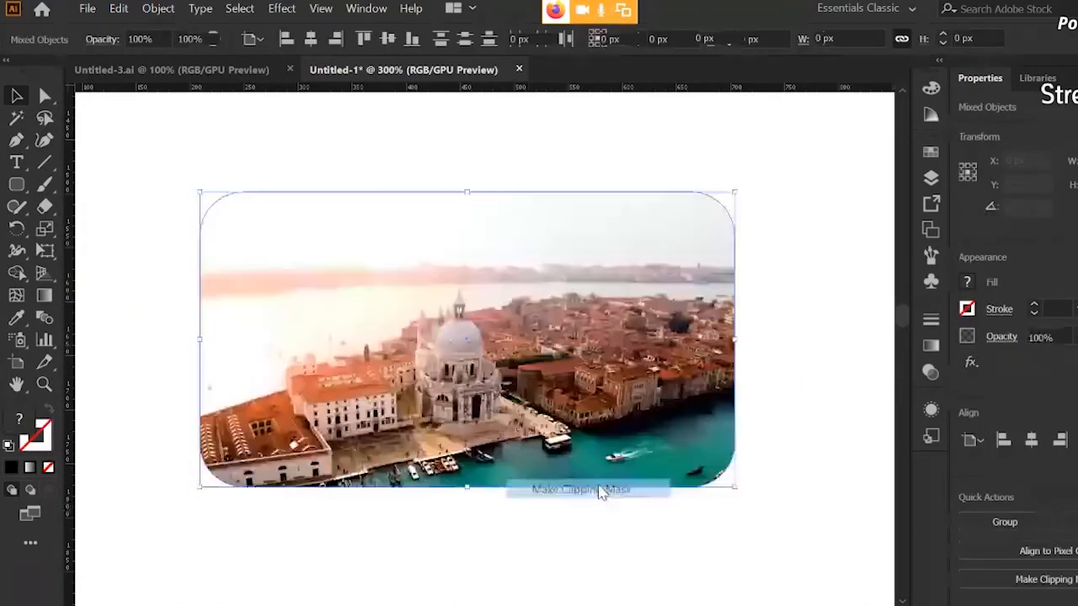
pyautogui.click(782, 319)
pyautogui.scroll(-1, 782, 319)
pyautogui.moveTo(698, 308); pyautogui.dragTo(609, 291)
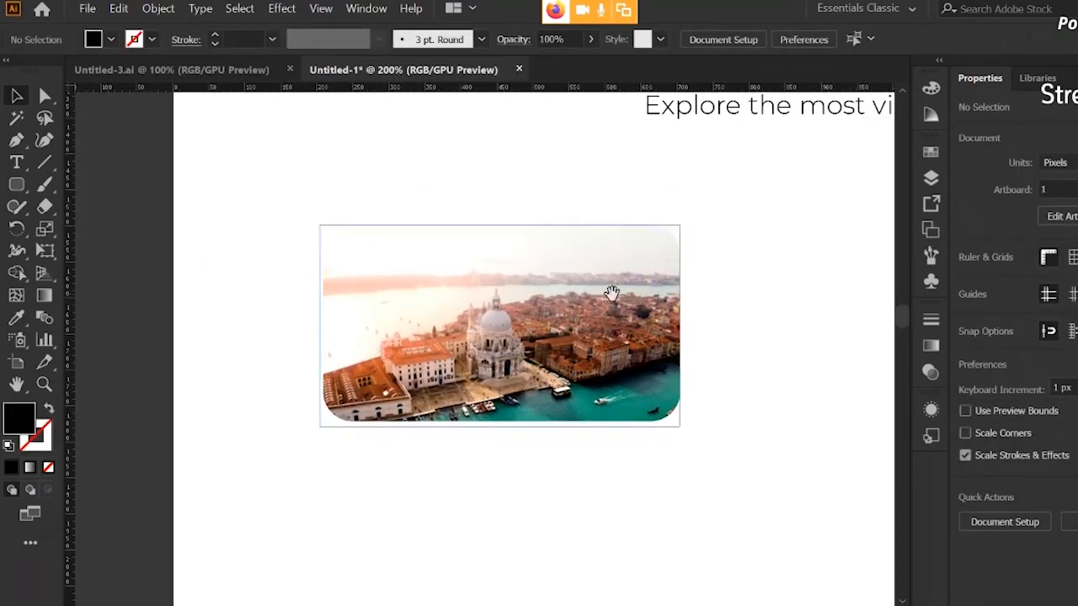
pyautogui.scroll(-1, 747, 383)
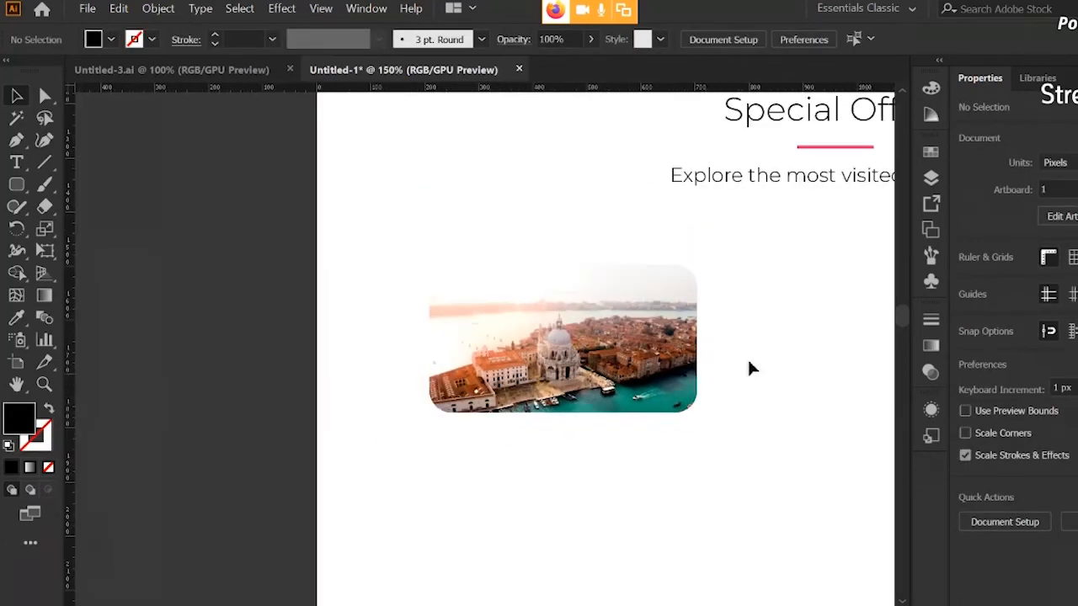
pyautogui.moveTo(748, 366); pyautogui.dragTo(535, 328)
# Undo the clipping mask and replace the city photo with Picture4 from File Explorer's Website Design folder, embedded over the black rounded rectangle
pyautogui.scroll(-1, 590, 324)
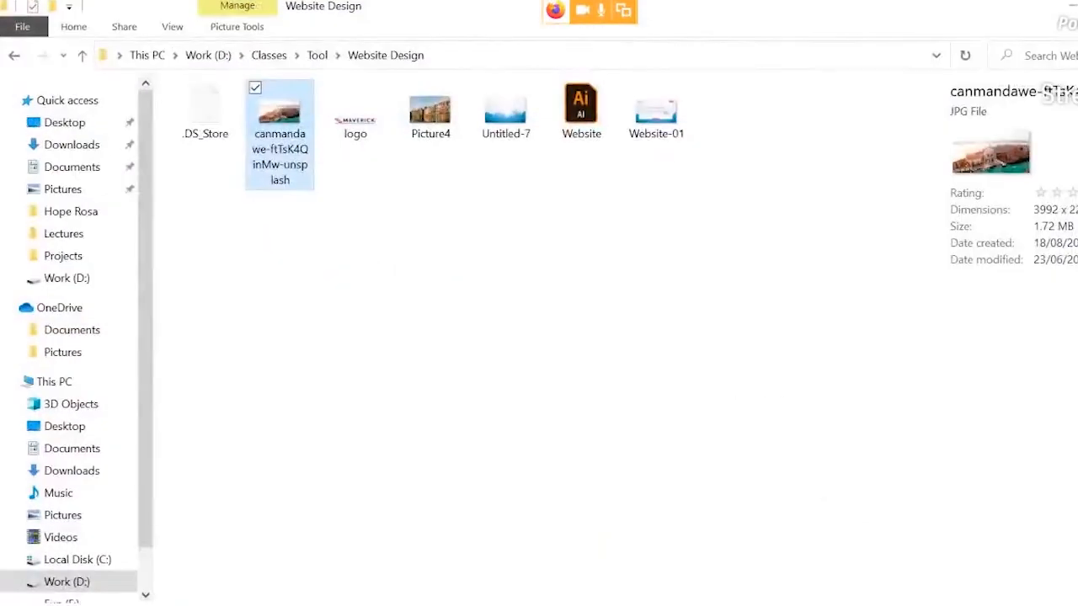
pyautogui.click(437, 130)
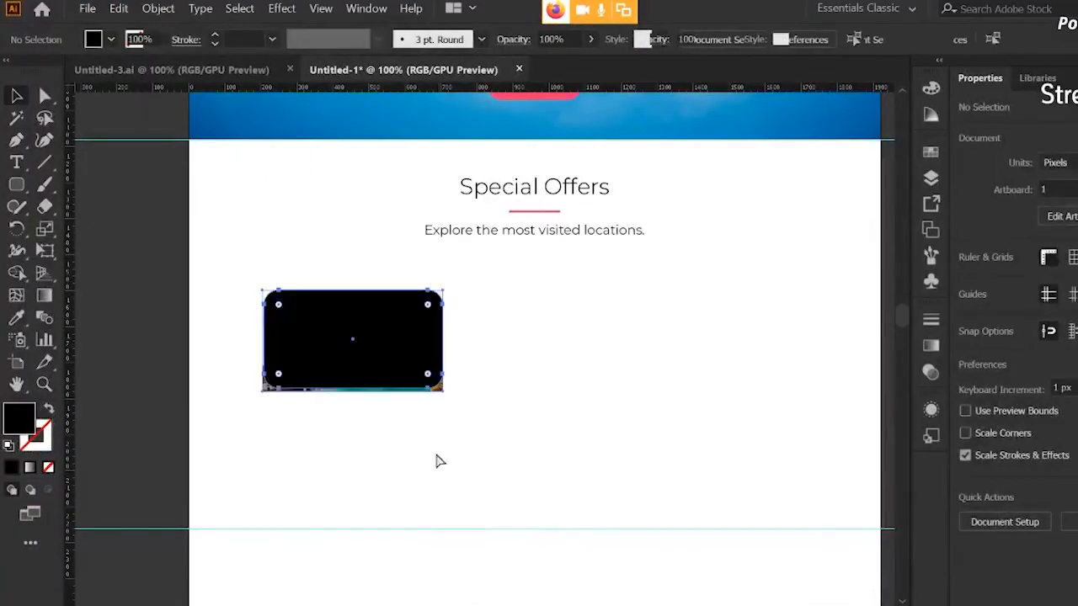
pyautogui.click(433, 426)
pyautogui.moveTo(439, 390); pyautogui.dragTo(375, 592)
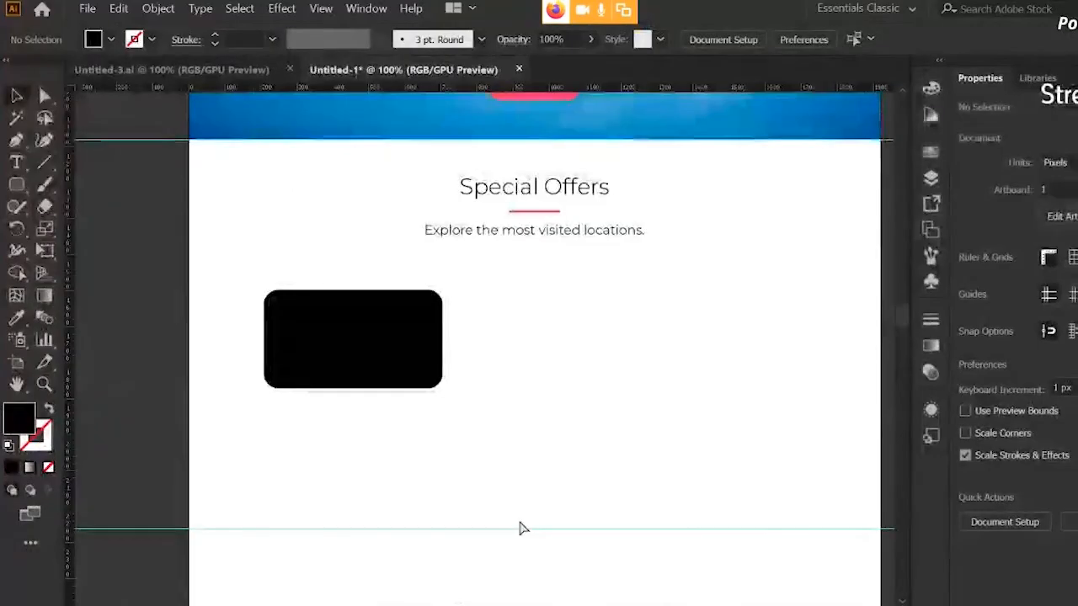
pyautogui.moveTo(522, 527); pyautogui.dragTo(398, 362)
pyautogui.click(251, 40)
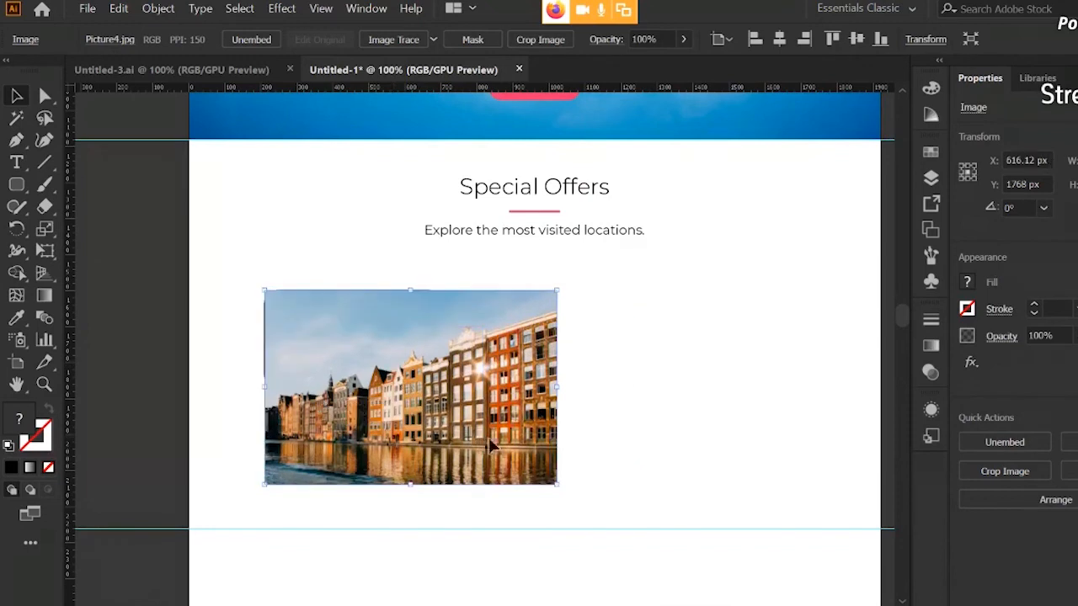
# Scale Picture4 proportionally to about 493 px wide, slightly overlapping the rounded rectangle's edges, and send it to the back
pyautogui.moveTo(553, 490); pyautogui.dragTo(444, 409)
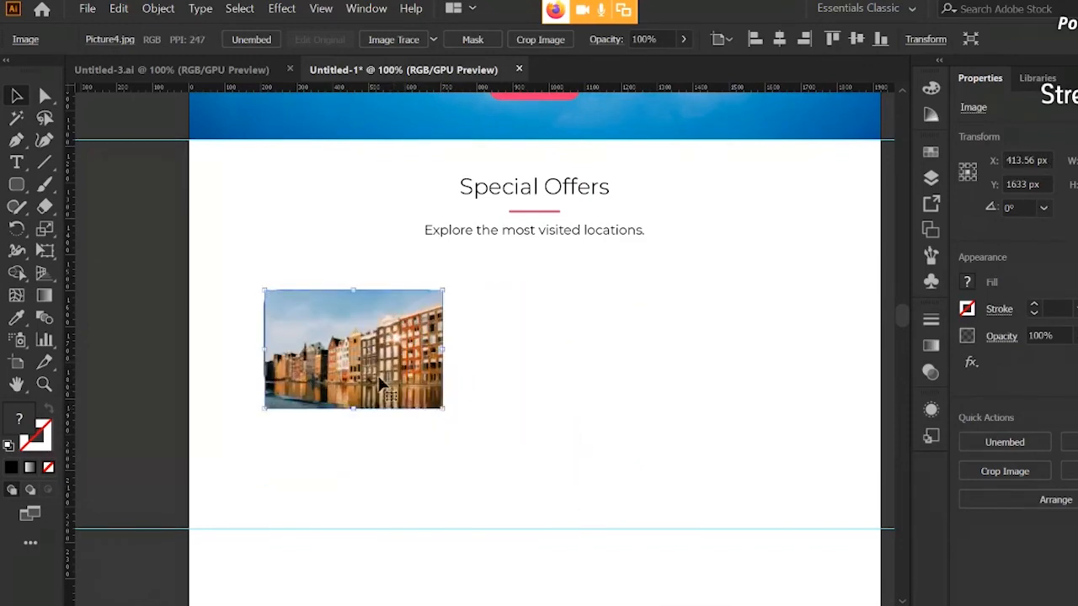
pyautogui.rightClick(384, 380)
pyautogui.moveTo(446, 516)
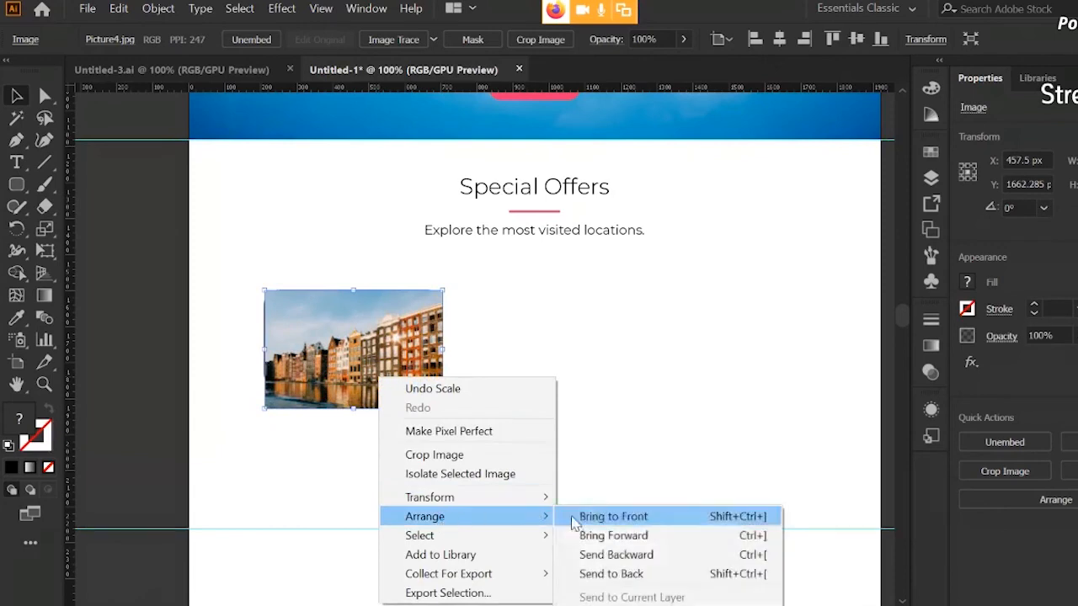
pyautogui.click(631, 573)
pyautogui.hotkey('ctrl', '=')
pyautogui.hotkey('ctrl', '=')
pyautogui.moveTo(488, 356); pyautogui.dragTo(685, 385)
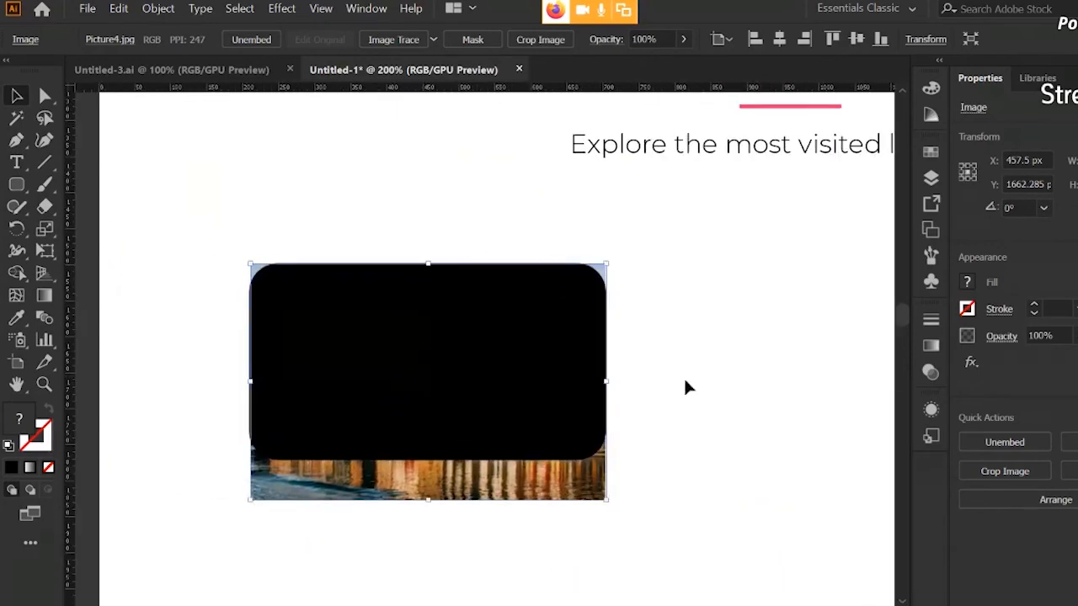
pyautogui.click(685, 385)
pyautogui.click(249, 264)
pyautogui.moveTo(249, 264); pyautogui.dragTo(246, 261)
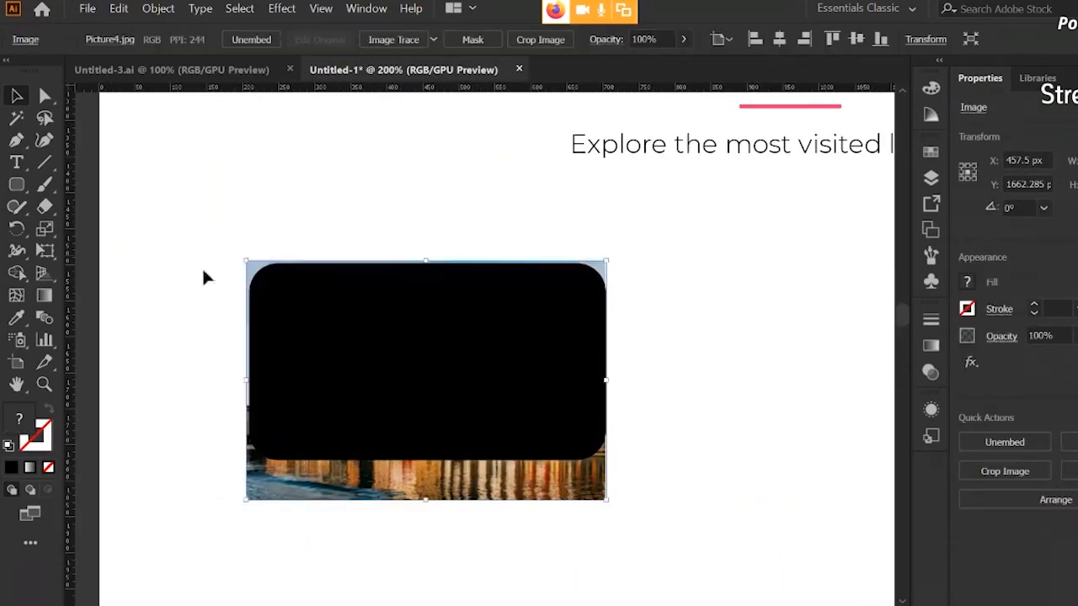
# Clip Picture4 to the black rounded rectangle's shape with a clipping mask
pyautogui.keyDown('shift'); pyautogui.click(474, 353); pyautogui.keyUp('shift')
pyautogui.rightClick(474, 354)
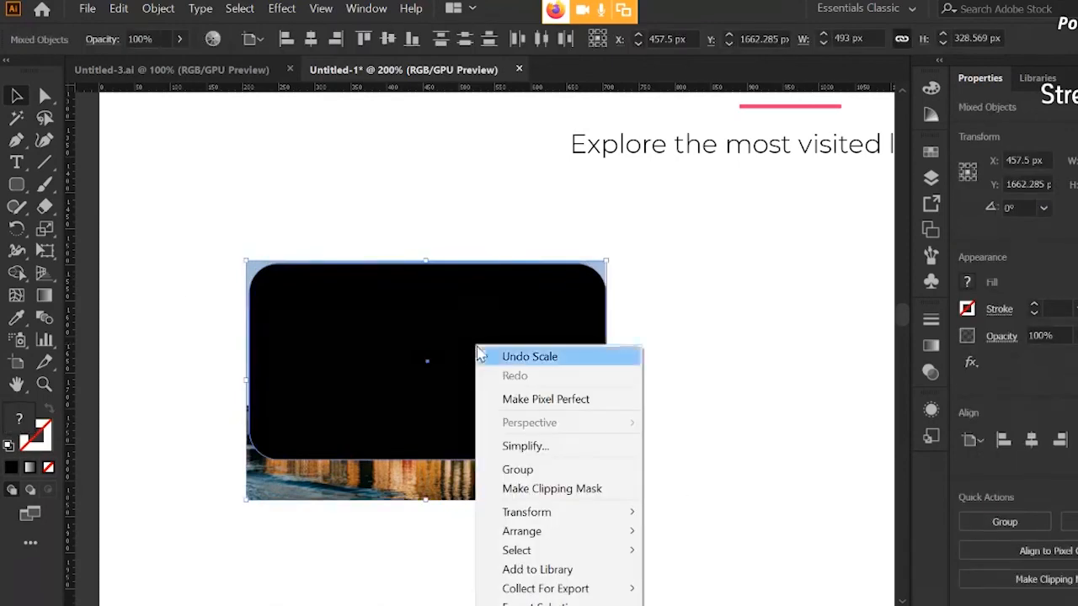
pyautogui.click(553, 486)
pyautogui.click(502, 406)
pyautogui.click(192, 372)
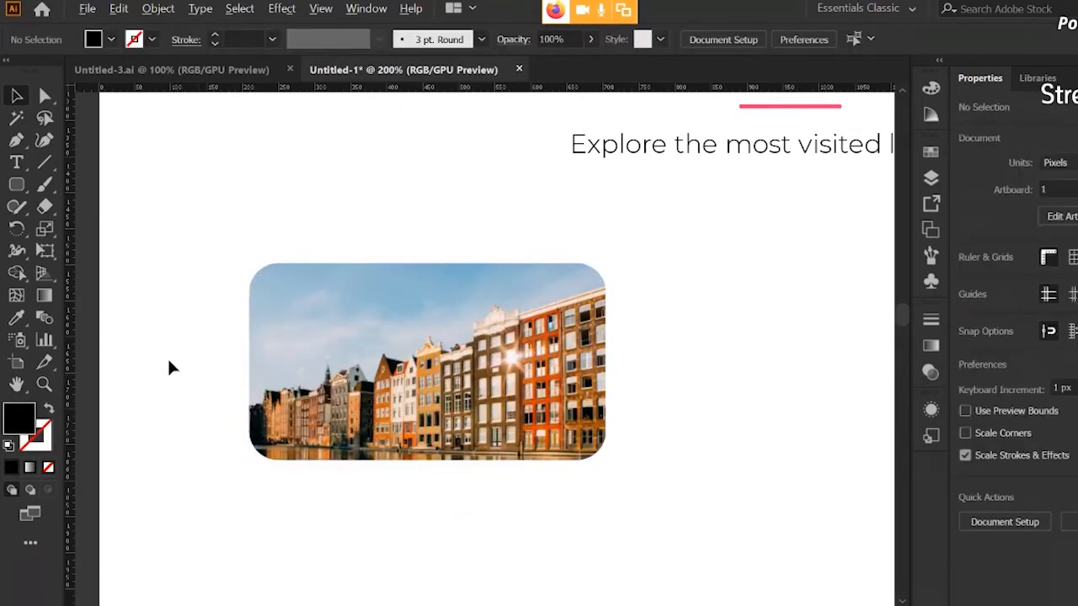
# Draw a black rounded rectangle as wide as the photo card, covering its lower part and extending below it
pyautogui.scroll(-1, 168, 362)
pyautogui.scroll(-3, 213, 421)
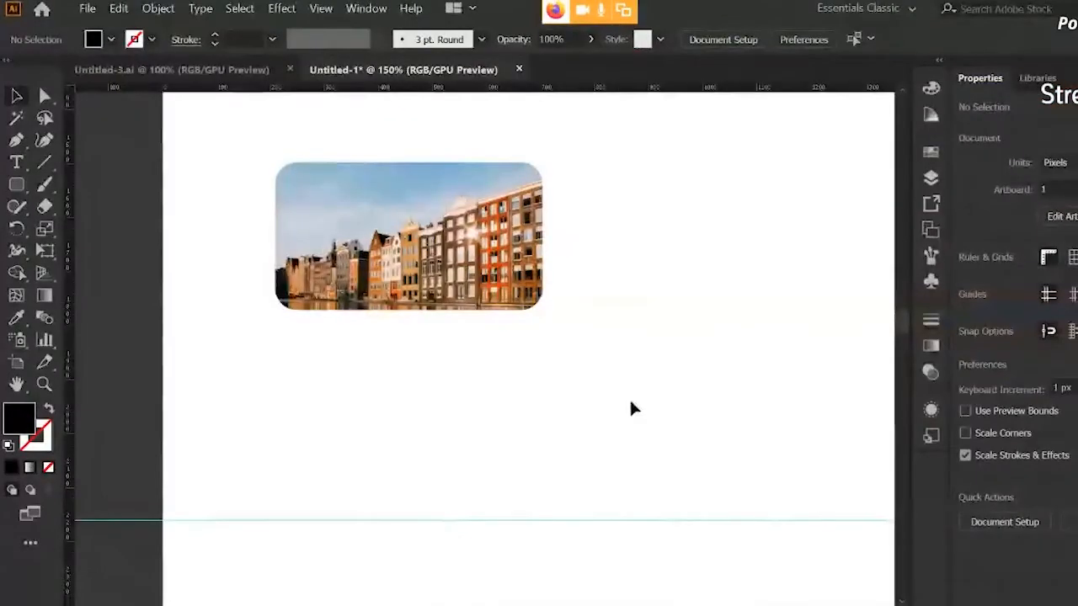
pyautogui.click(17, 187)
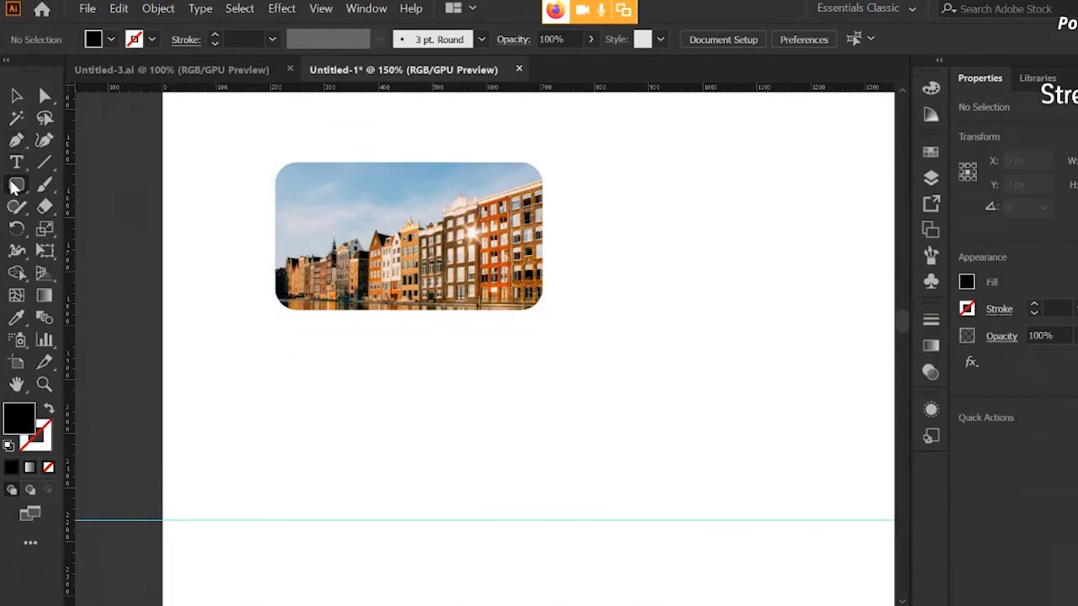
pyautogui.moveTo(14, 187); pyautogui.dragTo(90, 210)
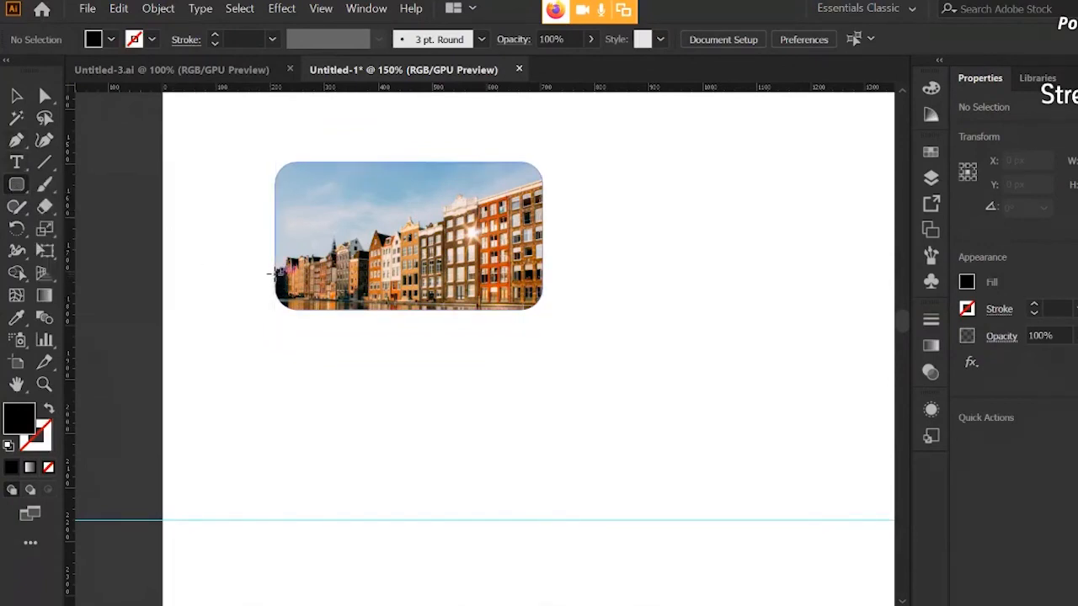
pyautogui.moveTo(276, 162); pyautogui.dragTo(543, 429)
pyautogui.scroll(1, 226, 300)
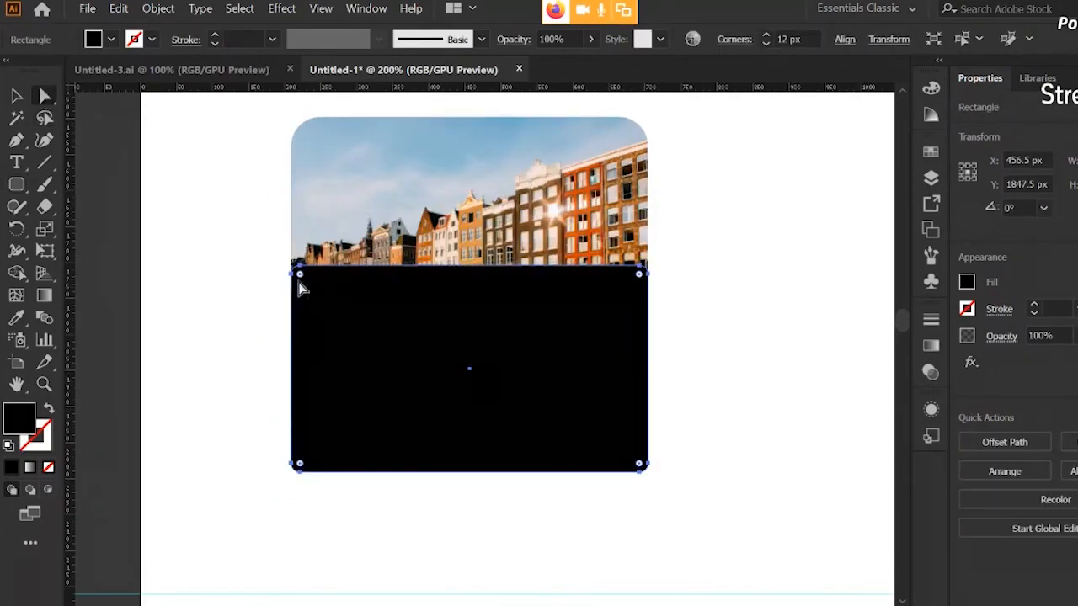
# Square off the black panel's two upper corners to 0 px and round its lower corners to match the photo card
pyautogui.moveTo(301, 280); pyautogui.dragTo(279, 269)
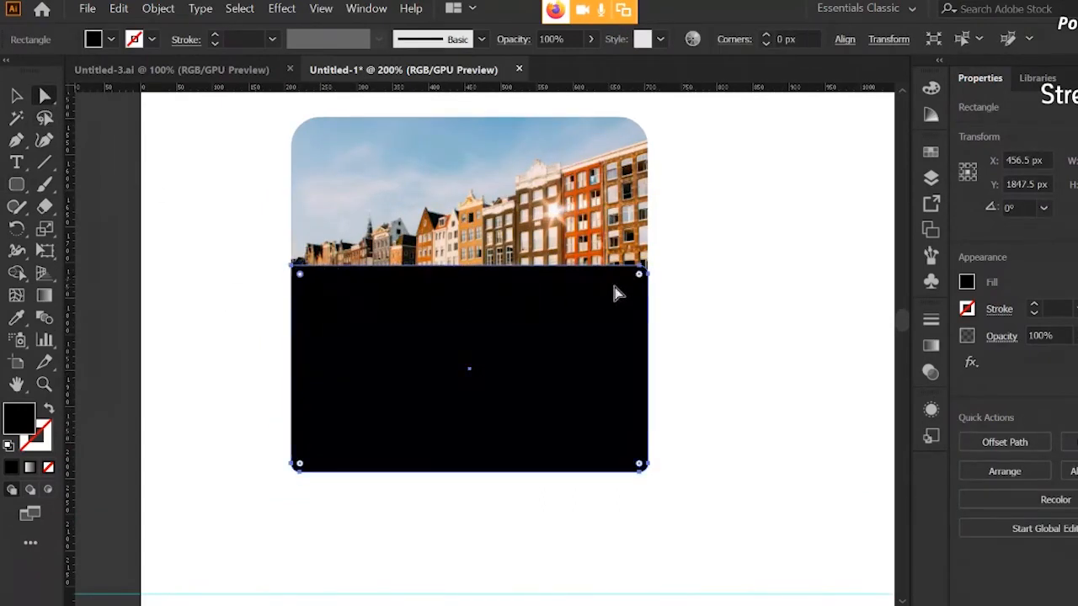
pyautogui.moveTo(639, 280); pyautogui.dragTo(653, 274)
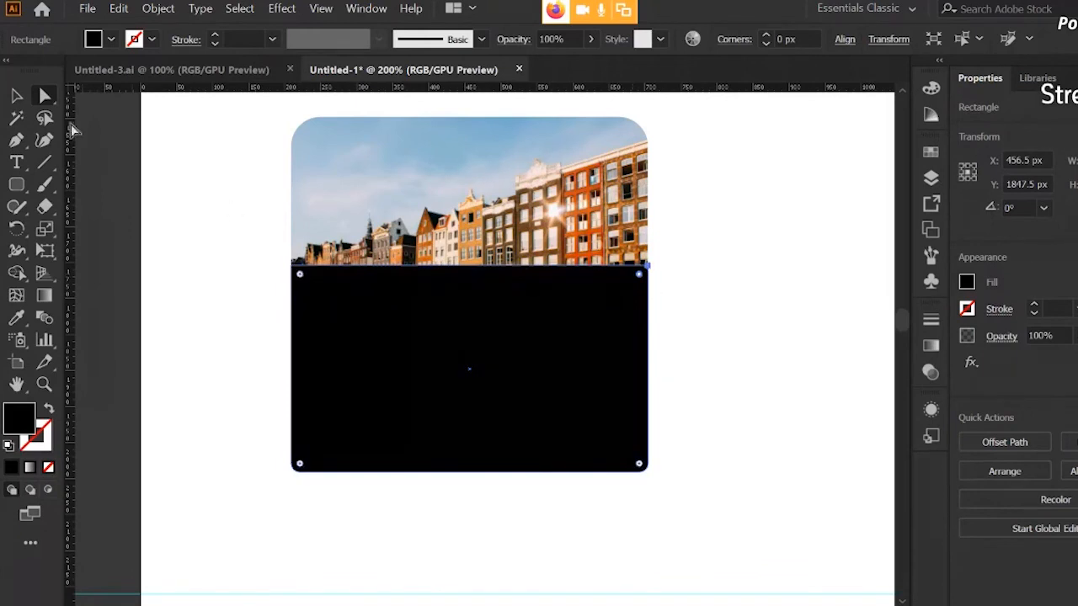
pyautogui.click(17, 95)
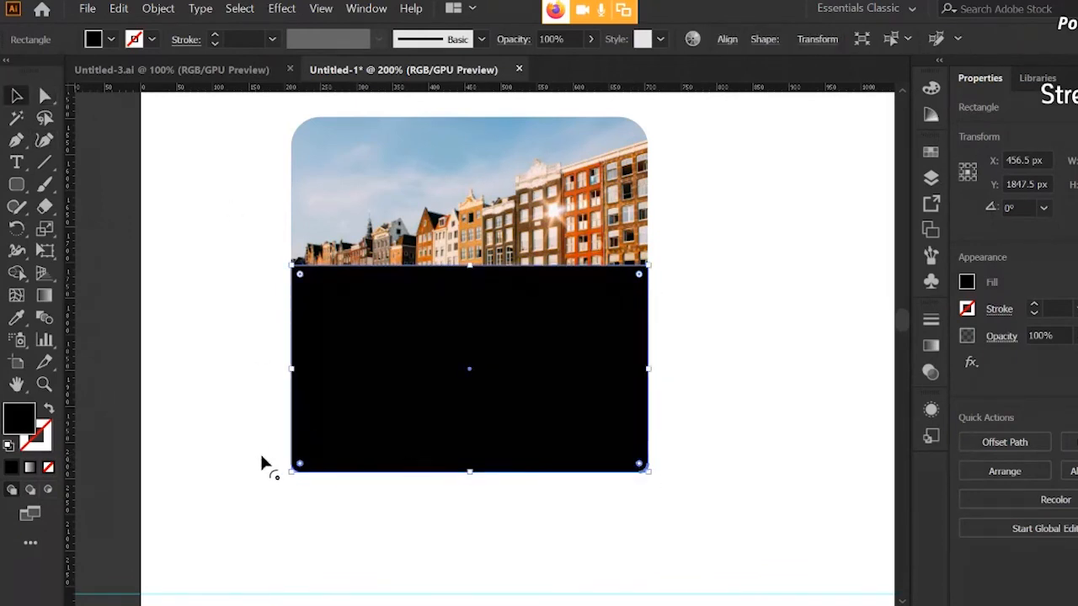
pyautogui.moveTo(302, 468); pyautogui.dragTo(319, 446)
pyautogui.click(191, 428)
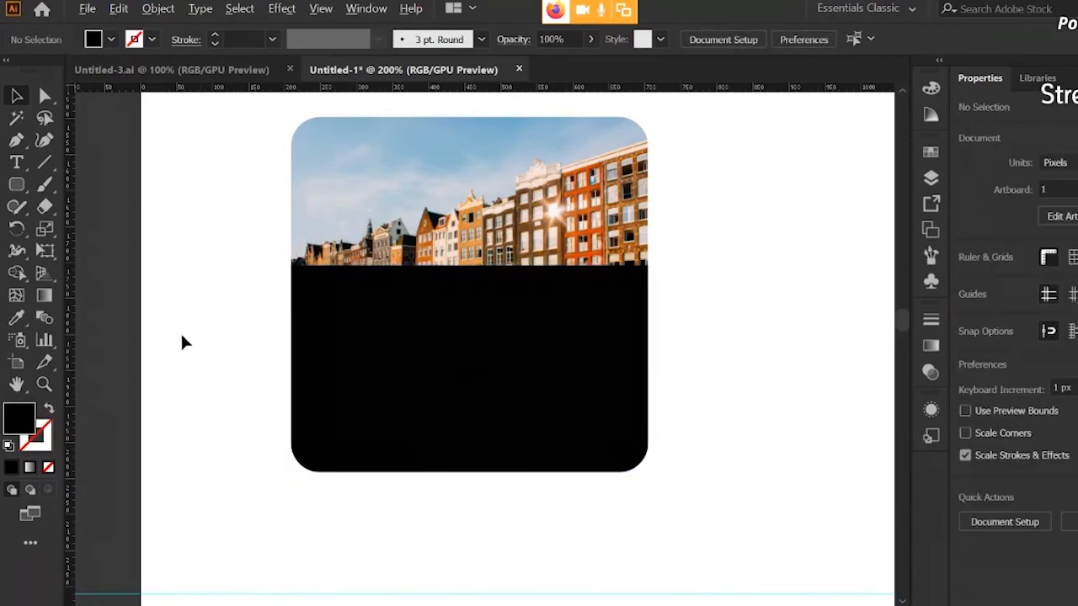
# Fill the black panel beneath the photo with a light gray swatch
pyautogui.hotkey('ctrl', '-')
pyautogui.click(112, 41)
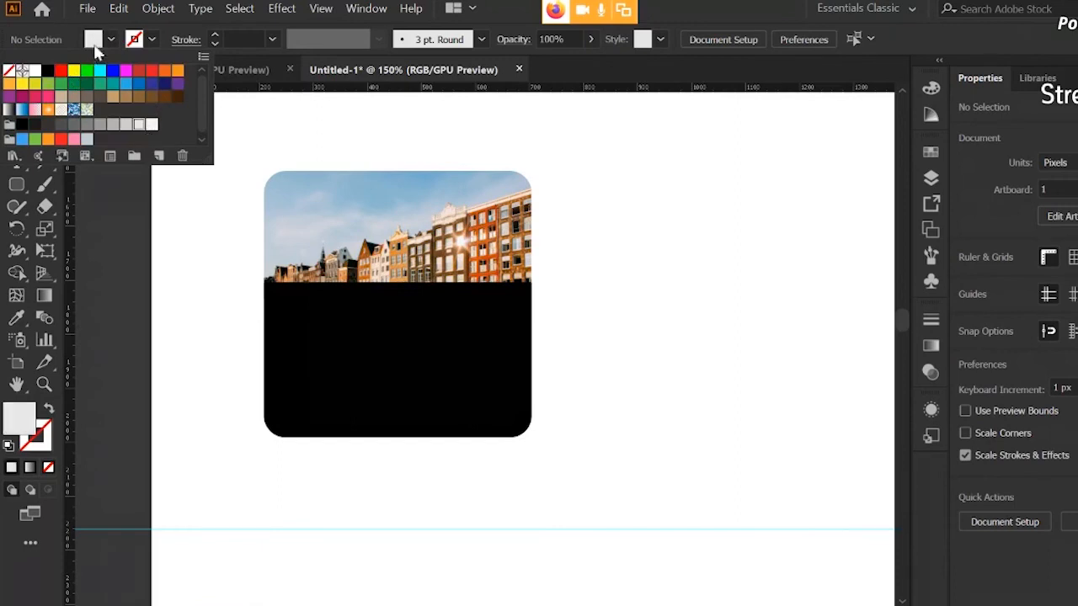
pyautogui.click(94, 46)
pyautogui.click(112, 39)
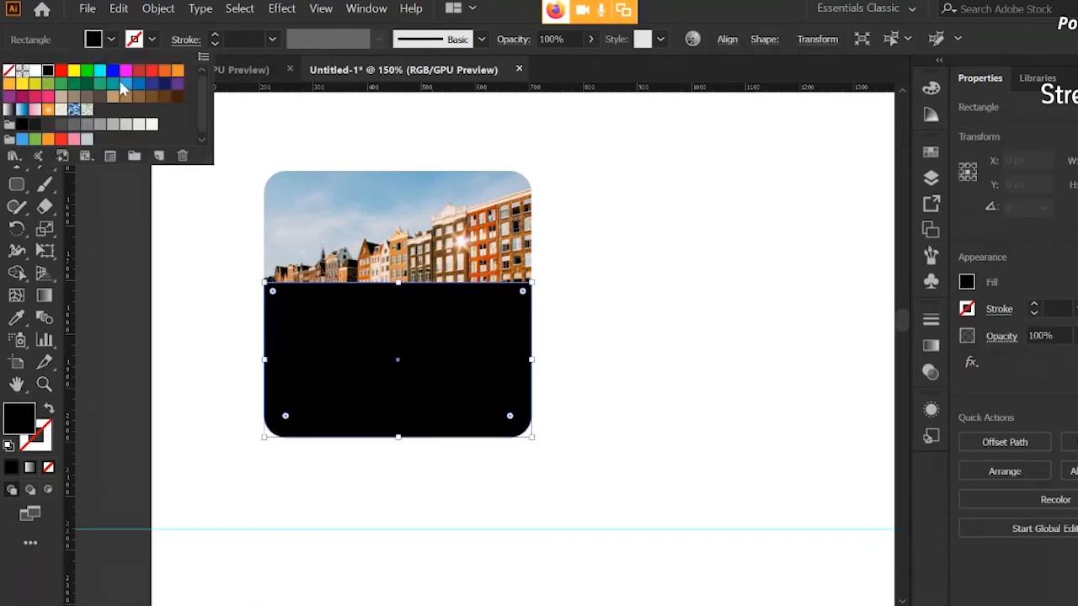
pyautogui.click(139, 126)
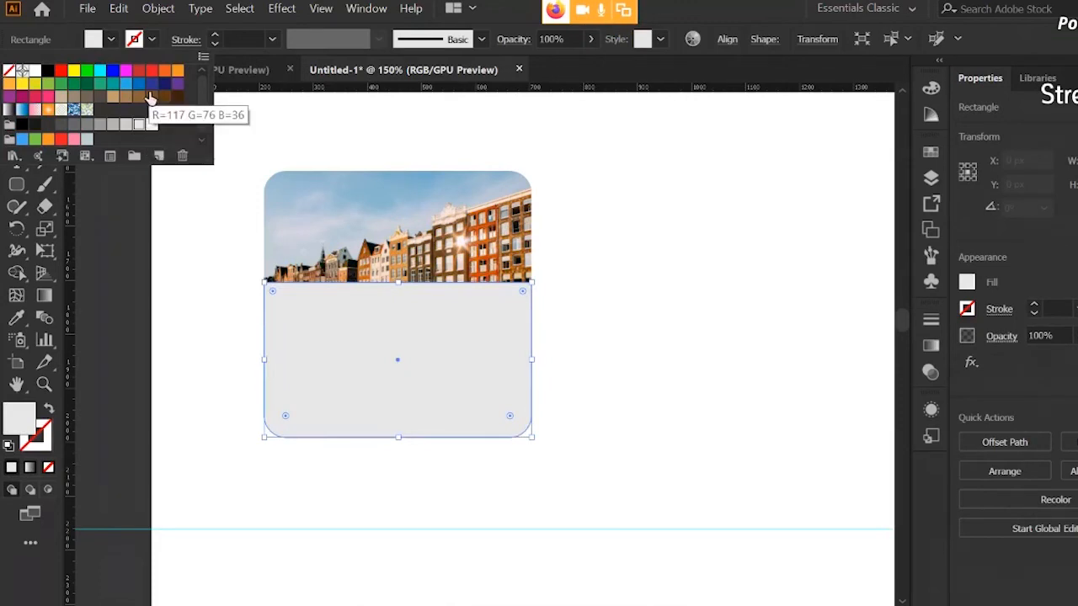
pyautogui.click(192, 268)
# Recolor the lower panel with the hero image's blue and lighten the fill to #A1EBFF
pyautogui.scroll(-2, 193, 268)
pyautogui.moveTo(197, 184); pyautogui.dragTo(257, 367)
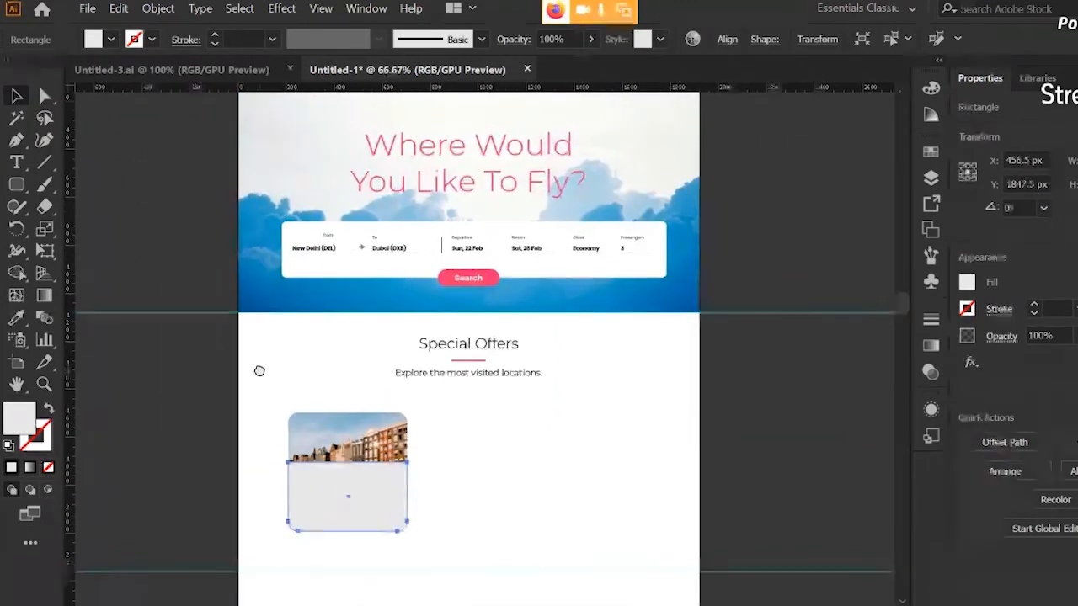
pyautogui.click(17, 320)
pyautogui.click(435, 295)
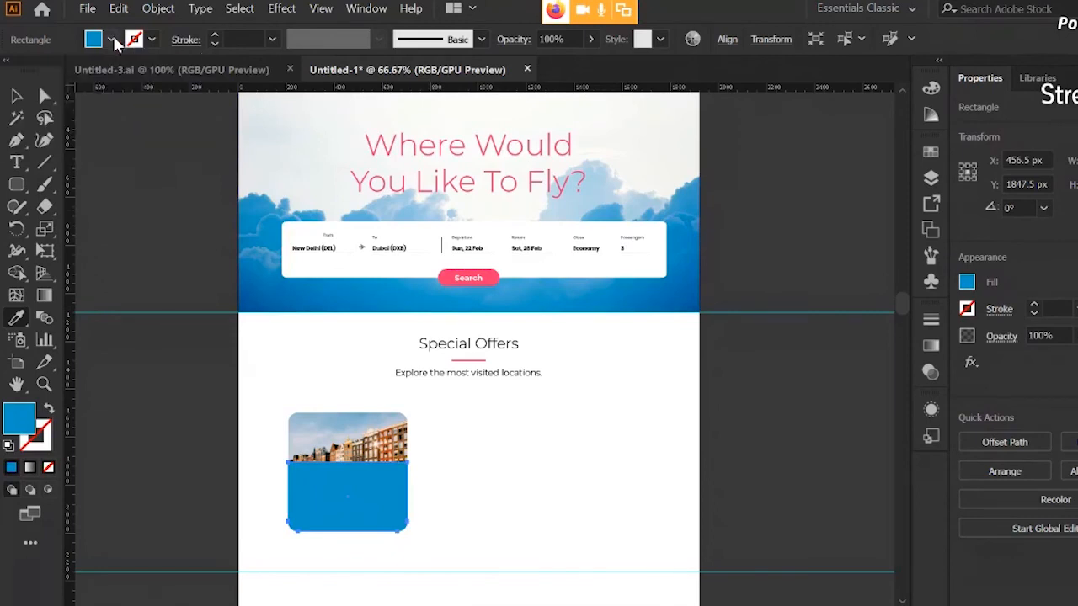
pyautogui.doubleClick(21, 416)
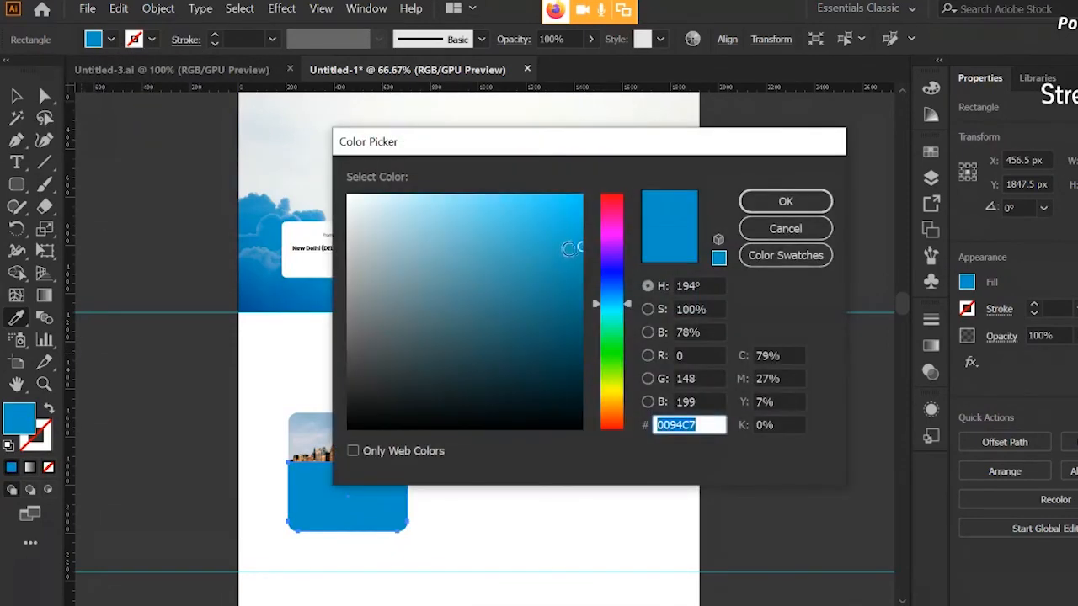
pyautogui.moveTo(569, 248)
pyautogui.mouseDown()
pyautogui.moveTo(521, 213)
pyautogui.moveTo(445, 190)
pyautogui.mouseUp()
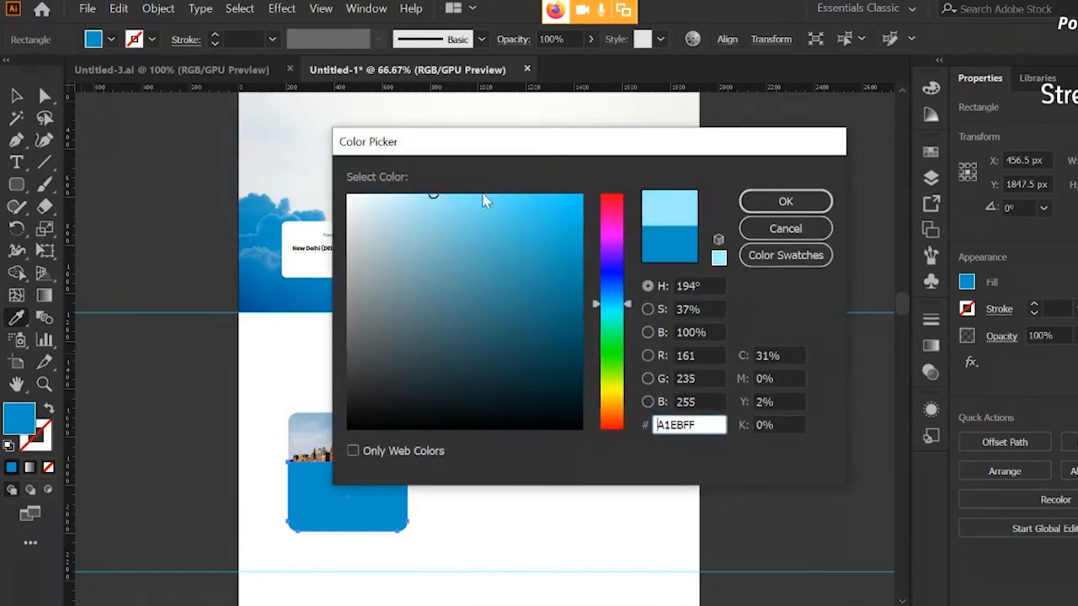
pyautogui.click(785, 201)
pyautogui.press('v')
pyautogui.click(446, 474)
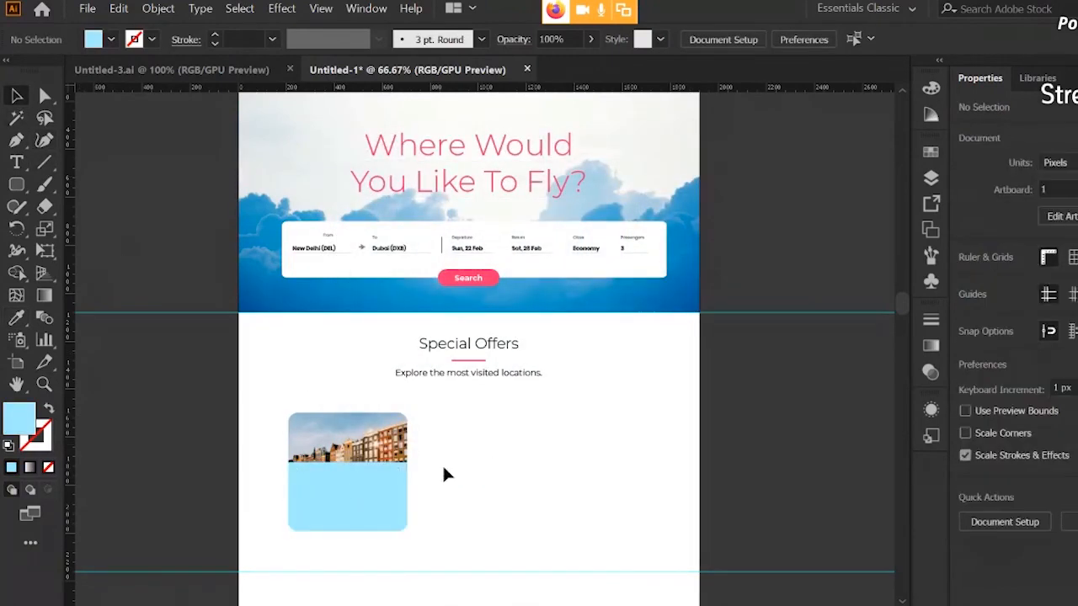
# Lower the light blue panel's upper edge to reveal more of the building photo
pyautogui.scroll(3, 381, 504)
pyautogui.moveTo(288, 401)
pyautogui.mouseDown()
pyautogui.moveTo(289, 432)
pyautogui.moveTo(289, 406)
pyautogui.mouseUp()
pyautogui.click(581, 426)
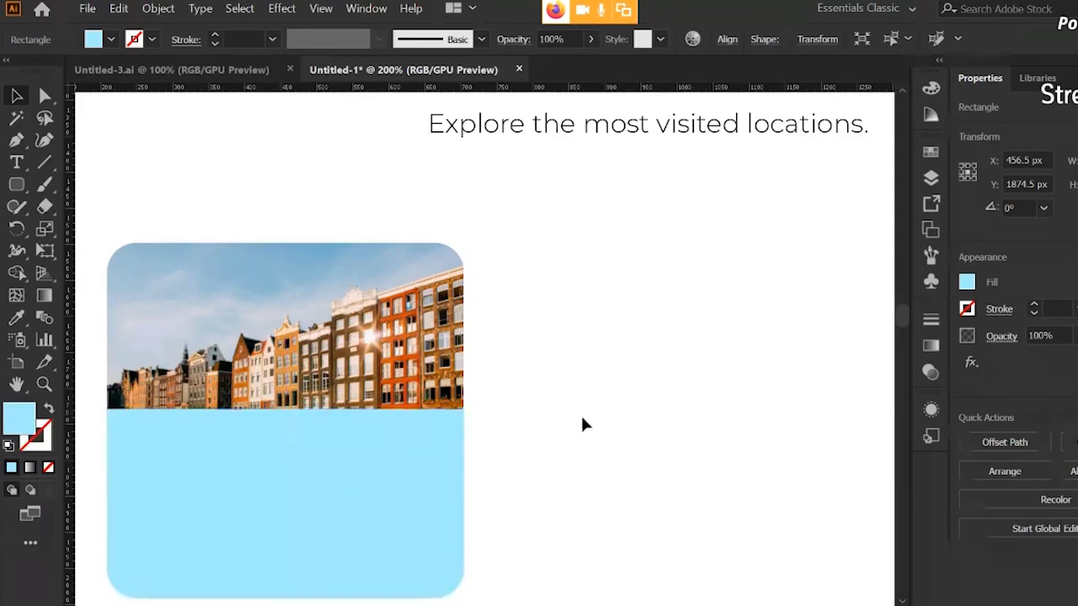
pyautogui.scroll(-1, 617, 467)
pyautogui.scroll(-1, 618, 468)
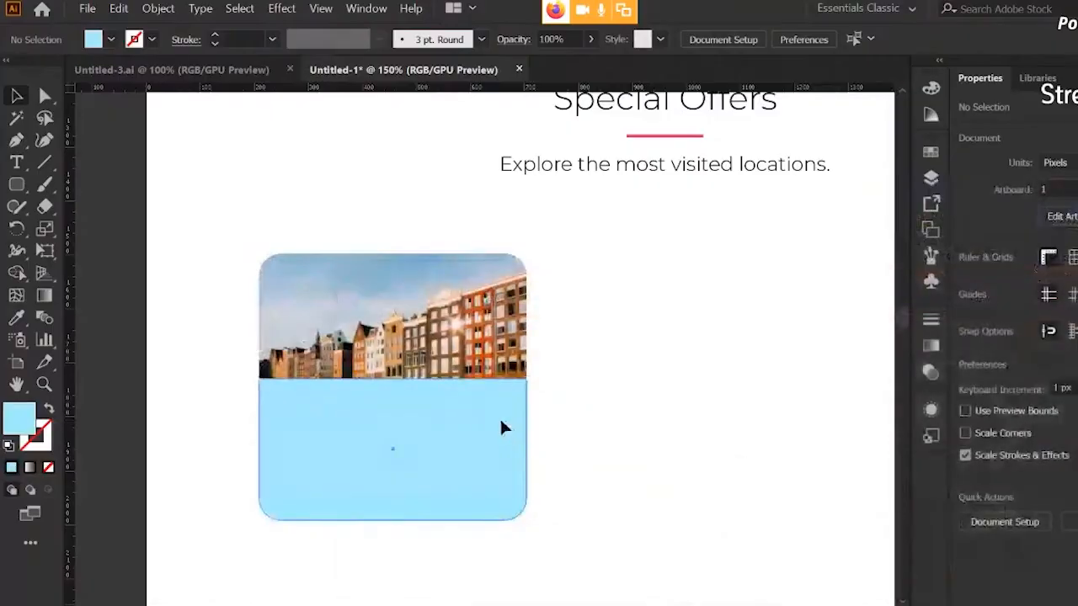
# Shorten the light blue panel of the card by raising its lower edge
pyautogui.click(499, 416)
pyautogui.click(578, 471)
pyautogui.click(505, 446)
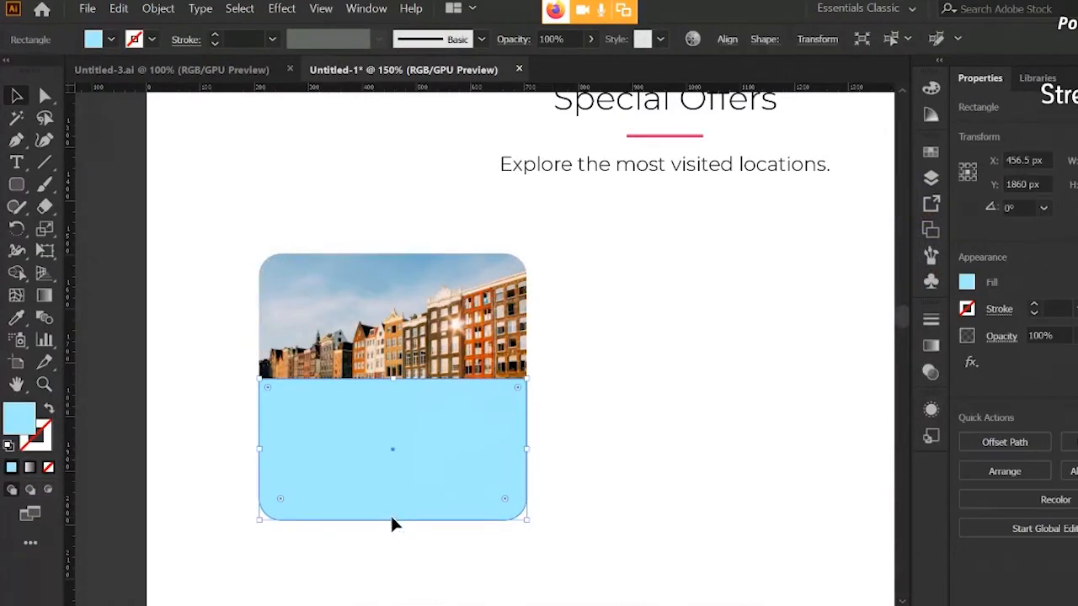
pyautogui.moveTo(392, 521); pyautogui.dragTo(392, 489)
pyautogui.click(564, 472)
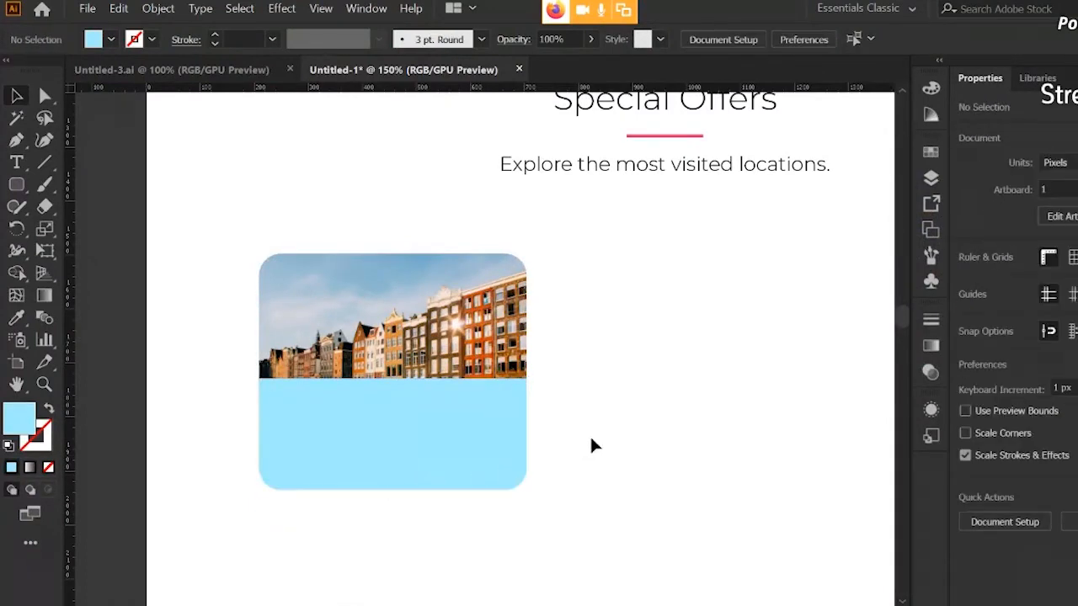
# Group the photo with its light blue panel and scale the card down proportionally to about 370 px high
pyautogui.moveTo(598, 419); pyautogui.dragTo(656, 433)
pyautogui.click(418, 302)
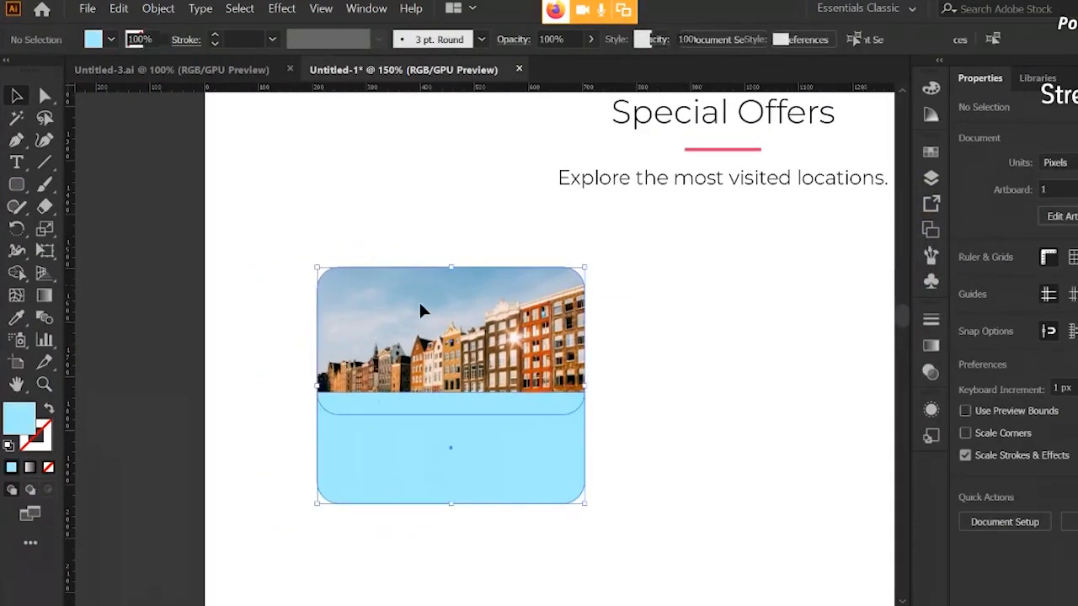
pyautogui.click(624, 478)
pyautogui.click(578, 493)
pyautogui.moveTo(588, 505); pyautogui.dragTo(547, 466)
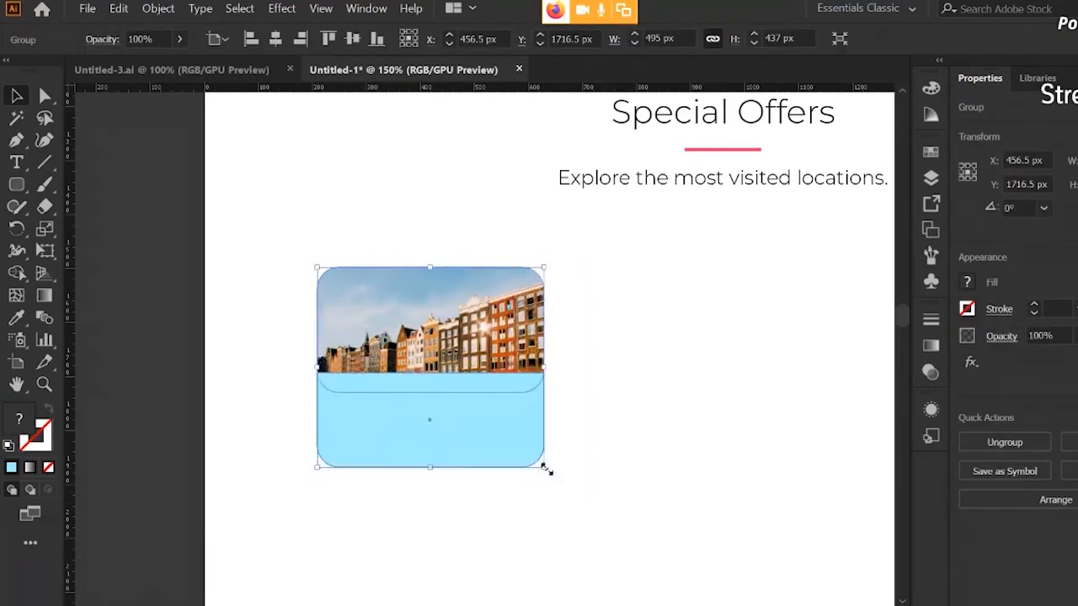
pyautogui.click(596, 379)
pyautogui.moveTo(596, 380); pyautogui.dragTo(509, 366)
pyautogui.scroll(-1, 569, 340)
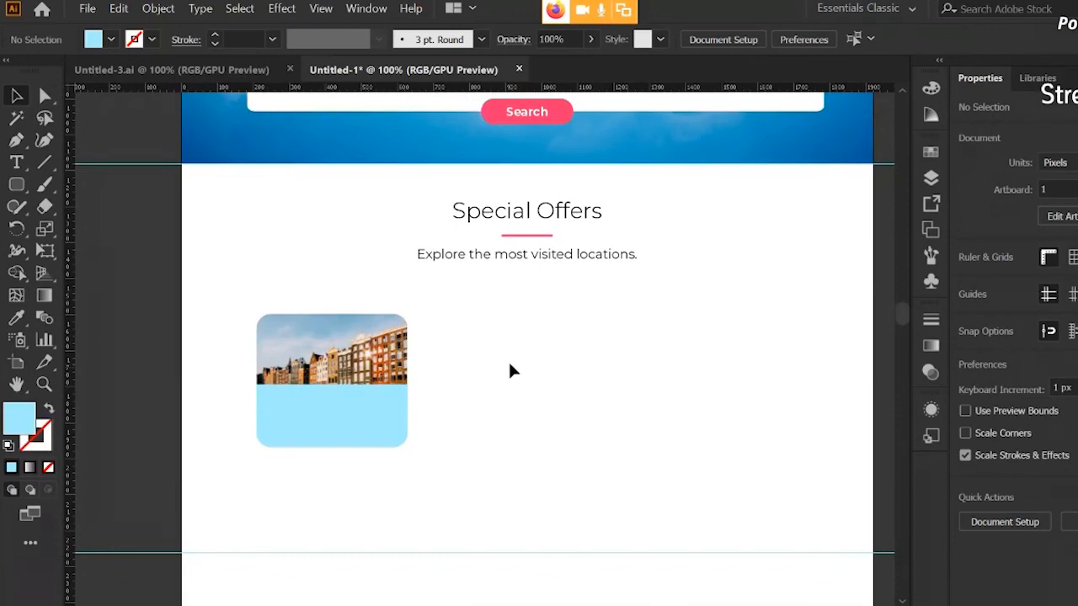
# Duplicate the card twice to make a row of three and distribute them evenly across the selection by their horizontal centers
pyautogui.moveTo(348, 359); pyautogui.dragTo(737, 397)
pyautogui.click(470, 394)
pyautogui.keyDown('shift'); pyautogui.click(569, 405); pyautogui.keyUp('shift')
pyautogui.keyDown('shift'); pyautogui.click(370, 404); pyautogui.keyUp('shift')
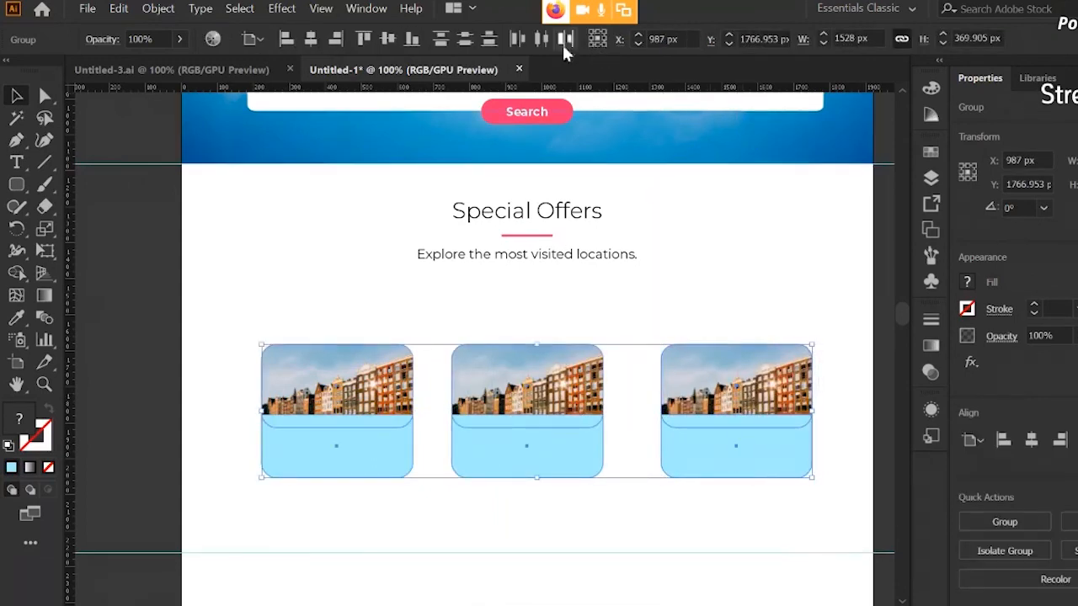
pyautogui.click(253, 44)
pyautogui.click(299, 75)
pyautogui.click(545, 40)
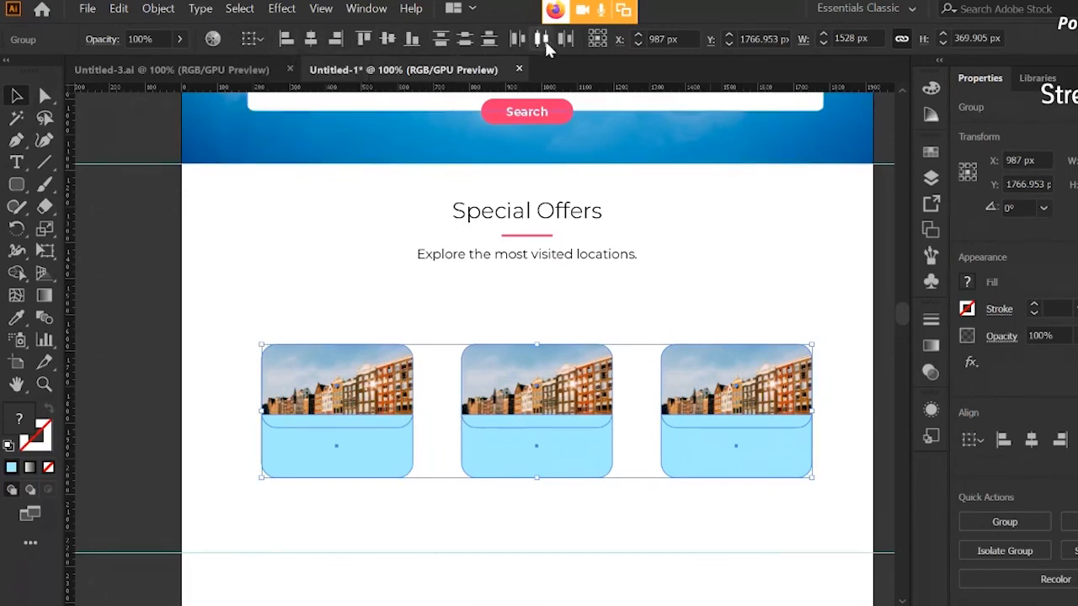
pyautogui.click(661, 267)
# Group the three cards and center the group horizontally on the artboard
pyautogui.moveTo(423, 396); pyautogui.dragTo(317, 373)
pyautogui.hotkey('ctrl', 'g')
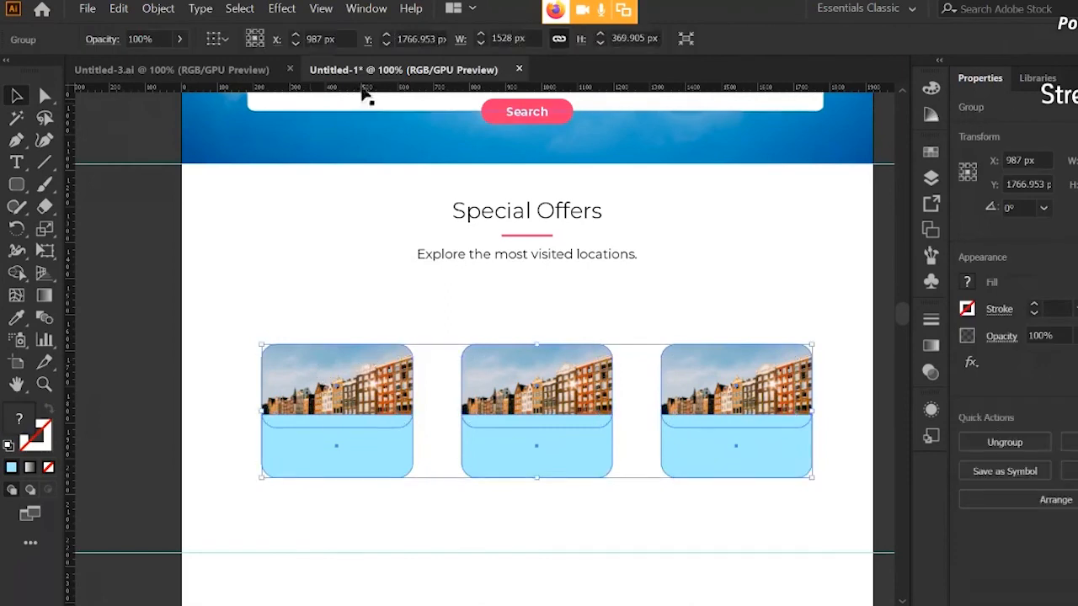
pyautogui.click(221, 40)
pyautogui.click(262, 101)
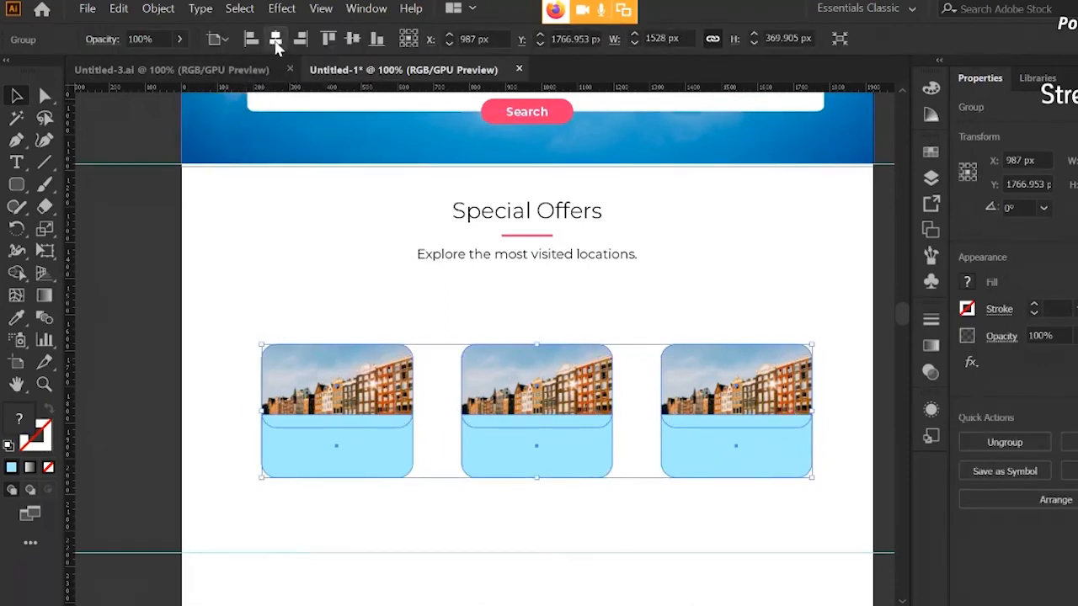
pyautogui.click(275, 42)
# Enlarge the row of cards to about 1636 by 396 px and shift it slightly upward
pyautogui.moveTo(527, 478); pyautogui.dragTo(525, 488)
pyautogui.moveTo(541, 409); pyautogui.dragTo(540, 398)
pyautogui.click(615, 288)
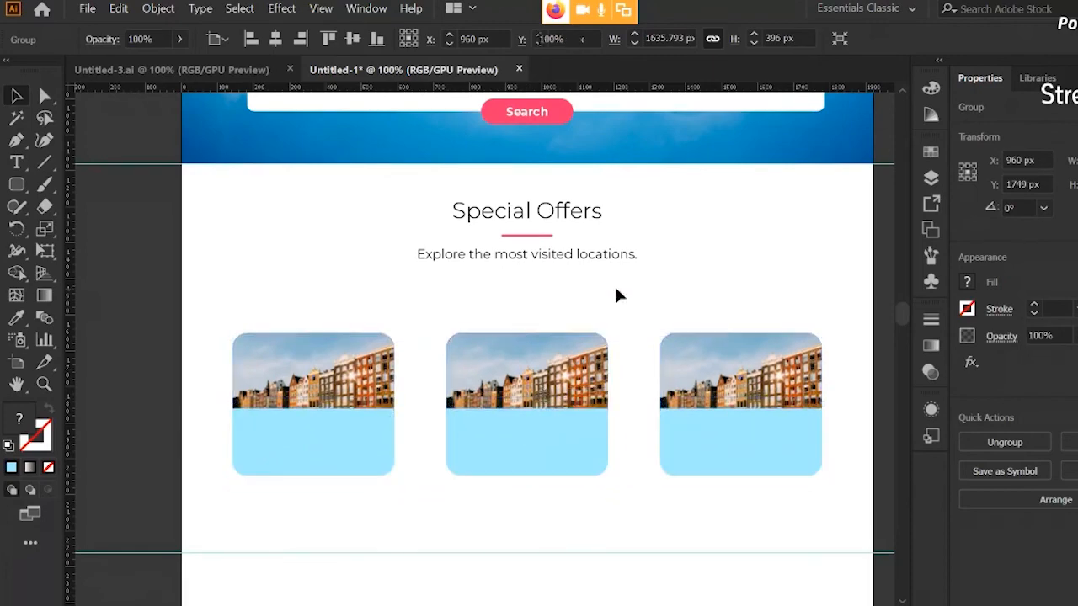
# Add a left-aligned text label ROME in Montserrat Light on the first card's light blue panel
pyautogui.scroll(1, 431, 476)
pyautogui.moveTo(367, 493); pyautogui.dragTo(512, 484)
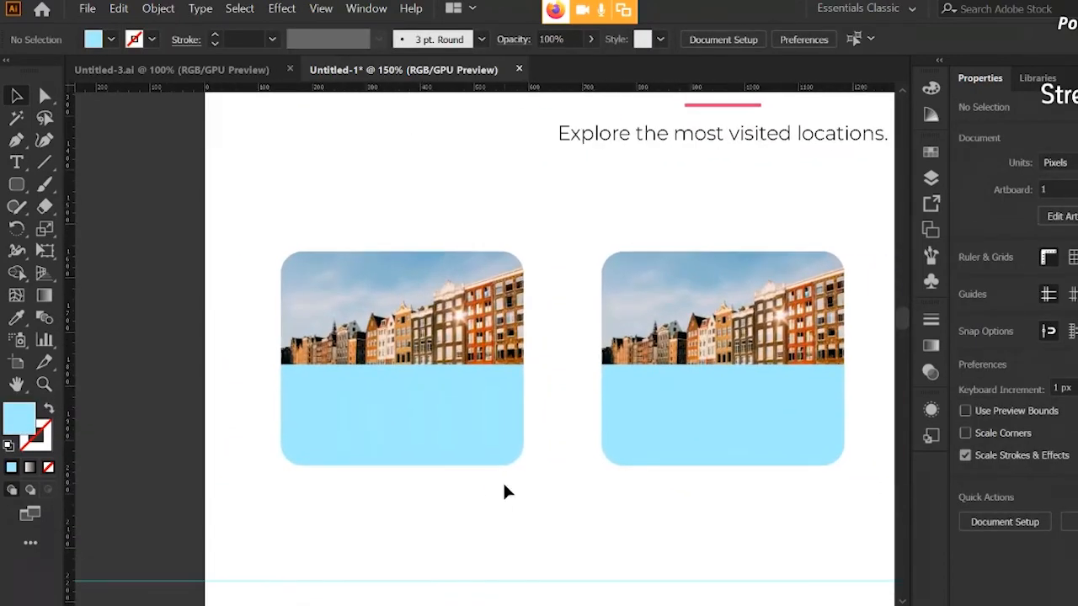
pyautogui.press('t')
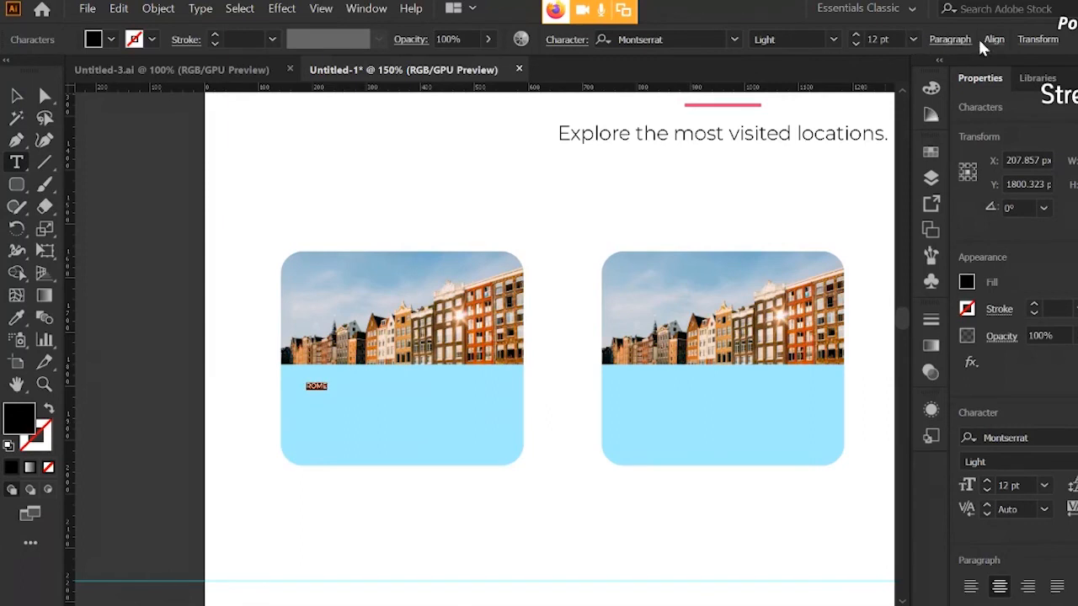
pyautogui.click(950, 39)
pyautogui.click(768, 72)
pyautogui.click(17, 97)
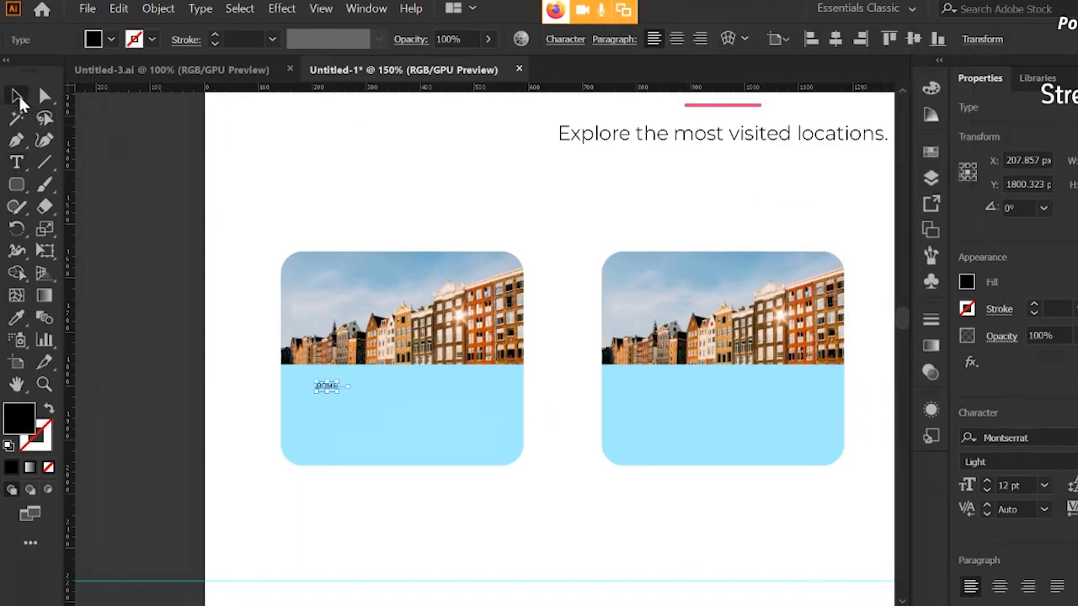
# Scale the ROME label up to about 43.5 pt and place it near the panel's upper-left corner
pyautogui.moveTo(335, 392); pyautogui.dragTo(402, 438)
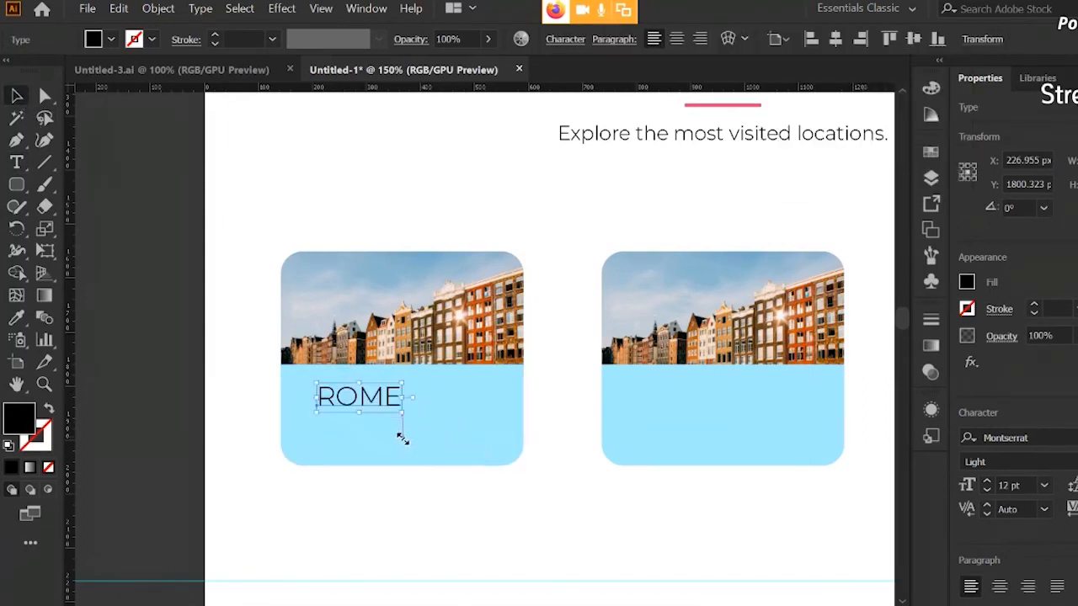
pyautogui.moveTo(386, 400); pyautogui.dragTo(351, 392)
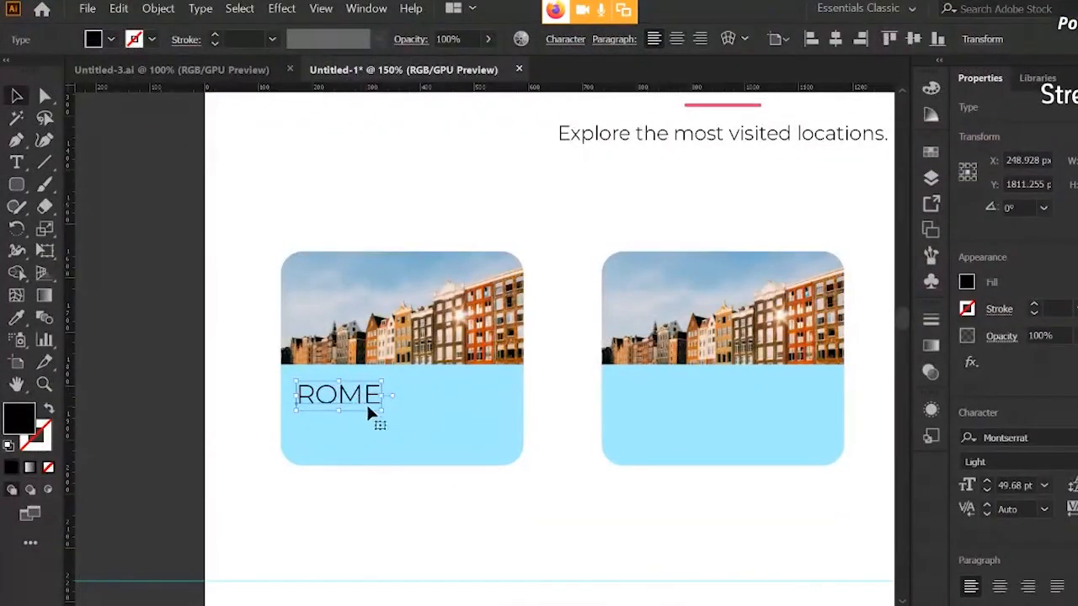
pyautogui.moveTo(381, 413); pyautogui.dragTo(374, 409)
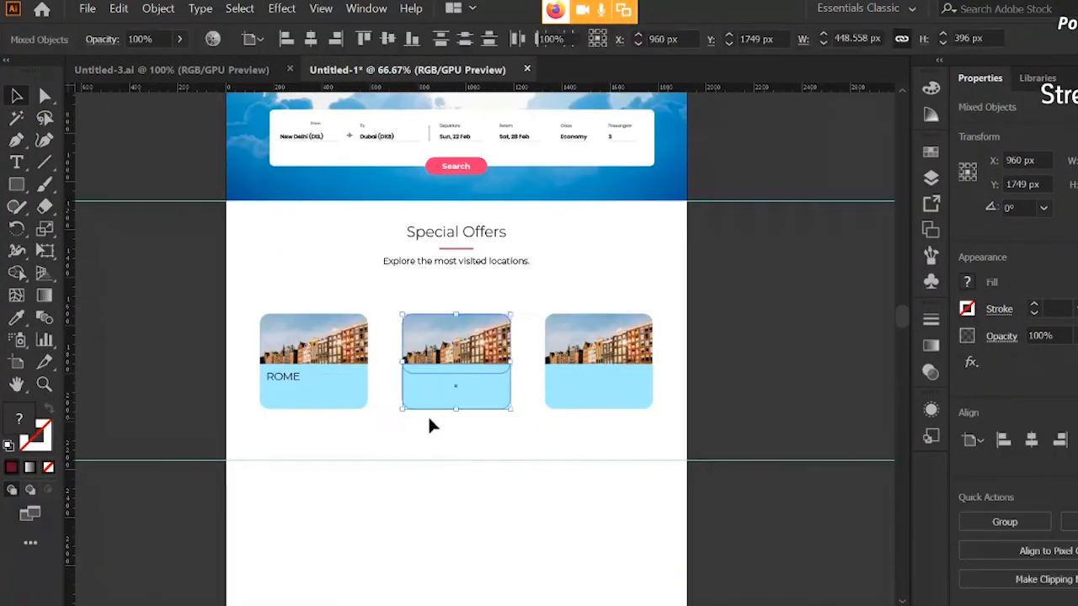
# Recolor the lower panels of all three cards with the pink of the Search button
pyautogui.click(429, 419)
pyautogui.click(342, 395)
pyautogui.keyDown('shift'); pyautogui.click(471, 392); pyautogui.keyUp('shift')
pyautogui.keyDown('shift'); pyautogui.click(580, 391); pyautogui.keyUp('shift')
pyautogui.scroll(1, 396, 352)
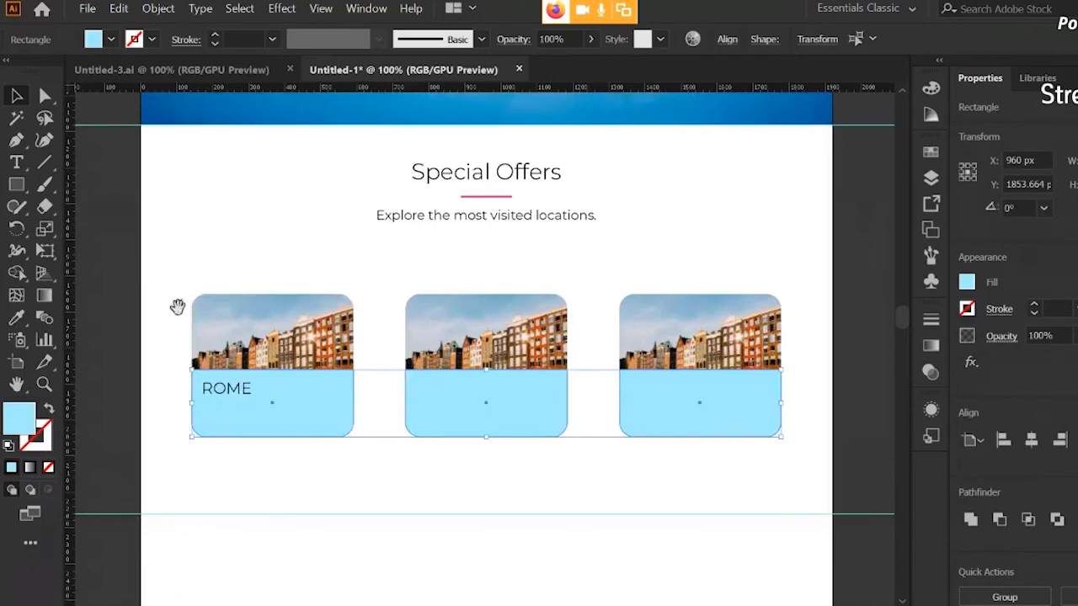
pyautogui.moveTo(177, 306); pyautogui.dragTo(193, 389)
pyautogui.click(16, 317)
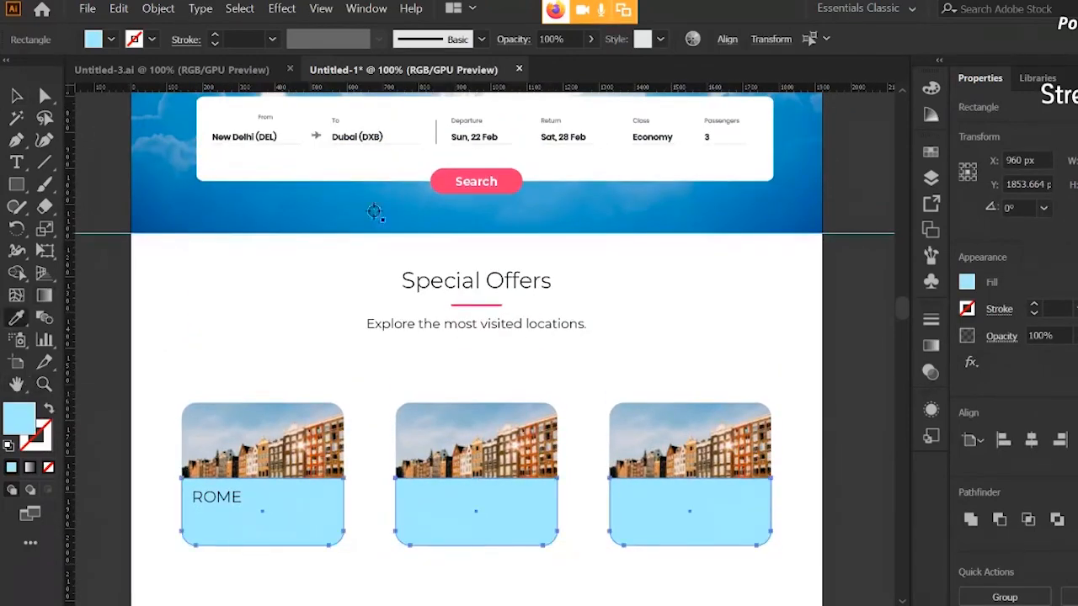
pyautogui.click(511, 187)
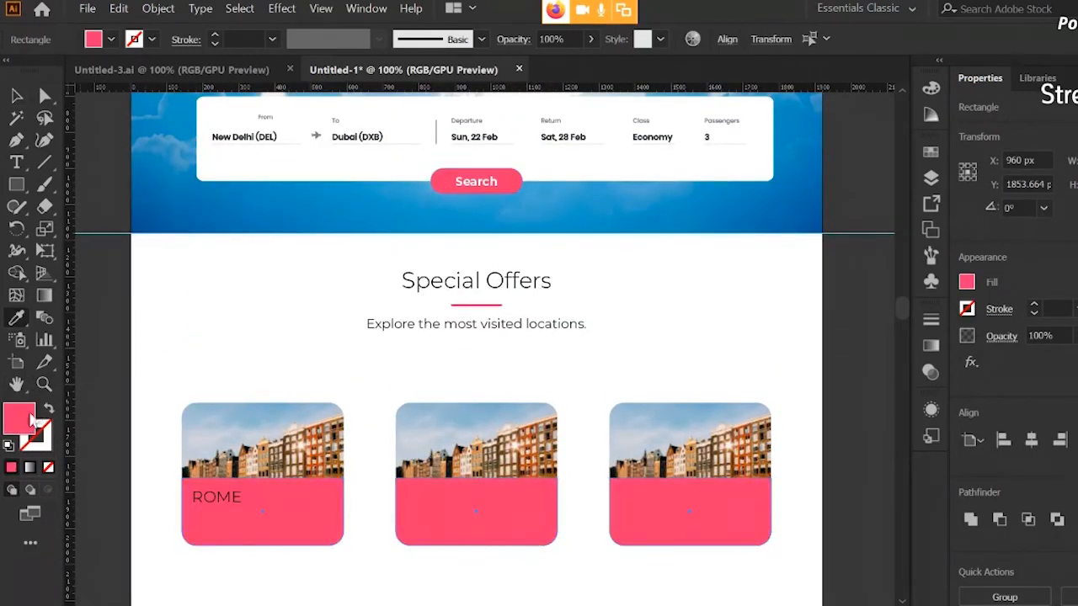
# Lighten the fill of the three card panels to a pale pink
pyautogui.doubleClick(31, 419)
pyautogui.moveTo(528, 197); pyautogui.dragTo(395, 192)
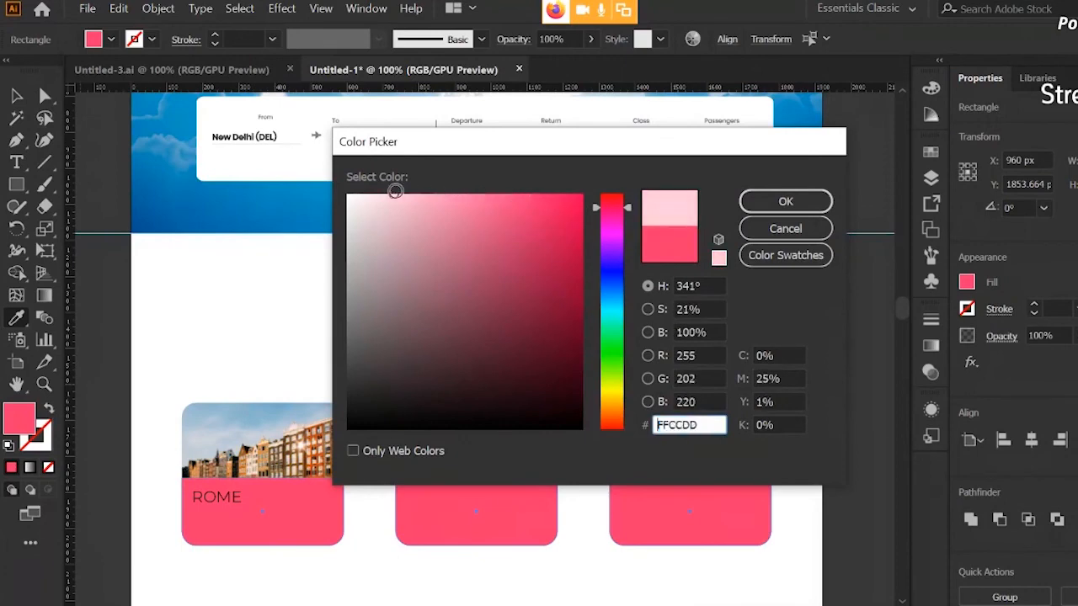
pyautogui.click(785, 202)
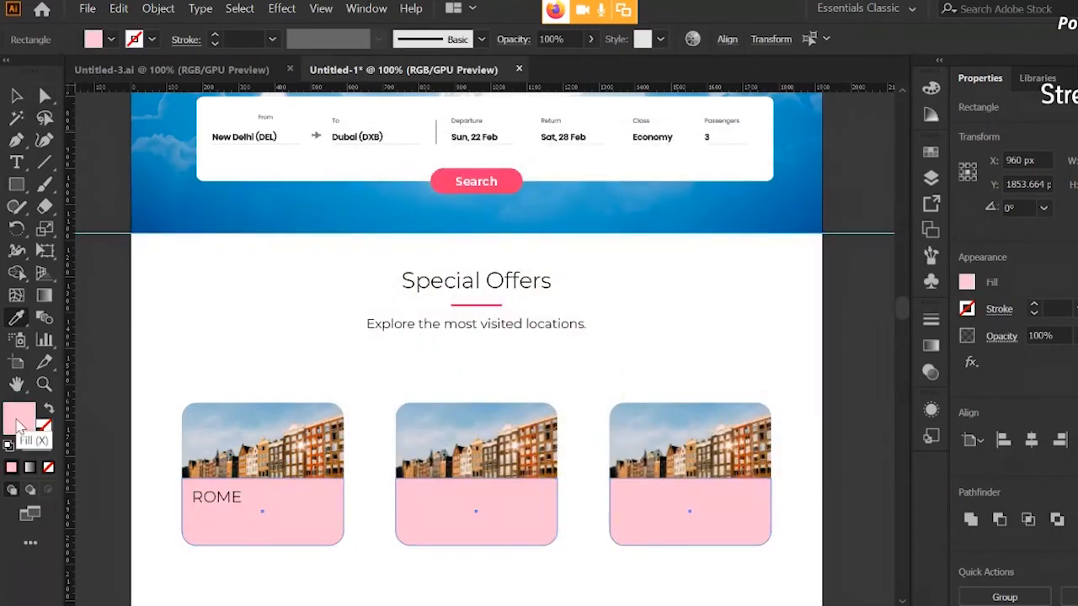
pyautogui.doubleClick(20, 426)
pyautogui.click(757, 230)
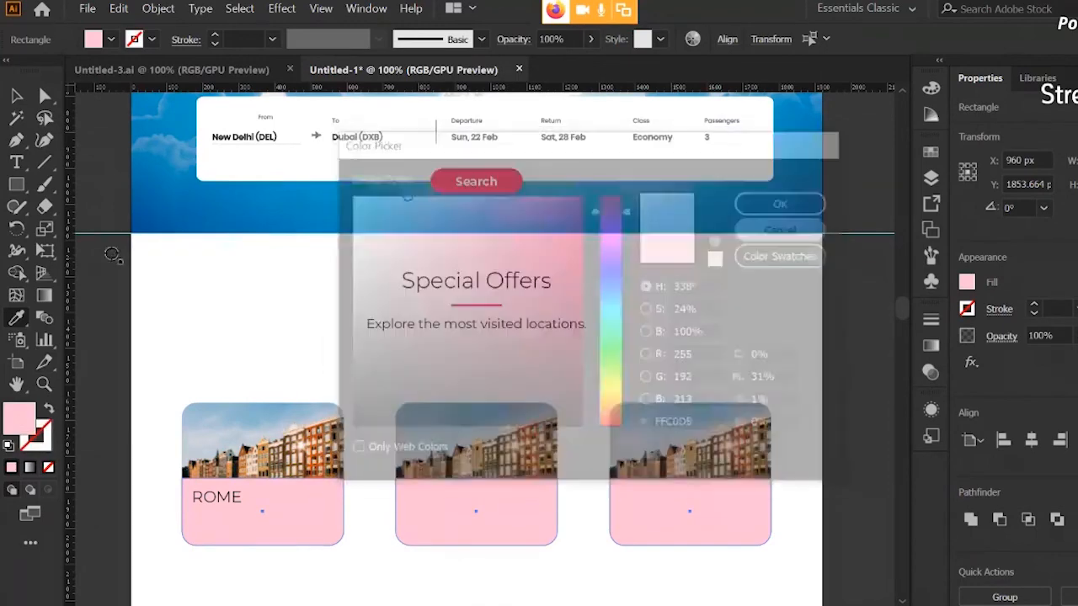
# Draw a full-width rectangle between the two guides of the Special Offers section and fill it with the hero image's deep blue
pyautogui.click(16, 95)
pyautogui.hotkey('ctrl', '-')
pyautogui.click(183, 260)
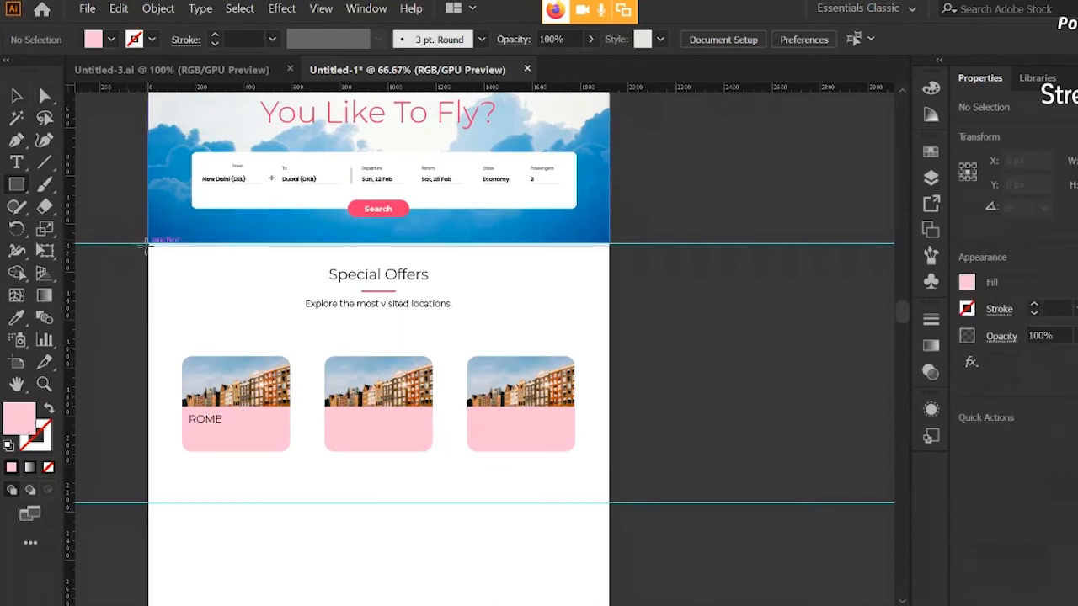
pyautogui.moveTo(147, 243); pyautogui.dragTo(609, 502)
pyautogui.press('i')
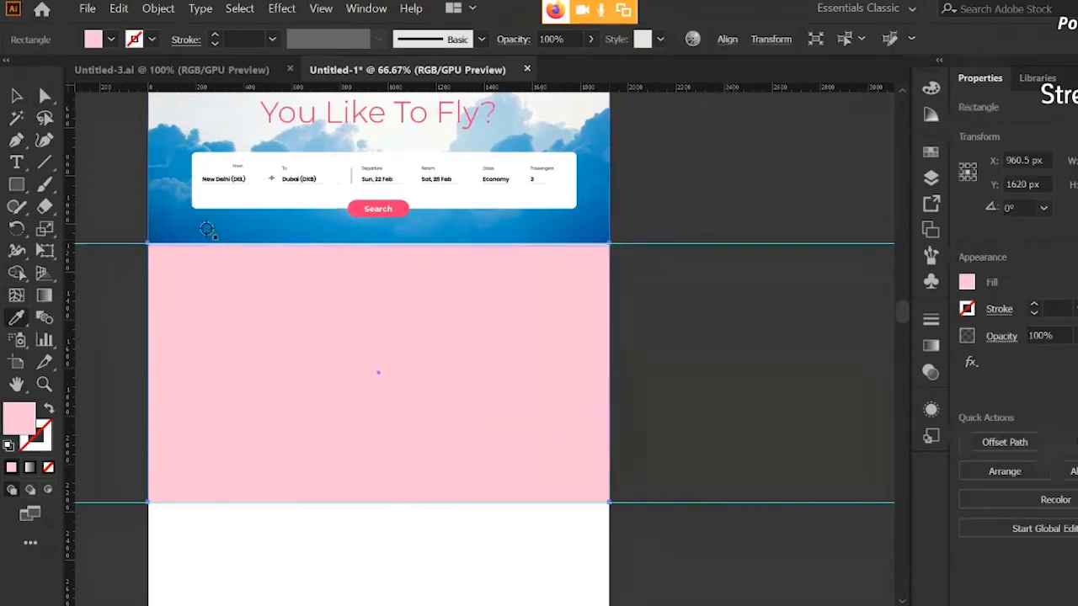
pyautogui.click(179, 238)
# Send the blue background rectangle behind the Special Offers heading and cards
pyautogui.press('v')
pyautogui.rightClick(400, 256)
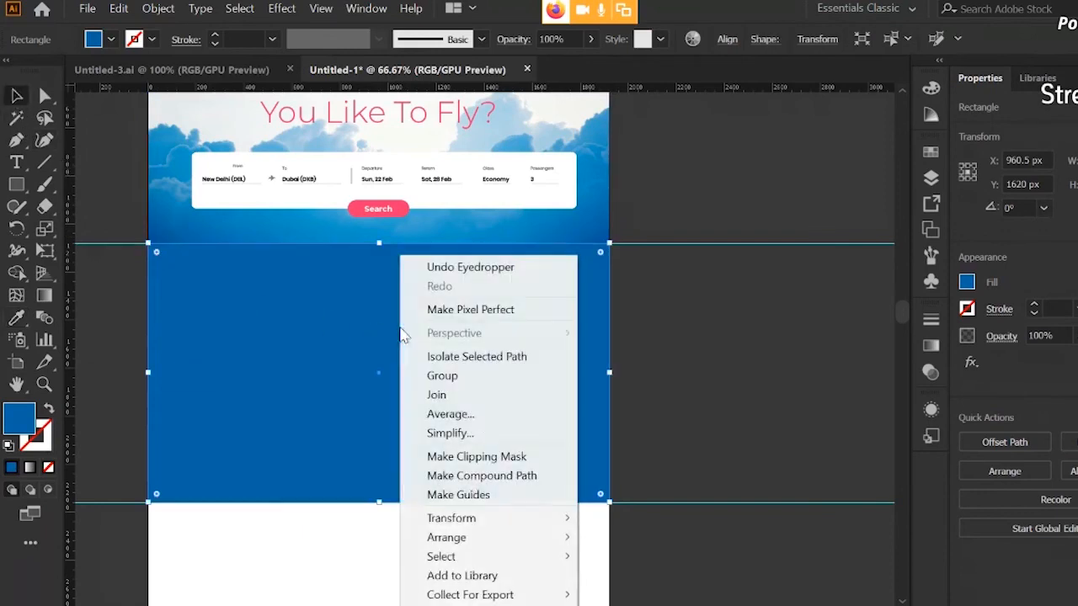
pyautogui.moveTo(526, 539)
pyautogui.click(633, 594)
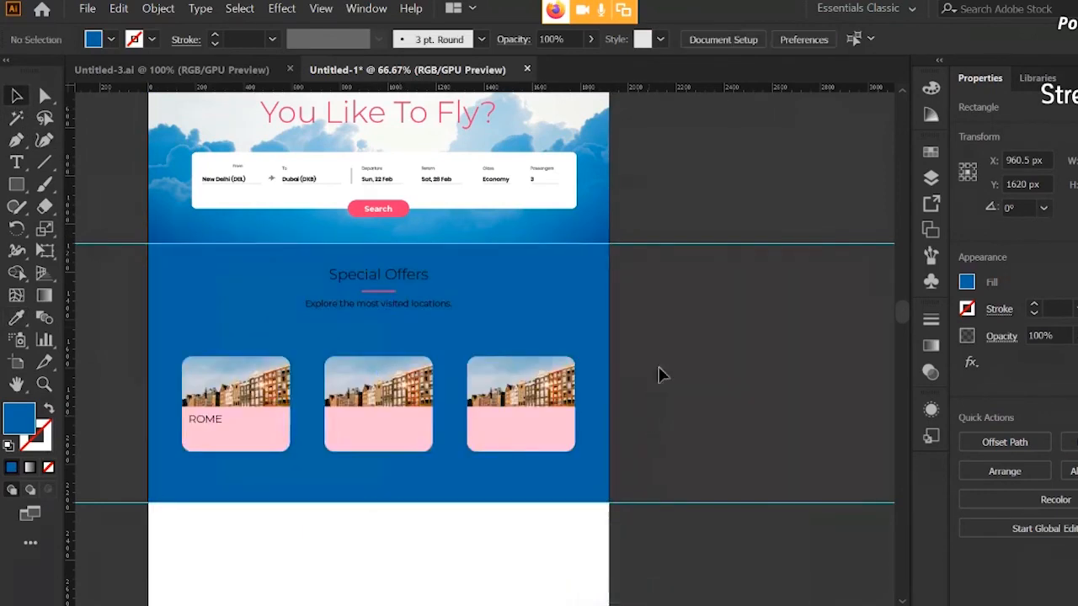
pyautogui.click(656, 373)
# Fill the lower panels of the three cards with white
pyautogui.click(298, 429)
pyautogui.keyDown('shift'); pyautogui.click(543, 438); pyautogui.keyUp('shift')
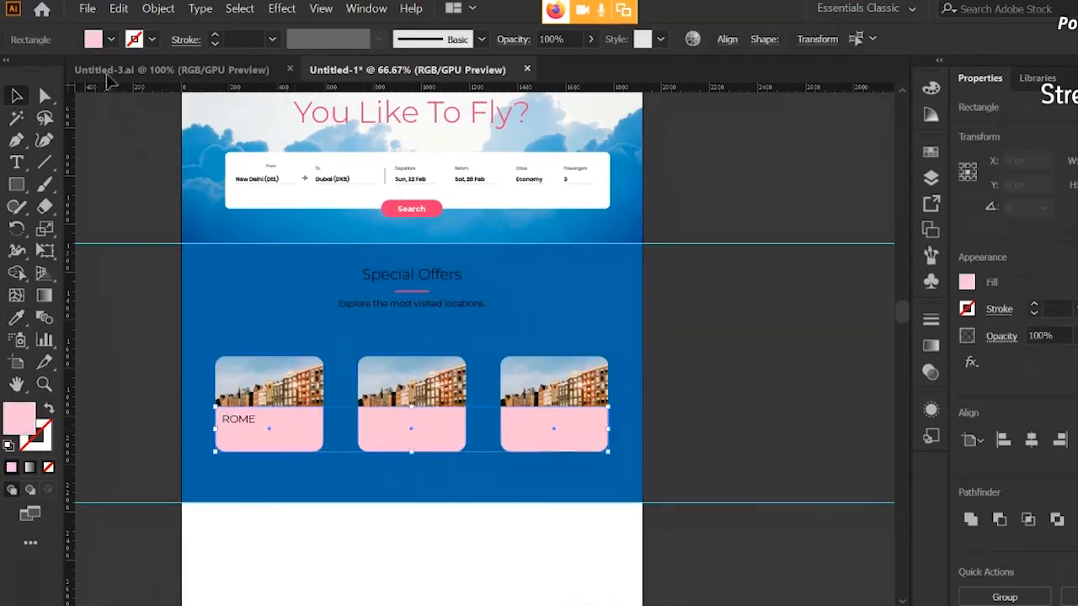
pyautogui.click(94, 38)
pyautogui.click(24, 69)
pyautogui.click(126, 318)
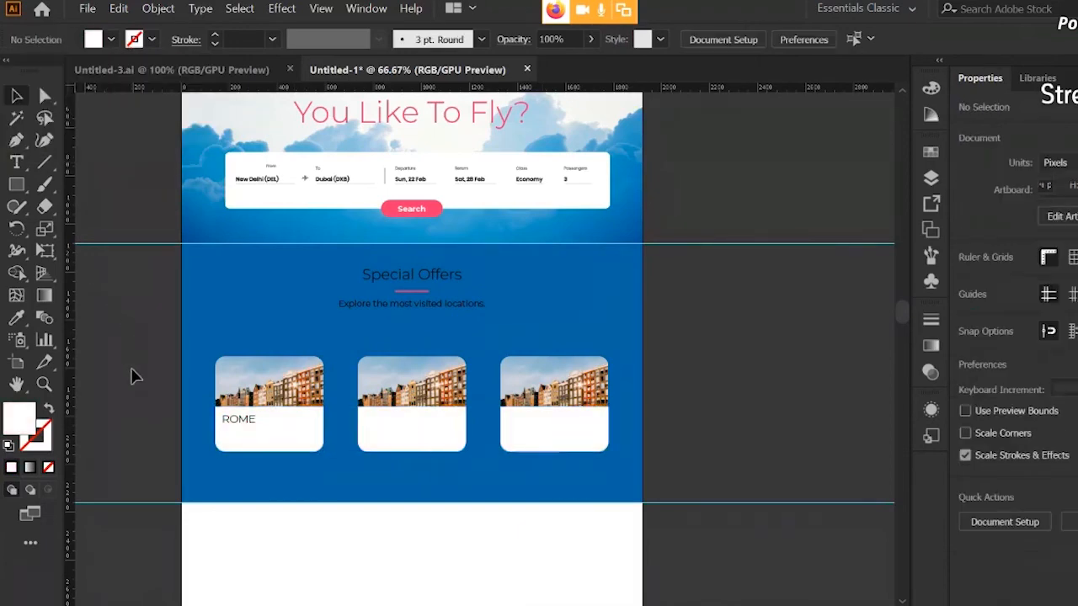
# Change the Special Offers background rectangle's fill to the dark navy swatch
pyautogui.hotkey('ctrl', '1')
pyautogui.click(111, 40)
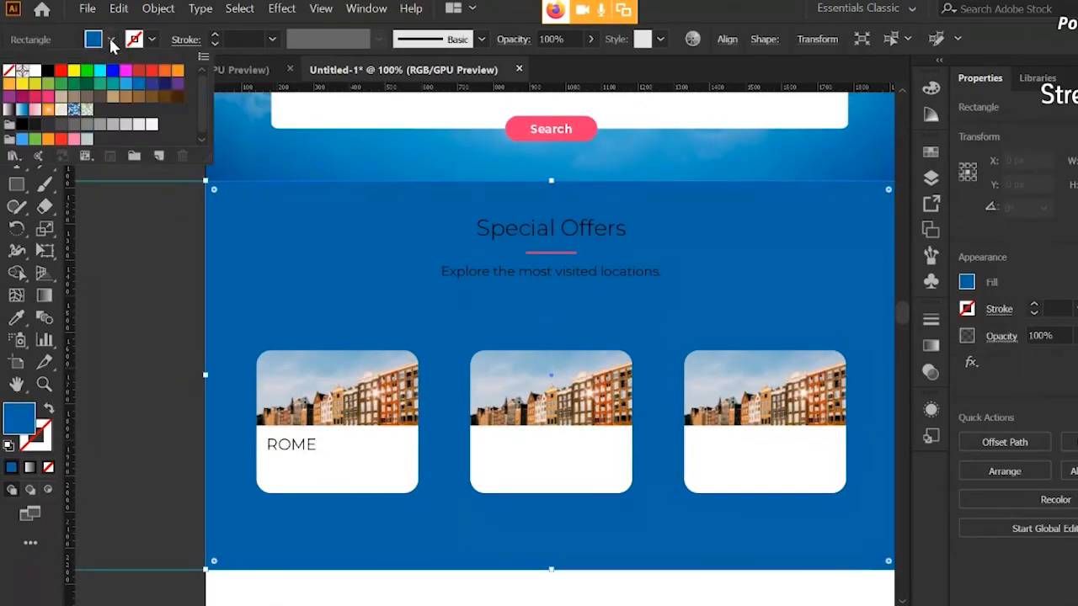
pyautogui.click(162, 85)
pyautogui.click(146, 291)
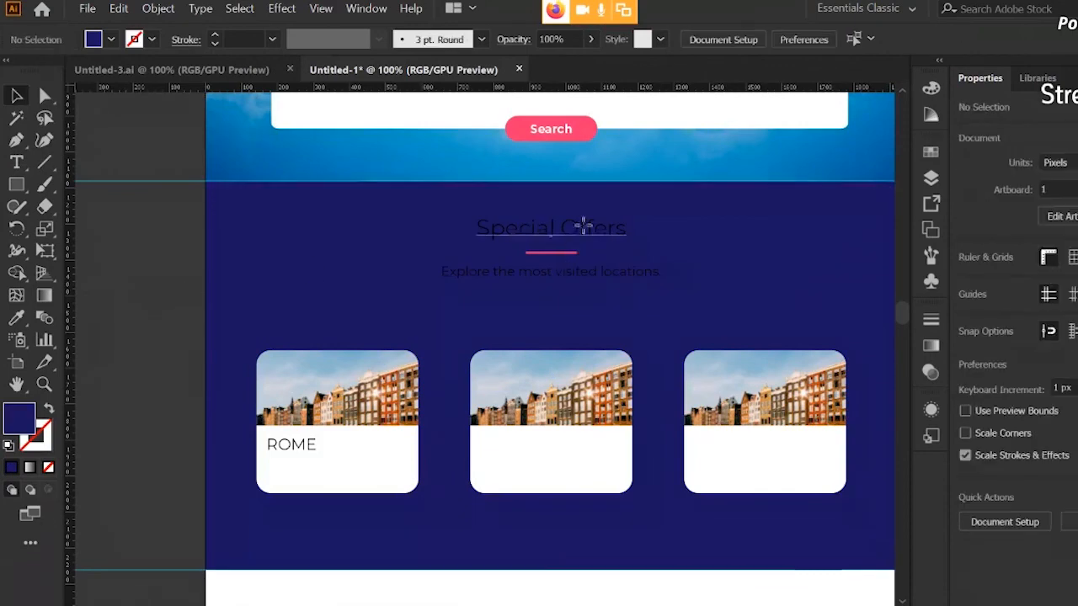
# Recolor the Special Offers heading and its subtitle white
pyautogui.click(582, 226)
pyautogui.click(110, 39)
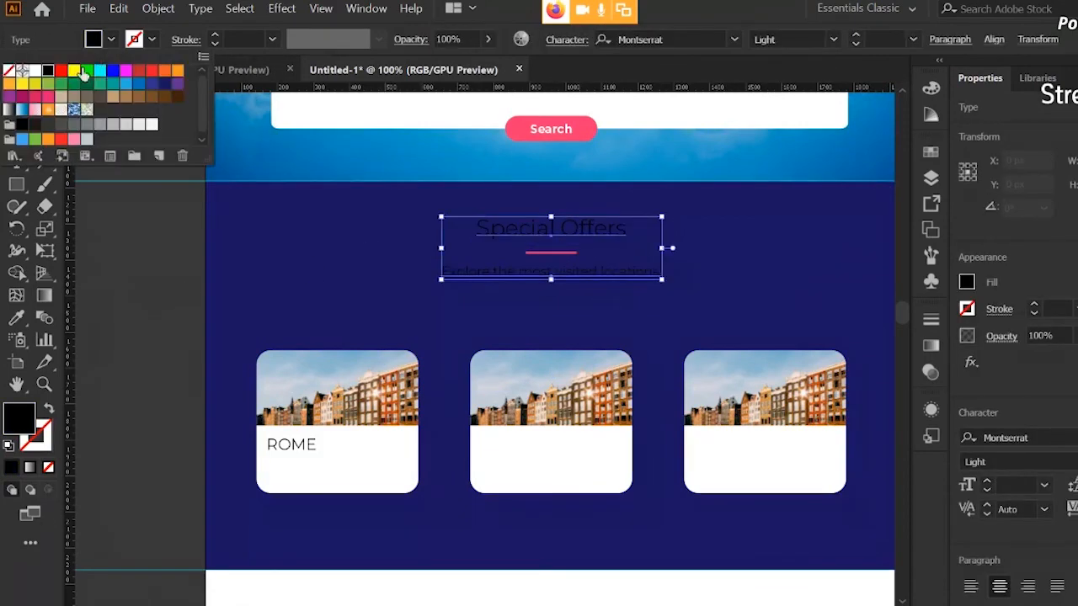
pyautogui.click(37, 71)
pyautogui.click(110, 267)
pyautogui.moveTo(110, 266); pyautogui.dragTo(94, 237)
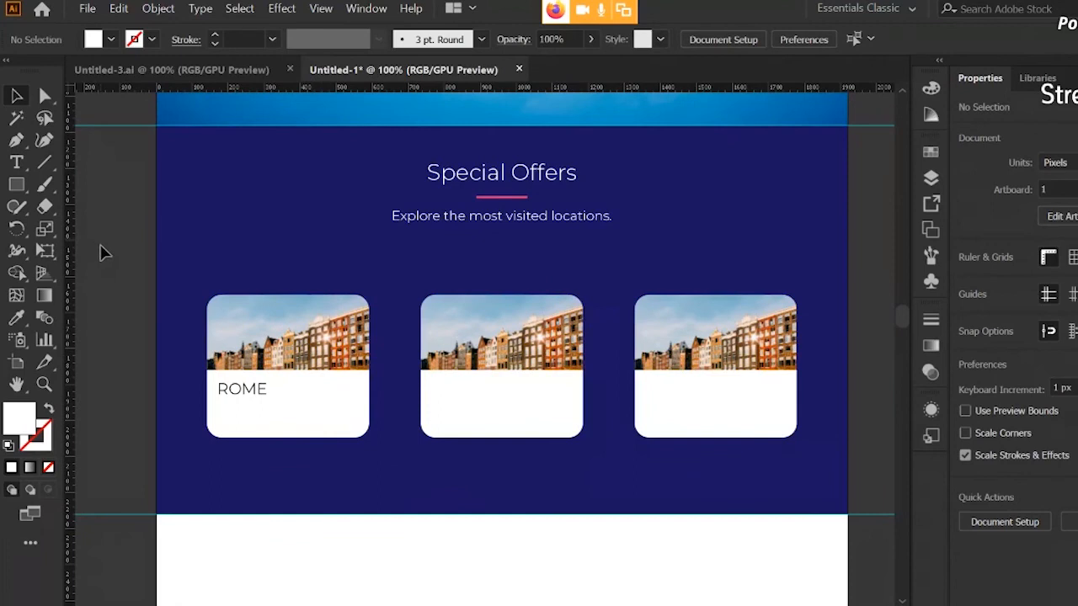
# Replace the text of the first card's city label with "rOME"
pyautogui.doubleClick(244, 389)
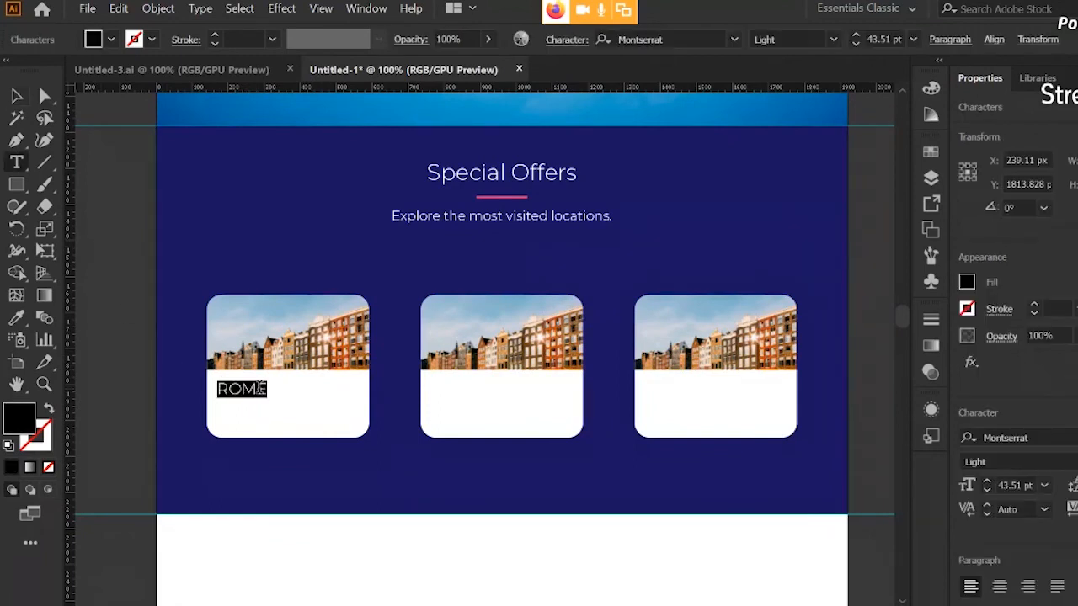
pyautogui.press('BackSpace')
pyautogui.write('rOME')
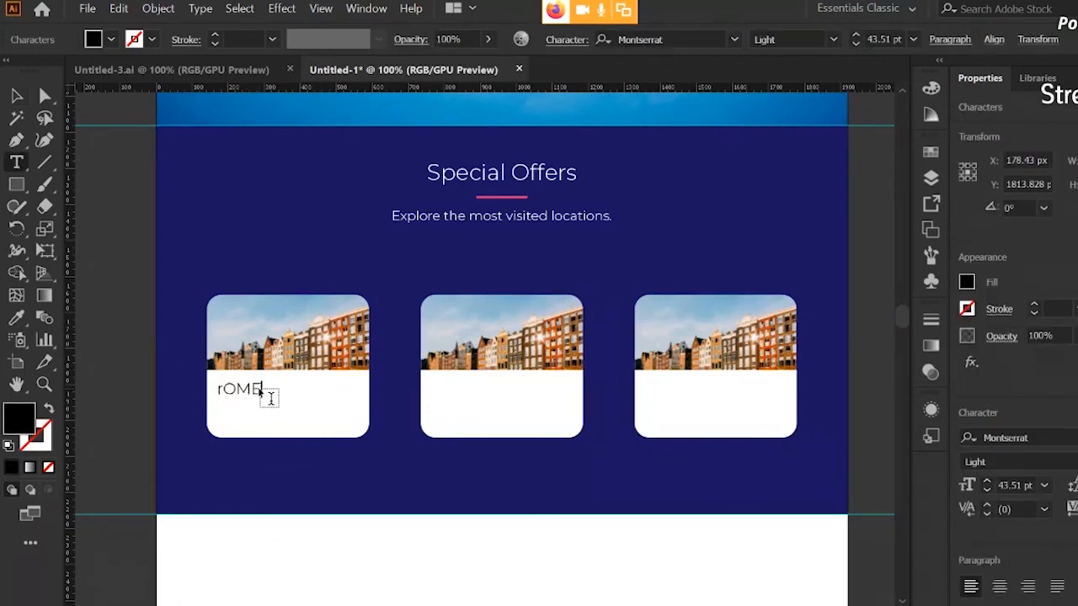